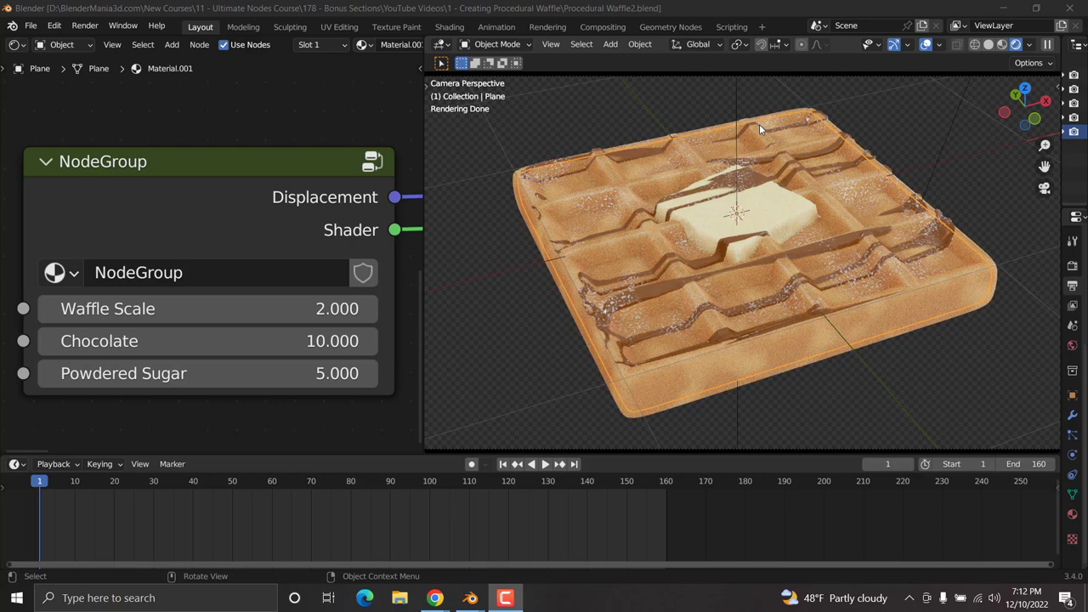
Inspect the waffle's underside in solid shading, then return to the rendered camera view.
left_click(831, 213)
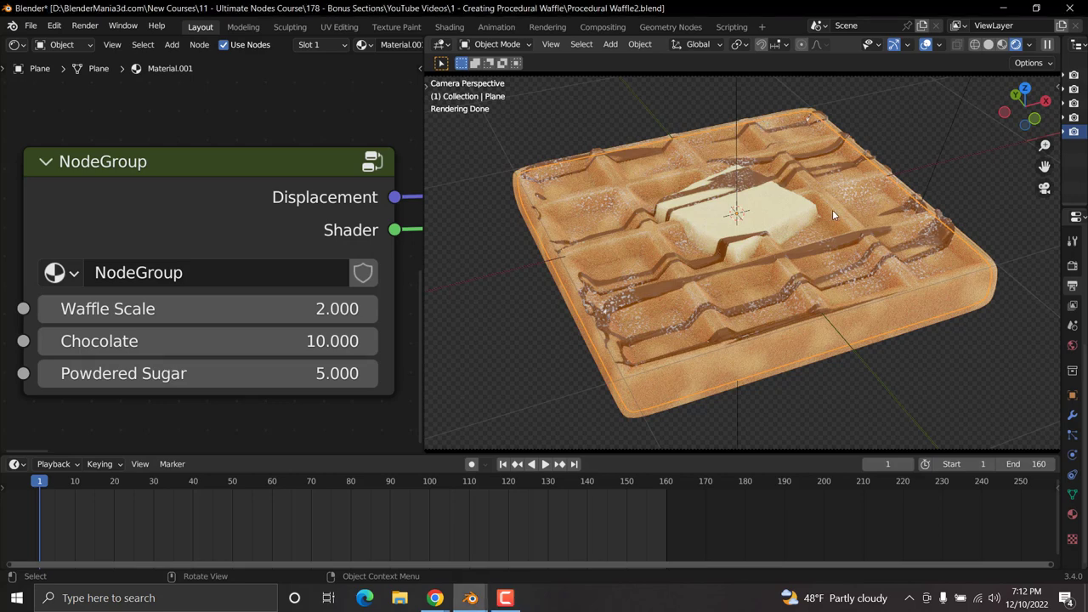
key("z")
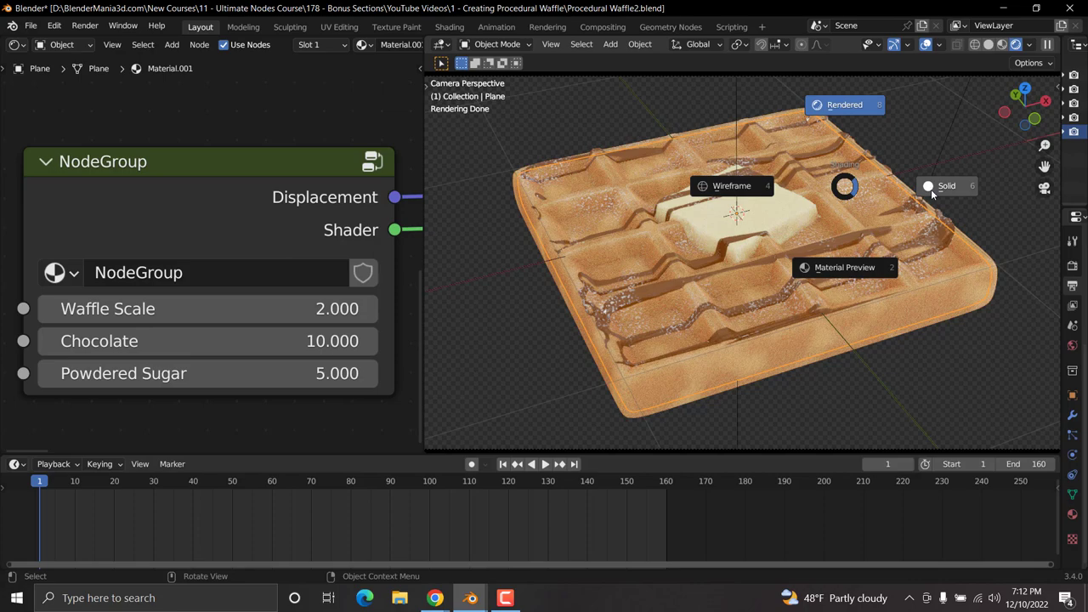
left_click(939, 184)
middle_click_drag(780, 229, 744, 290)
key("KP_0")
key("z")
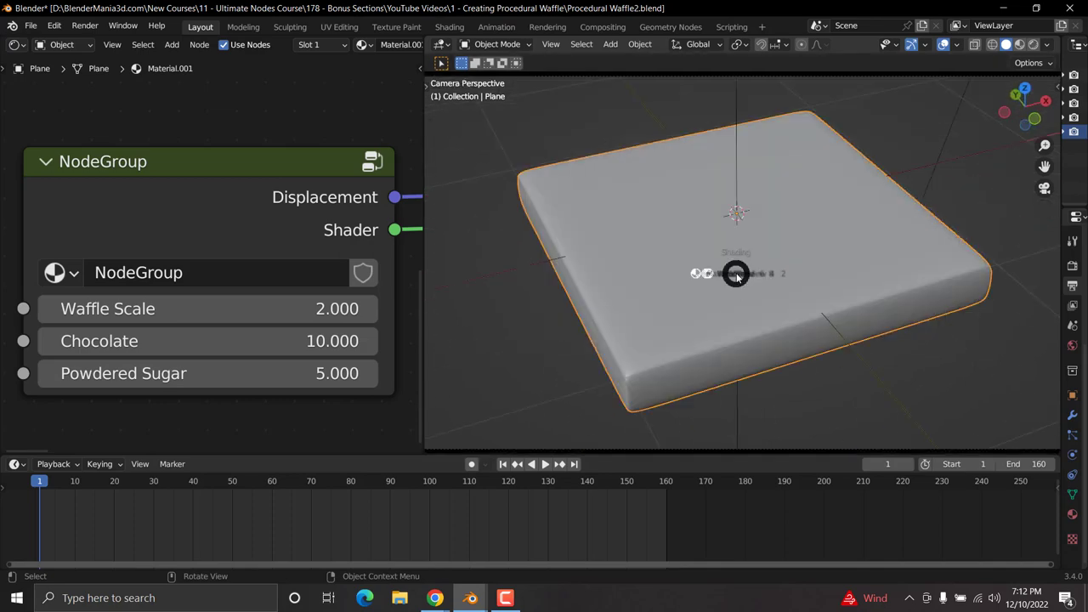
left_click(742, 192)
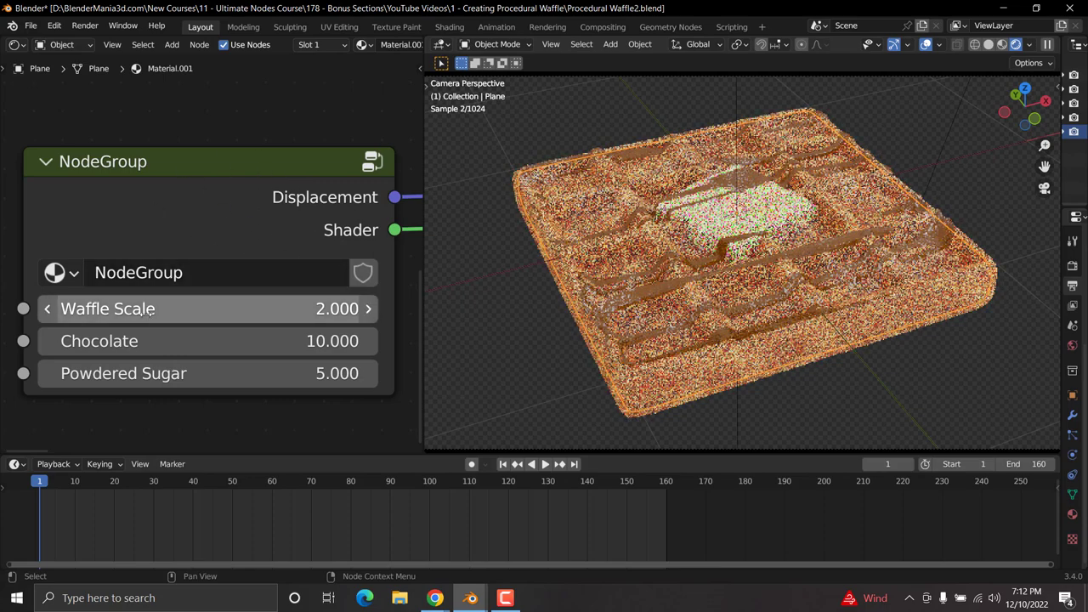
Try Waffle Scale values of 3 and 4, then set it back to 2.
double_click(254, 308)
type("3")
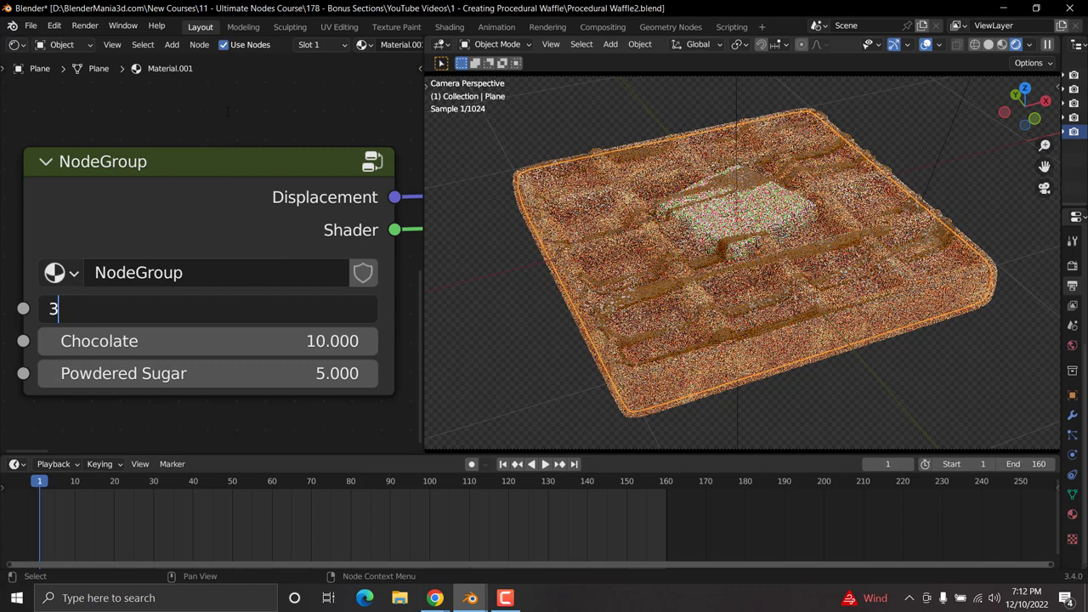
key("Return")
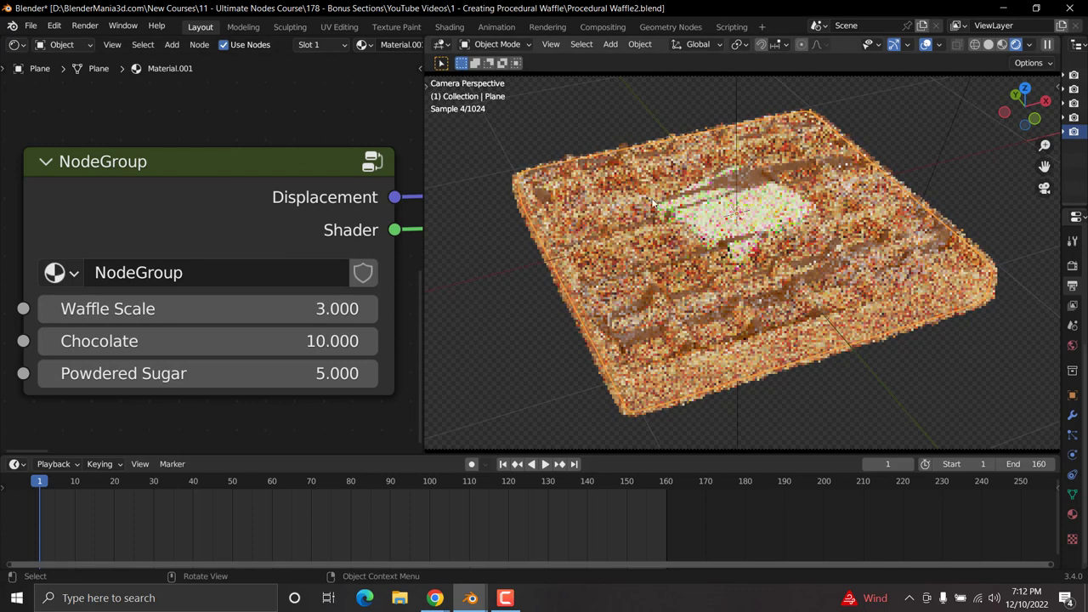
left_click(268, 308)
type("4")
key("Return")
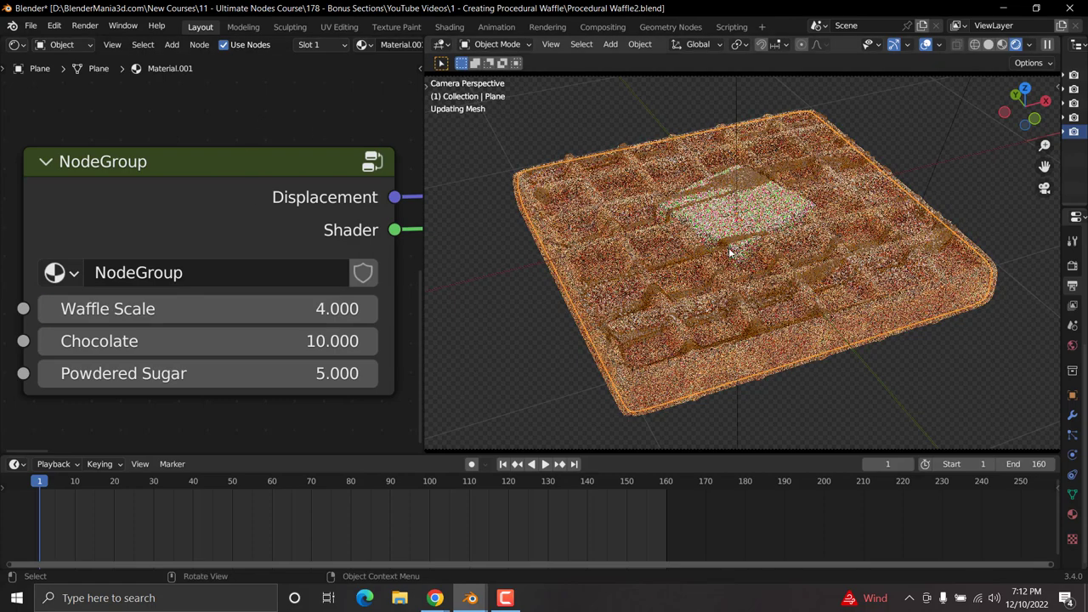
left_click(202, 311)
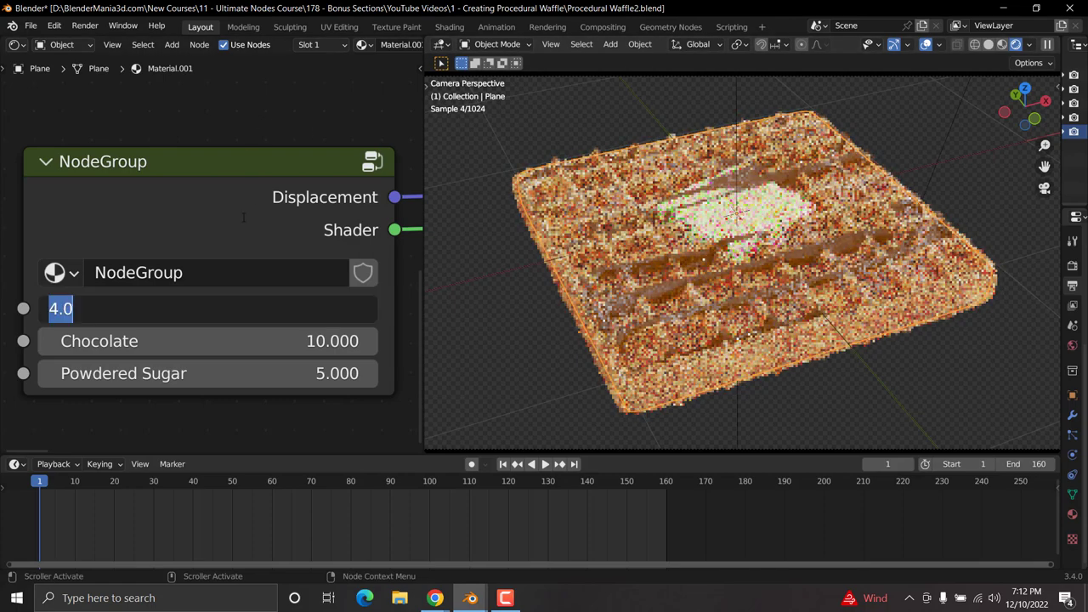
type("2")
key("Return")
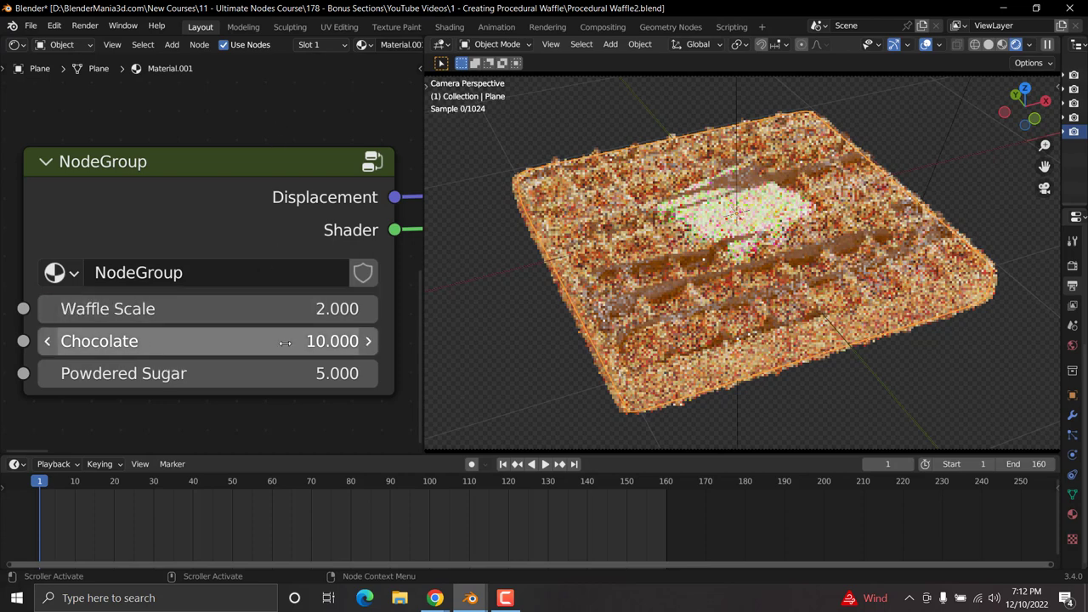
Preview the Chocolate amount at 0, then set it to 10.
left_click_drag(293, 343, 268, 343)
left_click(268, 342)
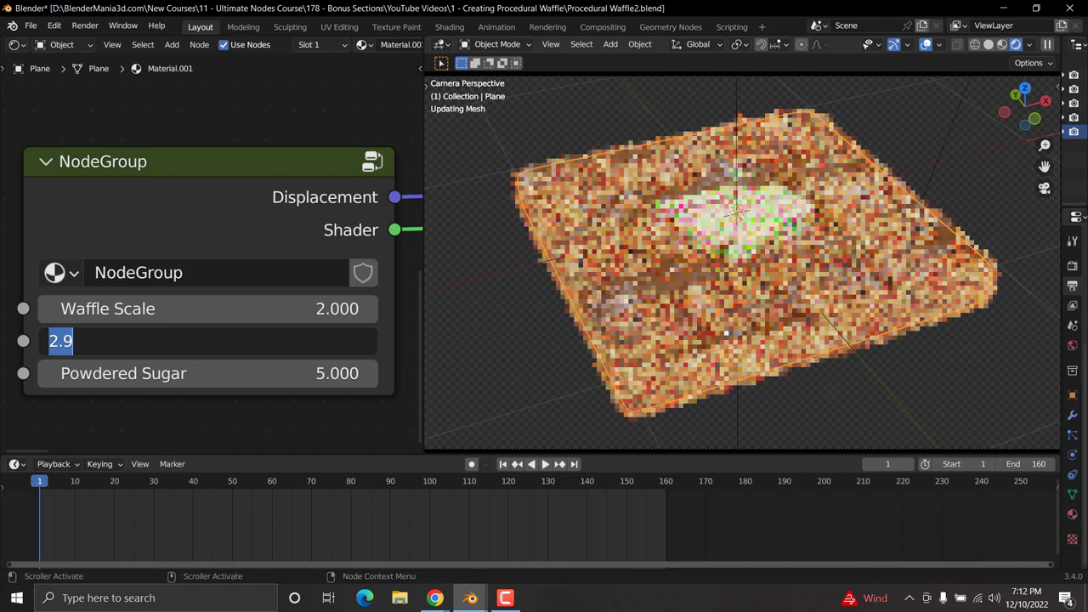
type("0")
key("Return")
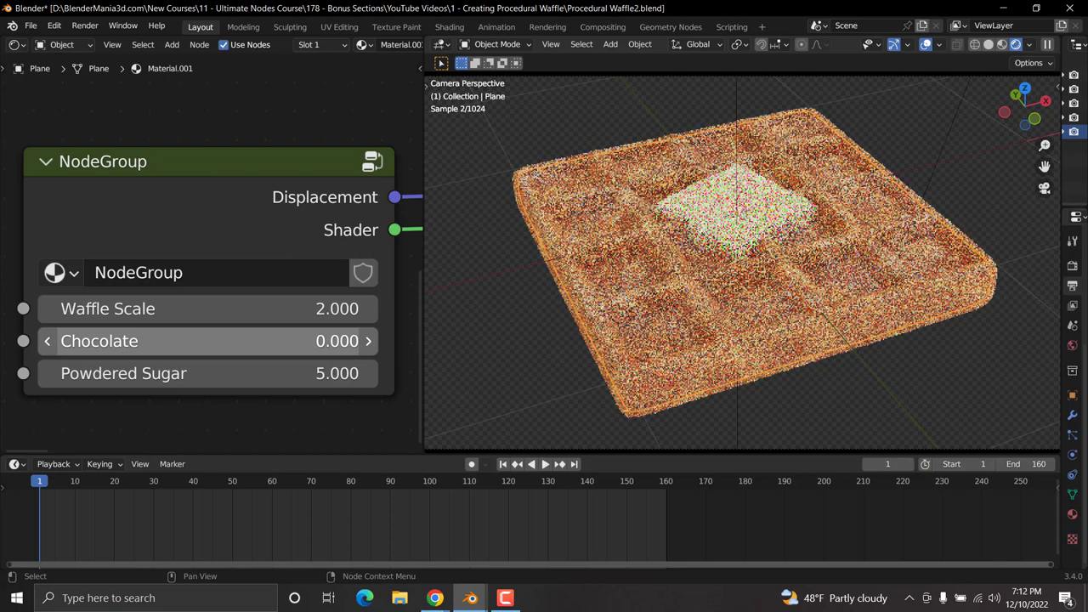
double_click(204, 341)
type("10")
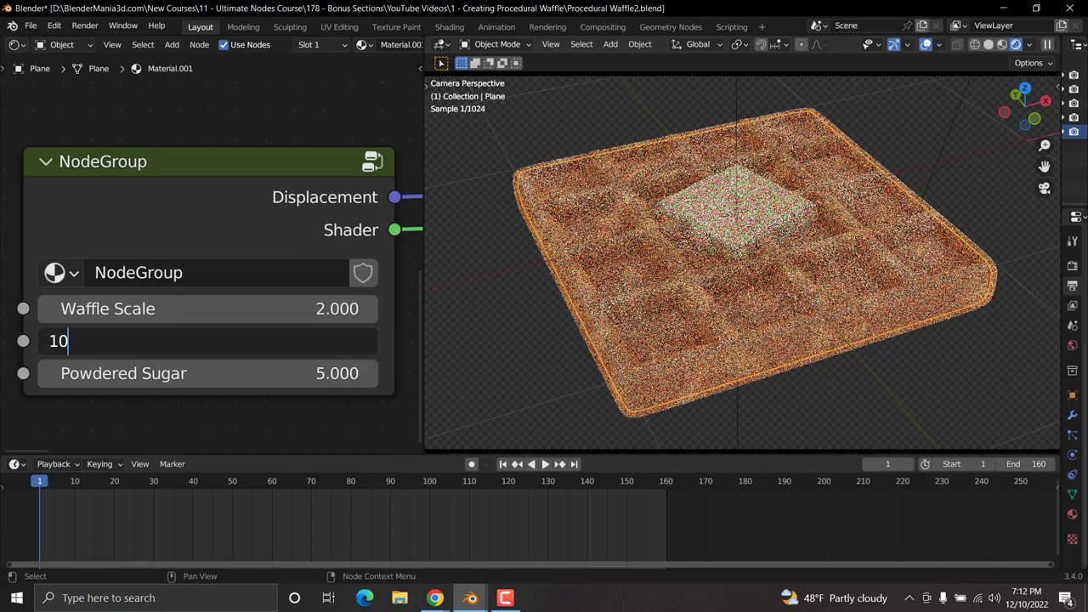
key("Return")
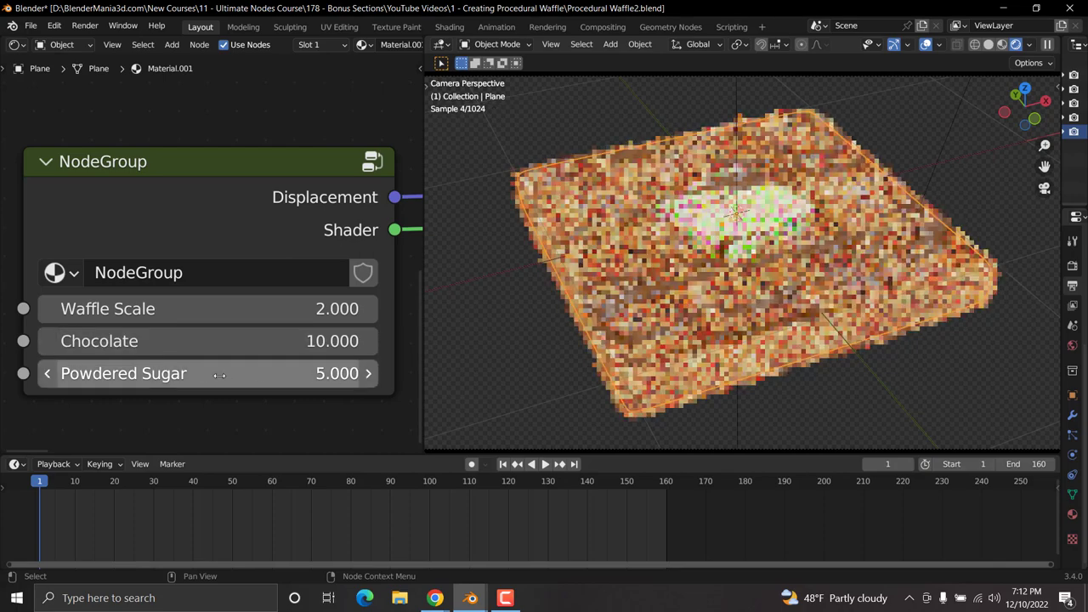
Preview the Powdered Sugar amount at 0, then set it to 5.
double_click(315, 379)
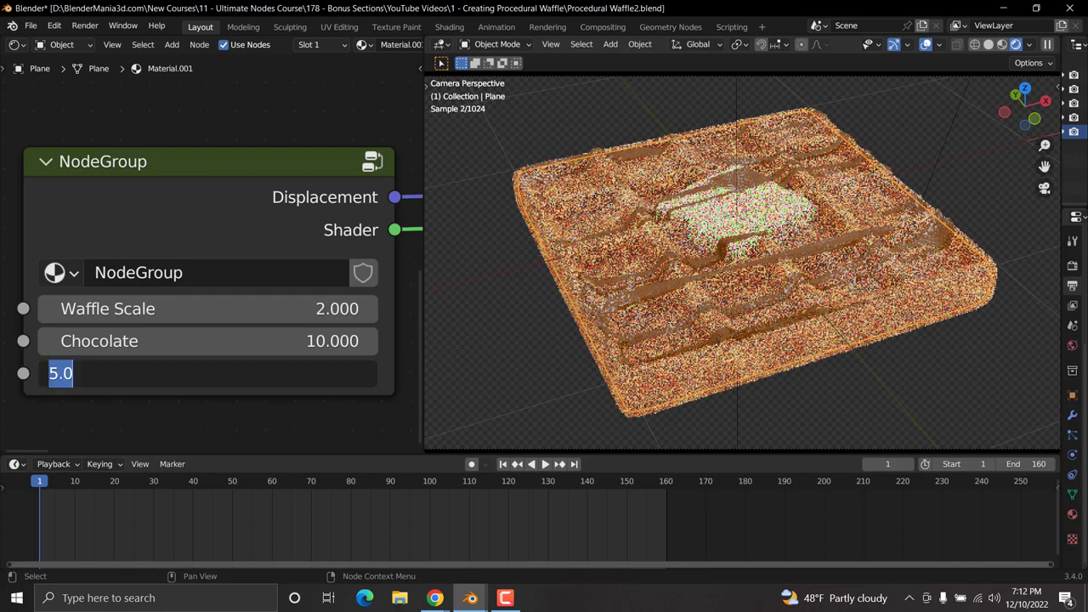
type("0")
key("Return")
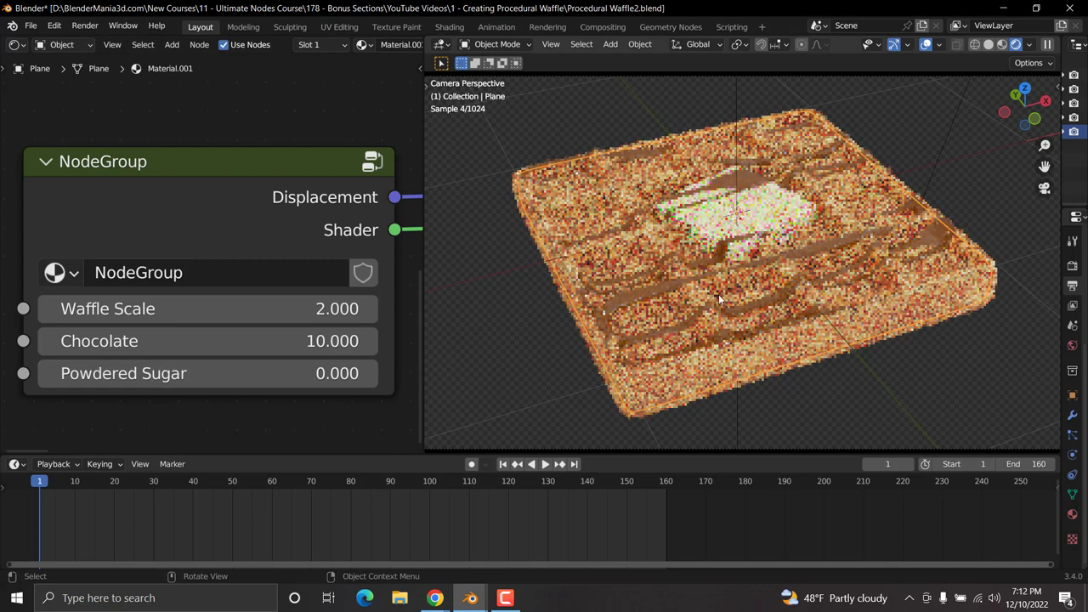
double_click(303, 368)
type("5")
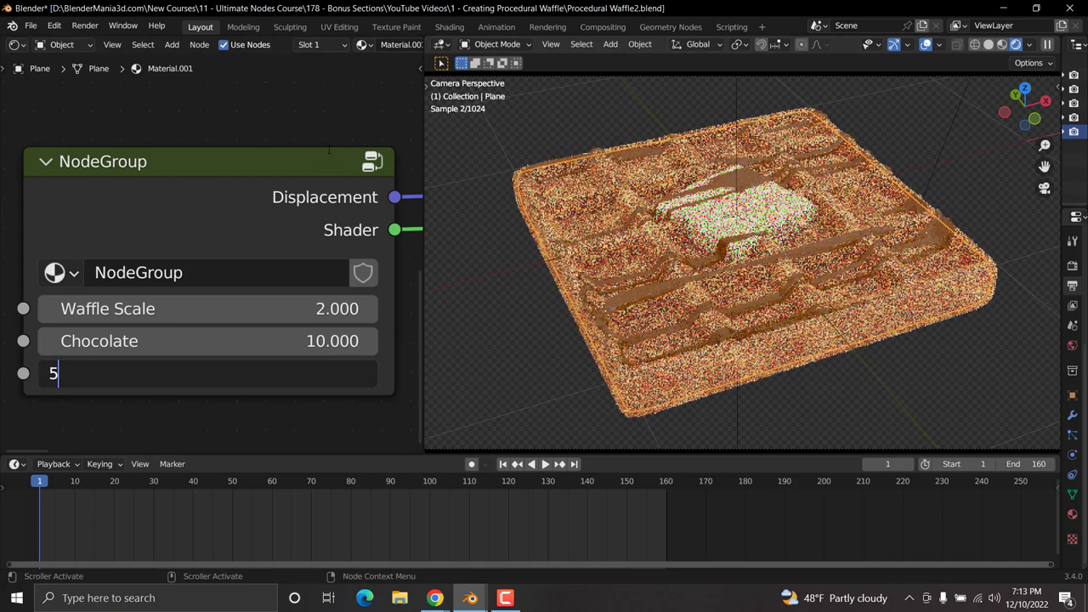
key("Return")
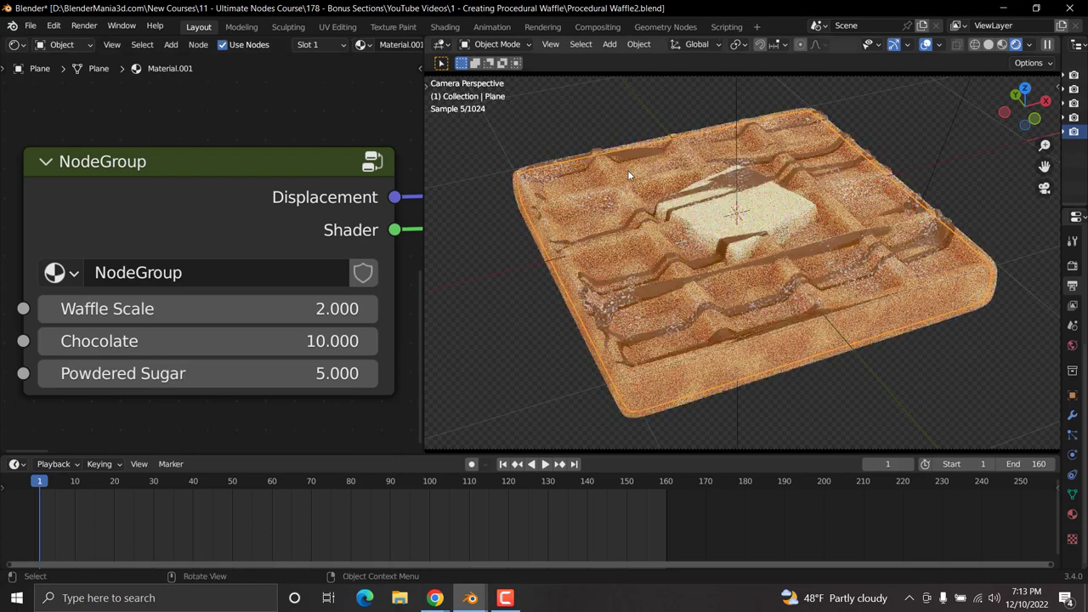
Move the Empty object to a new position along the Z axis.
left_click(738, 95)
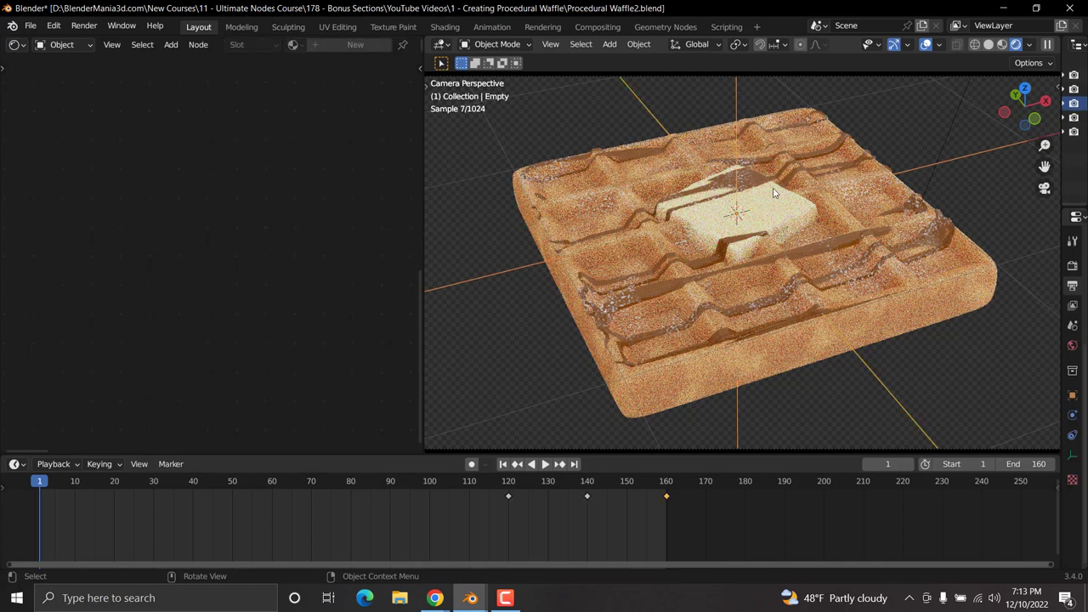
key("g")
key("shift+z")
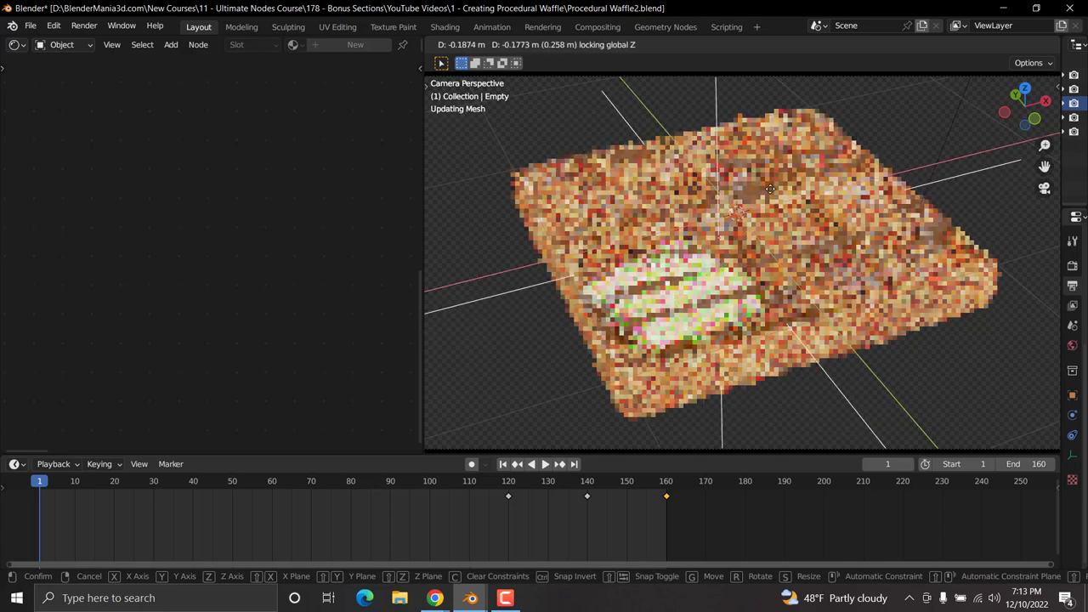
left_click(821, 127)
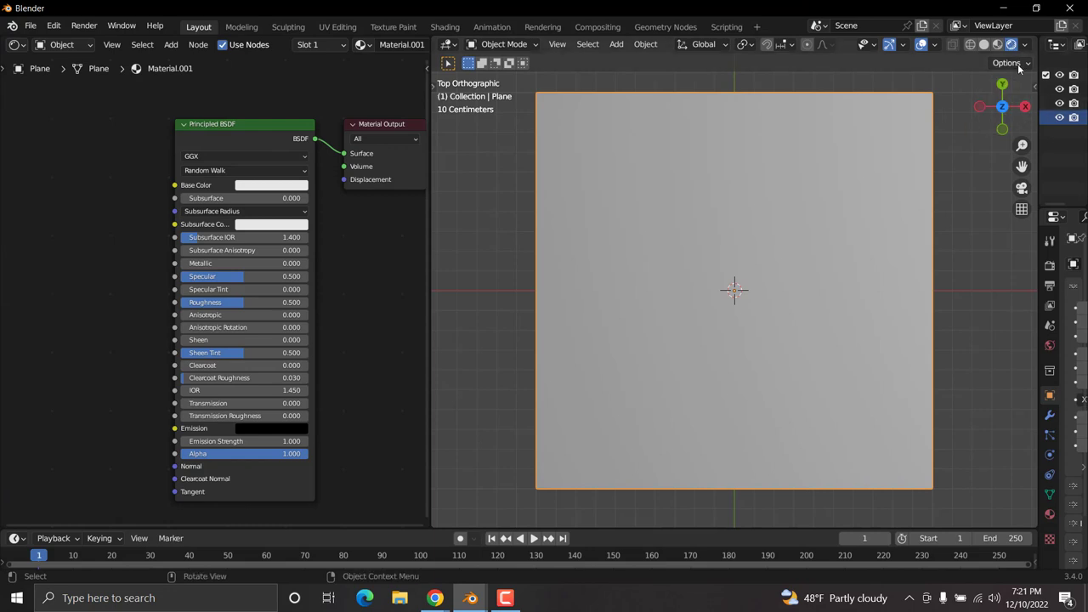
Clear space in the node editor and add a Separate XYZ node.
scroll(107, 263, "down", 2)
scroll(107, 265, "down", 2)
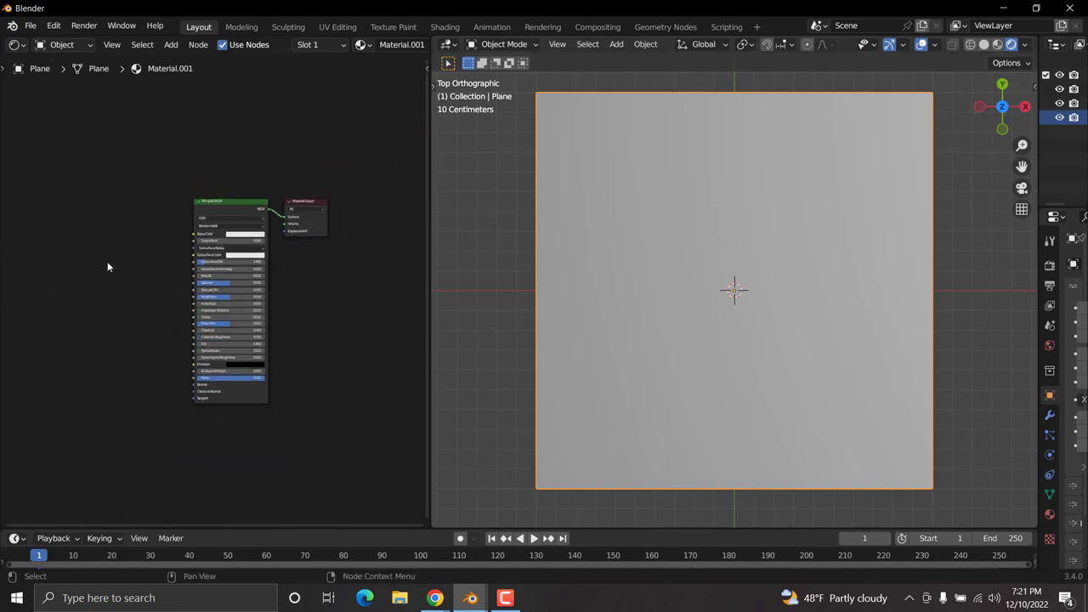
middle_click_drag(107, 267, 257, 272)
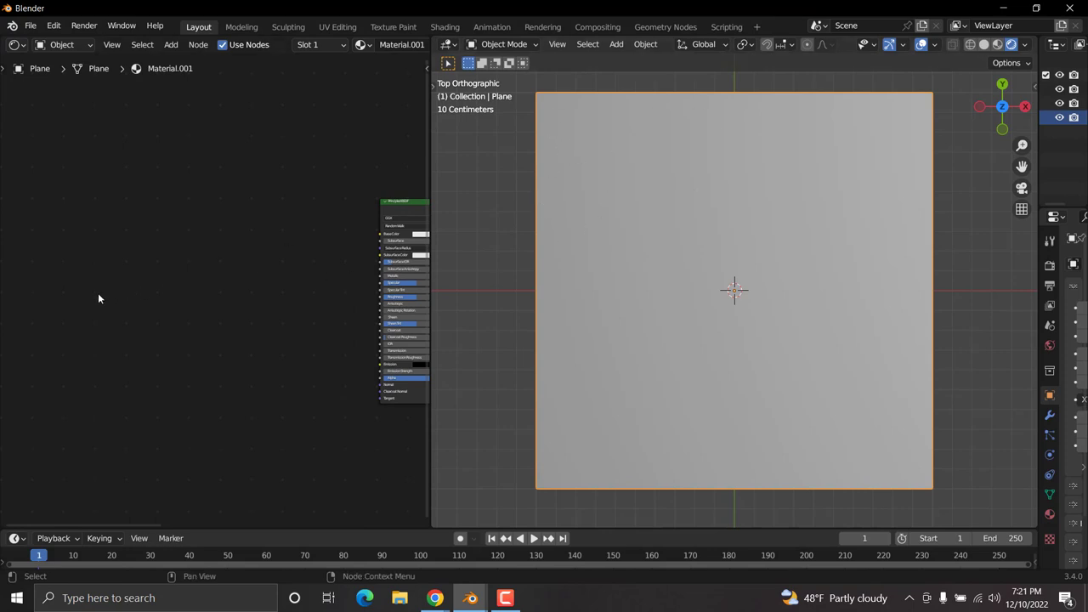
middle_click_drag(167, 289, 225, 285)
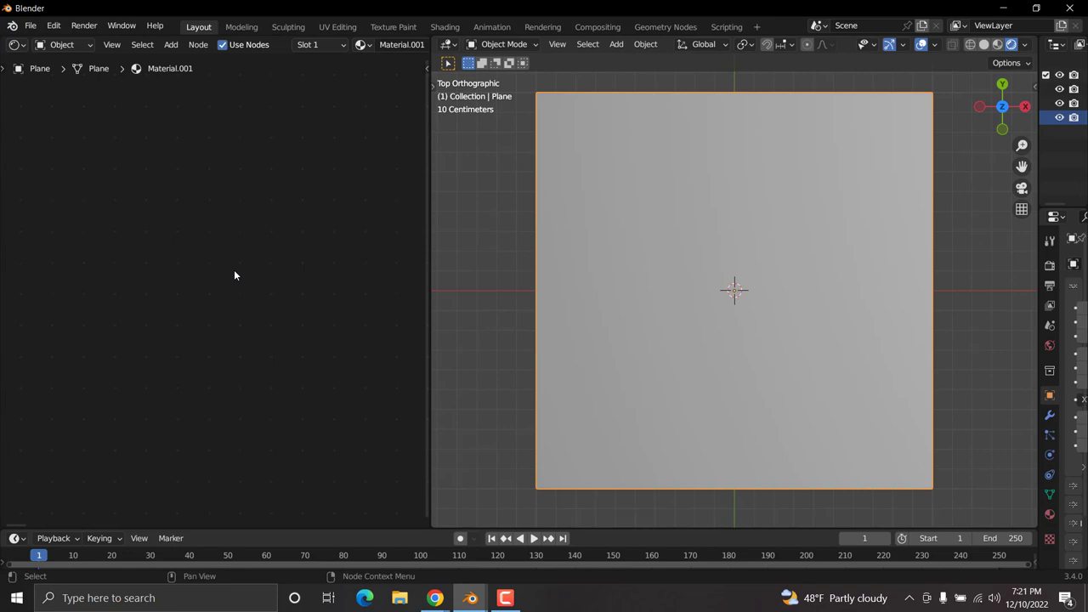
key("shift+a")
type("se")
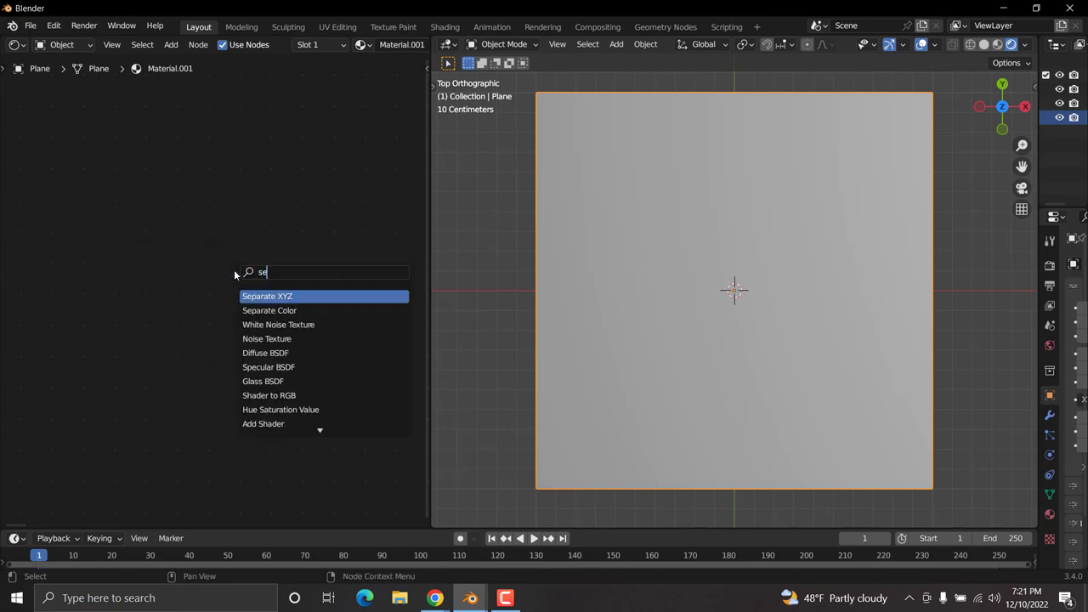
type("a")
key("Return")
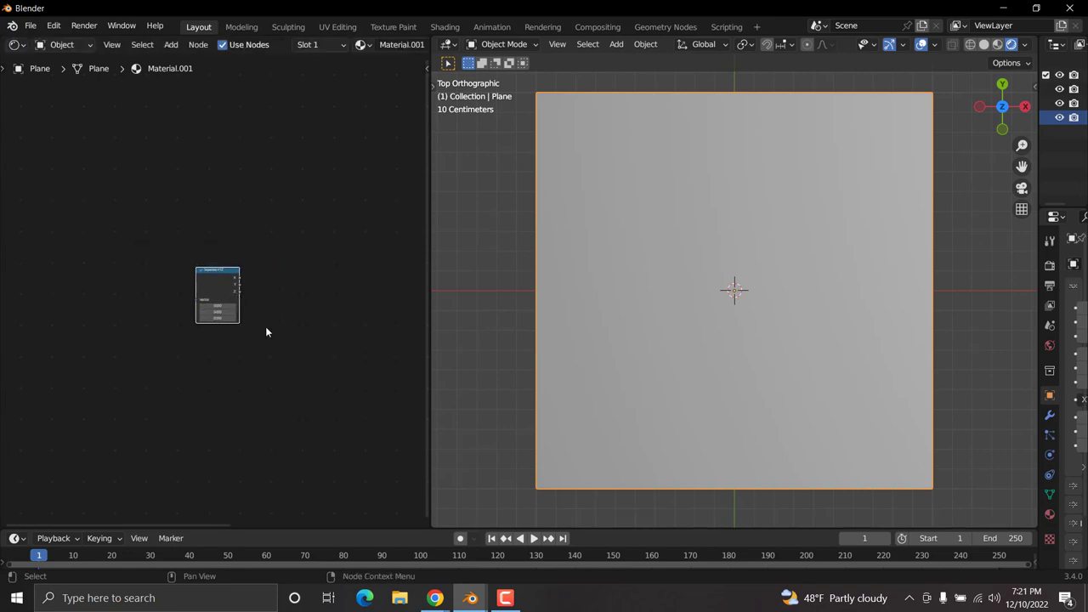
Add Texture Coordinate and Mapping nodes with Ctrl+T, deleting the extra Image Texture node.
scroll(266, 328, "up", 4)
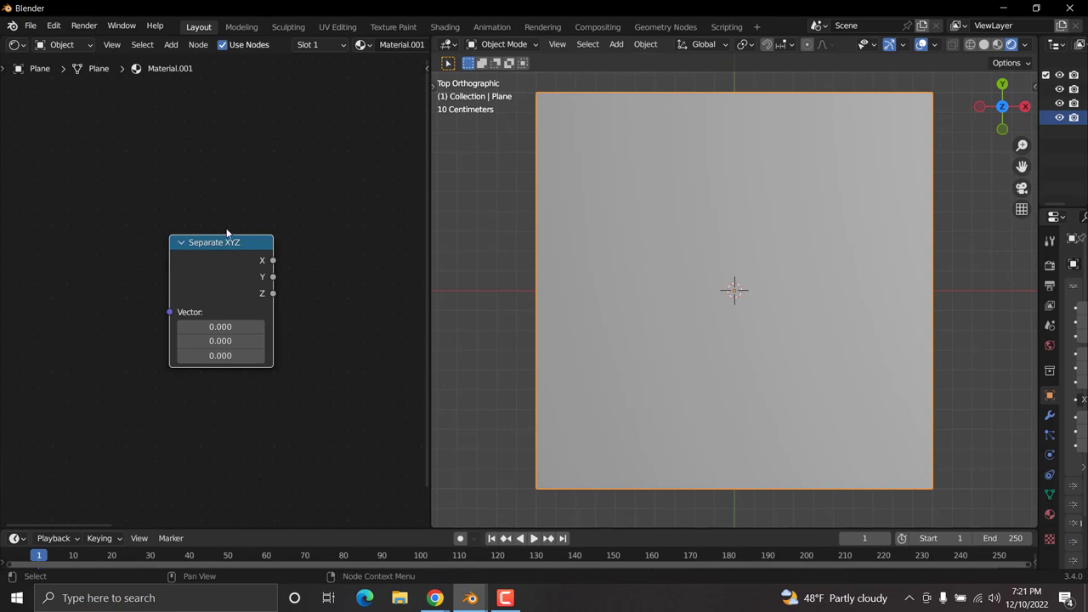
key("ctrl")
key("ctrl+t")
key("Home")
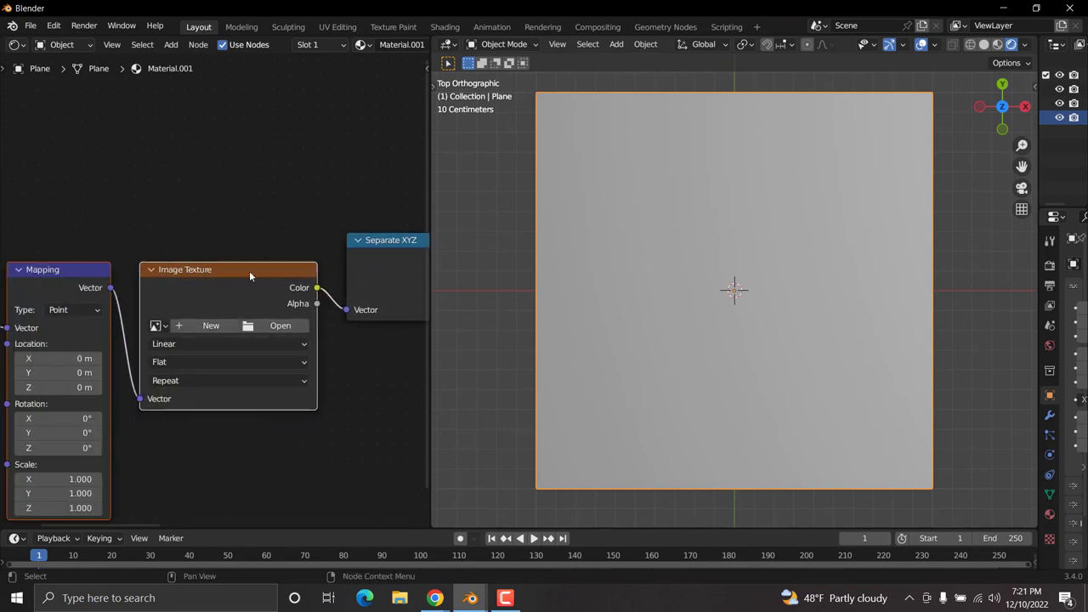
scroll(233, 291, "down", 2)
middle_click_drag(232, 291, 251, 284)
left_click(241, 278)
key("x")
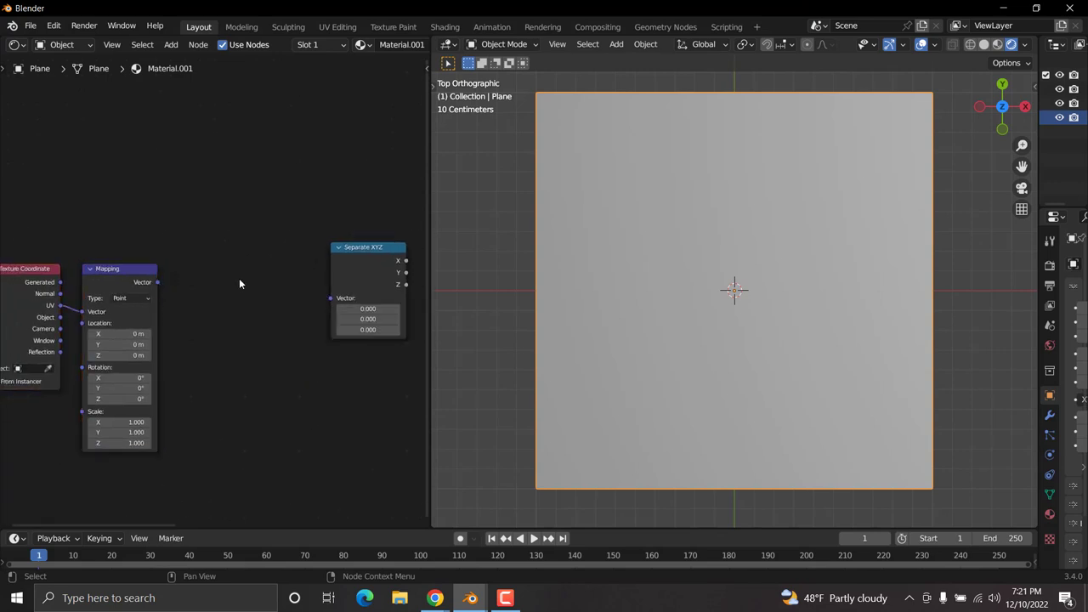
Link Mapping's Vector into Separate XYZ and feed Mapping from Texture Coordinate's Object output.
left_click_drag(159, 282, 332, 299)
left_click_drag(363, 251, 280, 257)
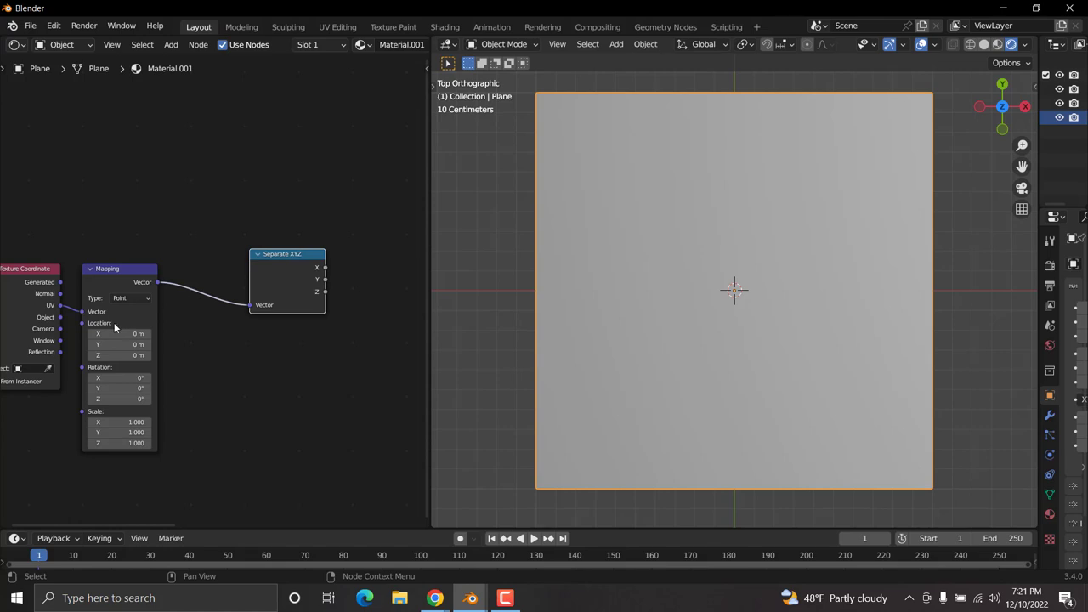
scroll(77, 349, "up", 2)
middle_click_drag(63, 350, 238, 318)
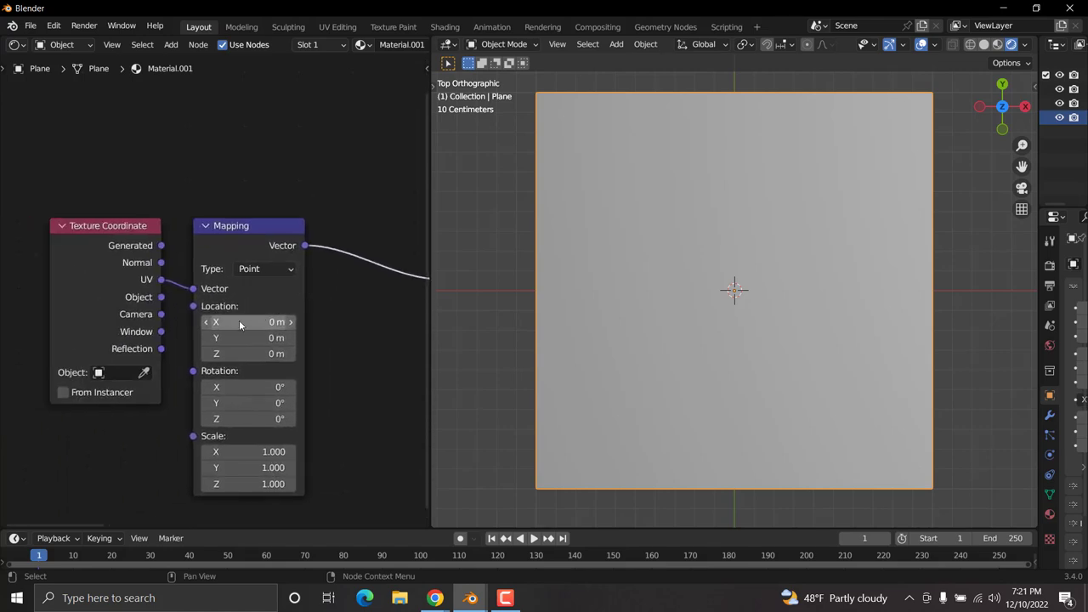
left_click_drag(162, 297, 194, 290)
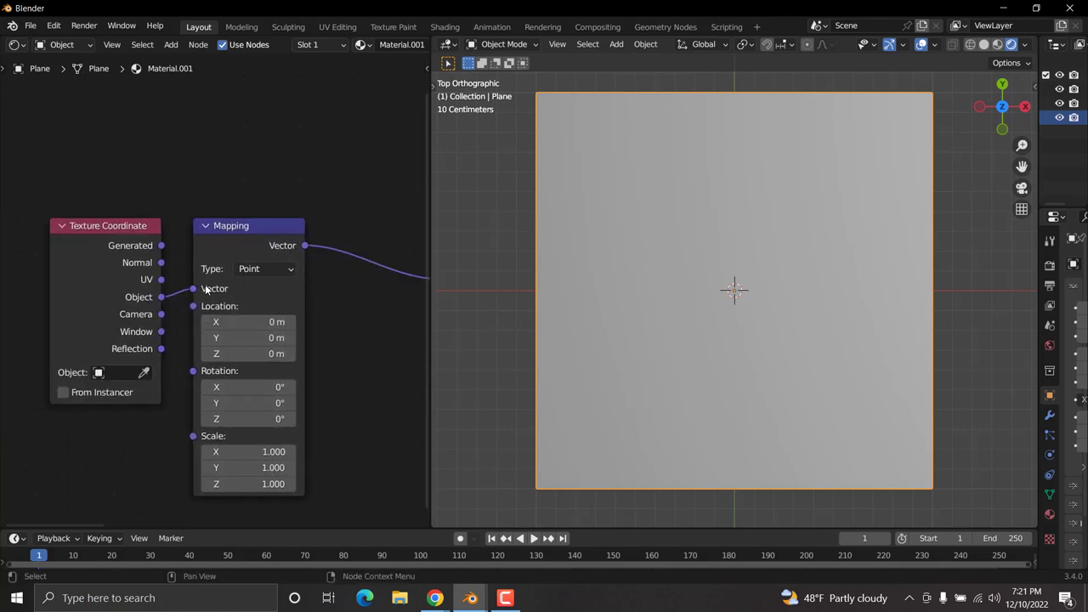
middle_click_drag(362, 295, 117, 331)
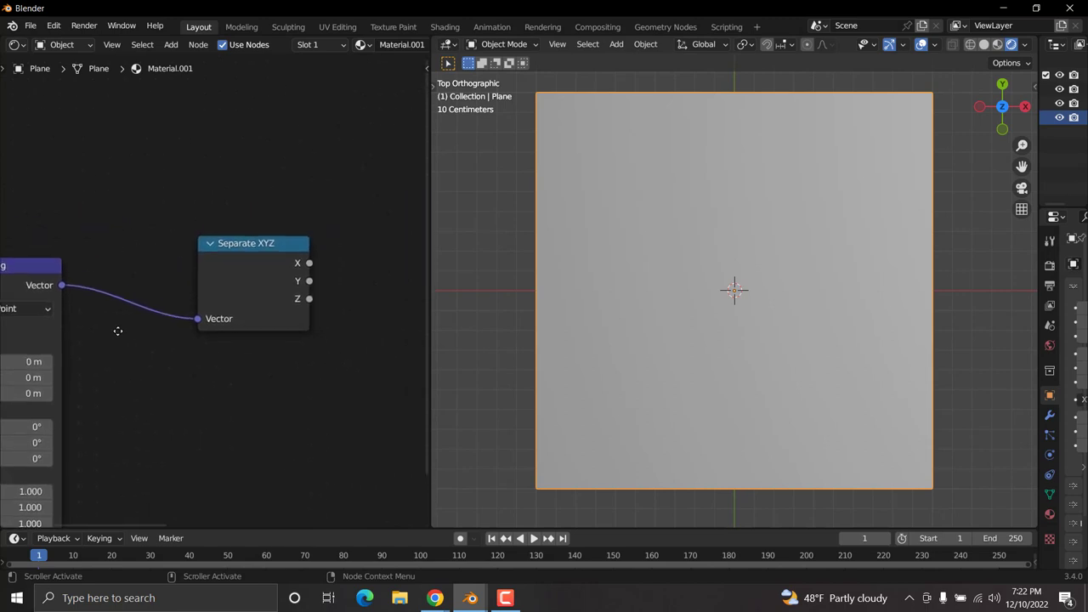
Preview Separate XYZ's X, Y and Z outputs on the plane, finishing on X.
left_click(258, 246, "ctrl+shift")
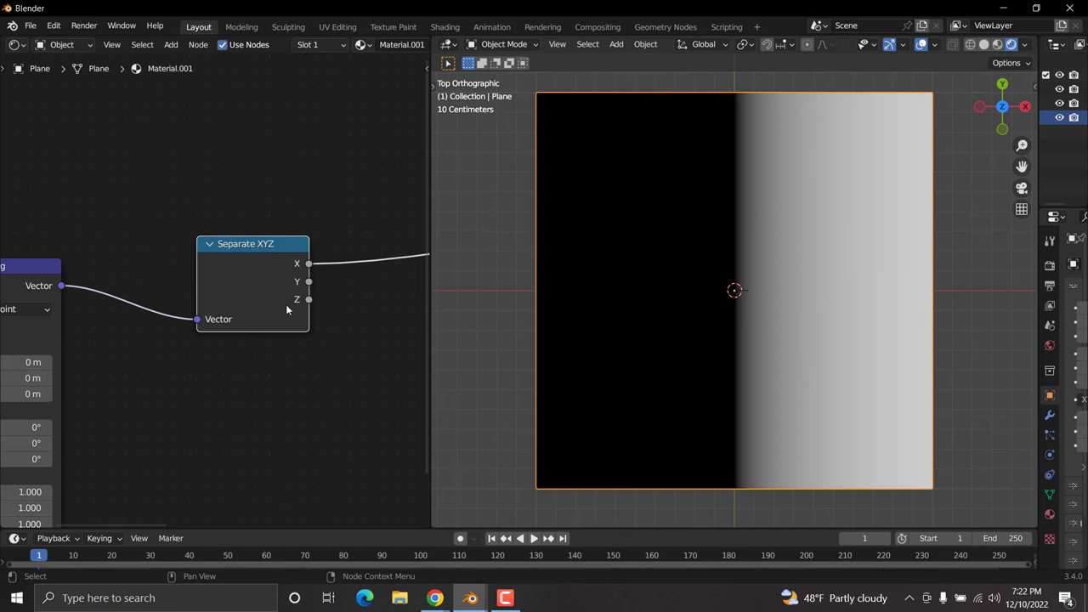
left_click(292, 246, "ctrl+shift")
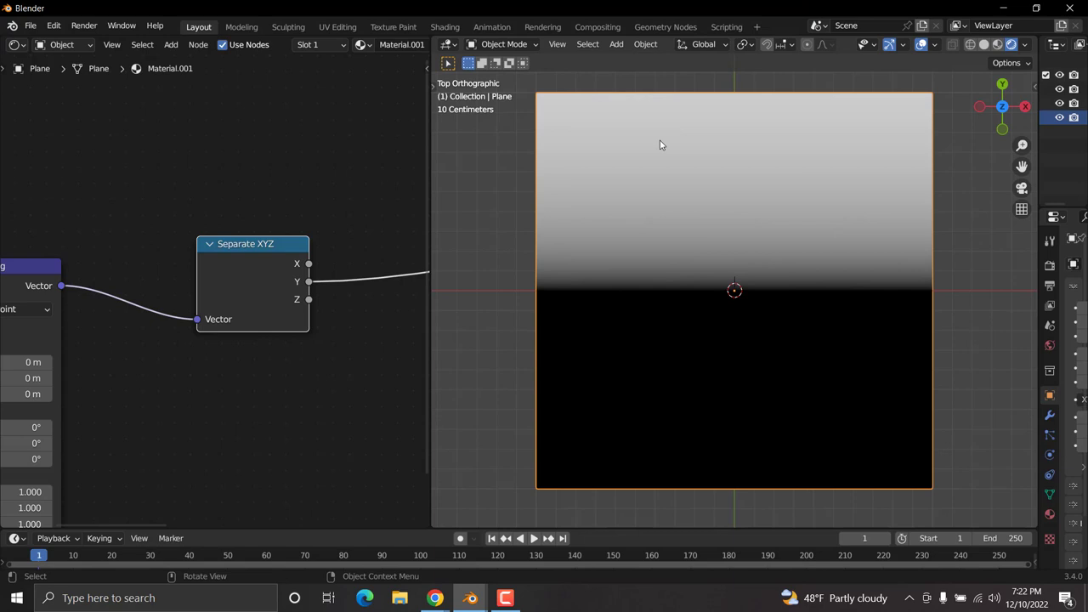
left_click(272, 249, "ctrl+shift")
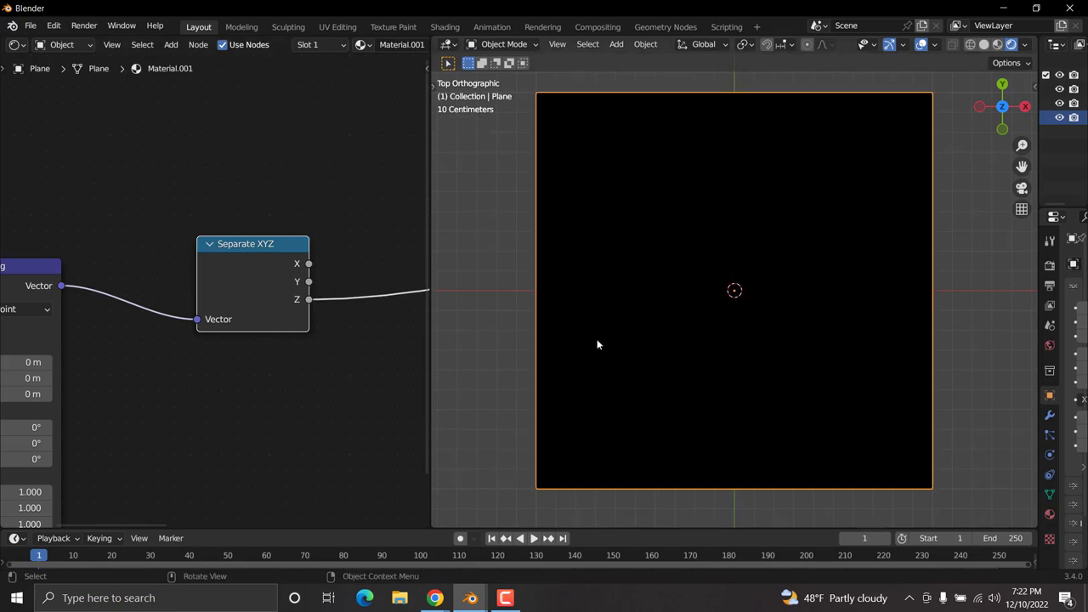
left_click(253, 247, "ctrl+shift")
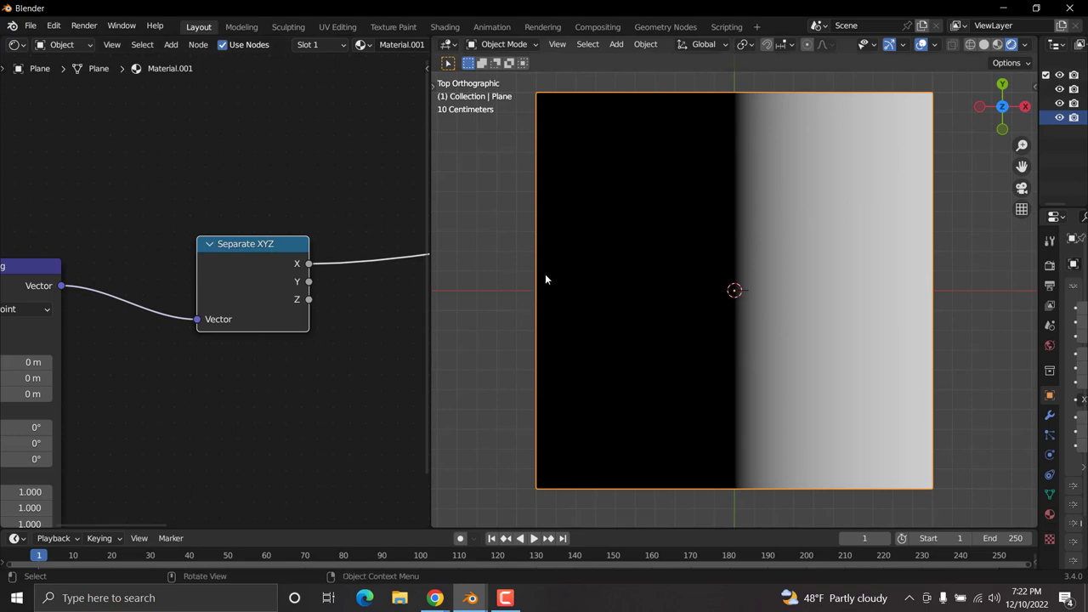
key("t")
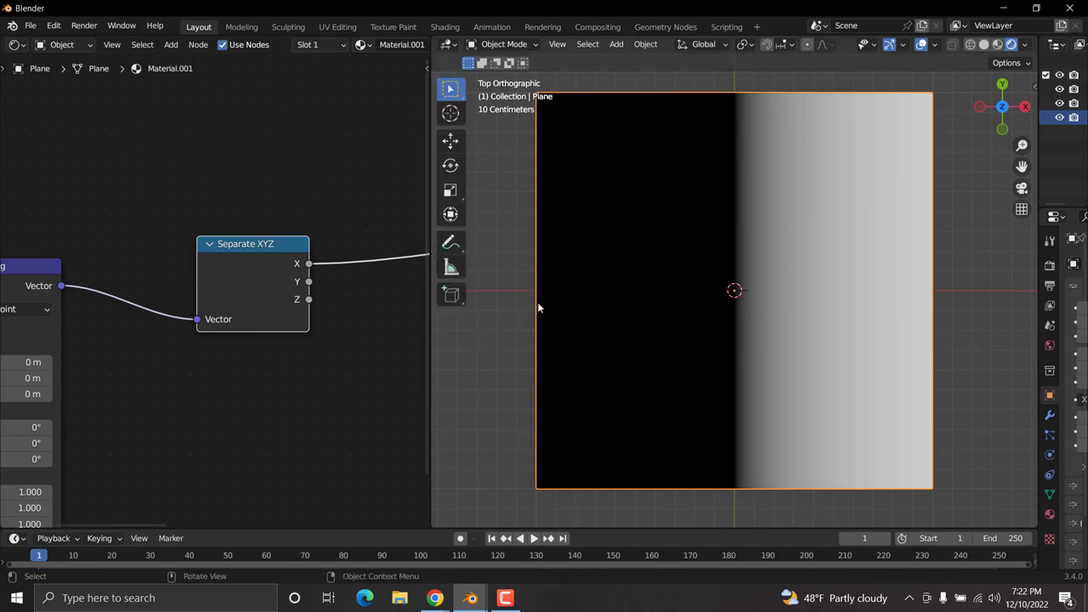
Annotate -1 beside the plane's left edge, circle its centre, and write 1 on the right.
left_click(450, 242)
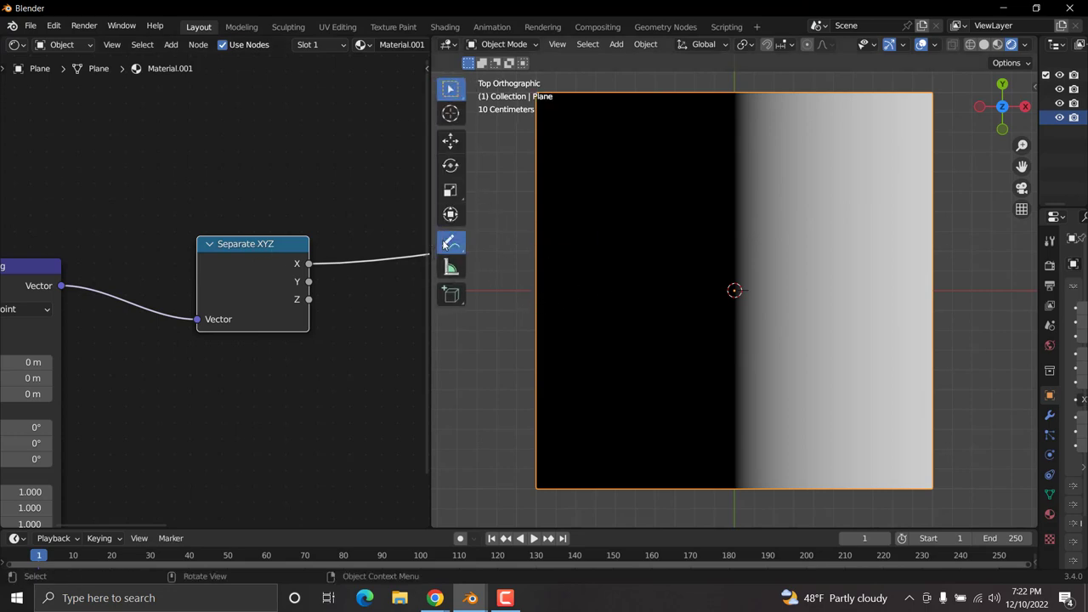
mouse_move(522, 297)
left_mouse_down()
mouse_move(557, 293)
mouse_move(563, 268)
mouse_move(548, 314)
left_mouse_up()
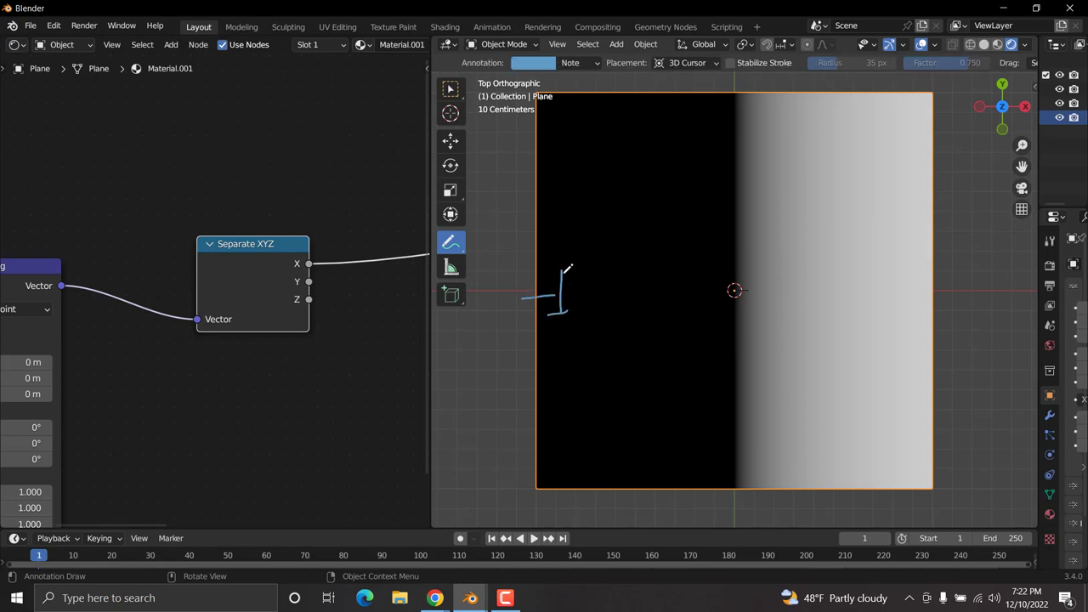
left_click_drag(561, 271, 539, 278)
mouse_move(746, 279)
left_mouse_down()
mouse_move(724, 293)
mouse_move(748, 282)
left_mouse_up()
mouse_move(934, 274)
left_mouse_down()
mouse_move(935, 307)
mouse_move(954, 302)
mouse_move(906, 283)
left_mouse_up()
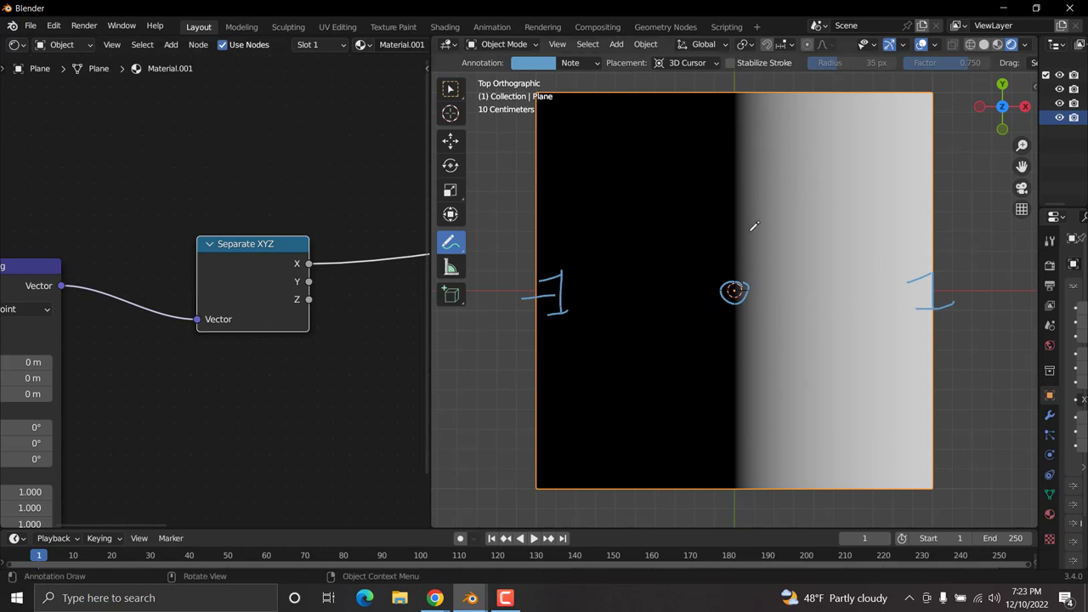
Add a Math node set to Absolute and insert it into the X preview link.
scroll(345, 284, "down", 2)
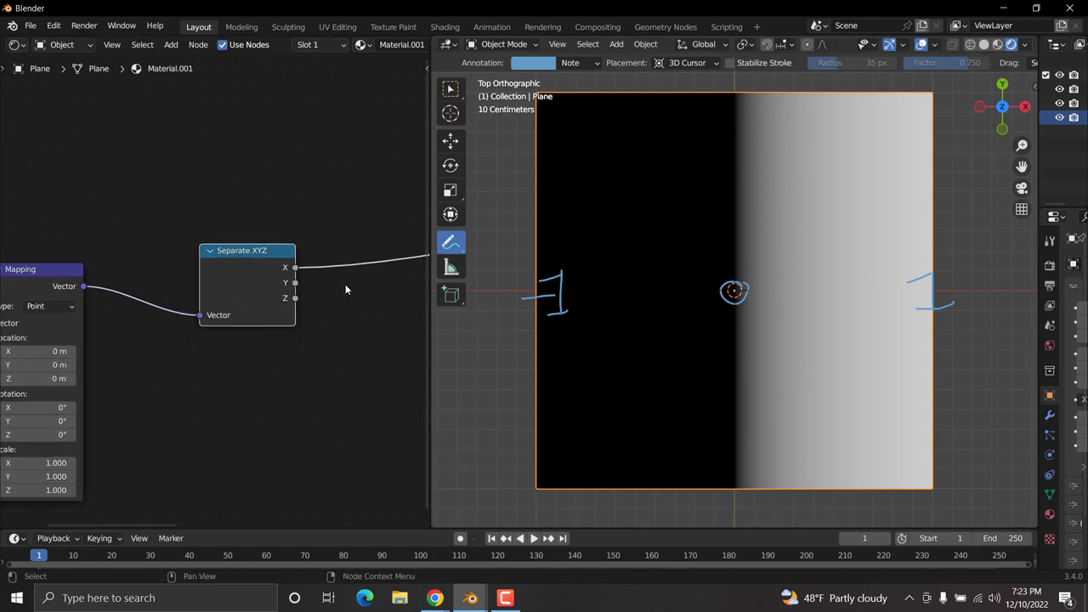
middle_click_drag(379, 290, 156, 335)
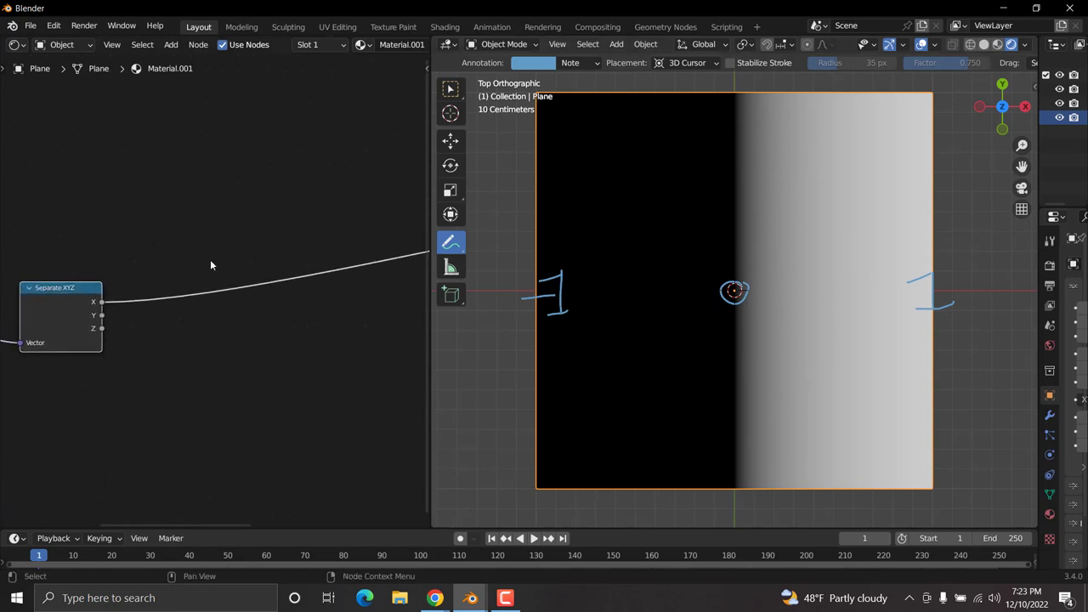
key("shift+a")
left_click(235, 224)
type("ma")
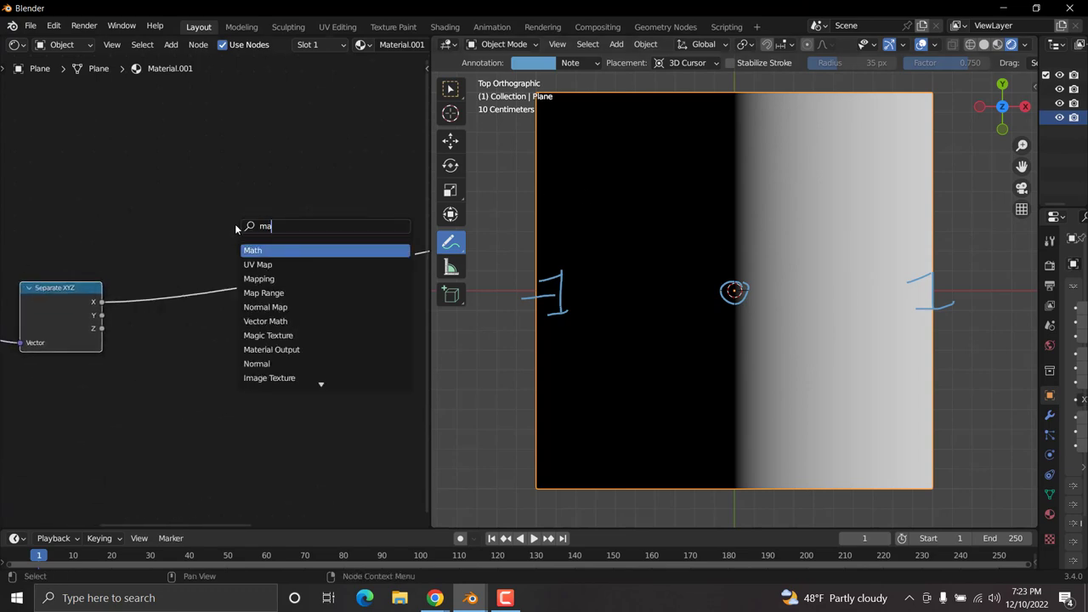
type("th")
left_click(252, 250)
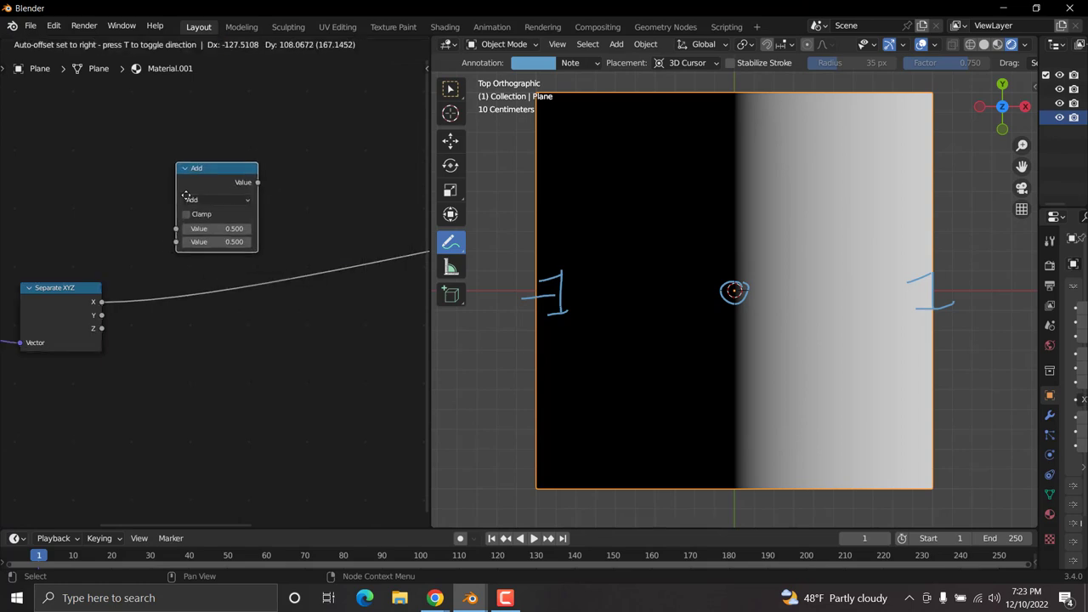
left_click(211, 215)
scroll(226, 234, "up", 3)
left_click(234, 206)
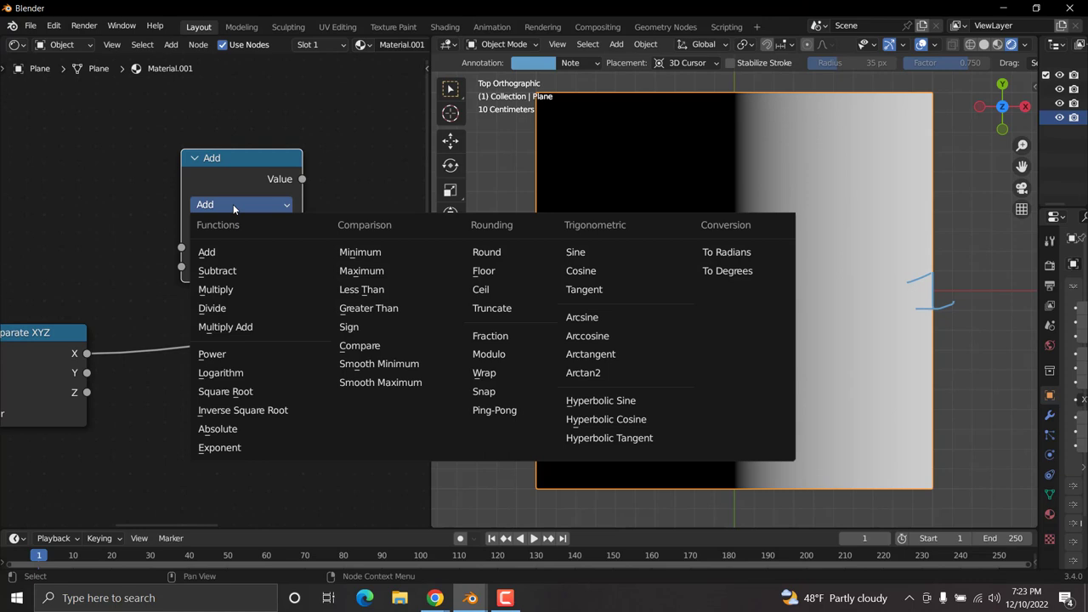
left_click(214, 429)
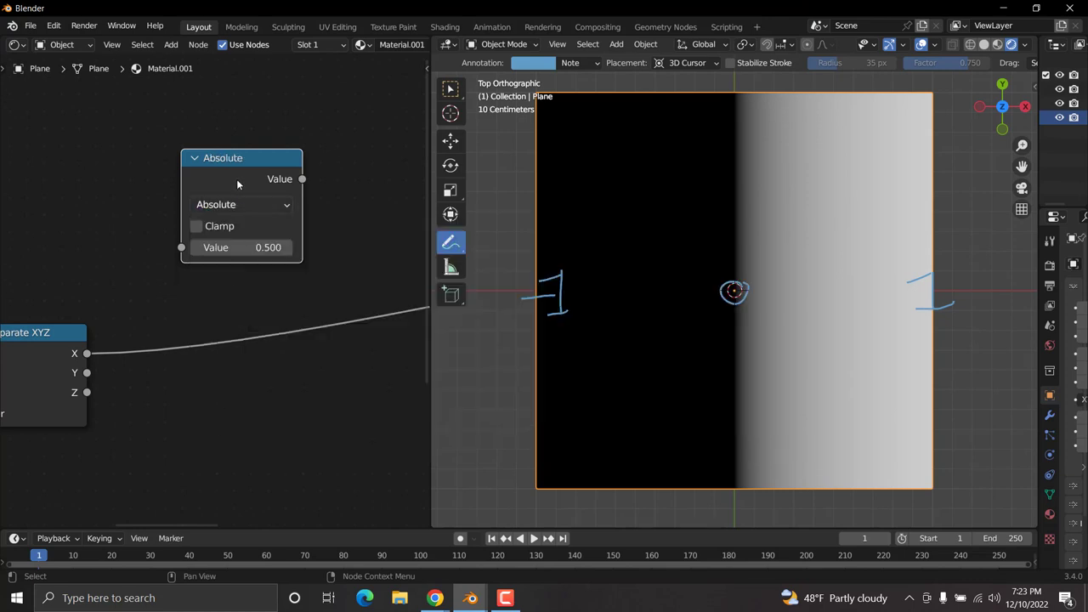
mouse_move(239, 162)
left_mouse_down()
mouse_move(204, 232)
mouse_move(223, 290)
left_mouse_up()
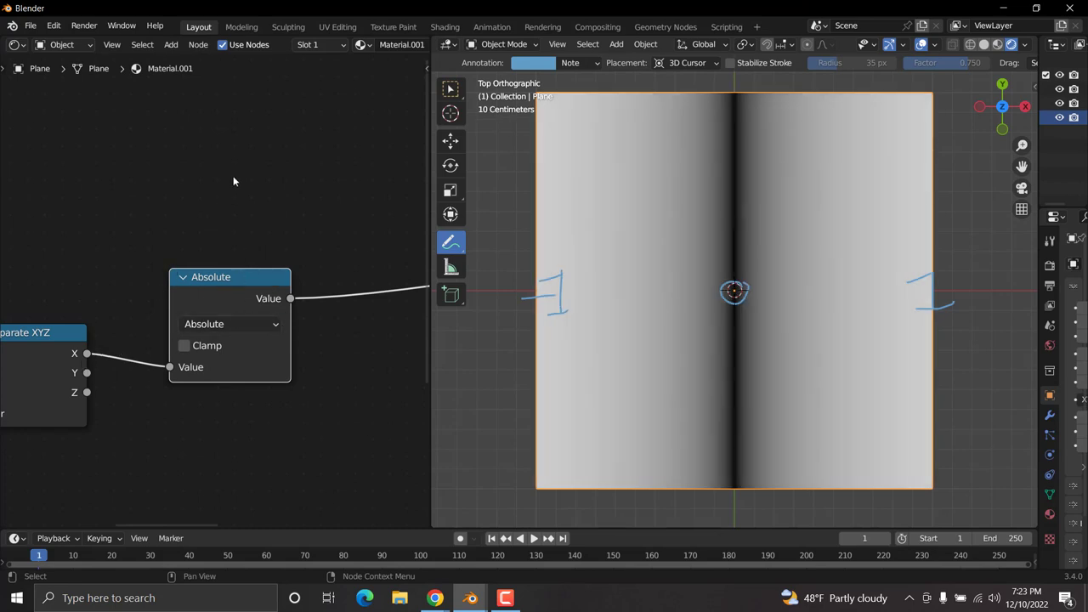
scroll(239, 220, "down", 3)
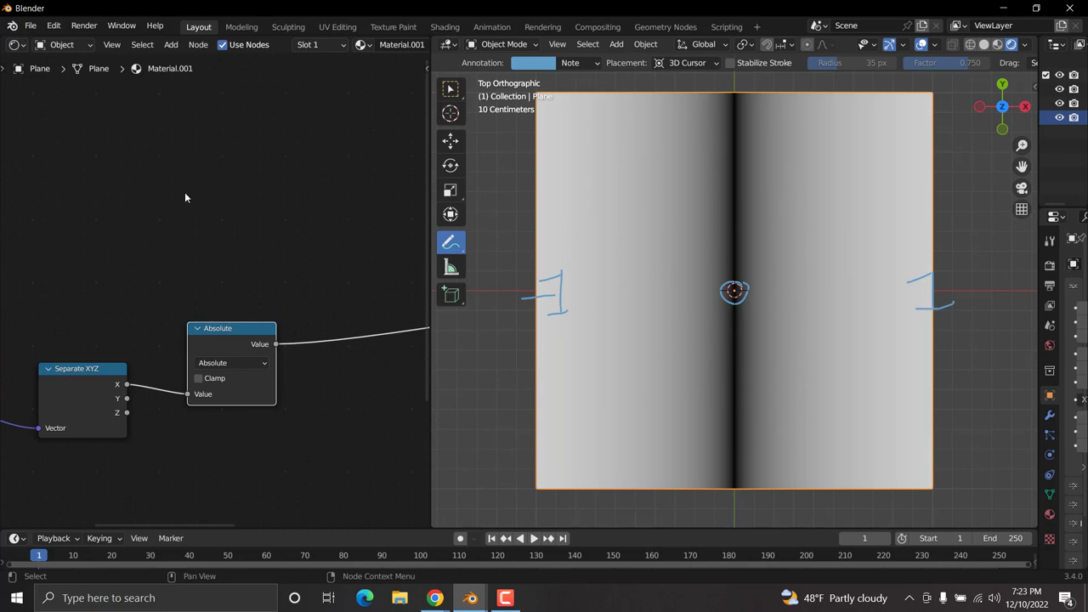
Draw a -5 to 5 number line annotation in the node editor.
key("t")
left_click(20, 99)
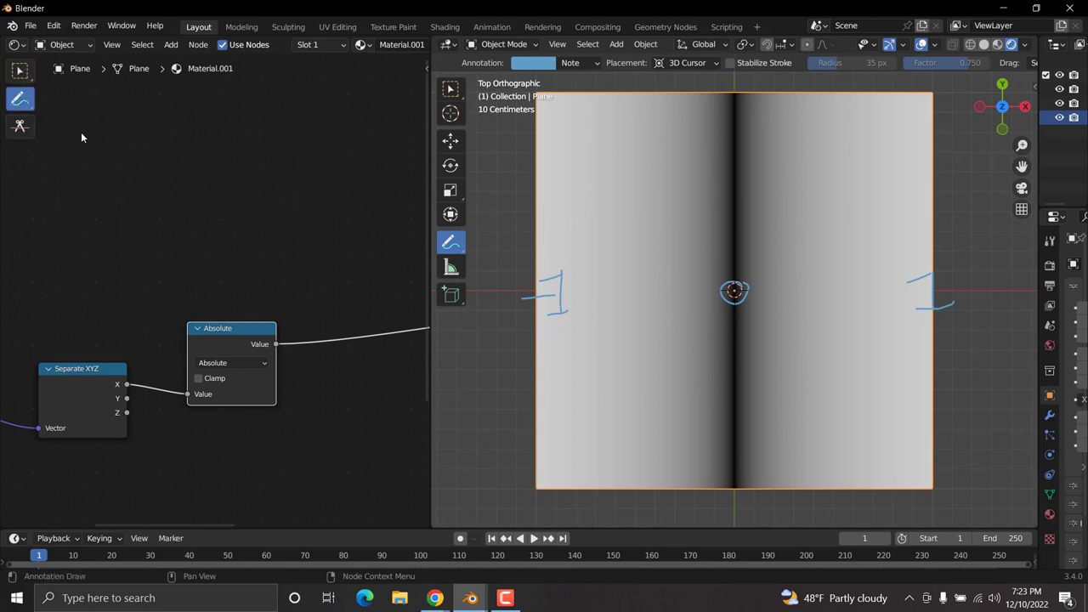
mouse_move(54, 194)
left_mouse_down()
mouse_move(80, 214)
mouse_move(110, 190)
left_mouse_up()
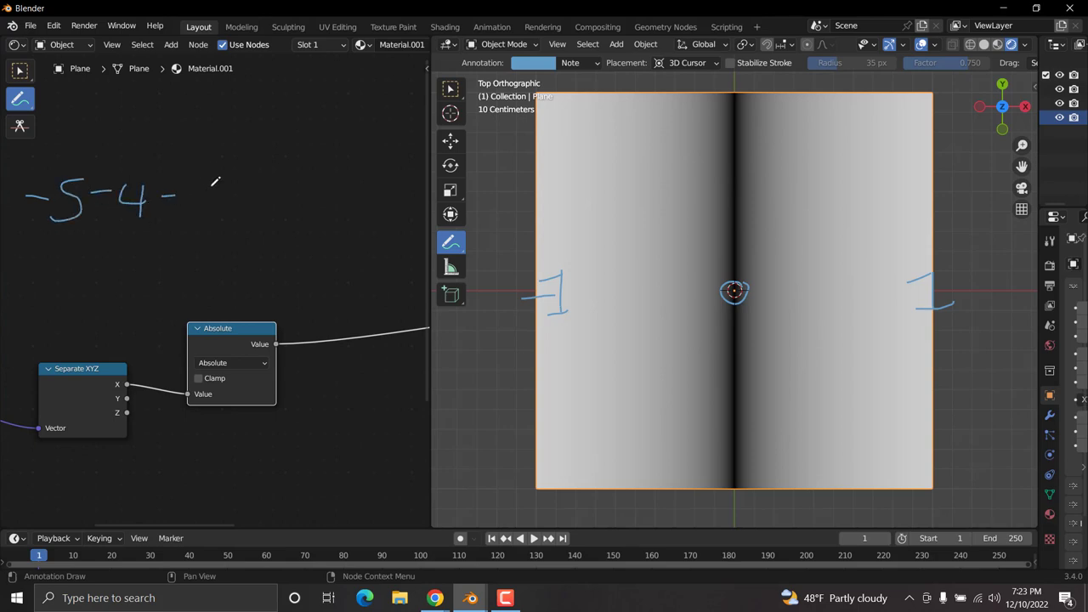
left_click_drag(193, 174, 195, 222)
mouse_move(249, 182)
left_mouse_down()
mouse_move(271, 207)
mouse_move(352, 211)
left_mouse_up()
scroll(372, 194, "down", 5, "ctrl")
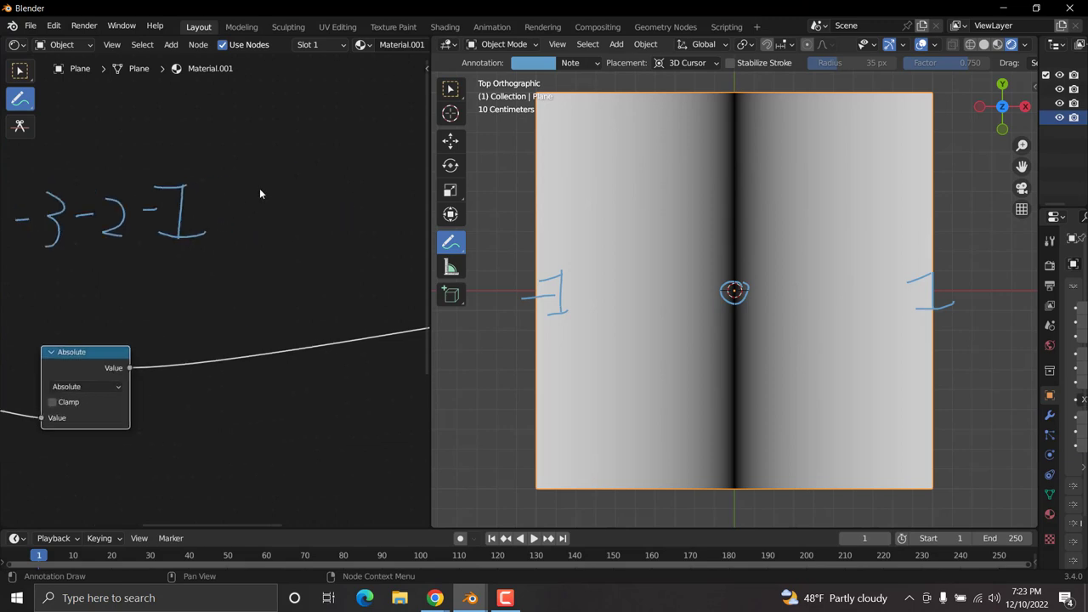
mouse_move(262, 181)
left_mouse_down()
mouse_move(231, 237)
mouse_move(370, 214)
left_mouse_up()
scroll(267, 238, "down", 4, "ctrl")
scroll(216, 207, "down", 3)
left_click_drag(356, 201, 354, 242)
mouse_move(383, 187)
left_mouse_down()
mouse_move(359, 231)
mouse_move(400, 183)
left_mouse_up()
scroll(228, 261, "down", 2)
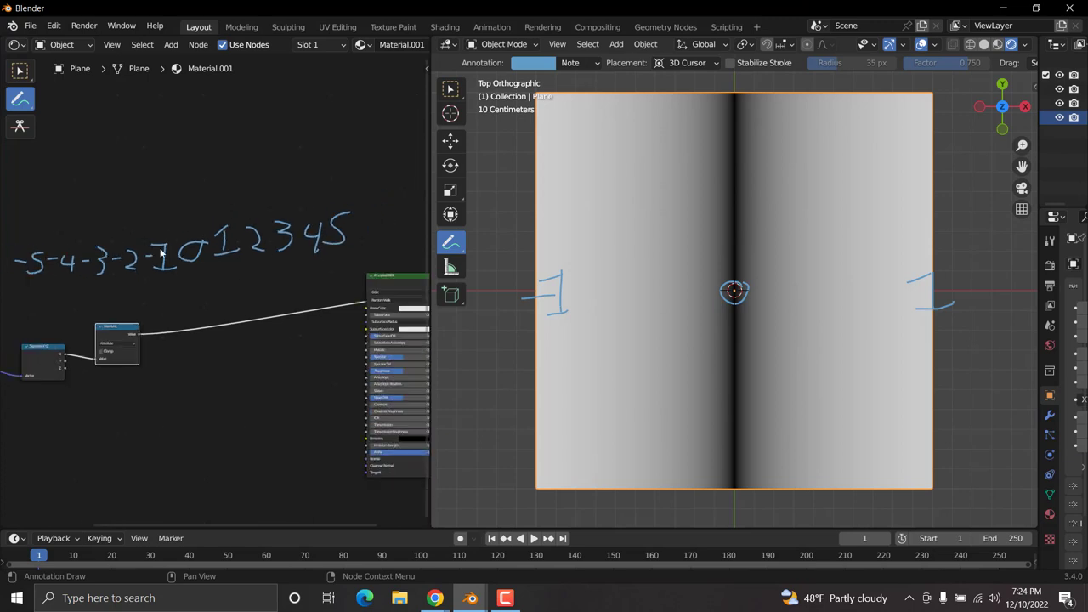
scroll(228, 261, "up", 2, "ctrl")
scroll(143, 263, "up", 1)
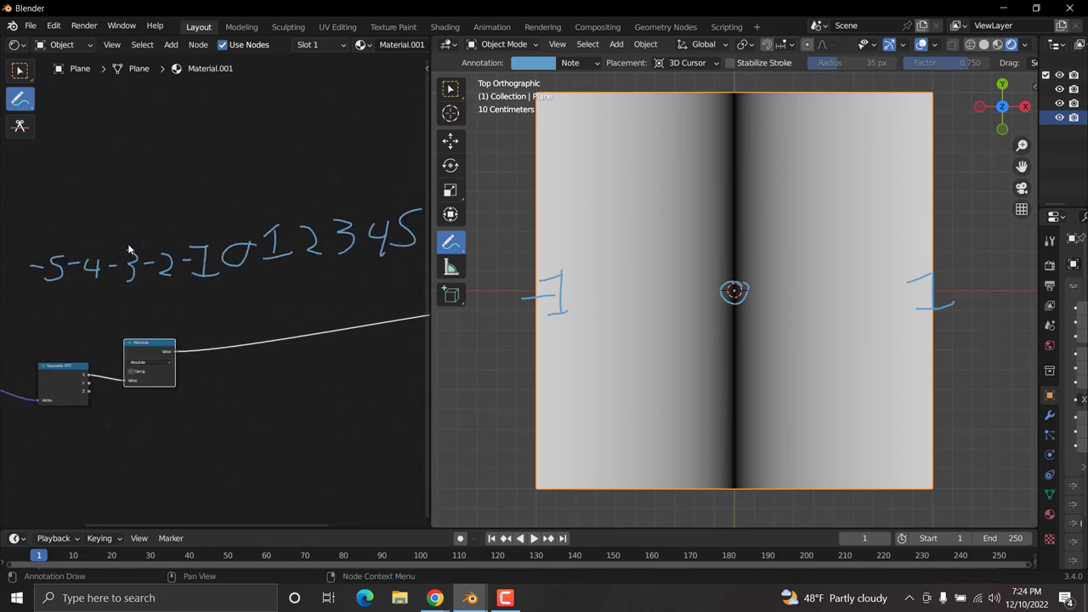
Bracket the distance from -3 to 0 and write |-3|=3 above the number line.
mouse_move(120, 252)
left_mouse_down()
mouse_move(120, 197)
mouse_move(247, 187)
mouse_move(243, 246)
left_mouse_up()
scroll(132, 265, "up", 2)
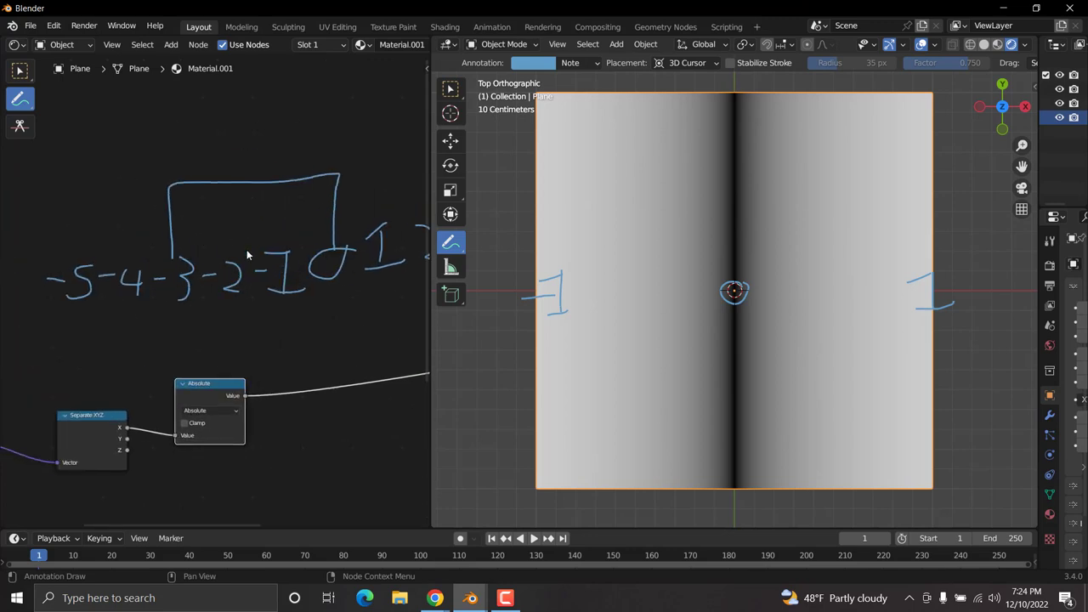
middle_click_drag(155, 76, 167, 138)
mouse_move(167, 132)
left_mouse_down()
mouse_move(171, 163)
mouse_move(200, 146)
mouse_move(235, 151)
left_mouse_up()
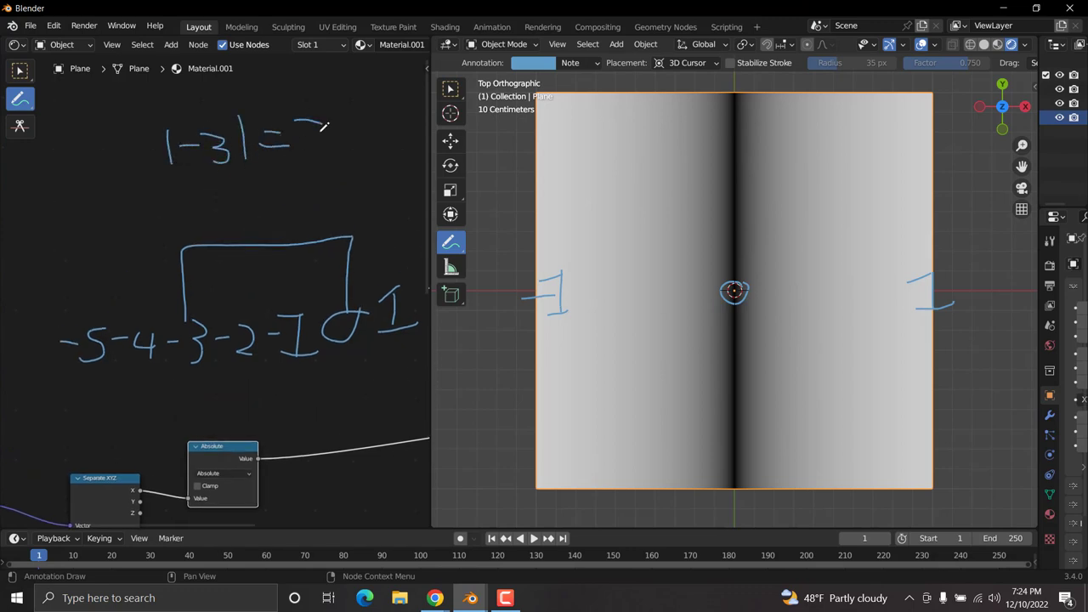
left_click_drag(324, 128, 300, 158)
Bracket the distance from 0 to 4 and write |4|=4 at the top.
mouse_move(307, 230)
middle_mouse_down()
mouse_move(303, 249)
mouse_move(353, 263)
middle_mouse_up()
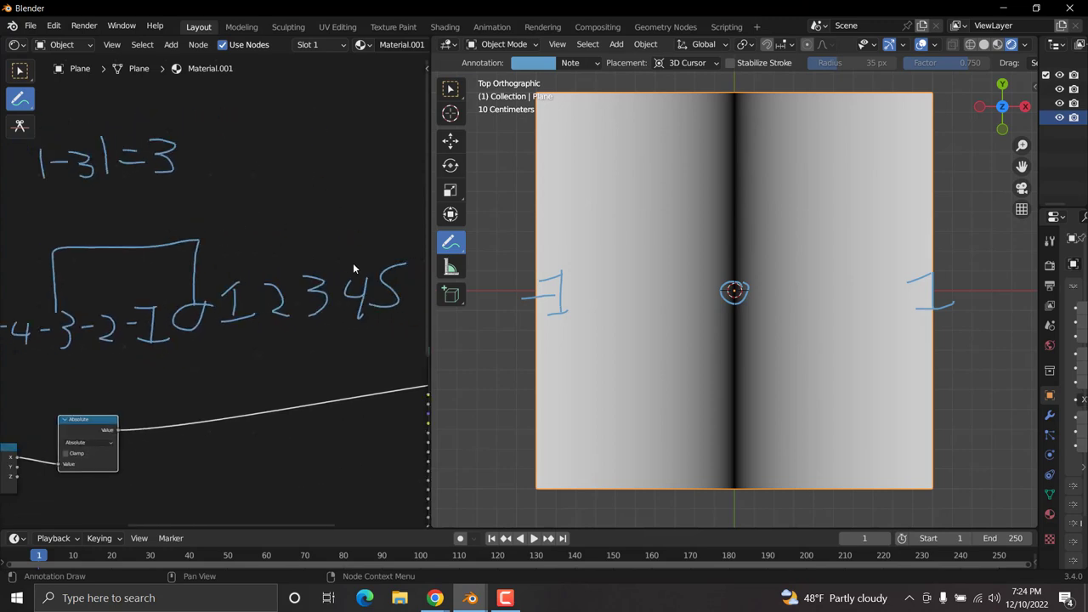
mouse_move(359, 272)
left_mouse_down()
mouse_move(357, 207)
mouse_move(199, 235)
mouse_move(195, 296)
left_mouse_up()
mouse_move(283, 103)
left_mouse_down()
mouse_move(303, 121)
mouse_move(295, 146)
left_mouse_up()
left_click_drag(317, 97, 317, 146)
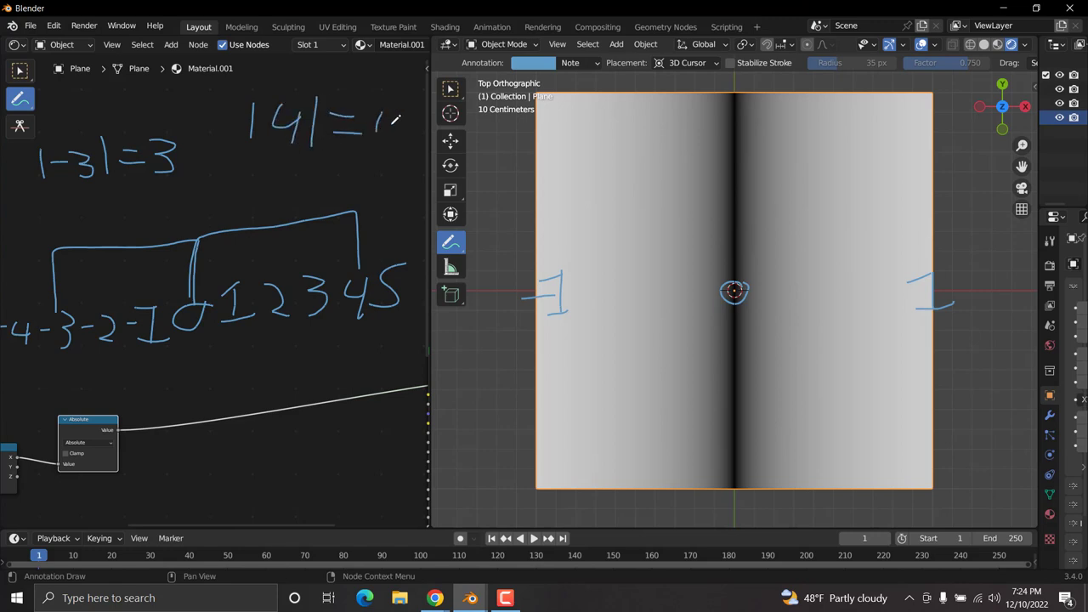
left_click_drag(395, 119, 387, 167)
Bracket the distance from -5 to 0, then erase the |-3|=3 and |4|=4 examples.
middle_click_drag(146, 253, 258, 239)
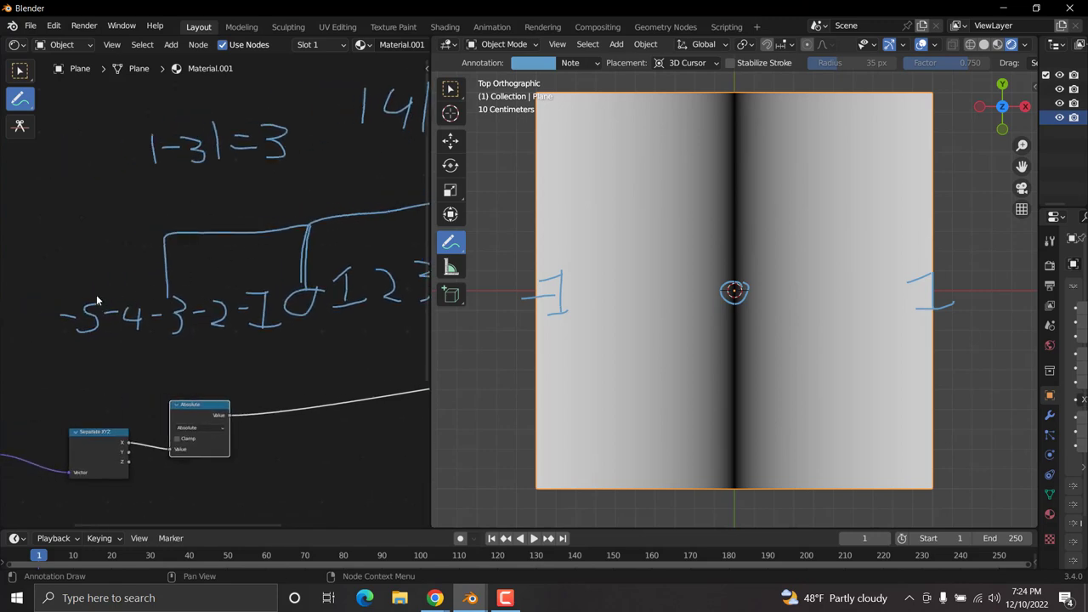
mouse_move(90, 292)
left_mouse_down()
mouse_move(99, 224)
mouse_move(273, 226)
mouse_move(297, 257)
mouse_move(295, 282)
left_mouse_up()
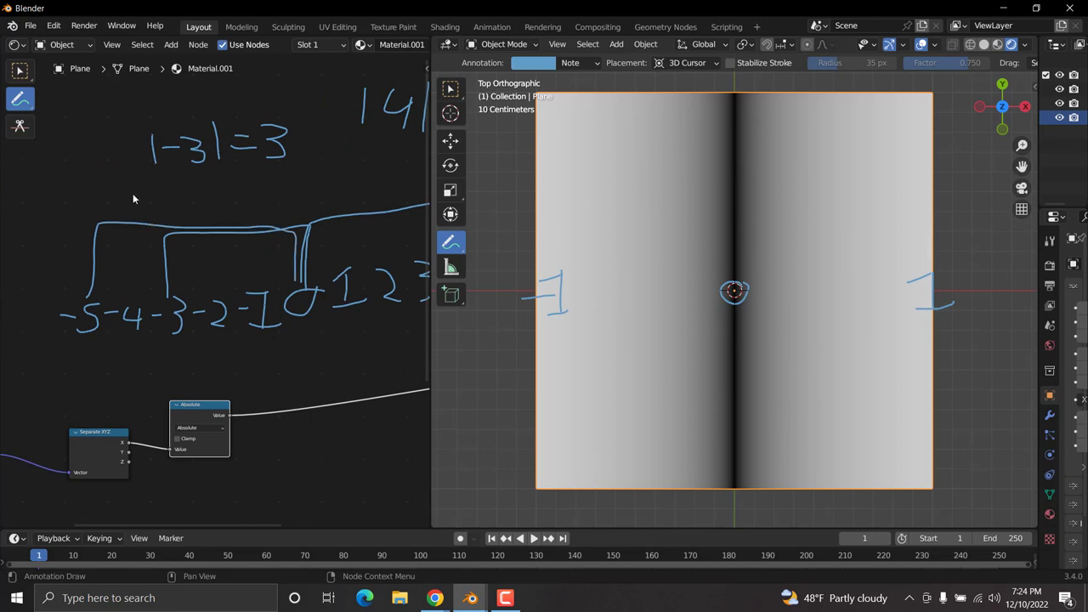
scroll(225, 298, "down", 3)
mouse_move(348, 204)
left_mouse_down("ctrl")
mouse_move(302, 195)
mouse_move(366, 227)
mouse_move(191, 207)
mouse_move(142, 254)
mouse_move(159, 313)
mouse_move(283, 261)
mouse_move(251, 248)
mouse_move(368, 290)
mouse_move(298, 301)
mouse_move(326, 280)
left_mouse_up("ctrl")
Preview the Absolute node's result on the plane instead of the raw X output.
scroll(249, 402, "up", 5)
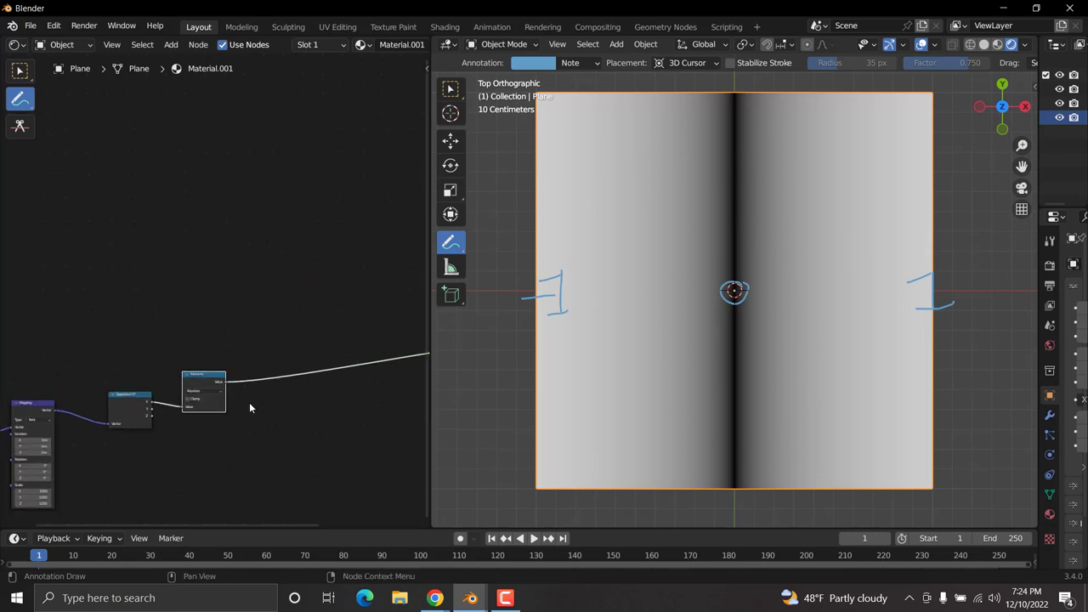
middle_click_drag(235, 422, 299, 258)
scroll(235, 343, "up", 2)
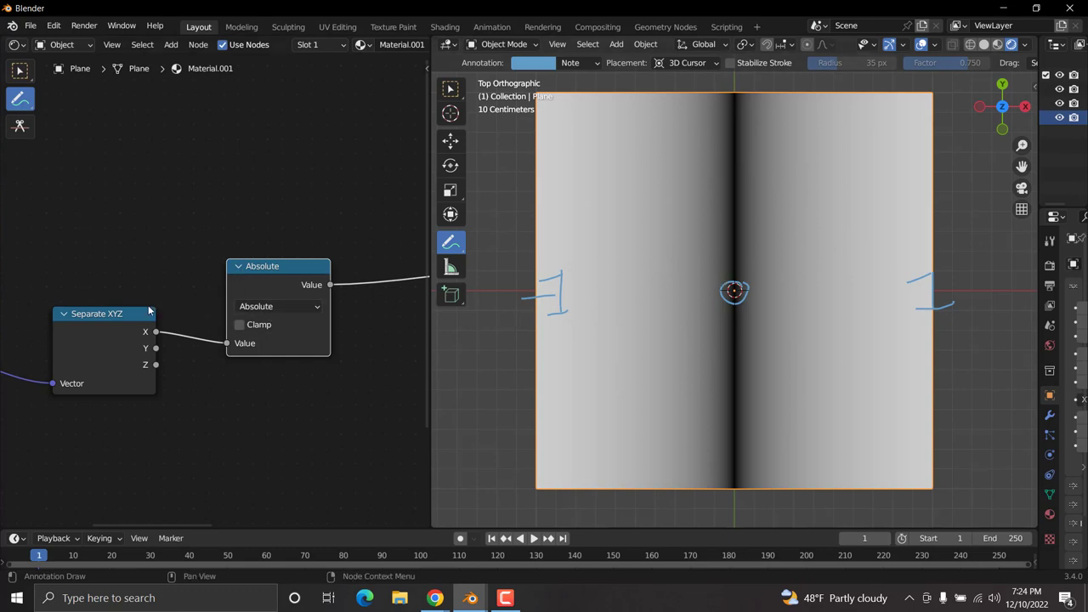
left_click(89, 316, "ctrl+shift")
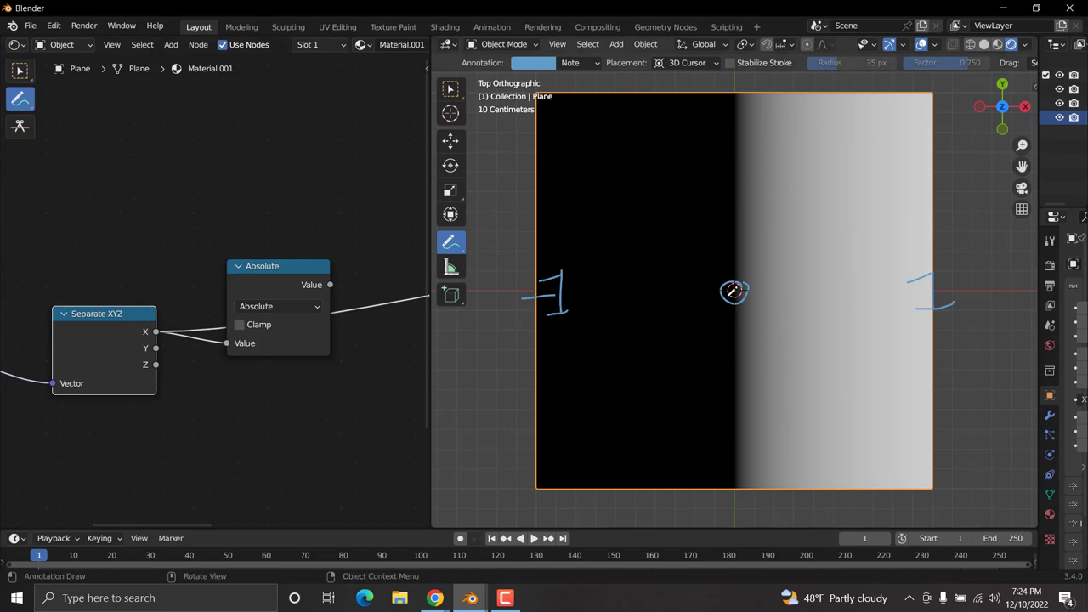
left_click(256, 268, "ctrl+shift")
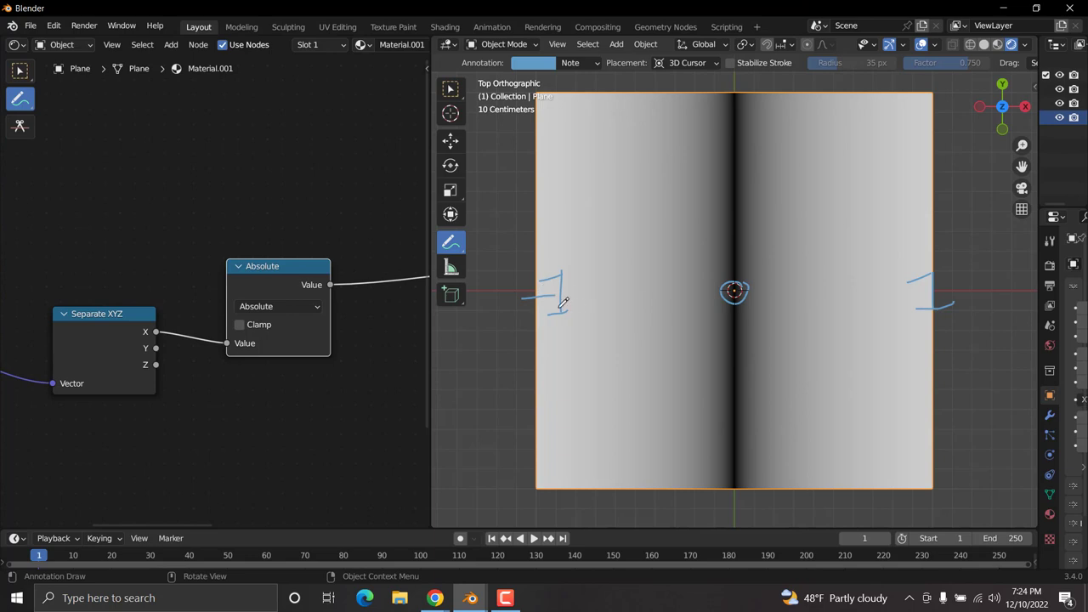
Write 1, 0, 1 across the plane, then erase those labels.
left_click_drag(561, 347, 562, 375)
mouse_move(536, 378)
left_mouse_down()
mouse_move(585, 377)
mouse_move(536, 363)
left_mouse_up()
mouse_move(748, 354)
left_mouse_down()
mouse_move(749, 381)
mouse_move(748, 352)
left_mouse_up()
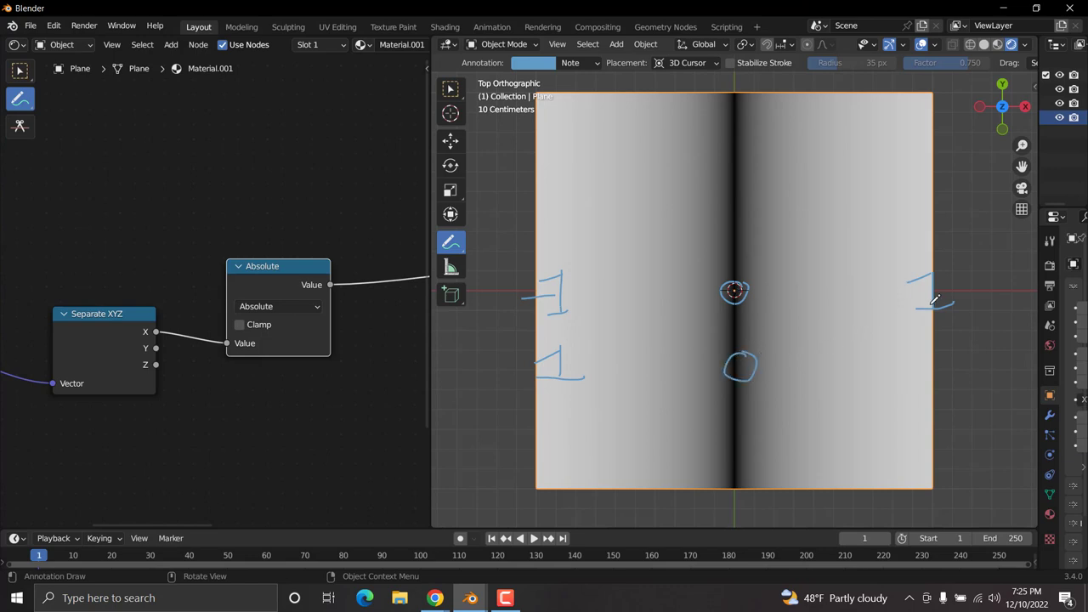
mouse_move(927, 348)
left_mouse_down()
mouse_move(931, 380)
mouse_move(915, 383)
mouse_move(945, 376)
mouse_move(907, 358)
left_mouse_up()
scroll(905, 315, "down", 4)
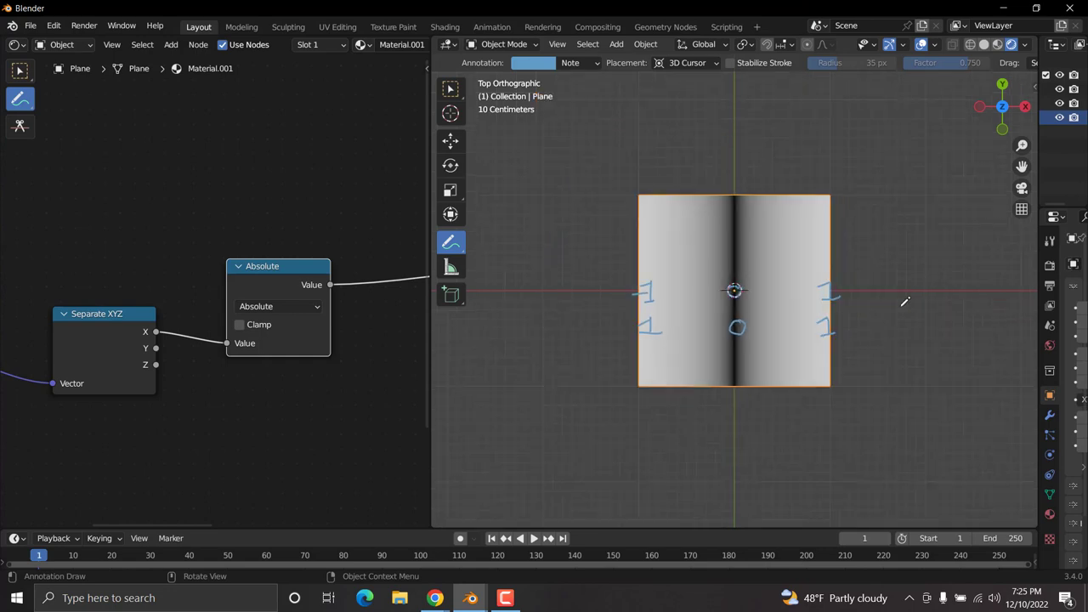
mouse_move(856, 293)
left_mouse_down("ctrl")
mouse_move(645, 308)
mouse_move(576, 288)
mouse_move(625, 332)
mouse_move(759, 320)
mouse_move(731, 347)
mouse_move(720, 323)
left_mouse_up("ctrl")
Write 1, 0, 1 above the plane's left edge, centre and right edge.
scroll(684, 195, "up", 1)
scroll(684, 195, "up", 1)
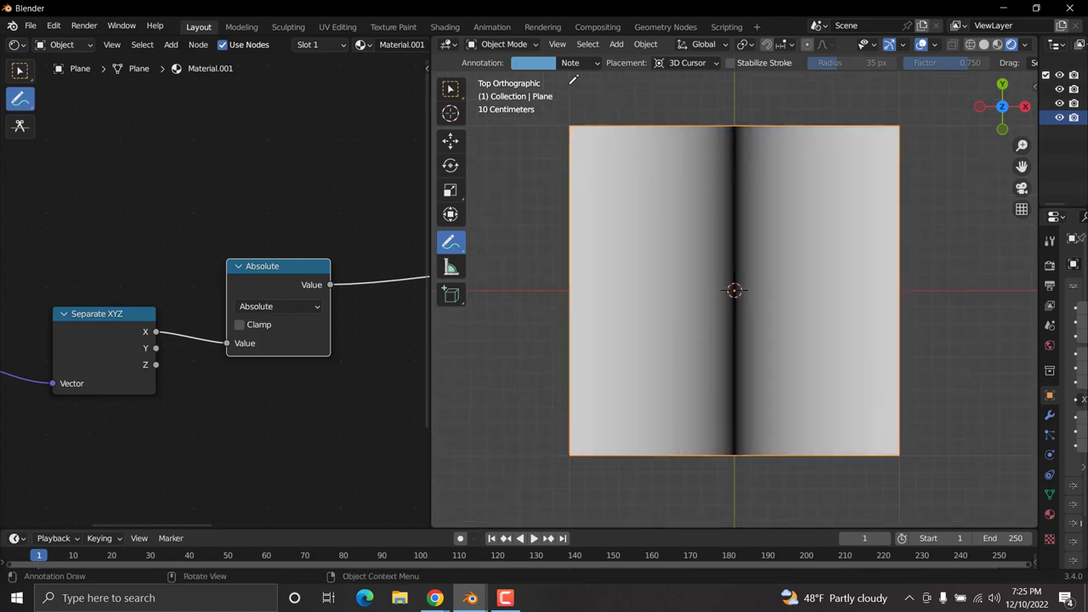
mouse_move(570, 84)
left_mouse_down()
mouse_move(568, 120)
mouse_move(559, 113)
mouse_move(591, 114)
left_mouse_up()
mouse_move(746, 97)
left_mouse_down()
mouse_move(717, 106)
mouse_move(747, 98)
left_mouse_up()
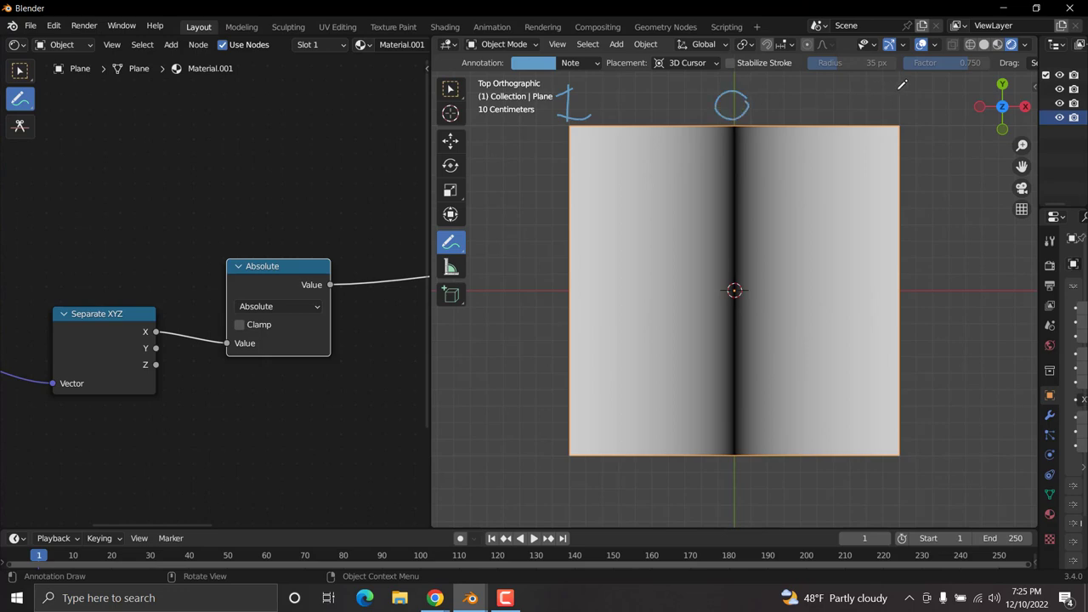
mouse_move(903, 85)
left_mouse_down()
mouse_move(889, 124)
mouse_move(927, 114)
left_mouse_up()
scroll(760, 141, "down", 1)
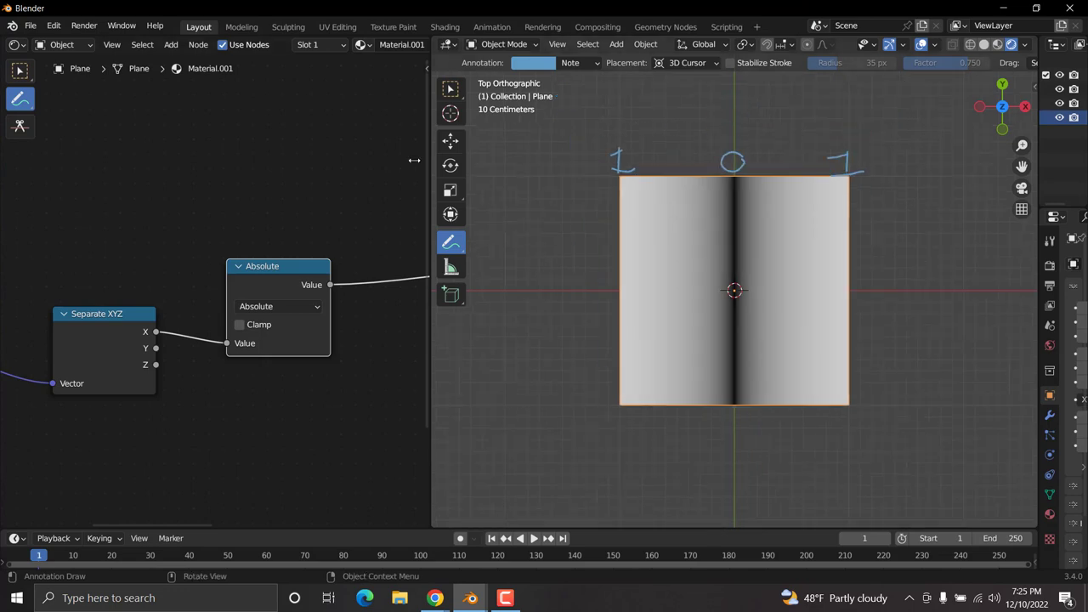
Move the Absolute node up and preview Separate XYZ's Y output on the plane.
left_click(20, 70)
left_click_drag(262, 267, 250, 154)
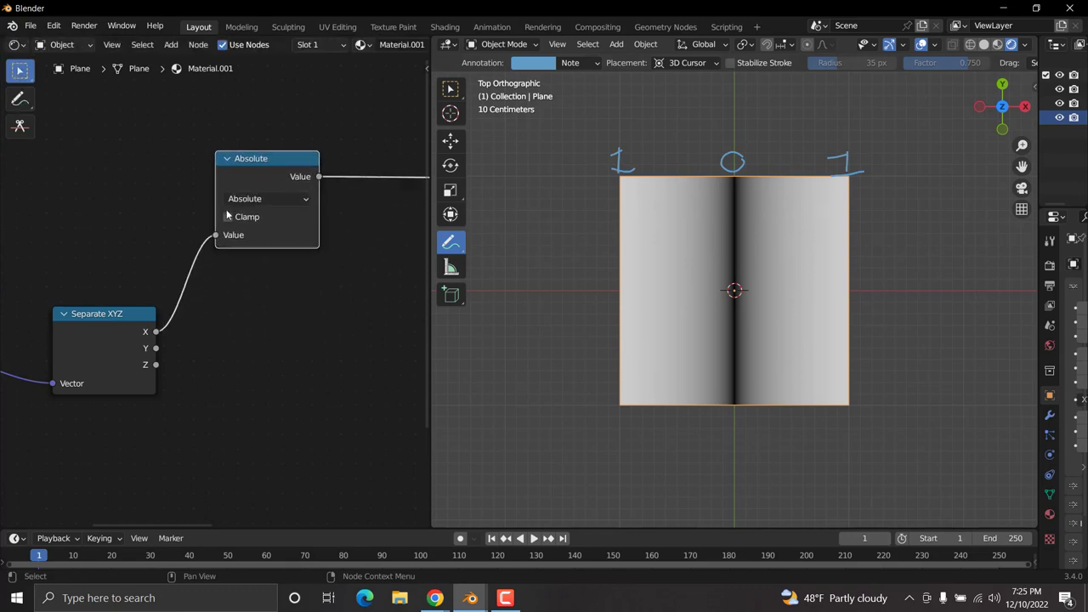
left_click(103, 331, "ctrl+shift")
left_click(103, 330, "ctrl+shift")
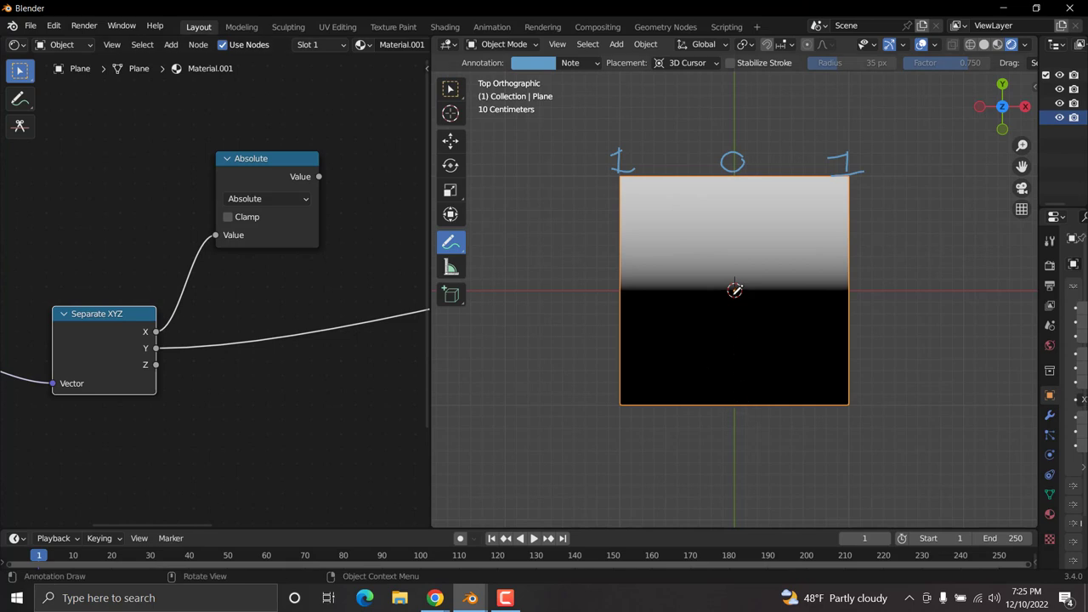
Duplicate the Absolute node and insert the copy into the Y connection.
left_click(291, 160)
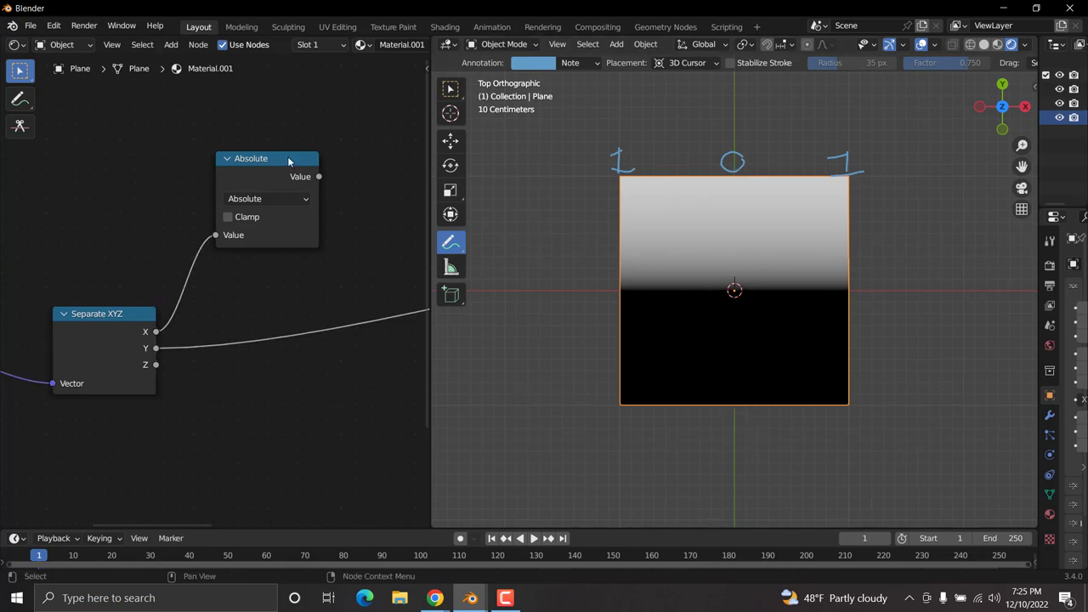
key("shift+d")
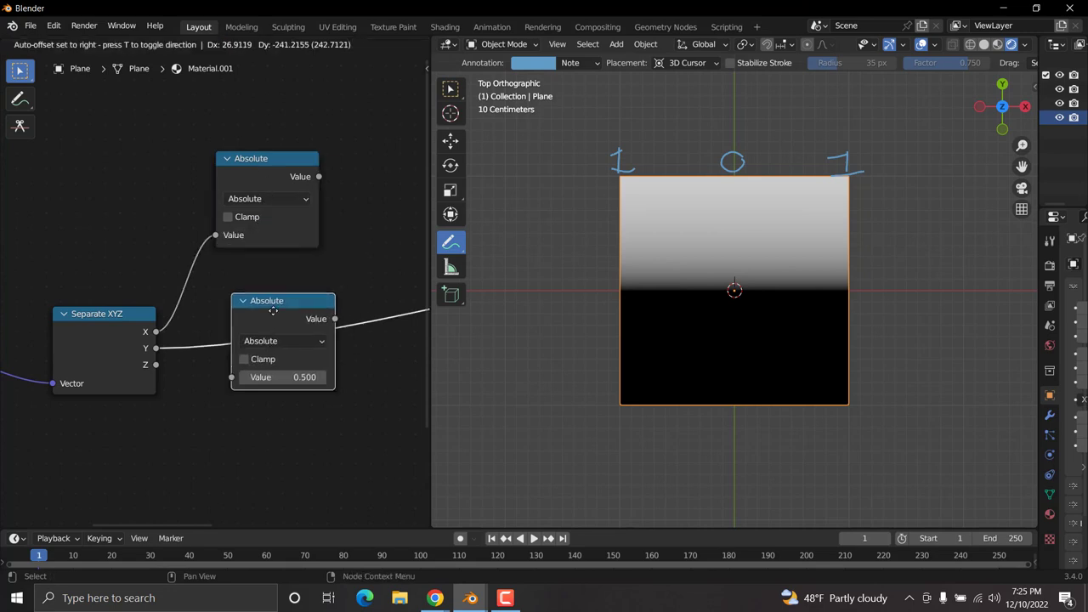
left_click(263, 315)
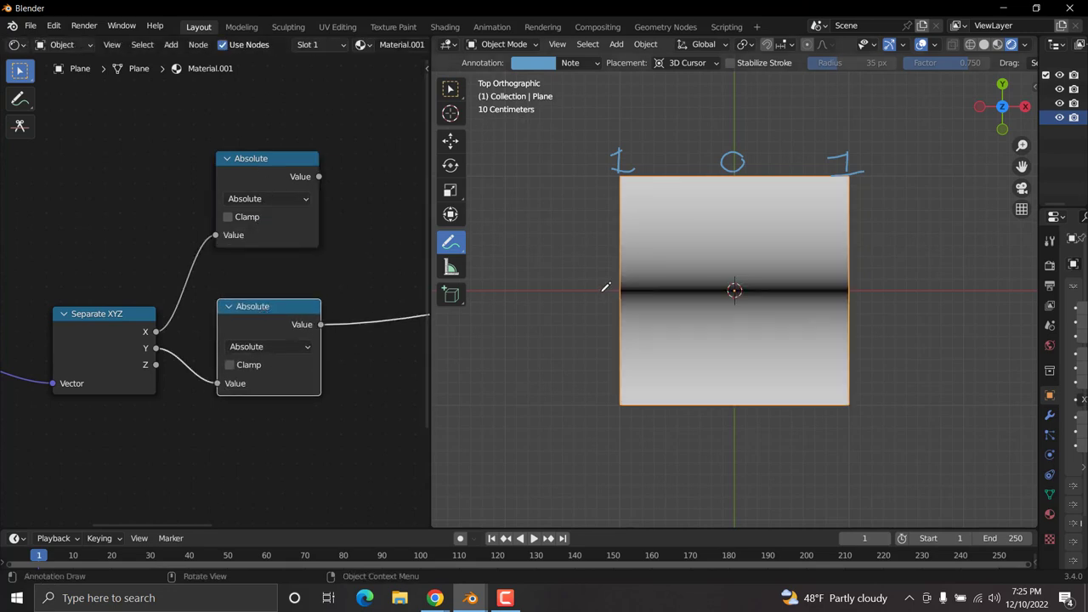
scroll(629, 315, "up", 2)
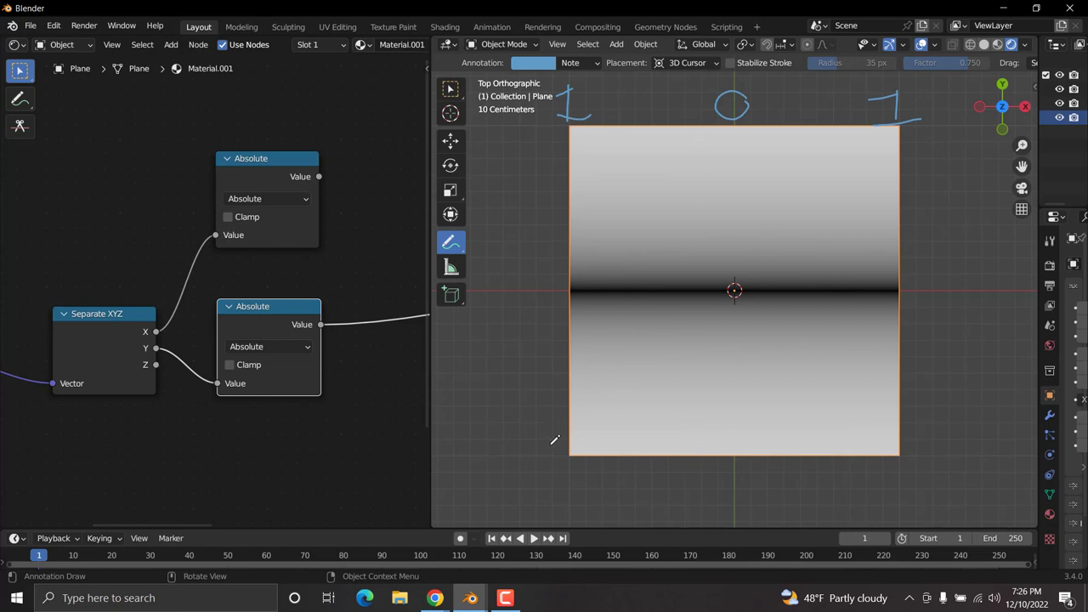
Label the plane's bottom edge 1, horizontal middle 0, and top edge 1.
mouse_move(553, 431)
left_mouse_down()
mouse_move(547, 451)
mouse_move(566, 444)
mouse_move(520, 441)
left_mouse_up()
mouse_move(562, 279)
left_mouse_down()
mouse_move(537, 294)
mouse_move(559, 280)
left_mouse_up()
left_click_drag(544, 137, 565, 146)
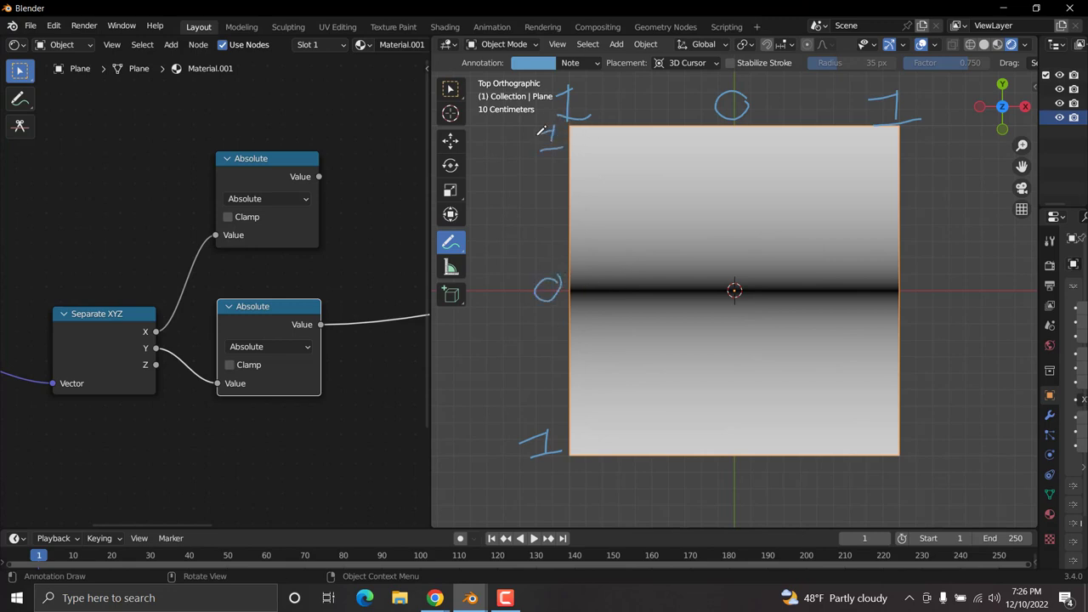
left_click_drag(592, 449, 596, 138)
key("ctrl+z")
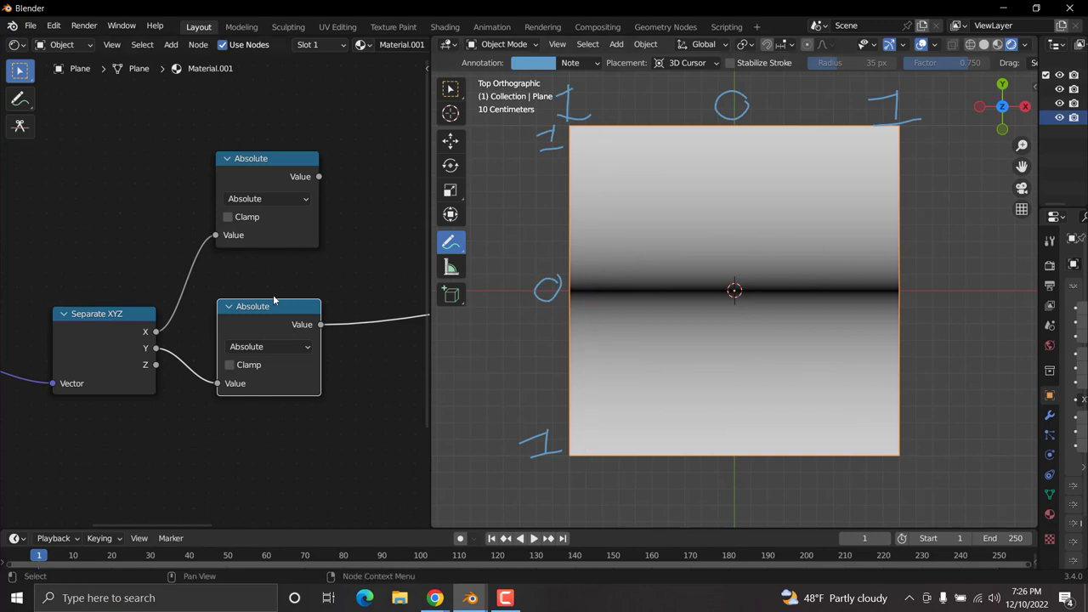
Duplicate an Absolute node, make it an Add math node, and feed both absolute values into it.
middle_click_drag(326, 280, 151, 306)
scroll(248, 253, "down", 2)
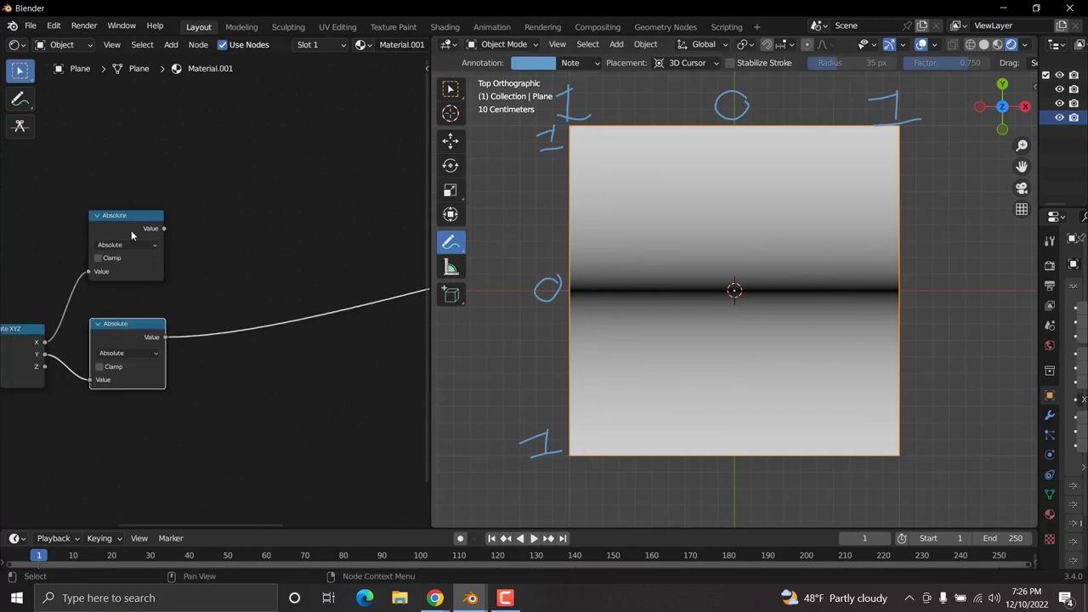
middle_click_drag(167, 243, 117, 219)
key("shift+d")
left_click(287, 236)
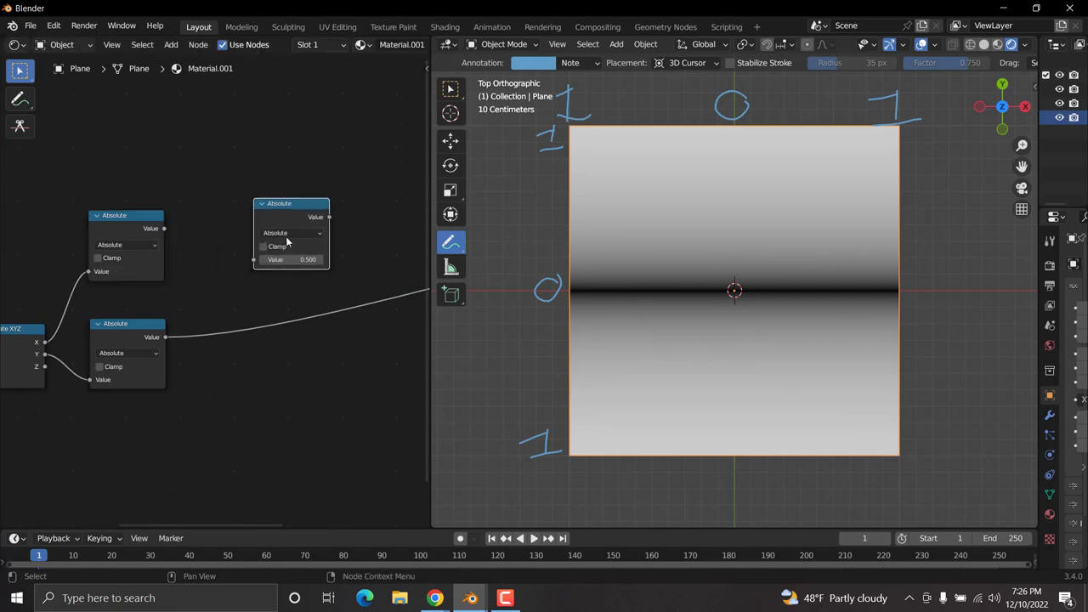
scroll(289, 236, "up", 2)
left_click(313, 212)
left_click(299, 252)
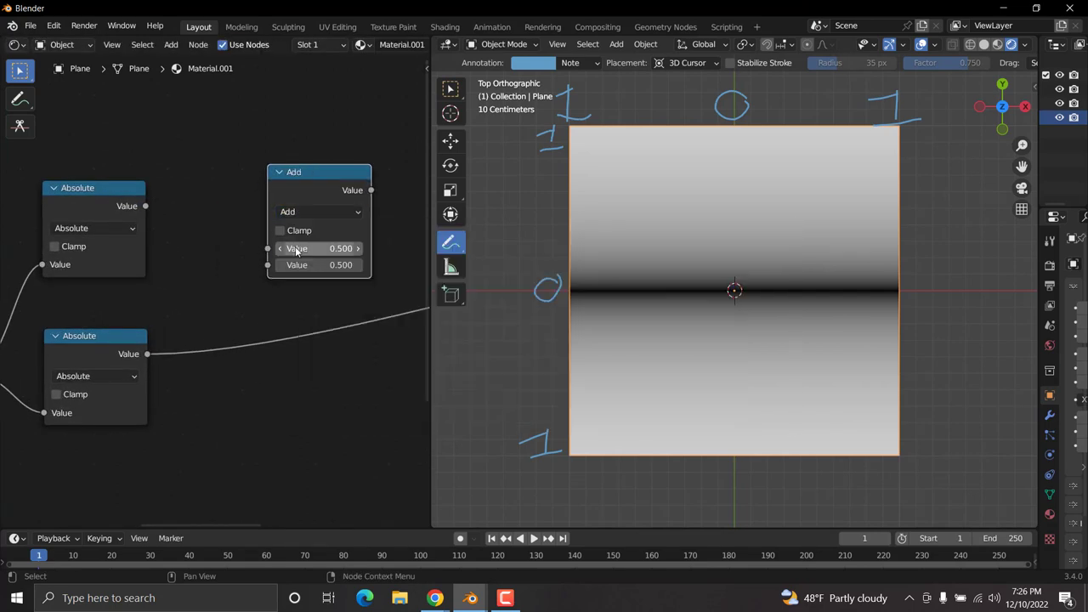
left_click_drag(147, 354, 268, 265)
left_click_drag(145, 205, 268, 248)
Preview the Add result, then the absolute X and Y values alone, then the sum again.
left_click(311, 176, "ctrl+shift")
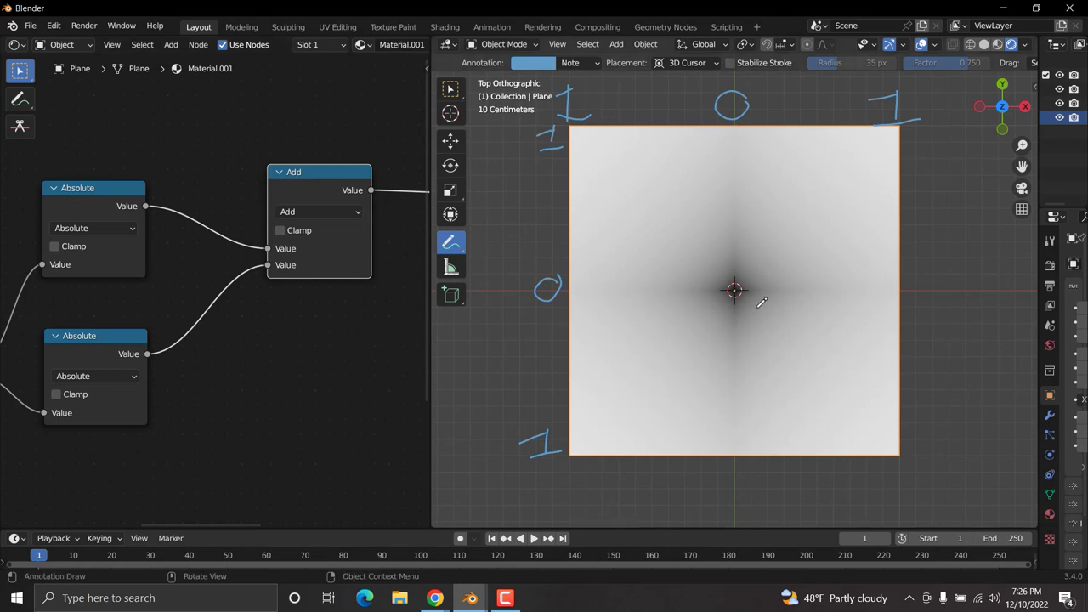
middle_click_drag(751, 275, 752, 292, "shift")
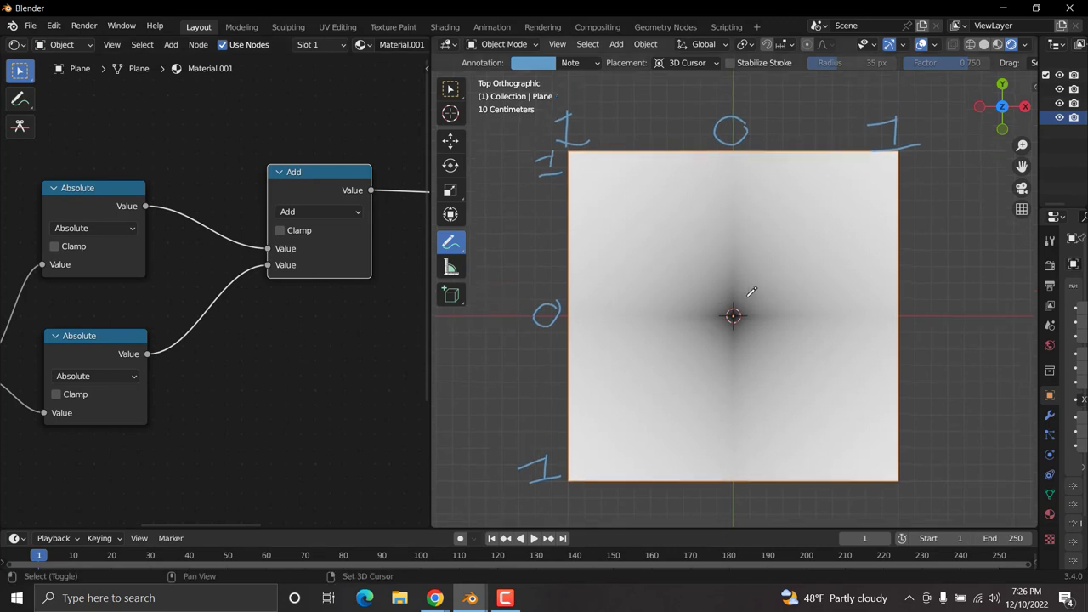
left_click(93, 202, "ctrl+shift")
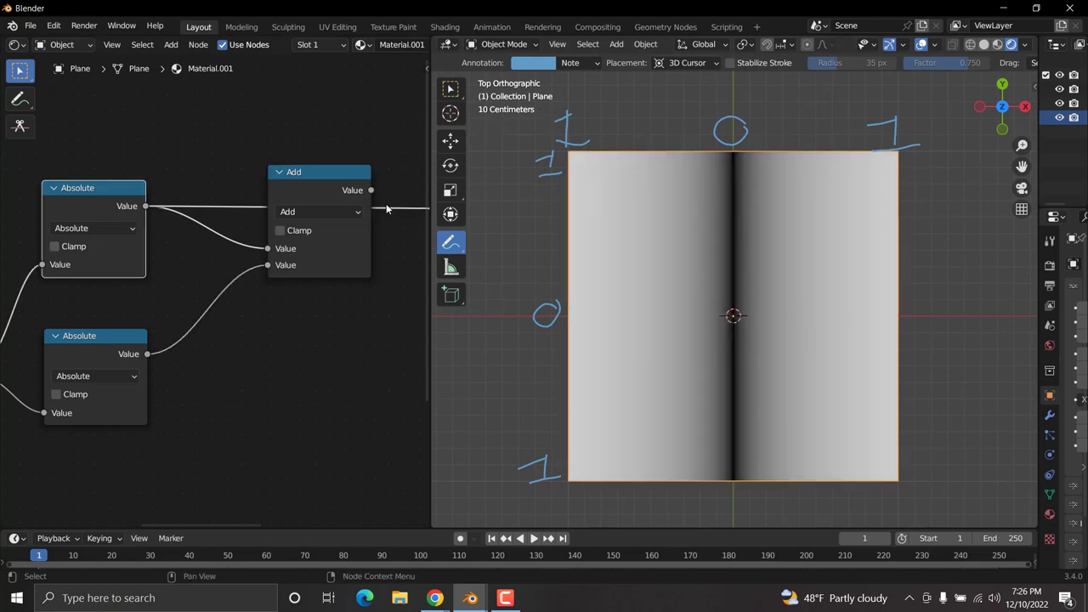
left_click(93, 338, "ctrl+shift")
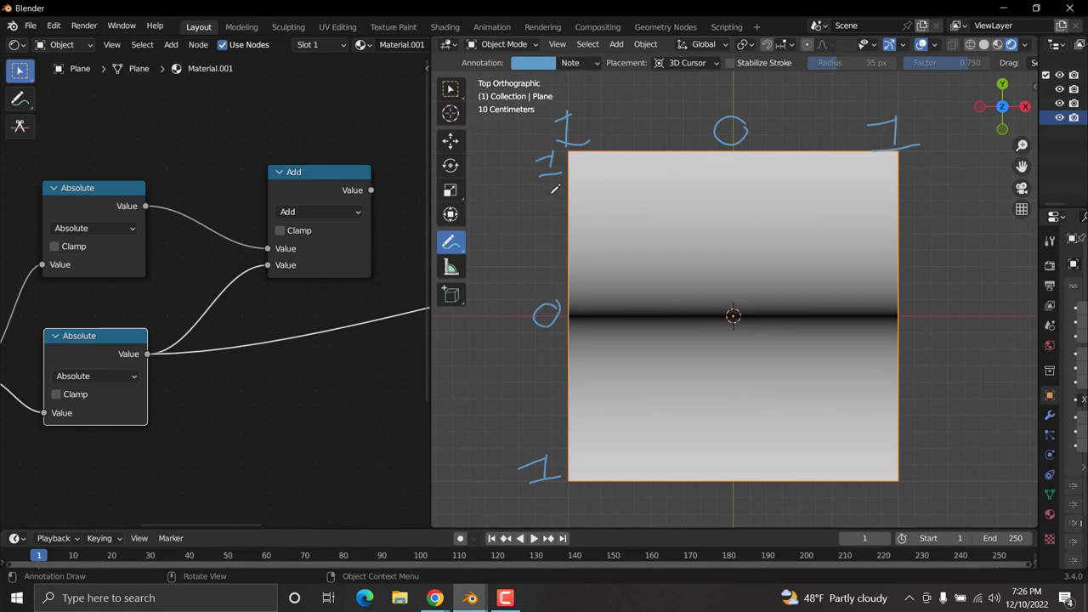
left_click(302, 182, "ctrl+shift")
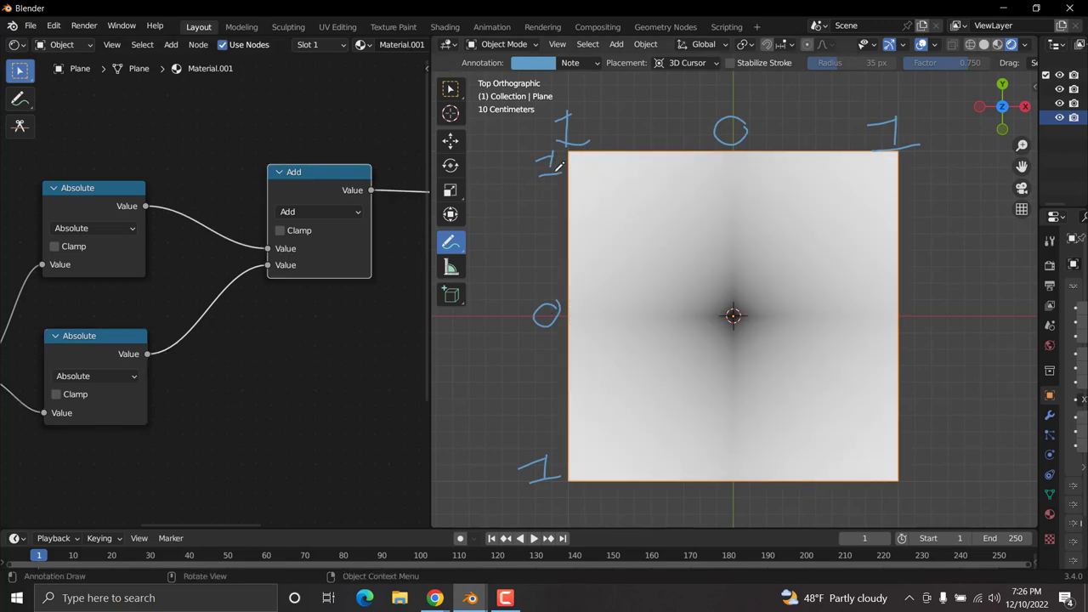
scroll(549, 161, "up", 4)
scroll(578, 180, "down", 4)
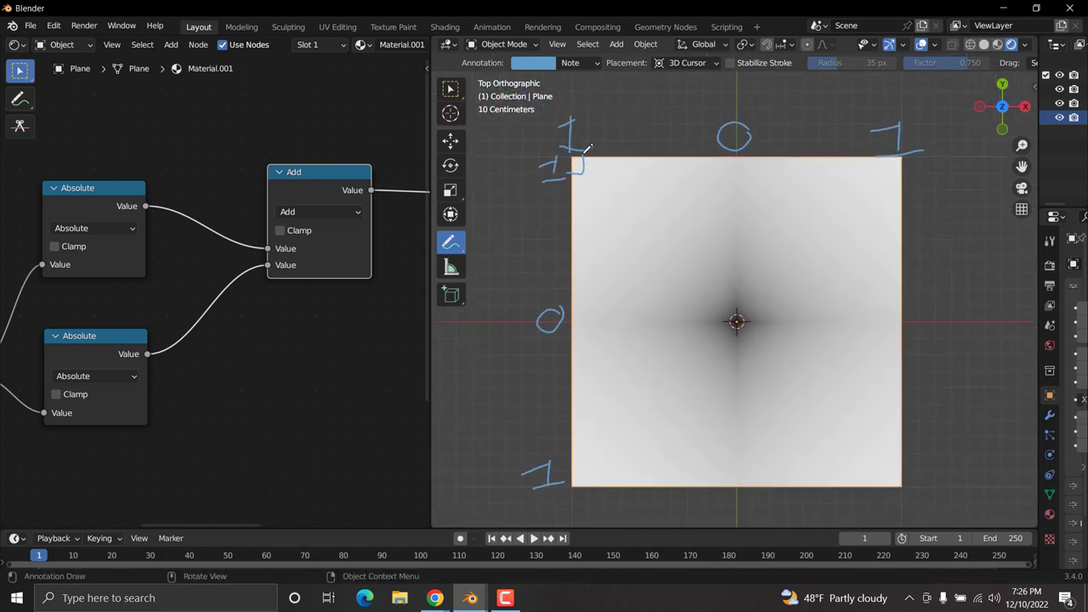
Annotate the plane's edges and write a 2 at its corners.
left_click_drag(582, 172, 606, 189)
mouse_move(564, 470)
left_mouse_down()
mouse_move(599, 475)
mouse_move(597, 143)
left_mouse_up()
mouse_move(595, 465)
left_mouse_down()
mouse_move(617, 485)
mouse_move(844, 475)
left_mouse_up()
mouse_move(903, 473)
left_mouse_down()
mouse_move(909, 335)
mouse_move(898, 151)
left_mouse_up()
left_click_drag(881, 467, 919, 489)
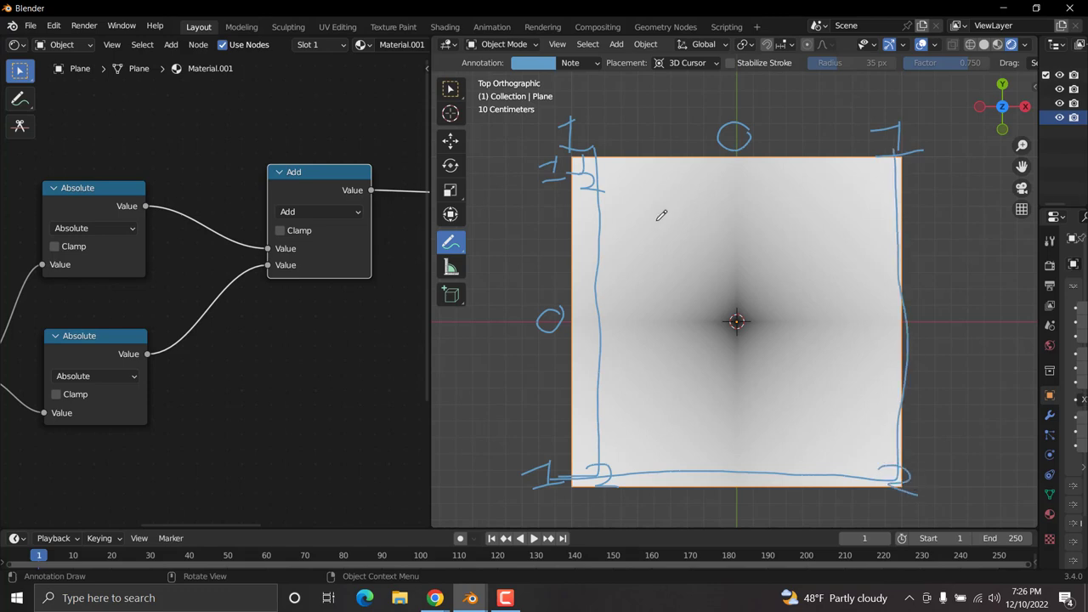
mouse_move(557, 173)
left_mouse_down()
mouse_move(899, 166)
mouse_move(893, 148)
mouse_move(900, 176)
mouse_move(885, 166)
mouse_move(918, 181)
left_mouse_up()
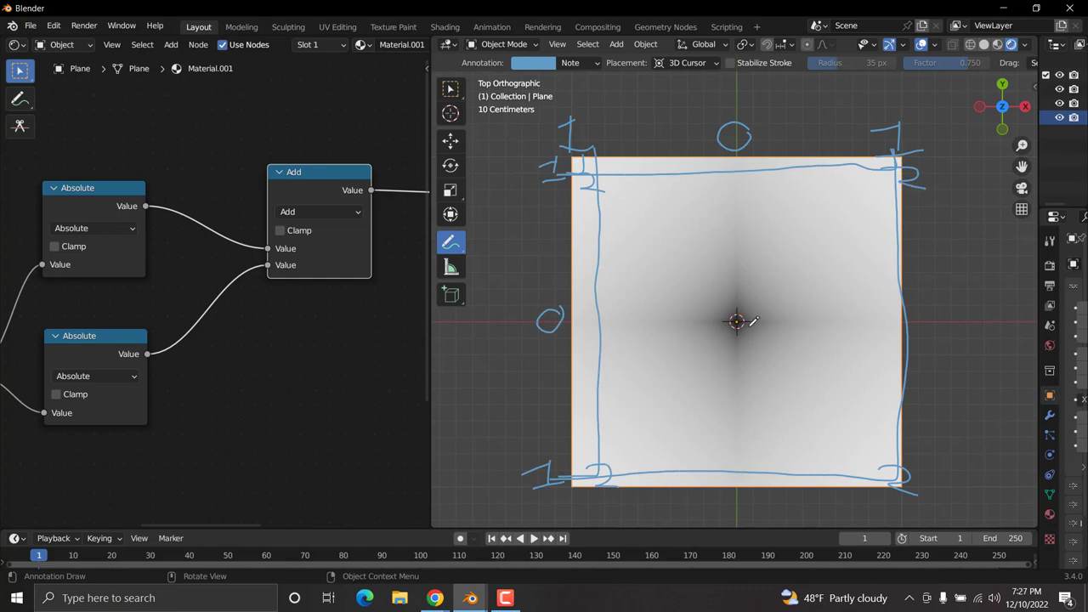
Draw lines from the zeros to the centre and mark distances along a centre-to-corner diagonal.
mouse_move(559, 320)
left_mouse_down()
mouse_move(734, 327)
mouse_move(747, 137)
left_mouse_up()
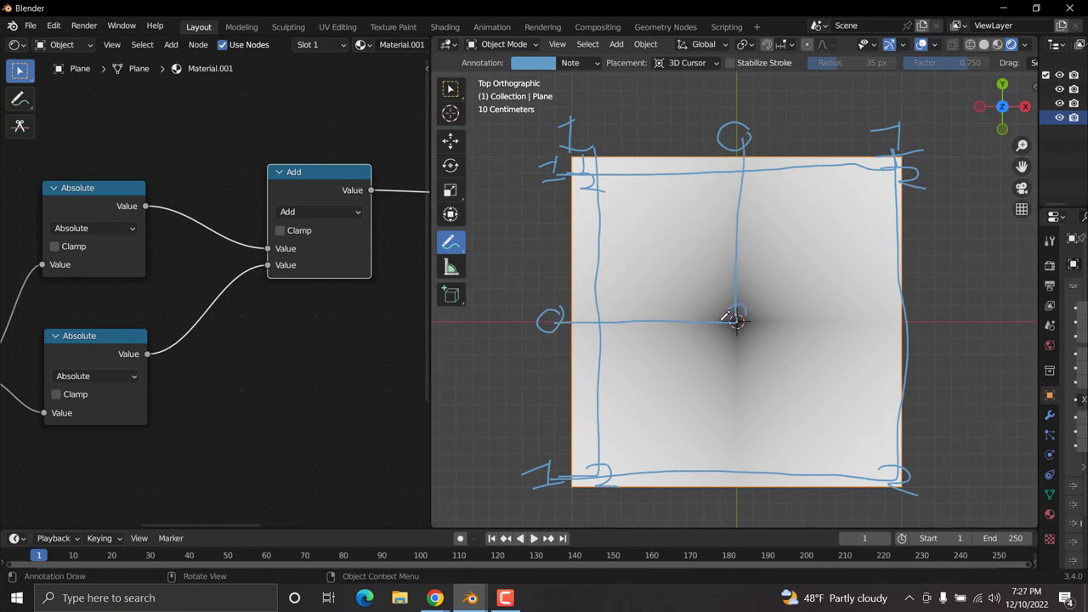
mouse_move(738, 316)
left_mouse_down()
mouse_move(746, 306)
mouse_move(745, 318)
left_mouse_up()
scroll(790, 340, "up", 2)
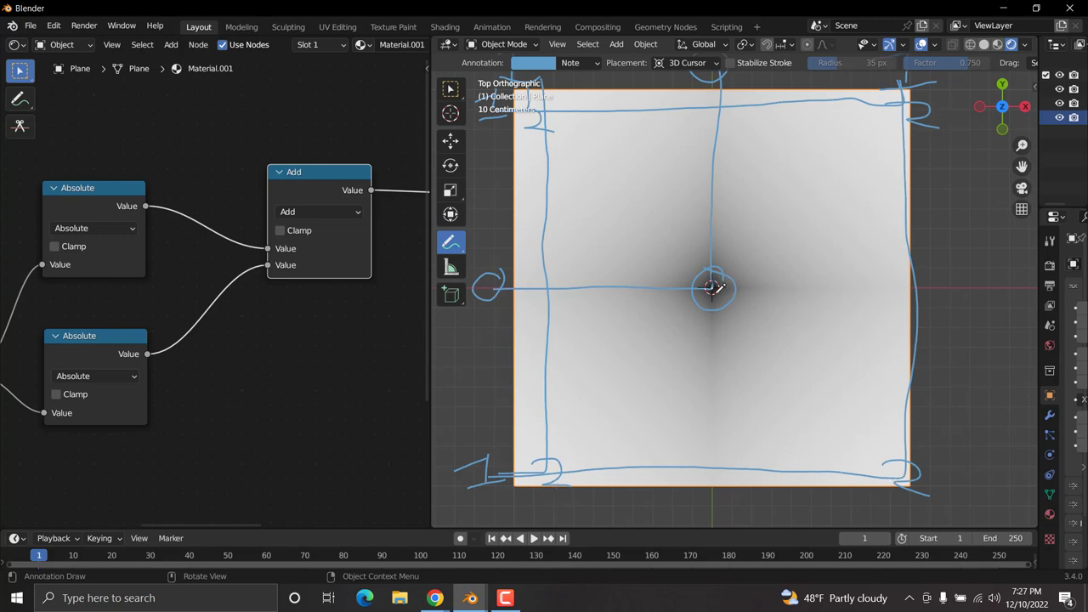
left_click_drag(714, 289, 912, 476)
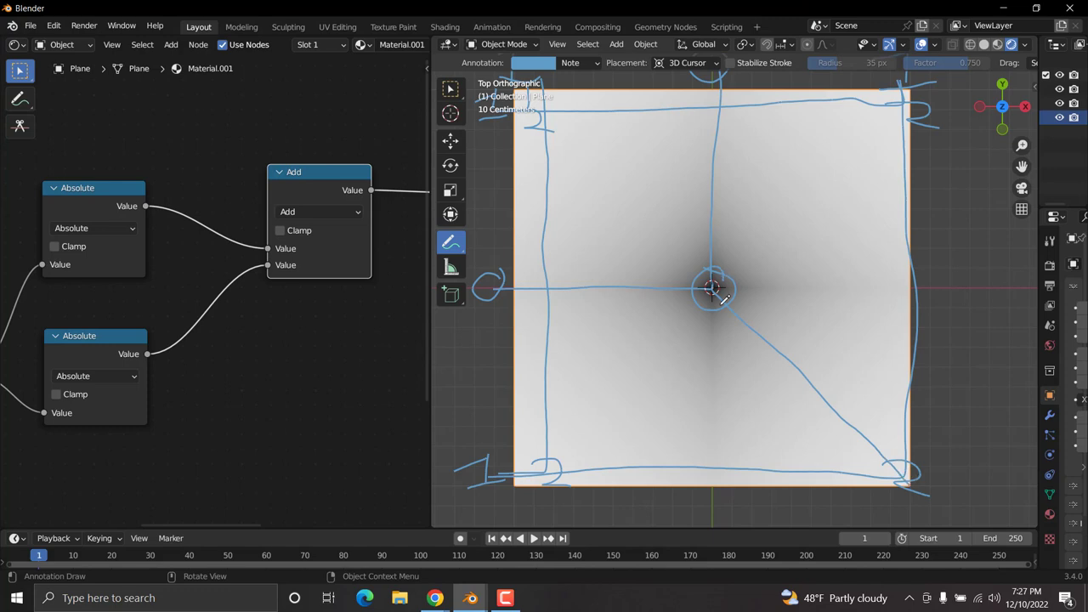
mouse_move(770, 313)
left_mouse_down()
mouse_move(736, 344)
mouse_move(779, 375)
mouse_move(808, 374)
mouse_move(795, 383)
mouse_move(831, 418)
left_mouse_up()
left_click_drag(831, 418, 847, 412)
left_click(837, 429)
mouse_move(841, 405)
left_mouse_down()
mouse_move(842, 426)
mouse_move(853, 411)
left_mouse_up()
left_click_drag(853, 412, 859, 444)
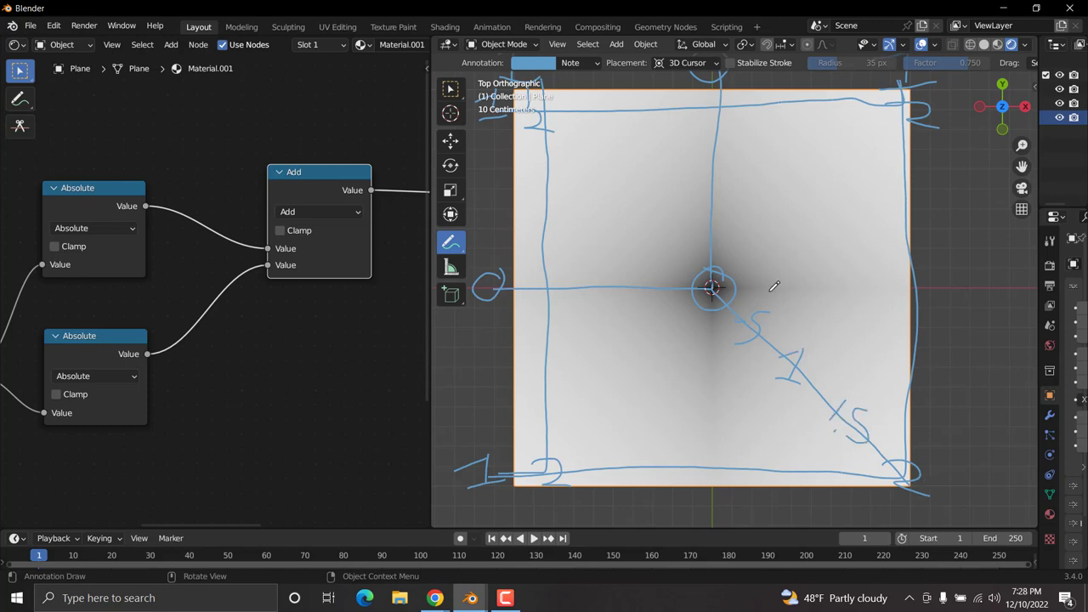
Erase the annotation strokes from the plane.
scroll(773, 287, "down", 2)
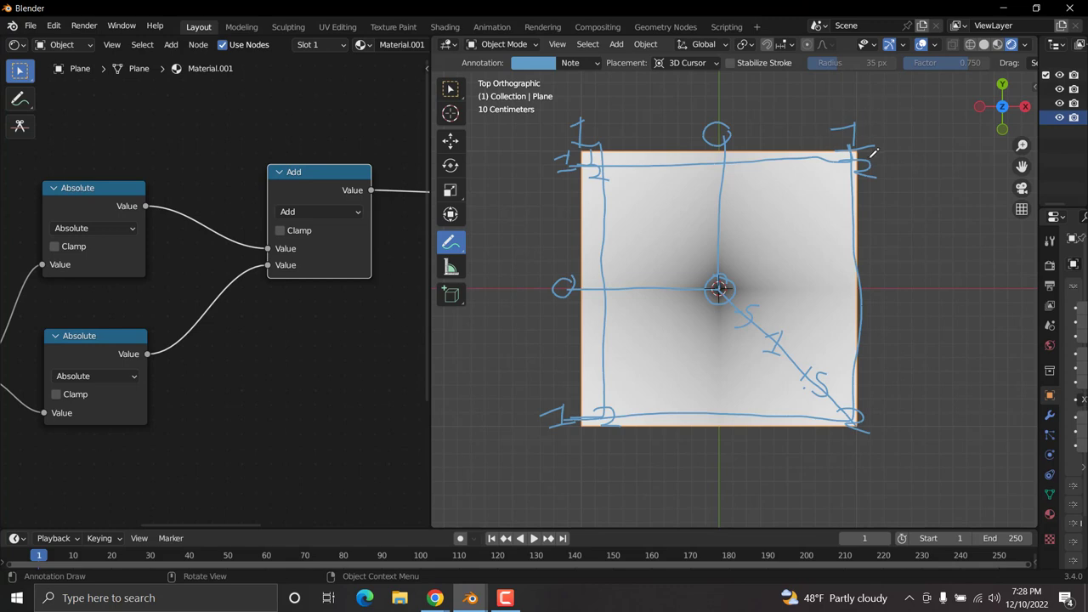
scroll(850, 205, "down", 1)
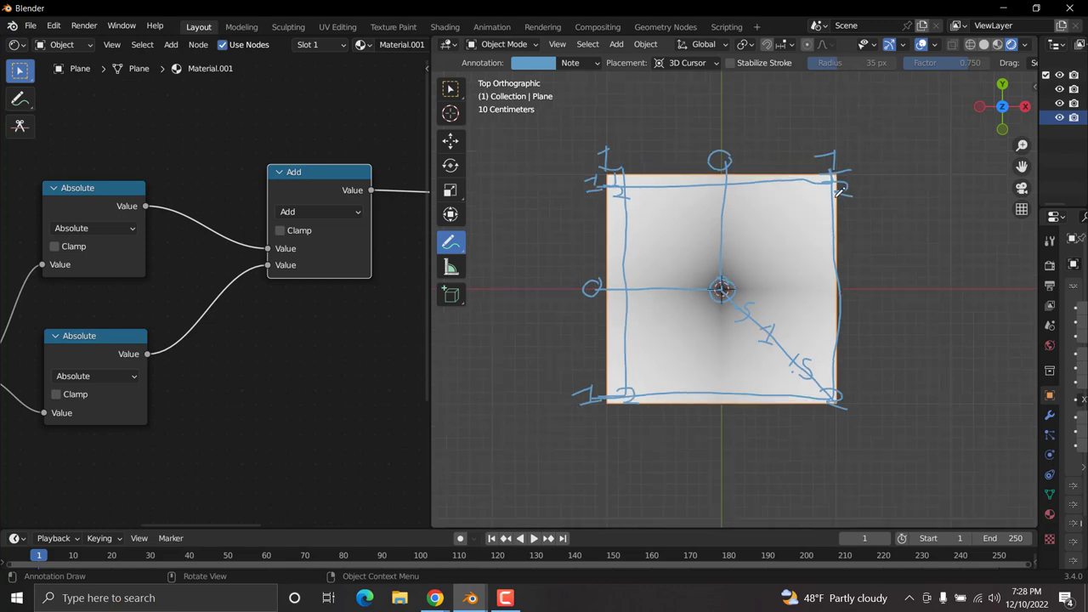
mouse_move(842, 166)
left_mouse_down("ctrl")
mouse_move(657, 173)
mouse_move(634, 157)
mouse_move(579, 181)
mouse_move(693, 199)
mouse_move(854, 174)
mouse_move(841, 199)
mouse_move(828, 181)
mouse_move(804, 312)
mouse_move(686, 266)
mouse_move(692, 239)
mouse_move(723, 217)
mouse_move(716, 352)
mouse_move(736, 292)
mouse_move(682, 274)
mouse_move(596, 309)
mouse_move(628, 325)
mouse_move(590, 381)
mouse_move(747, 398)
mouse_move(737, 397)
mouse_move(816, 374)
left_mouse_up("ctrl")
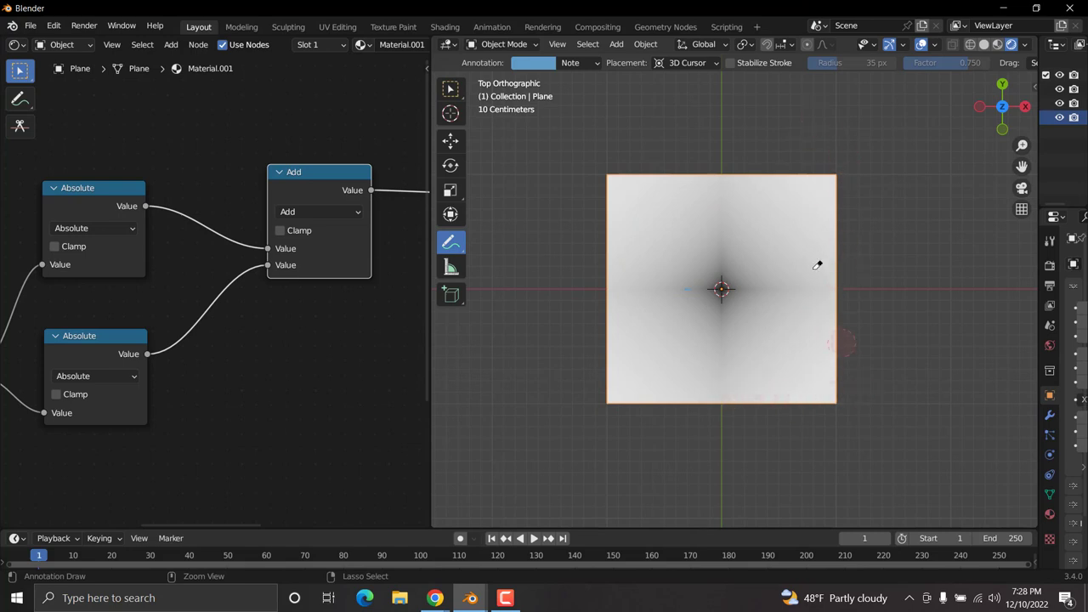
Insert a ColorRamp node on the link from Add to the shader.
scroll(776, 318, "up", 1)
scroll(776, 318, "up", 1)
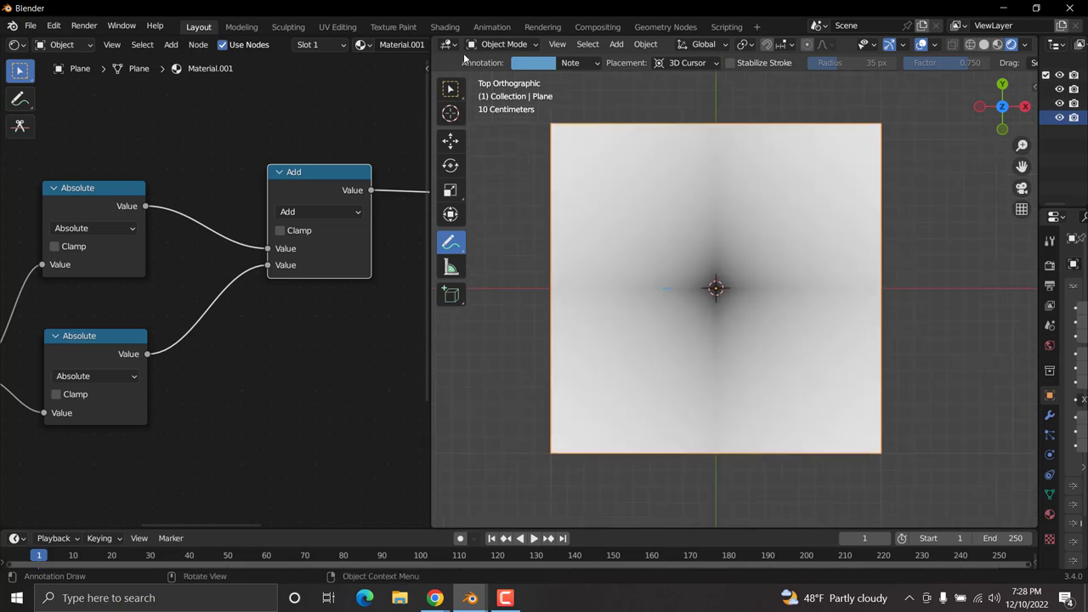
left_click(451, 88)
middle_click_drag(378, 235, 137, 278)
scroll(153, 289, "down", 1)
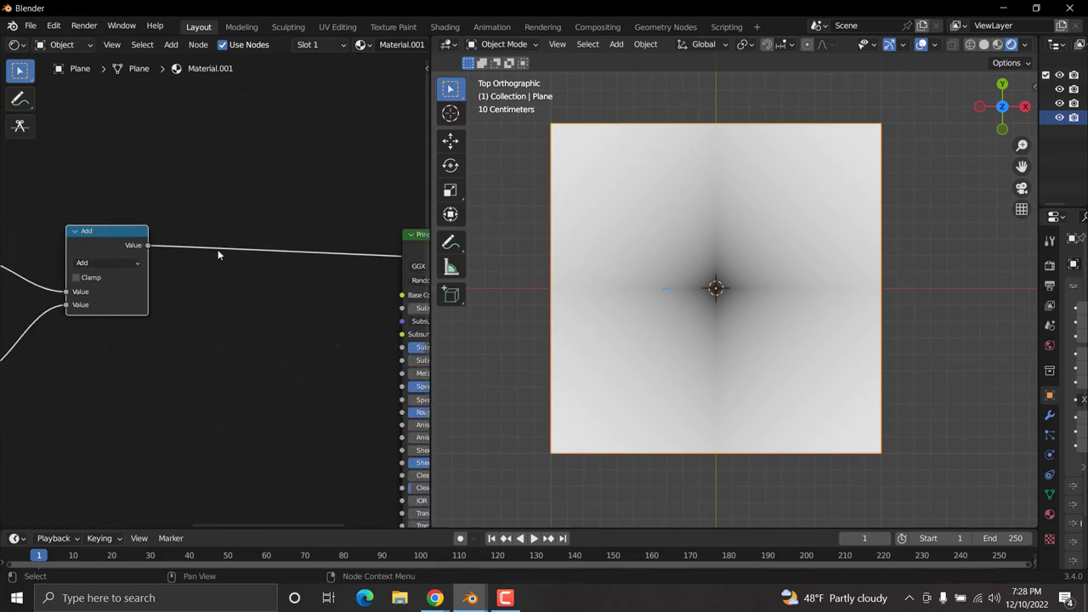
left_click(307, 159)
key("shift+a")
left_click(307, 160)
type("co")
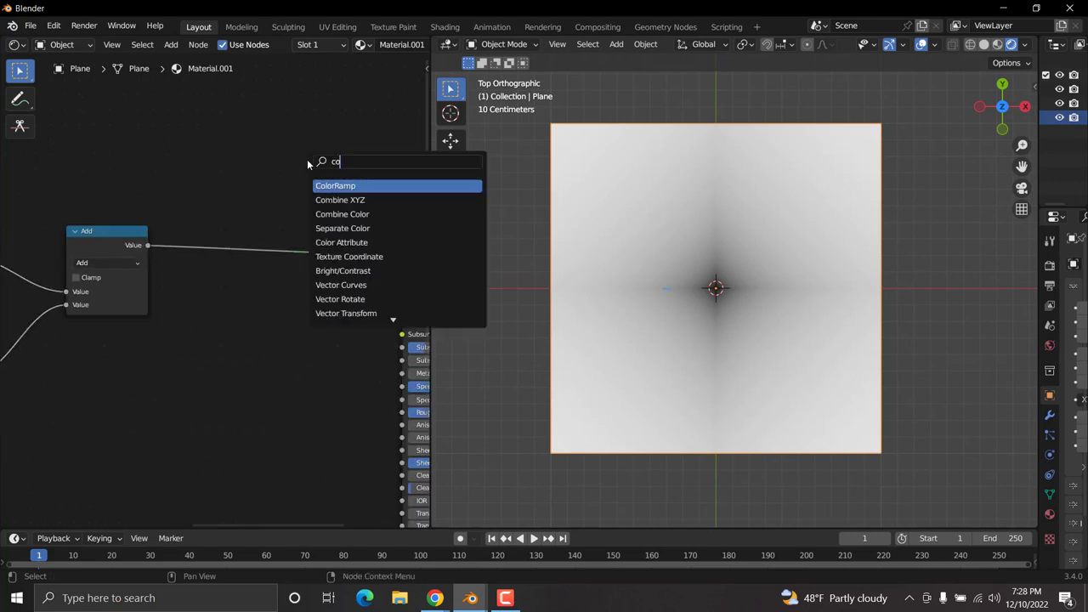
type("lor")
left_click(327, 185)
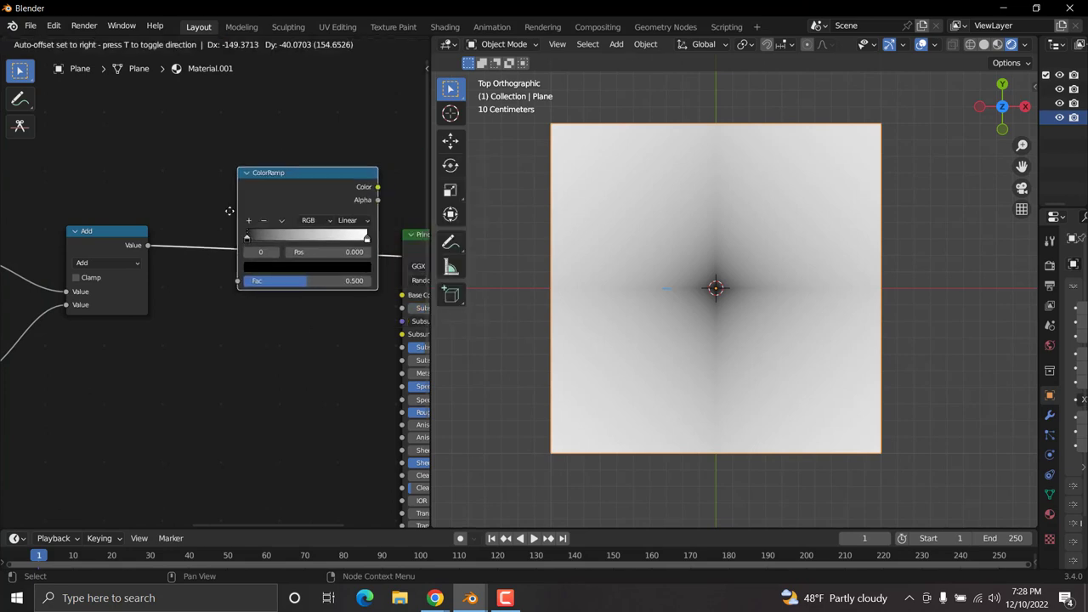
left_click(207, 219)
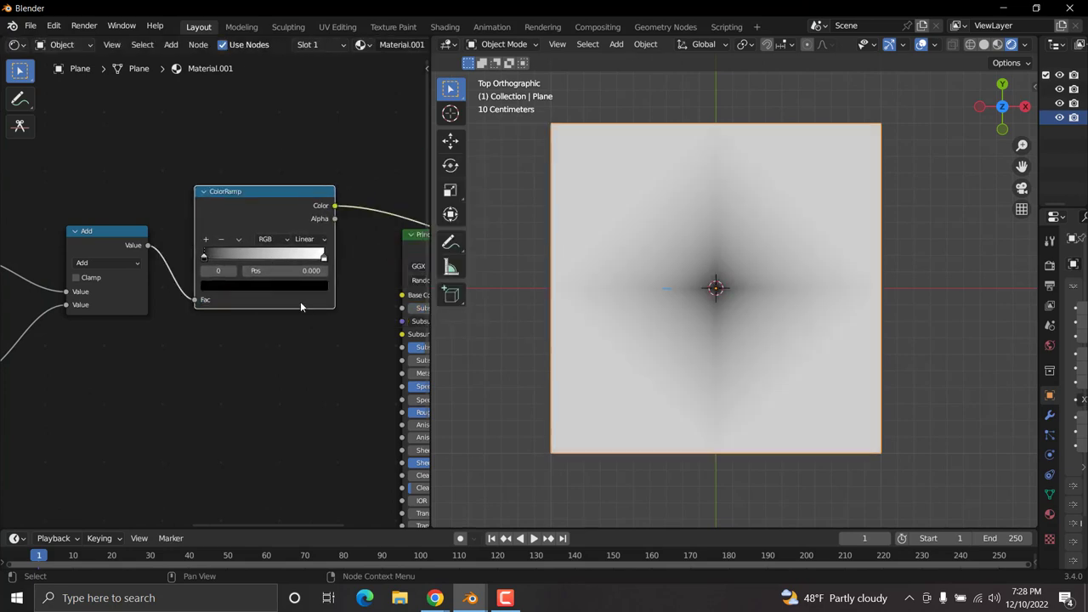
Move the ColorRamp's black and white stops close together (about 0.596 and 0.709) to form a diamond.
scroll(303, 306, "up", 2)
scroll(340, 328, "up", 2)
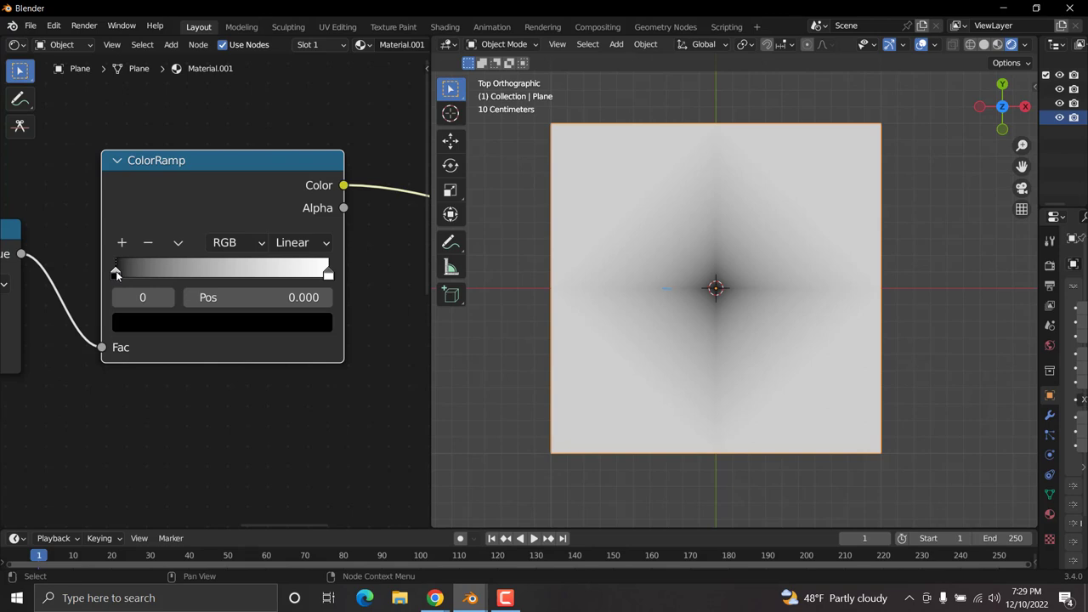
left_click_drag(118, 274, 268, 275)
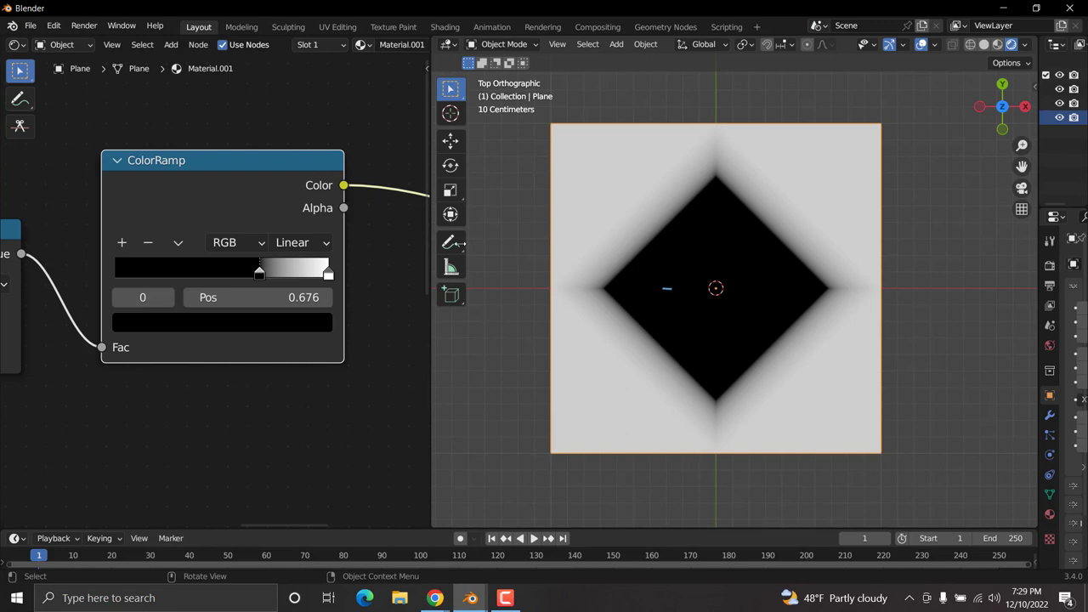
left_click_drag(330, 279, 267, 275)
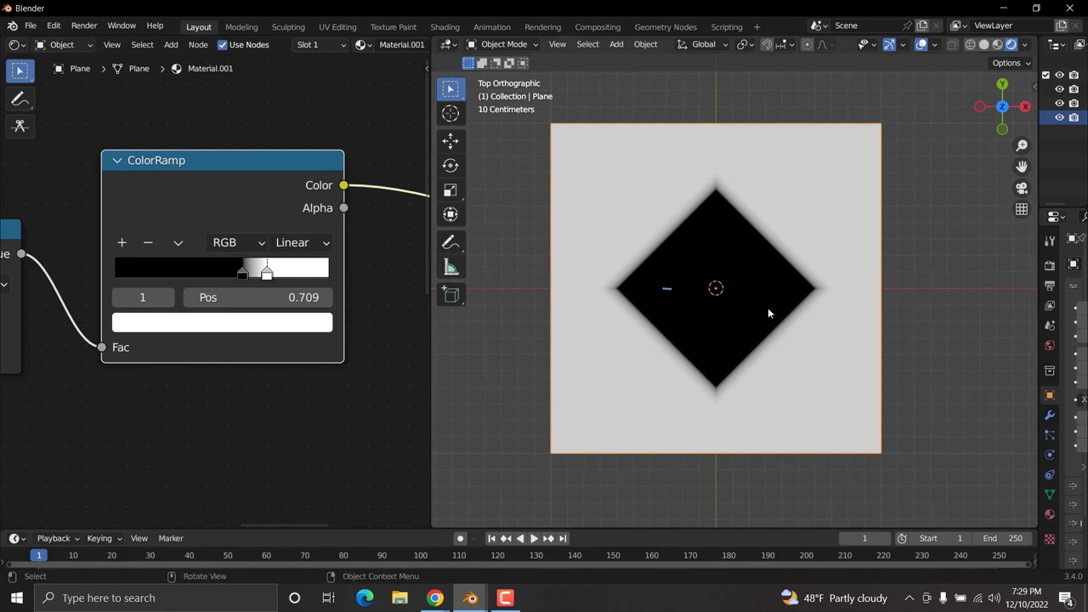
scroll(769, 311, "down", 1)
scroll(246, 333, "down", 3)
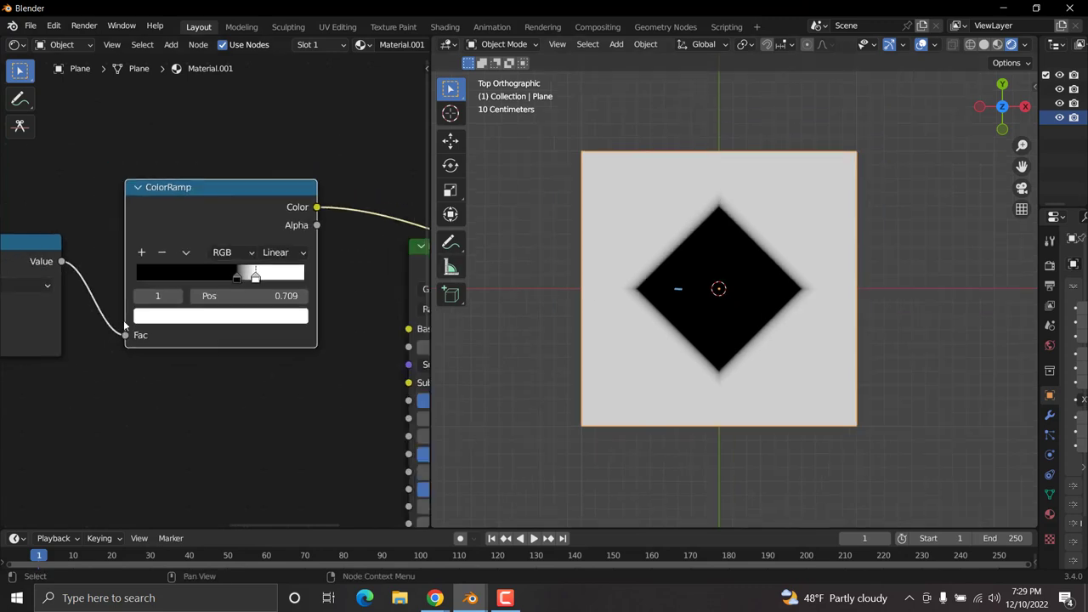
middle_click_drag(99, 325, 304, 317)
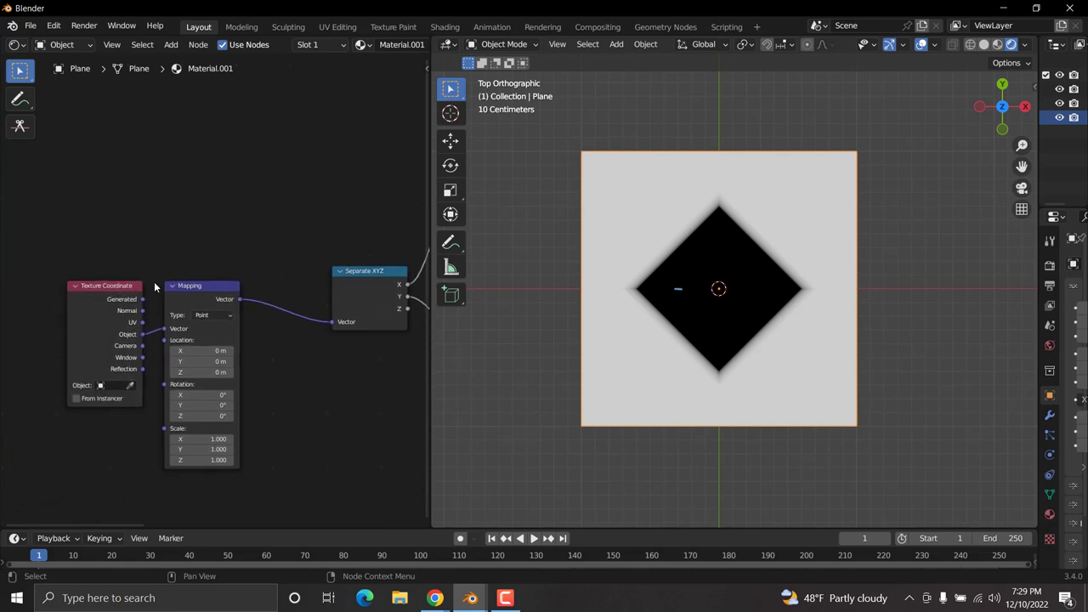
Add a Vector Math node, placed above the existing nodes.
scroll(297, 353, "up", 1)
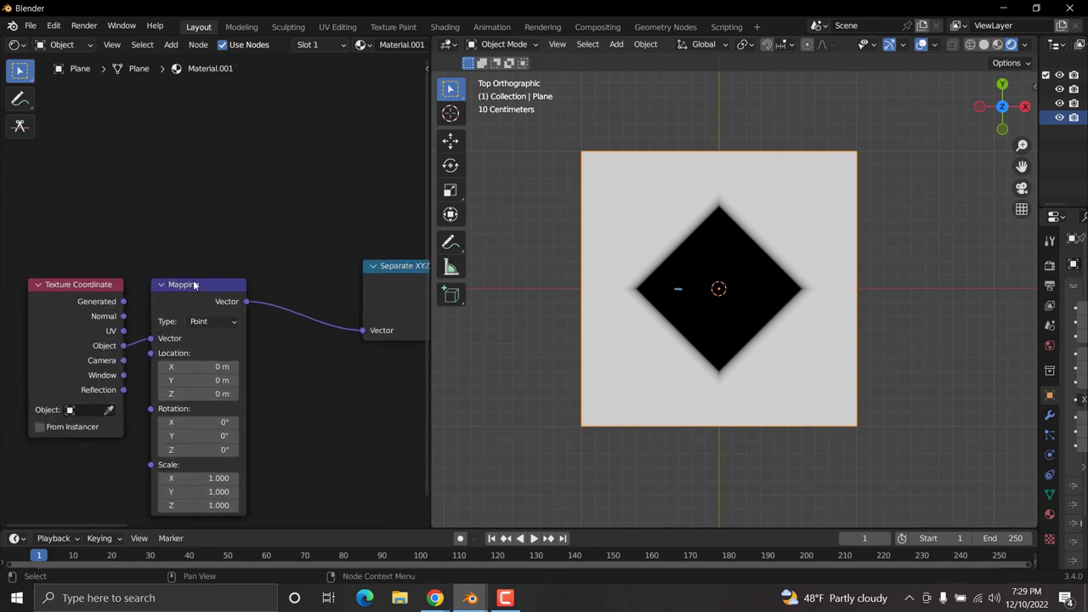
scroll(233, 287, "right", 3, "ctrl")
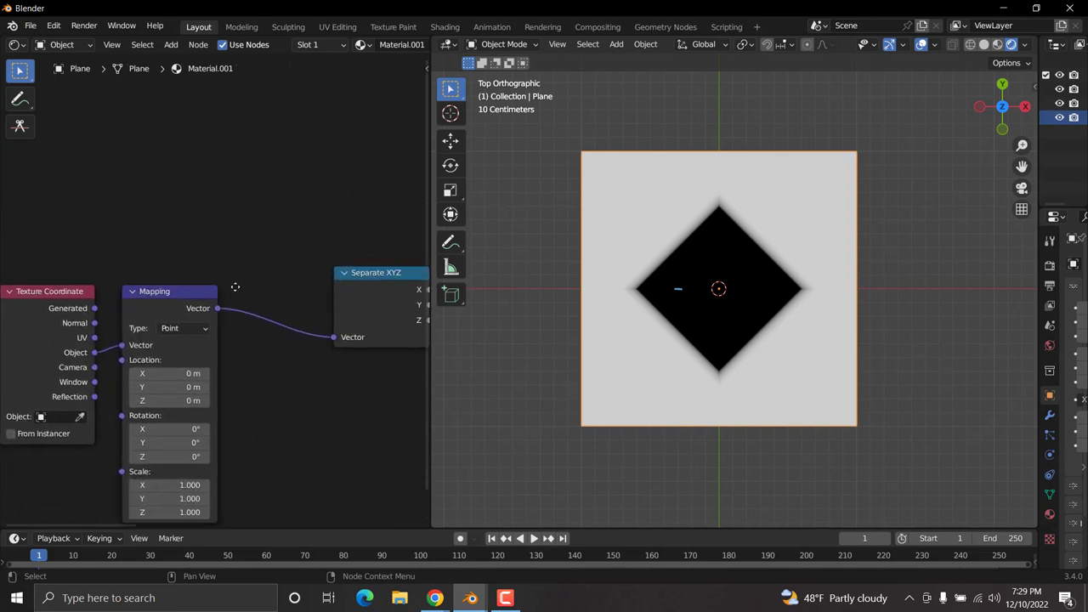
key("shift+a")
left_click(271, 201)
type("vect")
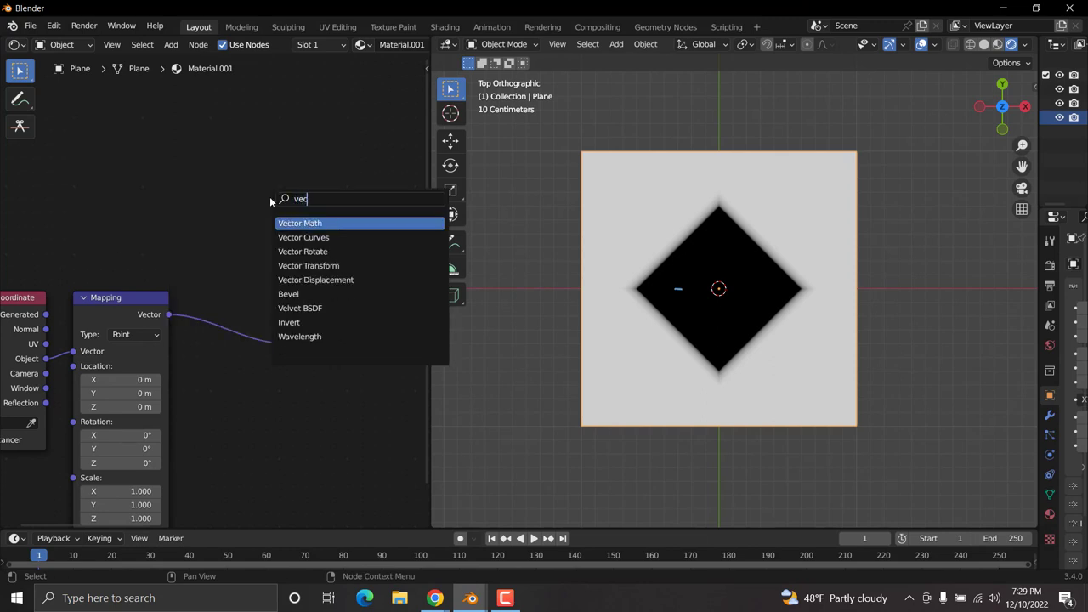
left_click(294, 223)
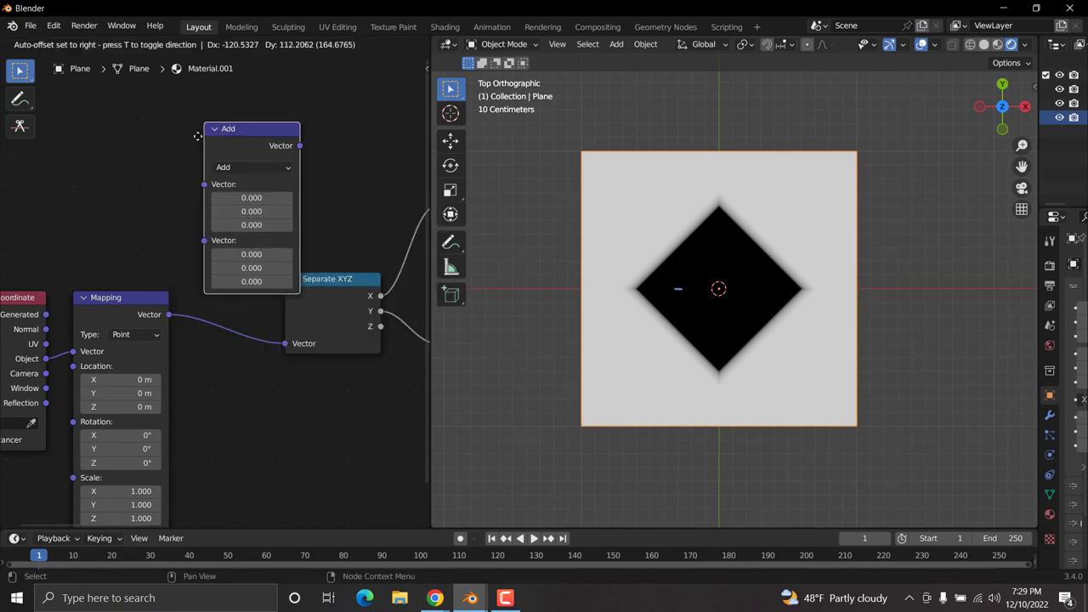
left_click(211, 119)
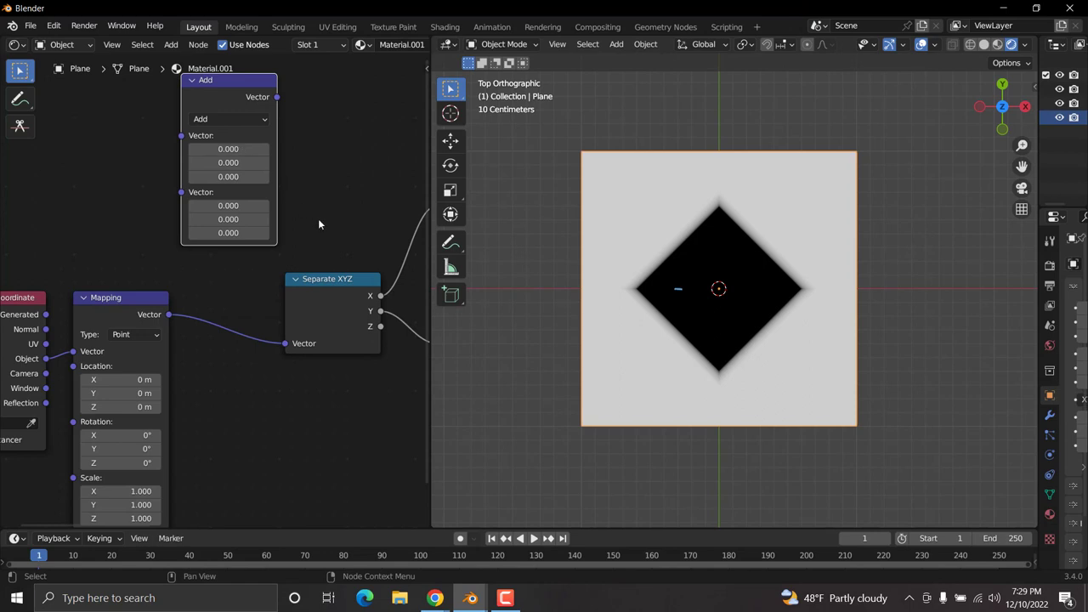
scroll(319, 224, "down", 2)
Preview the Mapping node's vector output as a red-green gradient on the plane.
mouse_move(284, 233)
middle_mouse_down()
mouse_move(233, 247)
mouse_move(302, 239)
middle_mouse_up()
scroll(189, 378, "up", 2)
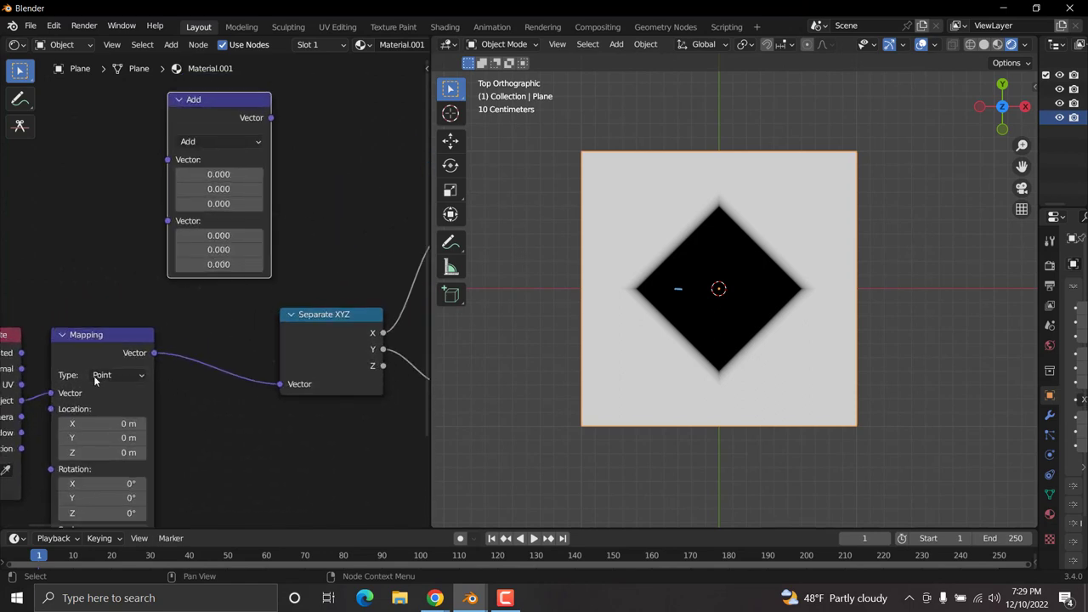
middle_click_drag(144, 314, 170, 300)
left_click(164, 304, "ctrl+shift")
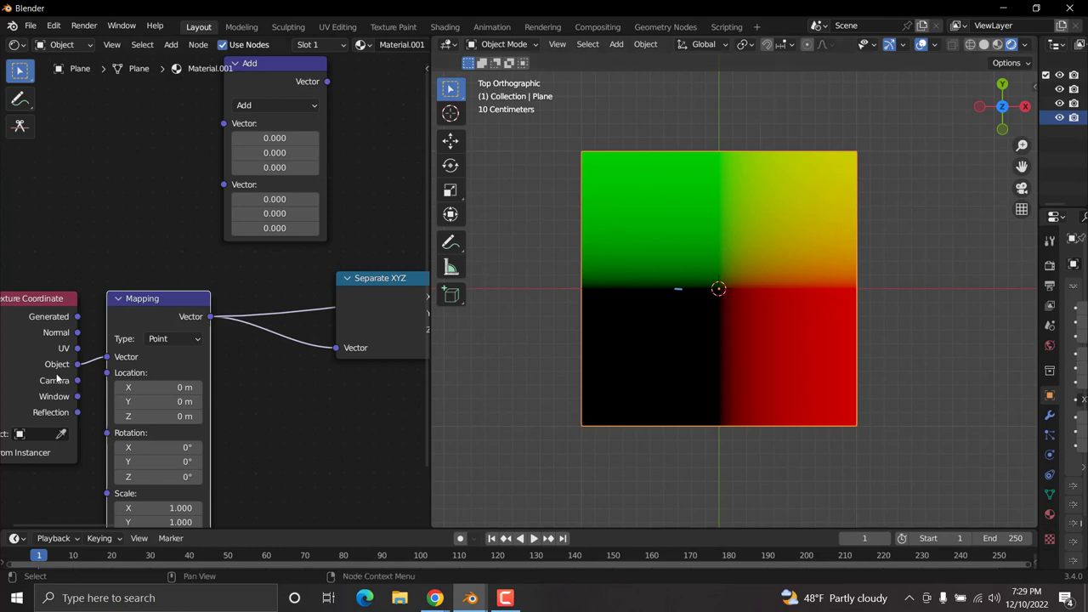
left_click(452, 244)
Draw X and Y axes from the plane's centre to its right and top edges.
scroll(730, 279, "up", 5)
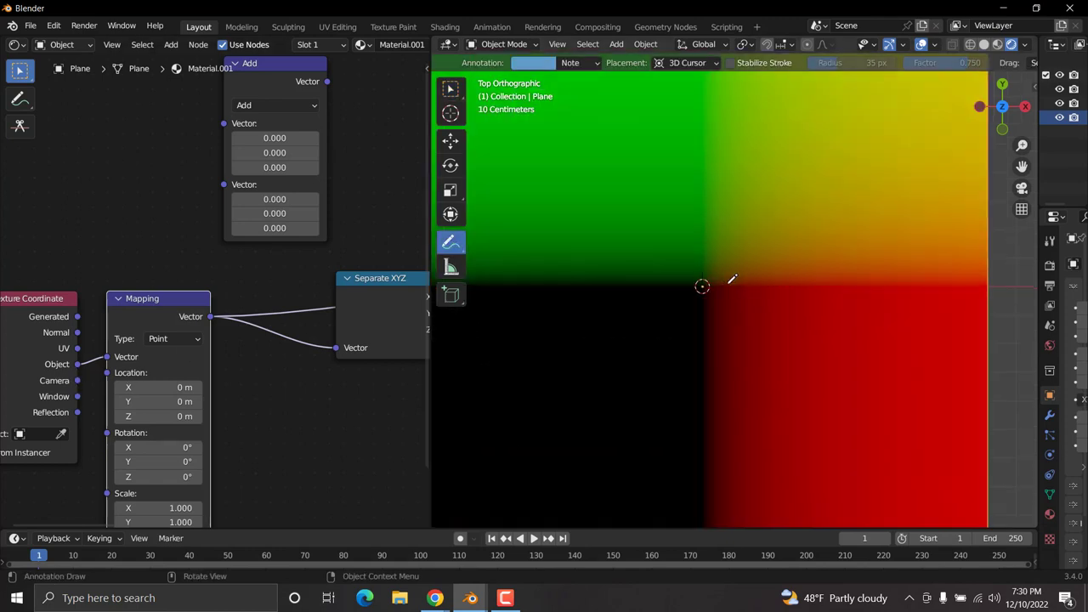
scroll(723, 282, "down", 3)
scroll(717, 280, "up", 1)
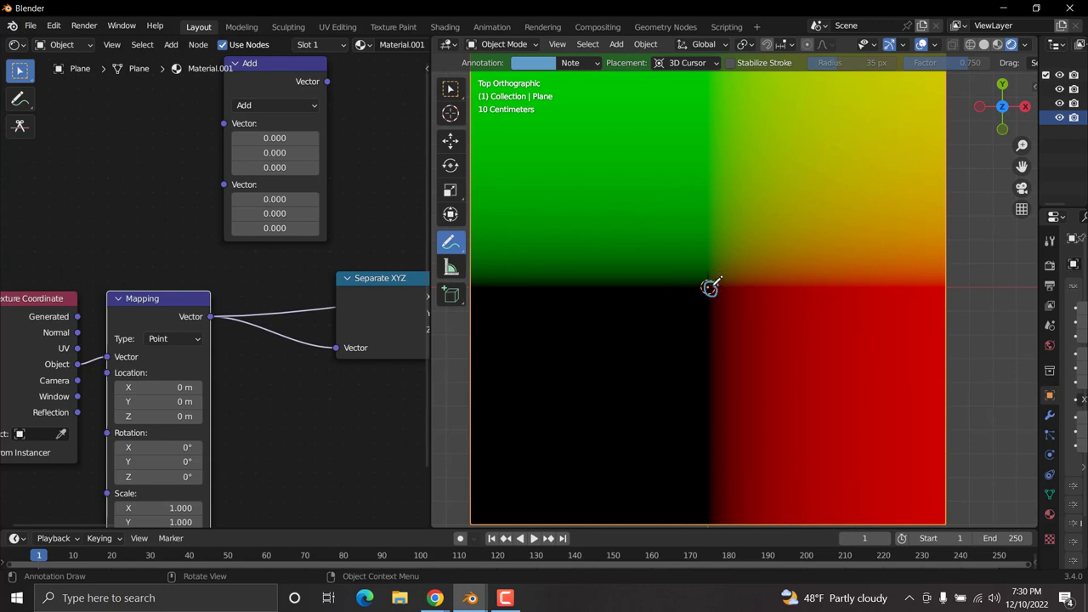
mouse_move(715, 285)
left_mouse_down()
mouse_move(888, 278)
mouse_move(948, 287)
mouse_move(956, 270)
mouse_move(943, 273)
left_mouse_up()
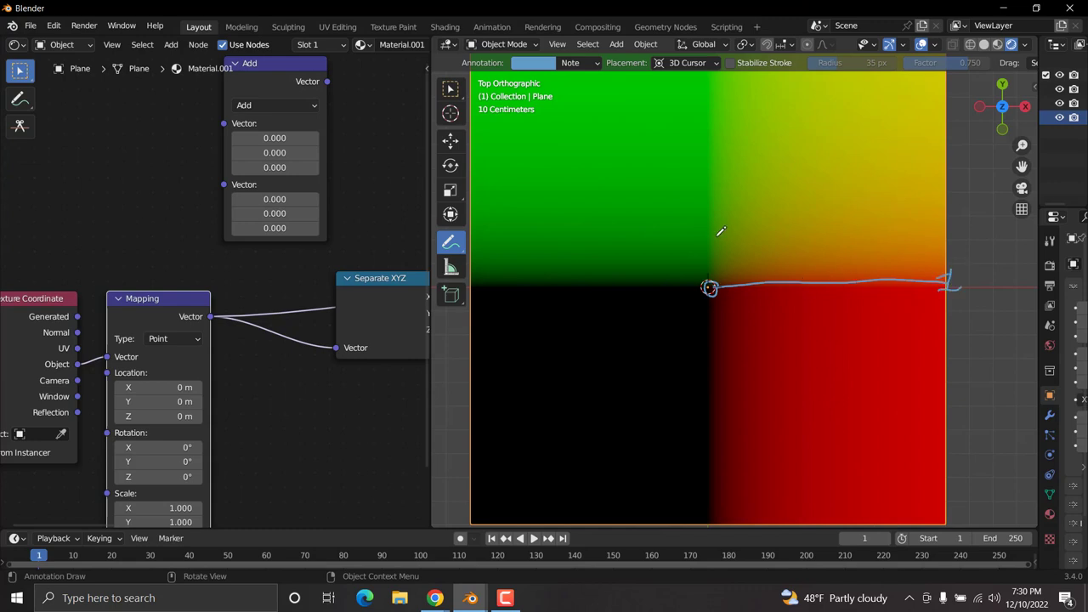
middle_click_drag(720, 230, 722, 344, "shift")
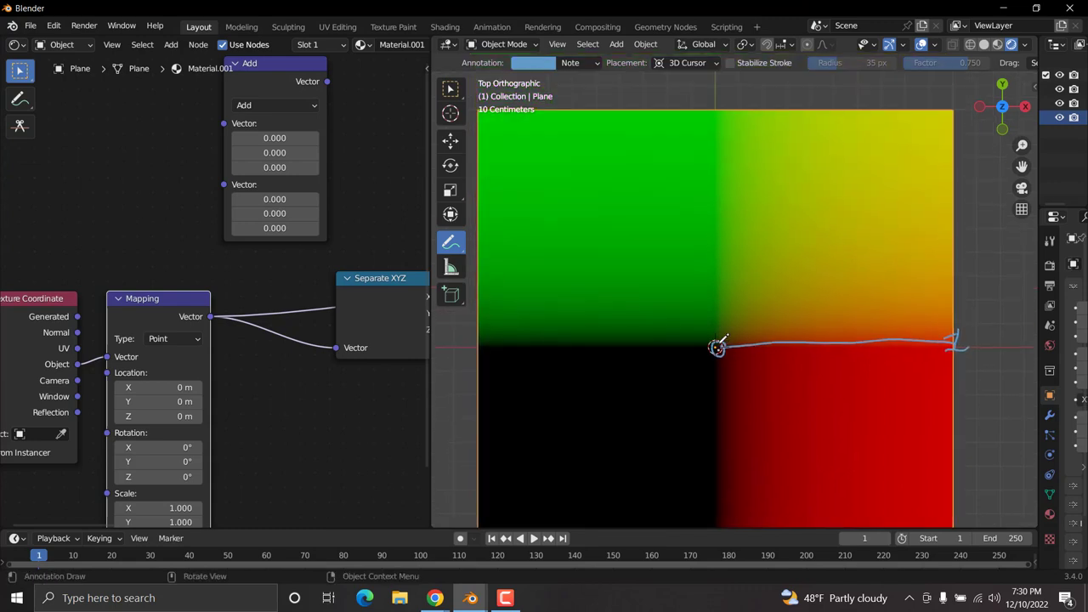
left_click_drag(720, 343, 713, 92)
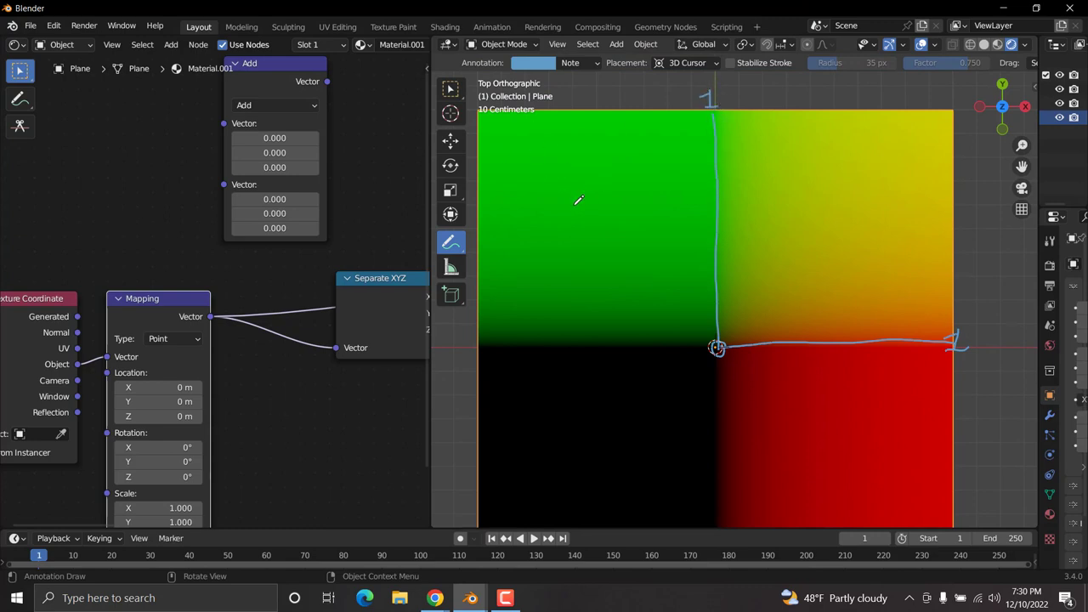
Draw a diagonal through the centre from the top-right to the bottom-left corner.
mouse_move(718, 346)
left_mouse_down()
mouse_move(904, 145)
mouse_move(948, 114)
left_mouse_up()
middle_click_drag(779, 252, 763, 273, "shift")
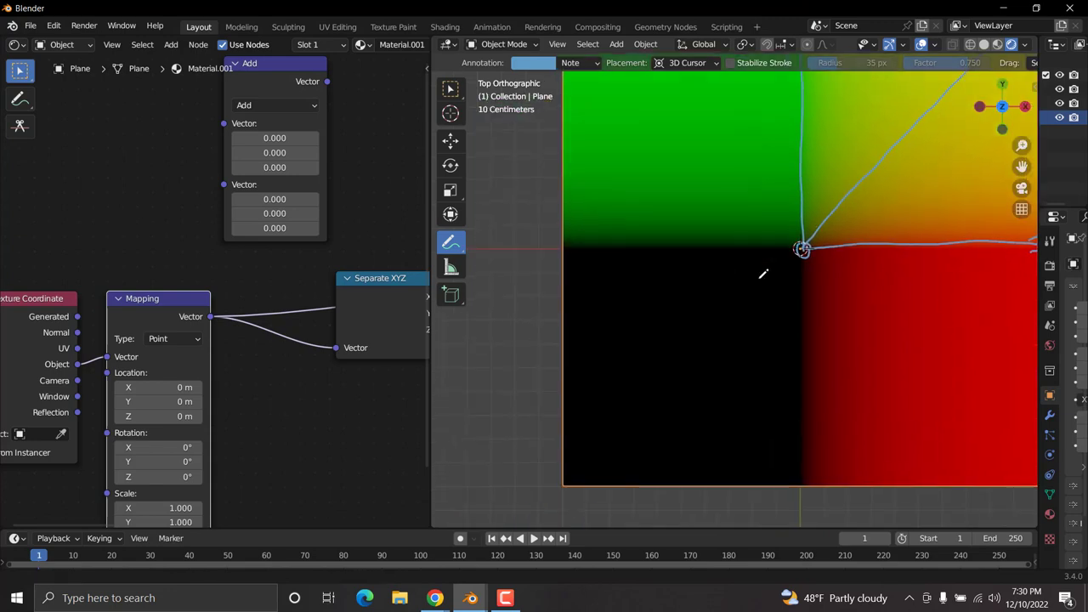
mouse_move(803, 249)
left_mouse_down()
mouse_move(741, 297)
mouse_move(631, 427)
mouse_move(560, 480)
left_mouse_up()
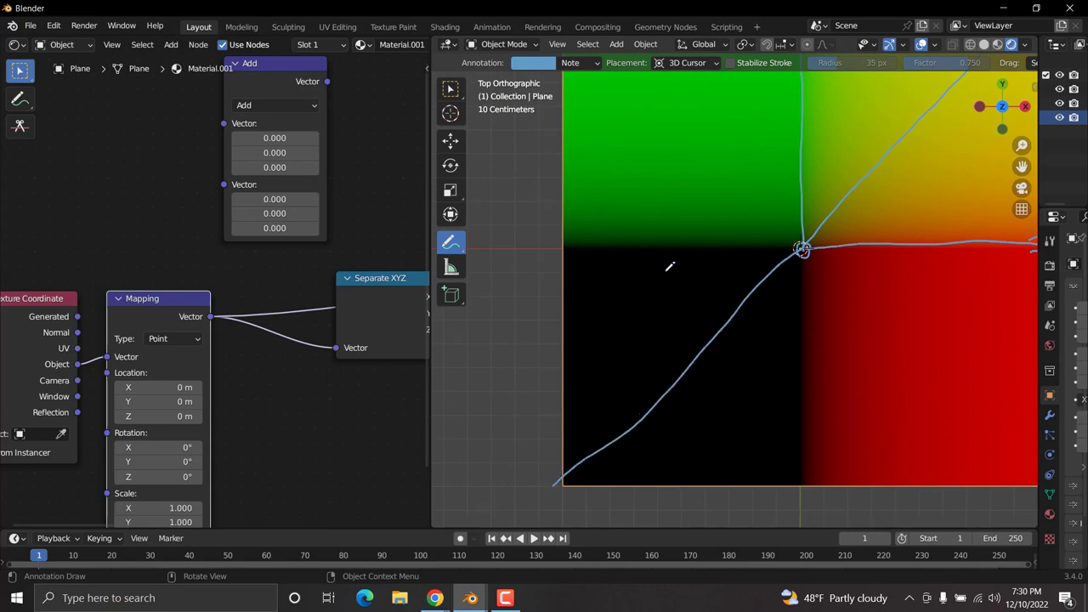
scroll(730, 284, "down", 3)
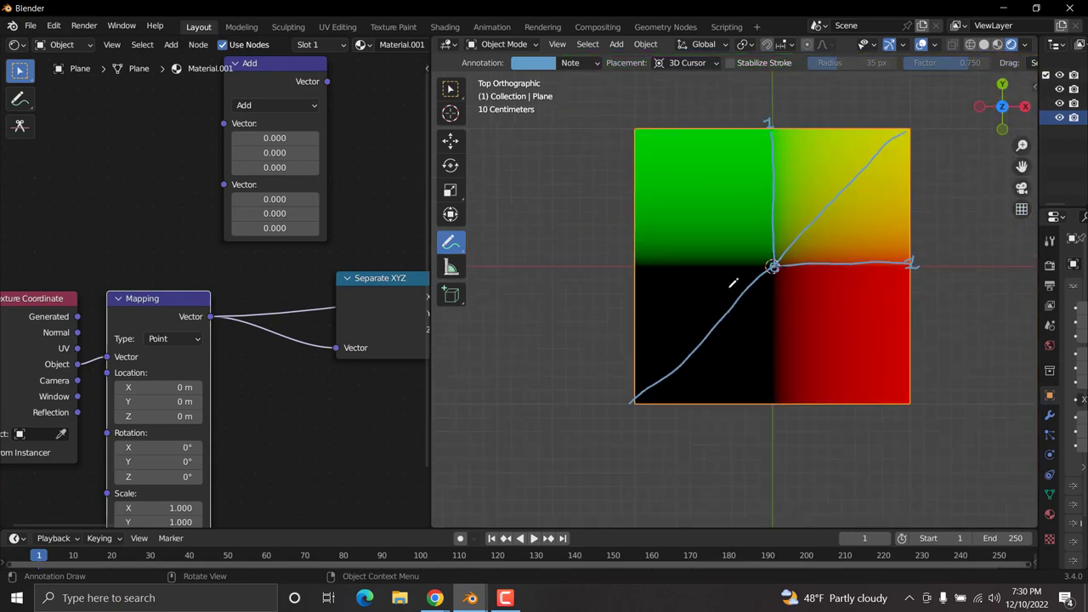
middle_click_drag(782, 281, 741, 370, "shift")
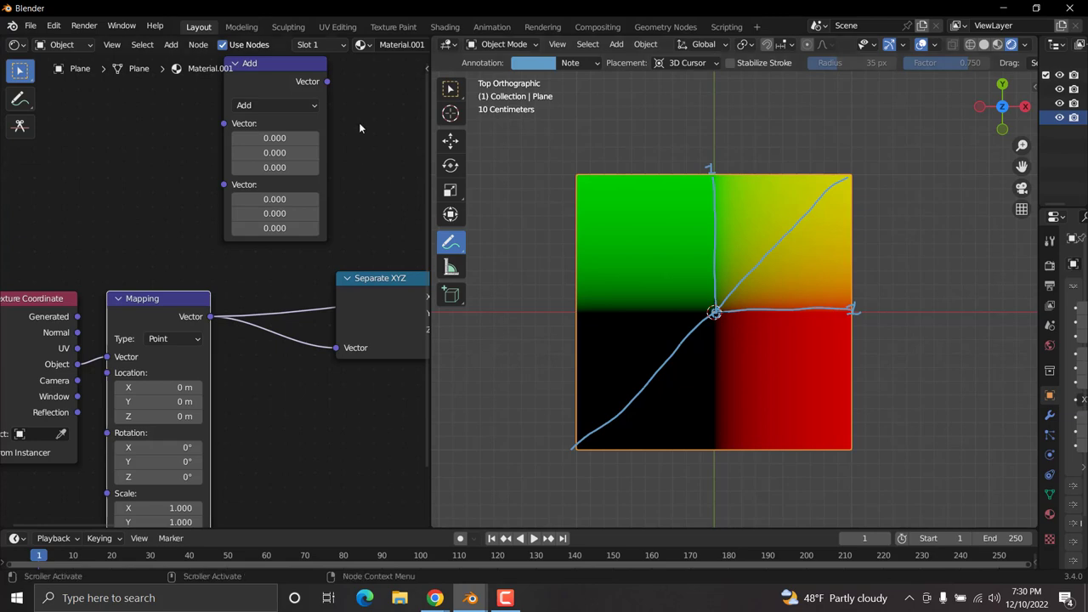
middle_click_drag(359, 127, 306, 194)
Change the vector node's operation to Fraction and move it before Separate XYZ.
left_click(216, 171)
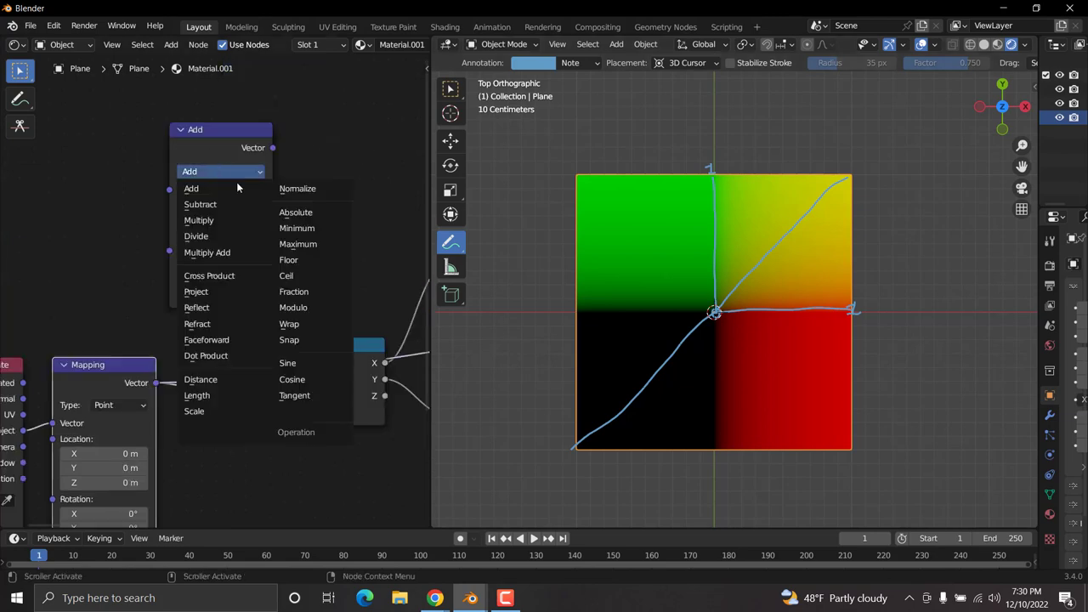
left_click(304, 290)
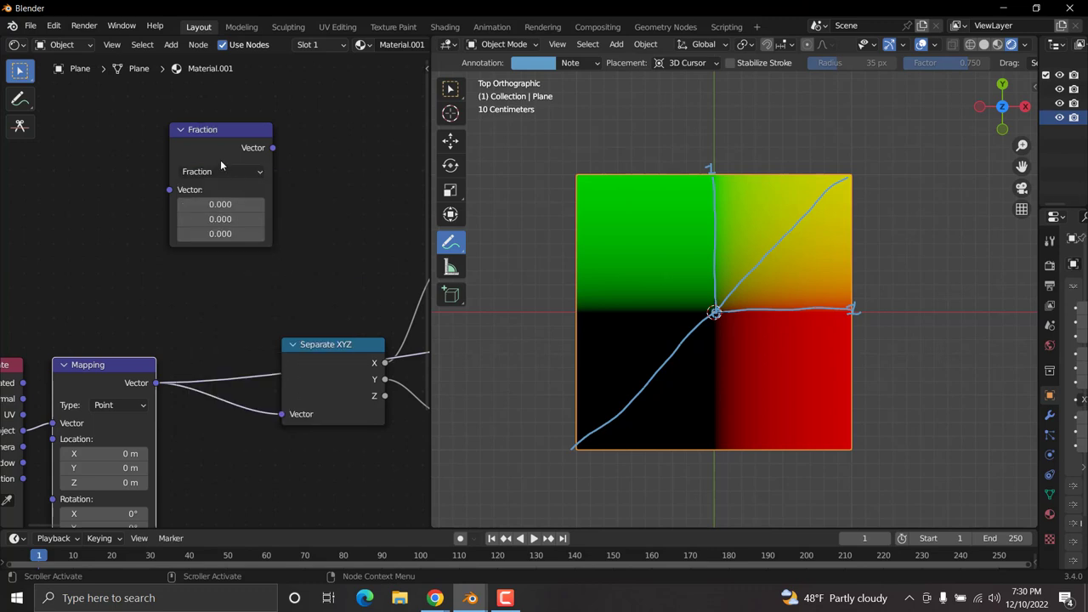
mouse_move(208, 131)
left_mouse_down()
mouse_move(225, 180)
mouse_move(209, 333)
mouse_move(260, 330)
mouse_move(228, 323)
left_mouse_up()
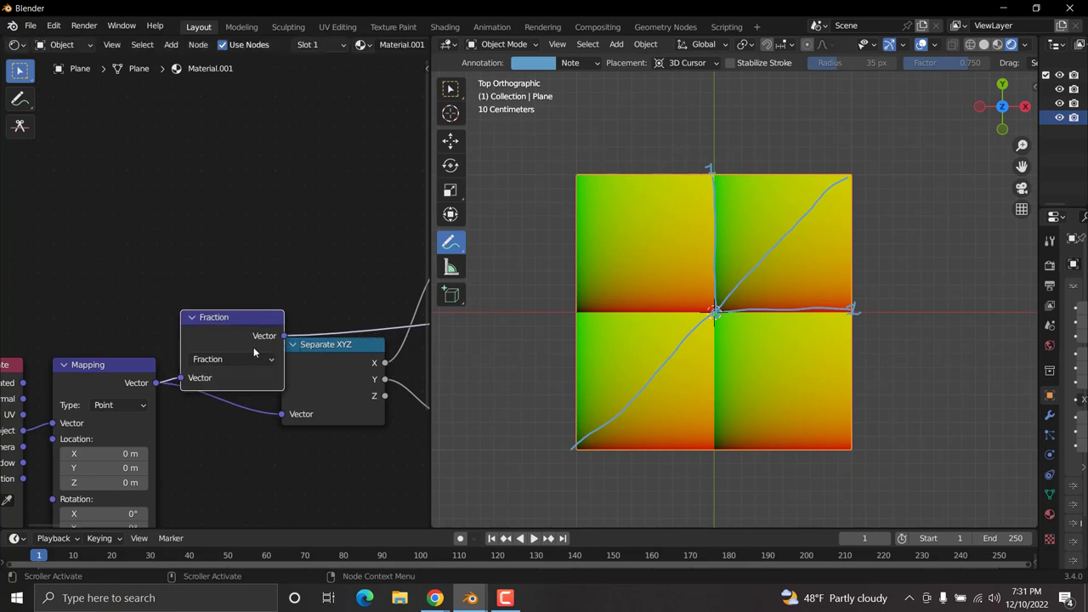
Erase the old diagonal and sketch lines from the centre to the right and top edges.
mouse_move(573, 445)
left_mouse_down("ctrl")
mouse_move(719, 314)
mouse_move(792, 222)
mouse_move(872, 160)
mouse_move(761, 232)
mouse_move(708, 151)
mouse_move(726, 306)
mouse_move(909, 304)
left_mouse_up("ctrl")
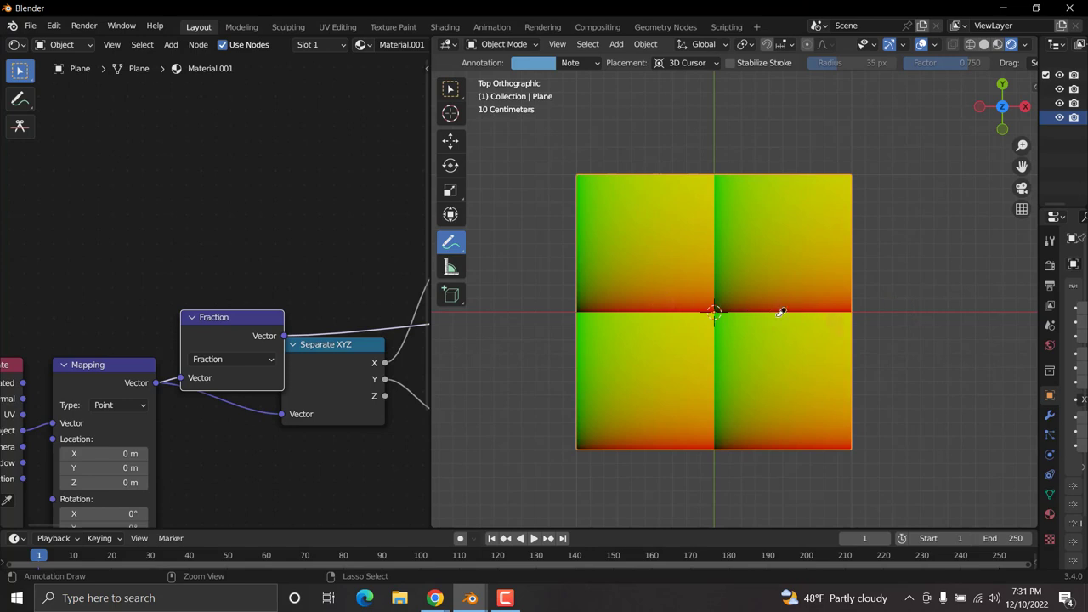
scroll(742, 298, "up", 1)
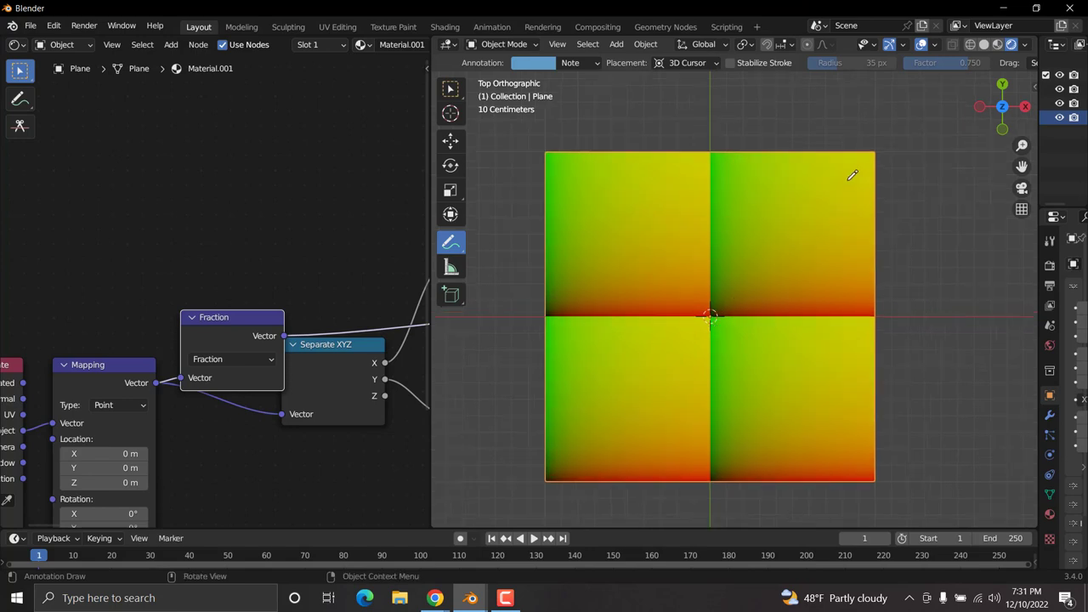
scroll(804, 301, "up", 3)
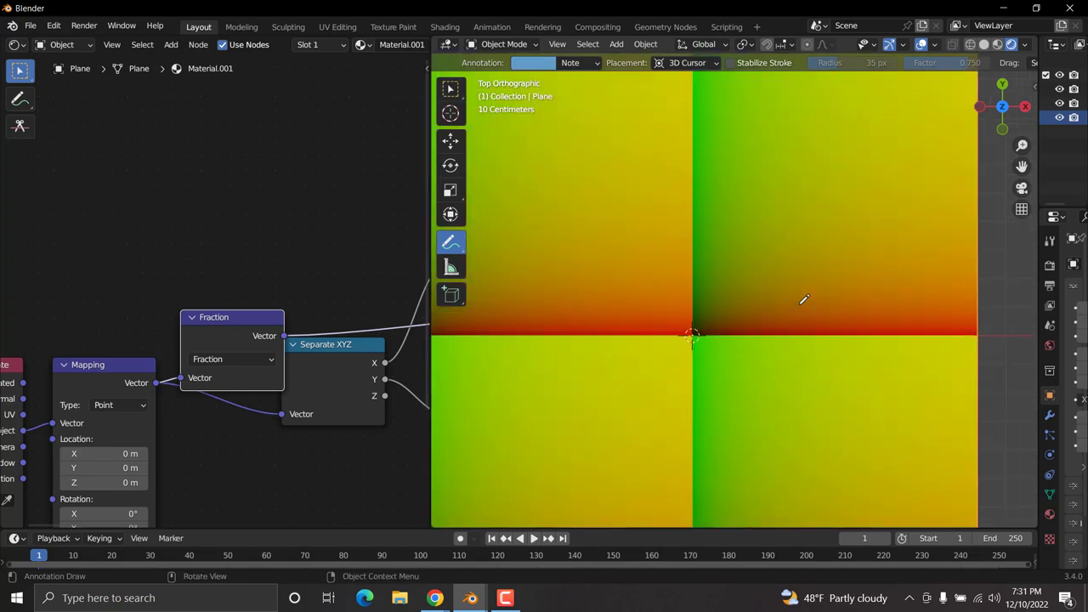
scroll(691, 337, "up", 2)
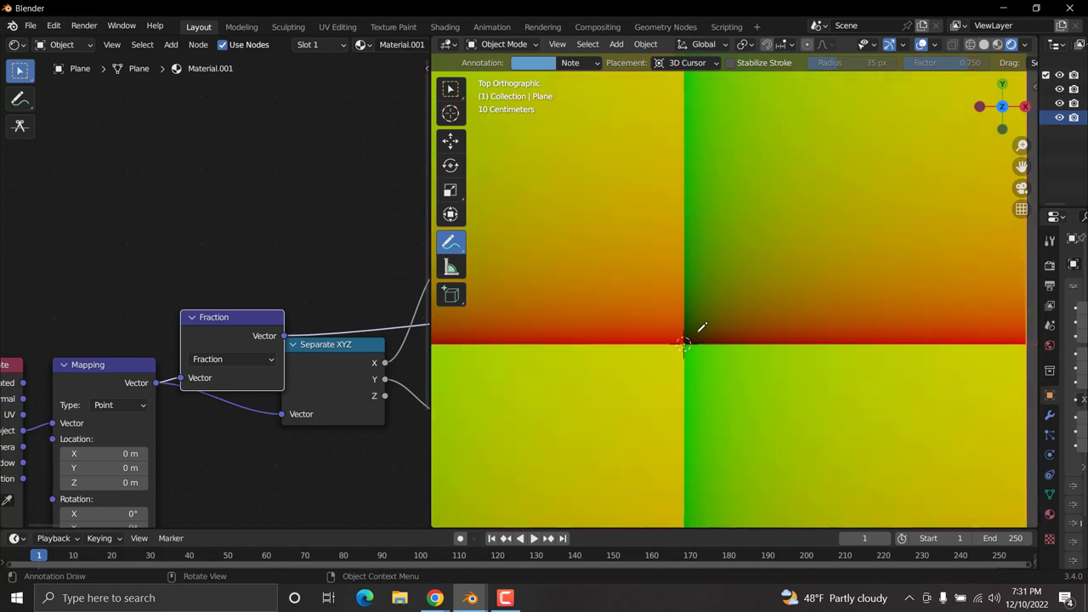
left_click_drag(680, 341, 691, 339)
scroll(702, 341, "down", 1)
left_click_drag(697, 329, 991, 322)
scroll(733, 277, "down", 1)
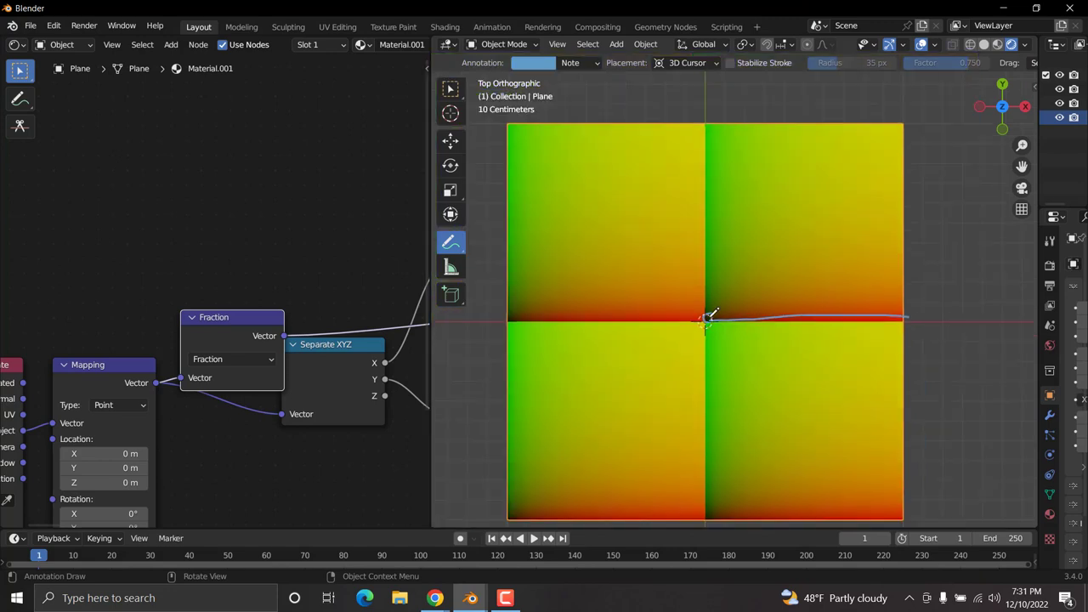
left_click_drag(709, 318, 709, 112)
scroll(549, 291, "up", 1)
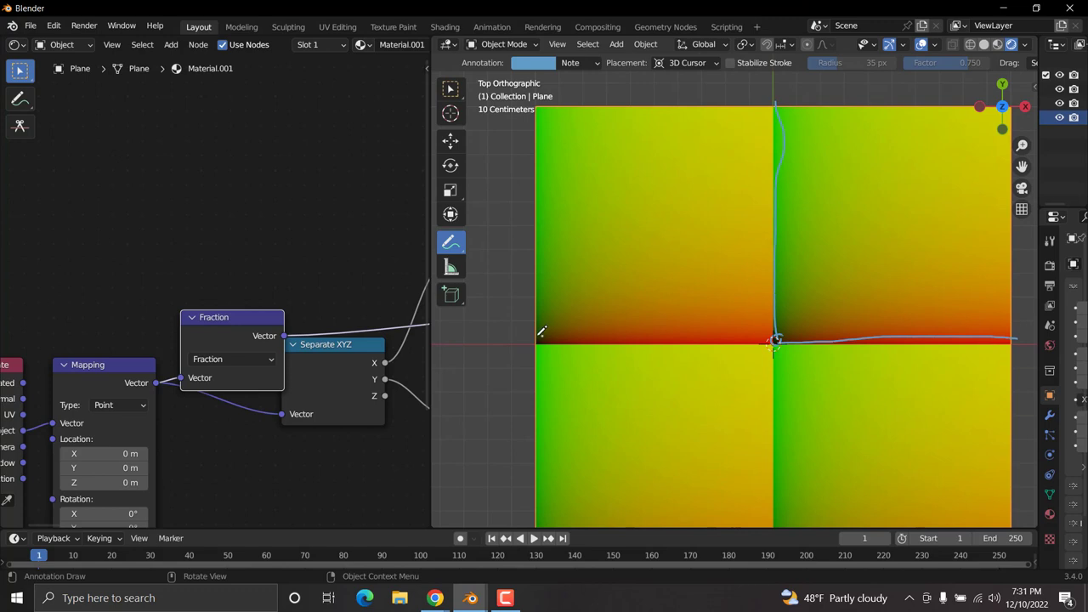
Trace the centre line and left edge and mark the bottom-left corner.
mouse_move(538, 335)
left_mouse_down()
mouse_move(765, 345)
mouse_move(534, 333)
mouse_move(551, 108)
left_mouse_up()
scroll(634, 425, "down", 1)
middle_click_drag(633, 425, 561, 360, "shift")
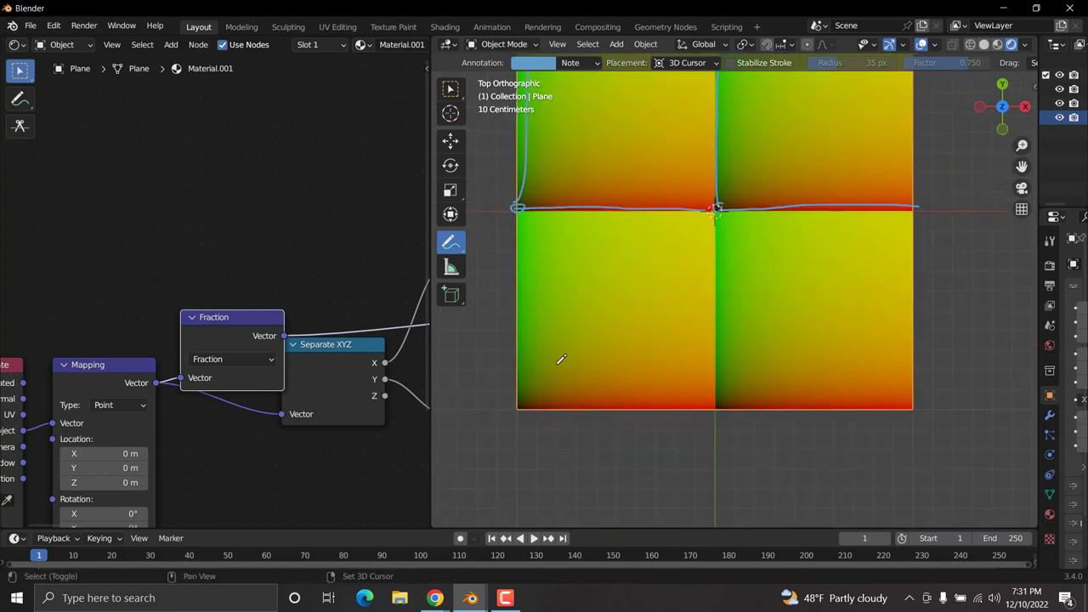
left_click_drag(517, 405, 519, 406)
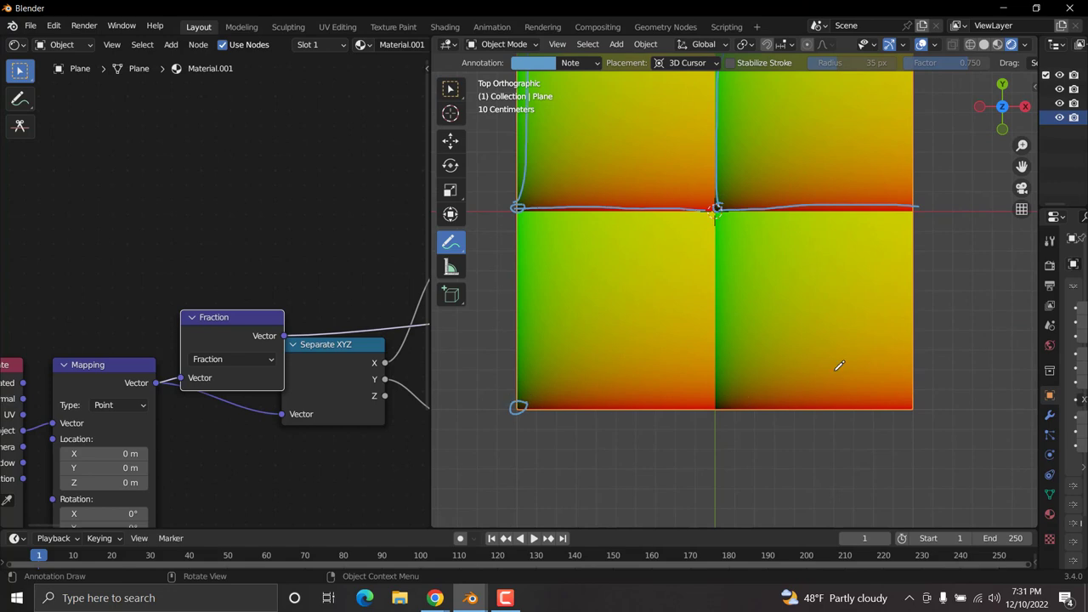
scroll(653, 328, "down", 2)
Erase the remaining annotations and link Fraction's Vector output to Separate XYZ's input.
mouse_move(598, 205)
left_mouse_down("ctrl")
mouse_move(589, 272)
mouse_move(596, 102)
mouse_move(618, 234)
mouse_move(748, 218)
mouse_move(731, 82)
mouse_move(722, 209)
mouse_move(725, 144)
mouse_move(796, 213)
mouse_move(826, 222)
mouse_move(790, 238)
left_mouse_up("ctrl")
middle_click_drag(272, 308, 212, 255)
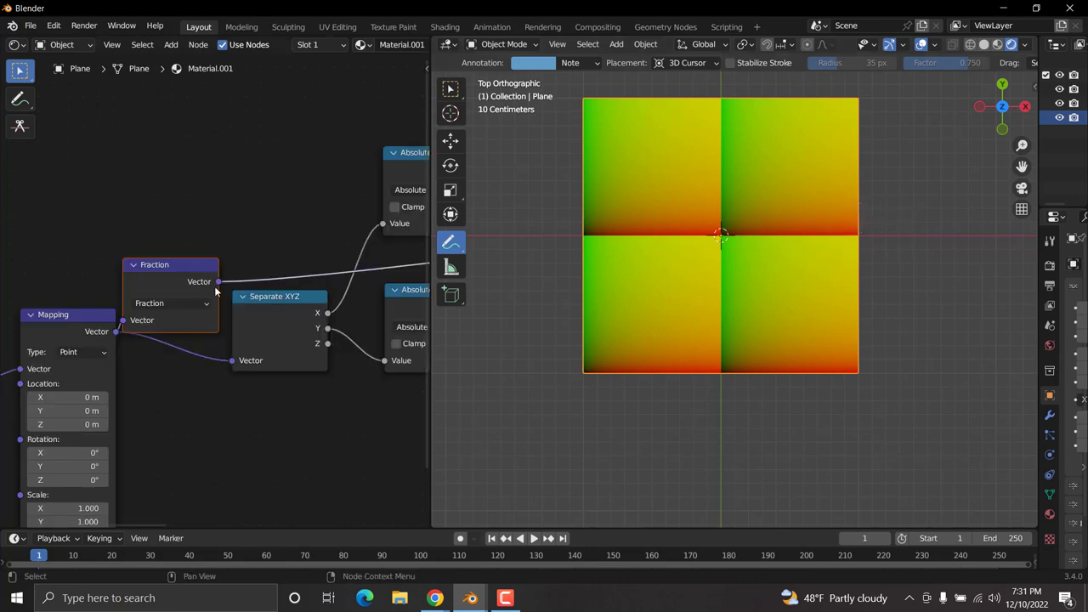
left_click_drag(219, 283, 245, 362)
scroll(360, 275, "down", 3)
middle_click_drag(361, 274, 104, 337)
Preview the ColorRamp output, showing a soft-edged black triangle in each of four tiles.
left_click(339, 221, "ctrl+shift")
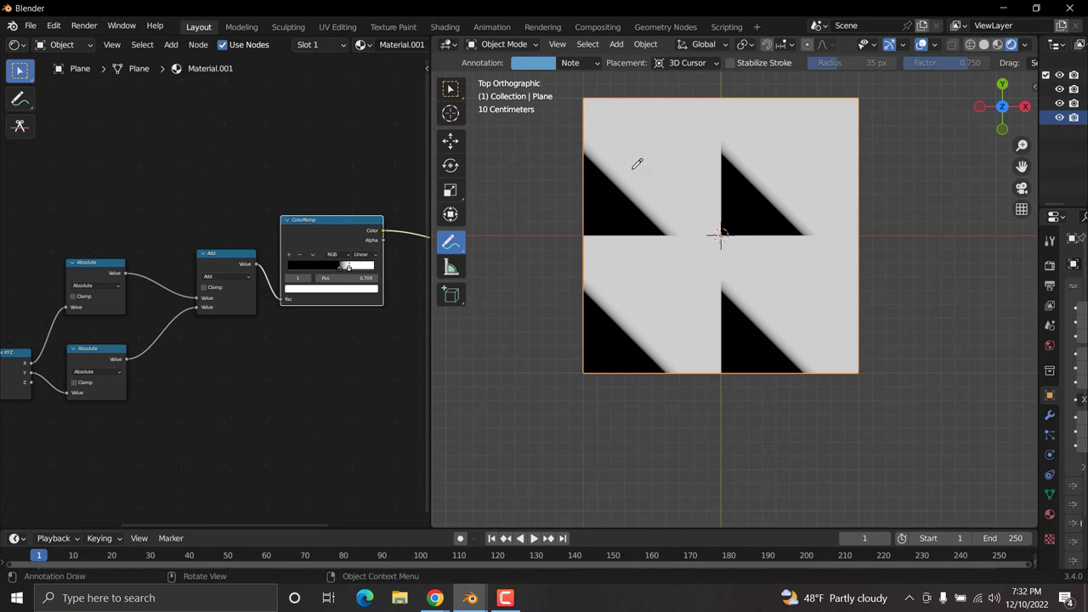
scroll(637, 163, "up", 2)
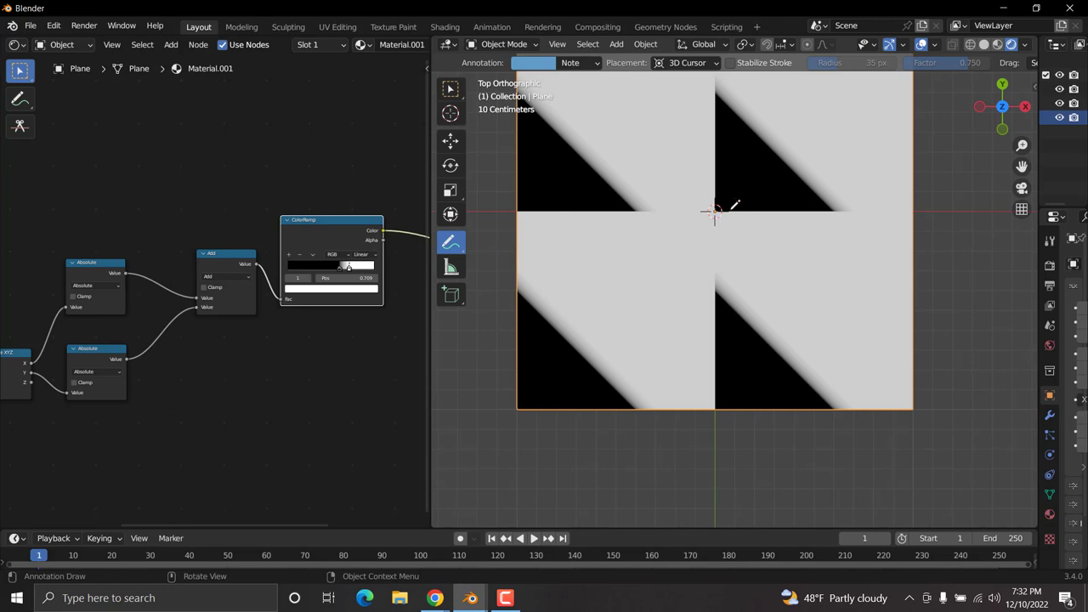
Move the Texture Coordinate, Mapping and Fraction nodes further left to make room.
middle_click_drag(42, 384, 270, 356)
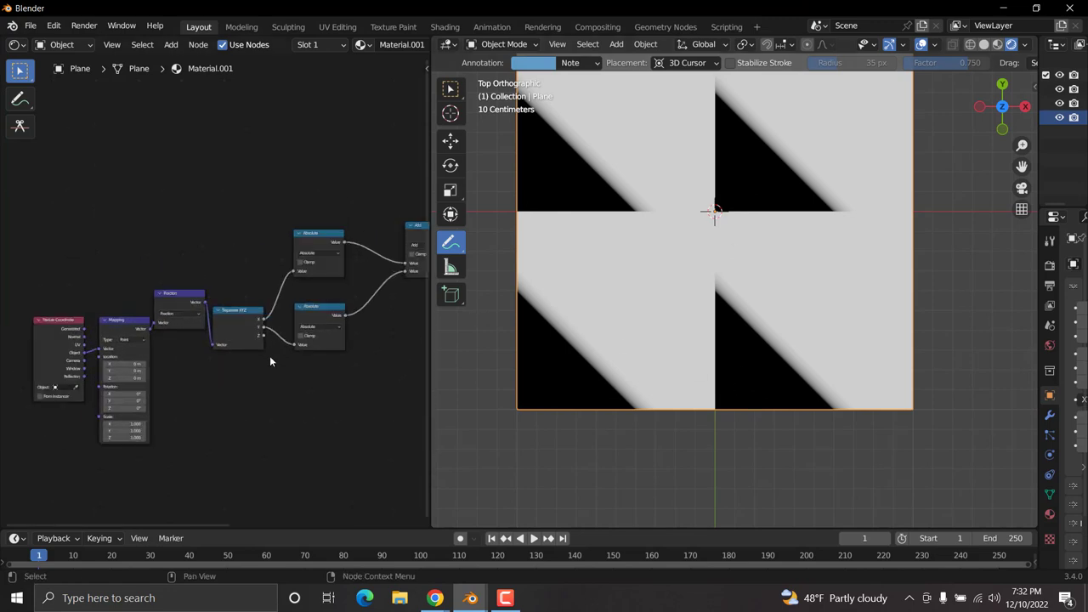
scroll(270, 356, "up", 2)
scroll(231, 366, "down", 2)
scroll(232, 363, "down", 1)
left_click_drag(184, 243, 93, 421)
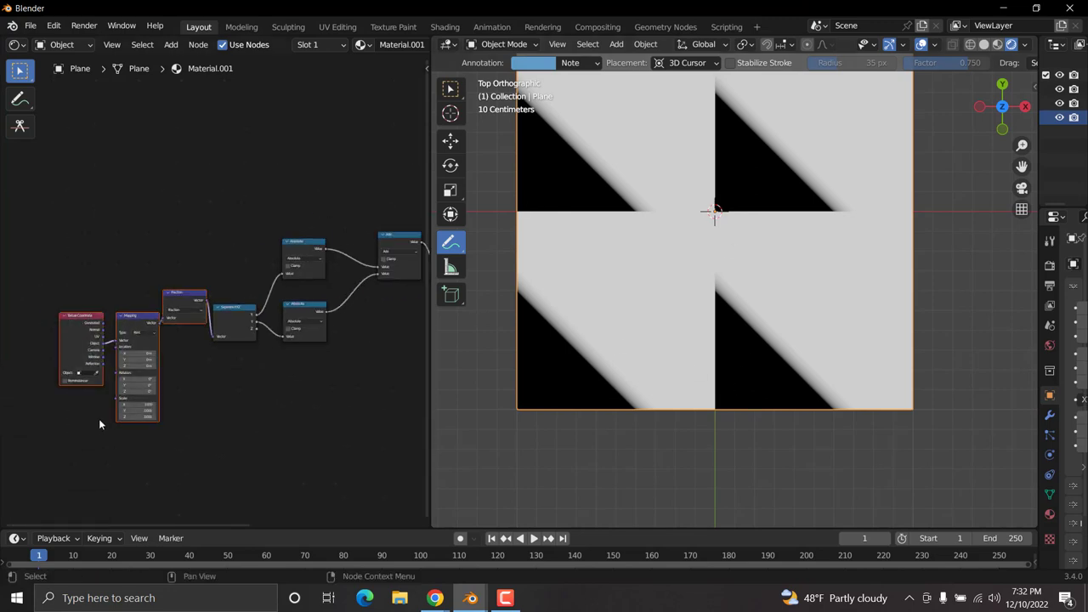
key("g")
left_click(64, 414)
left_click(98, 305)
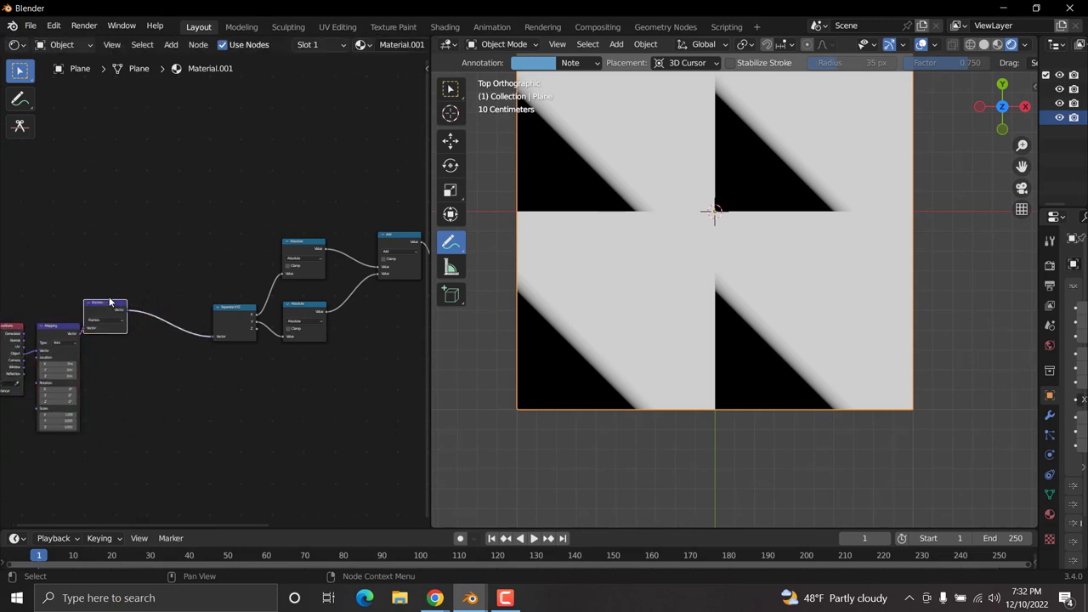
left_click_drag(107, 301, 113, 300)
scroll(134, 294, "up", 4)
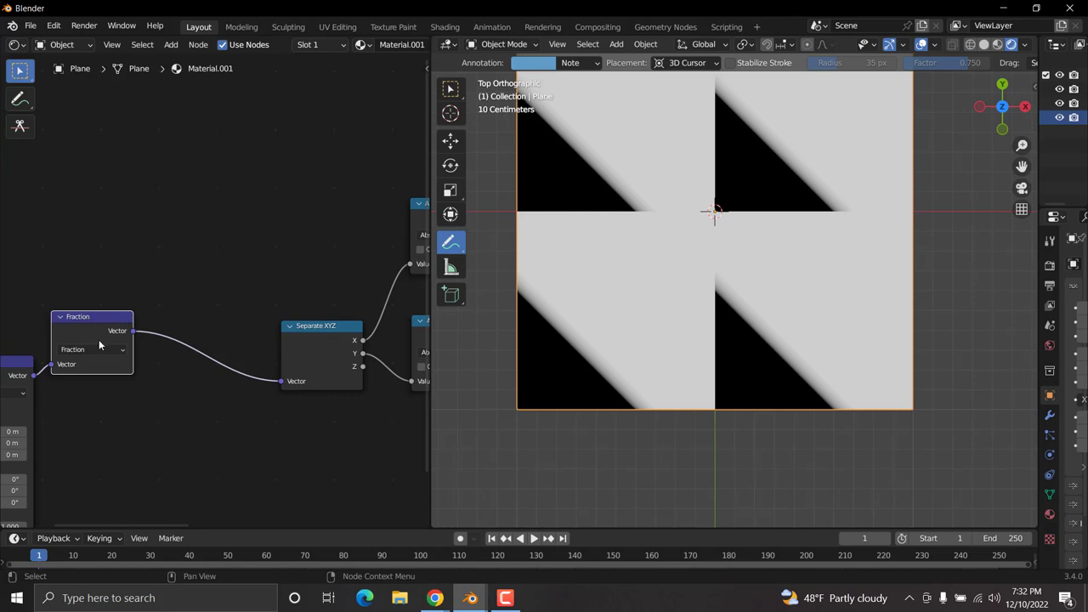
Duplicate Fraction as a vector Add node inserted before Separate XYZ, and preview it.
key("shift+d")
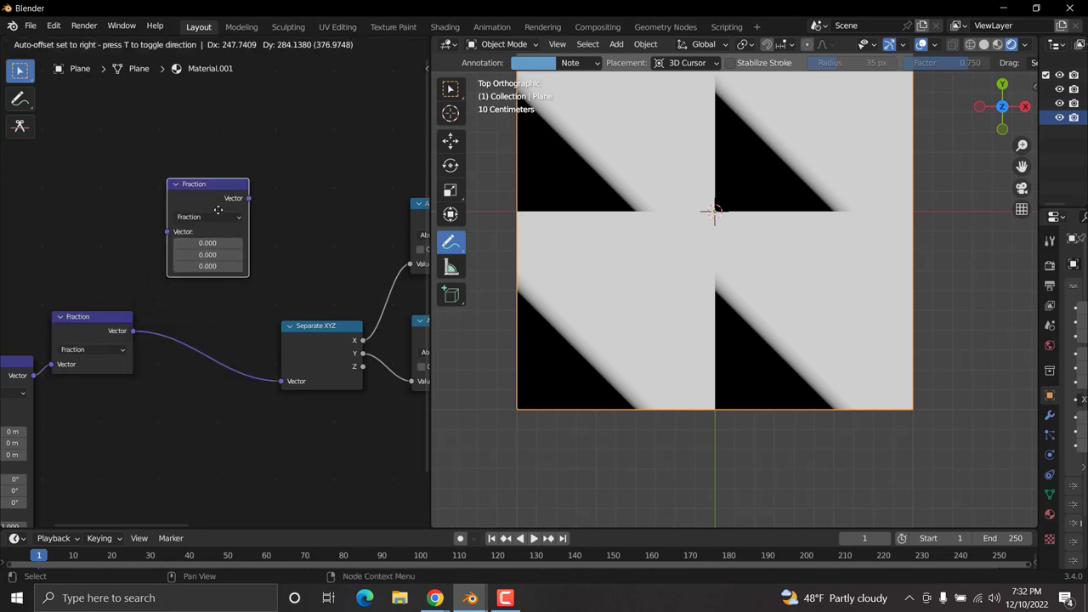
left_click(218, 215)
left_click(213, 217)
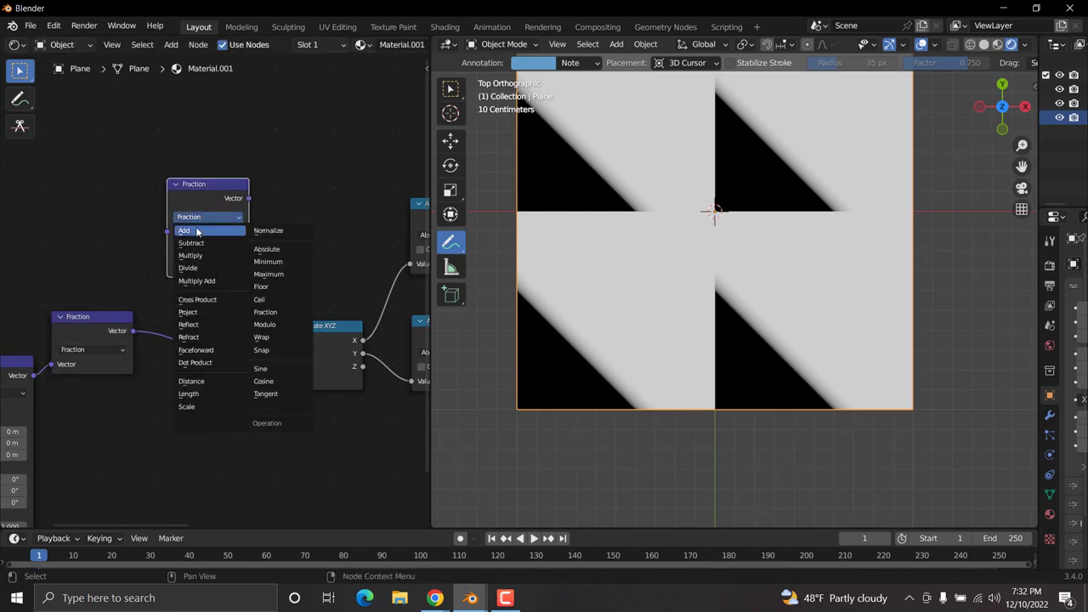
left_click(196, 231)
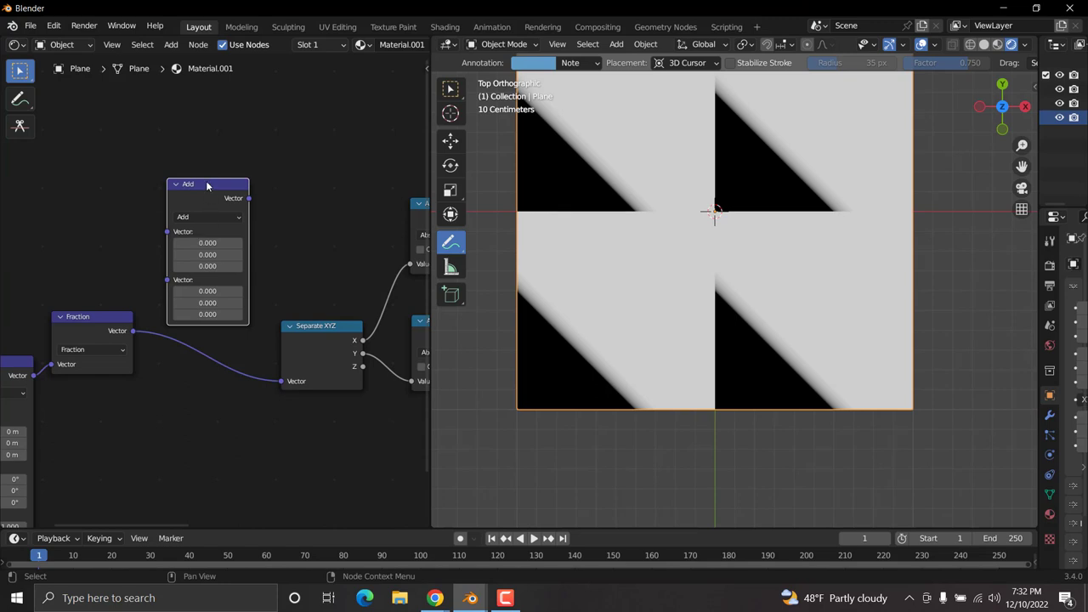
left_click_drag(207, 184, 201, 294)
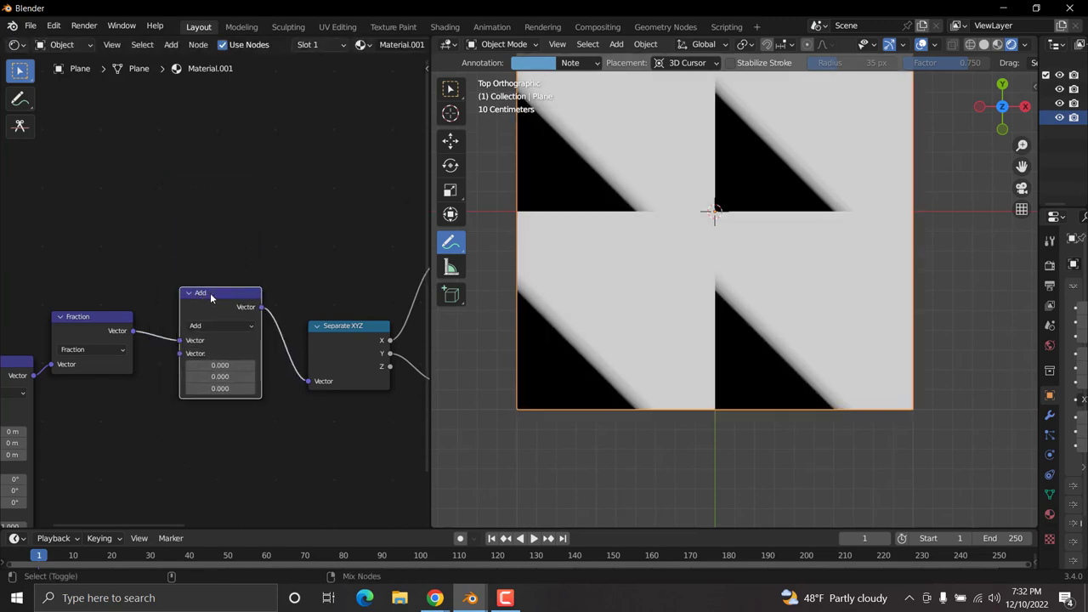
left_click(211, 296, "ctrl+shift")
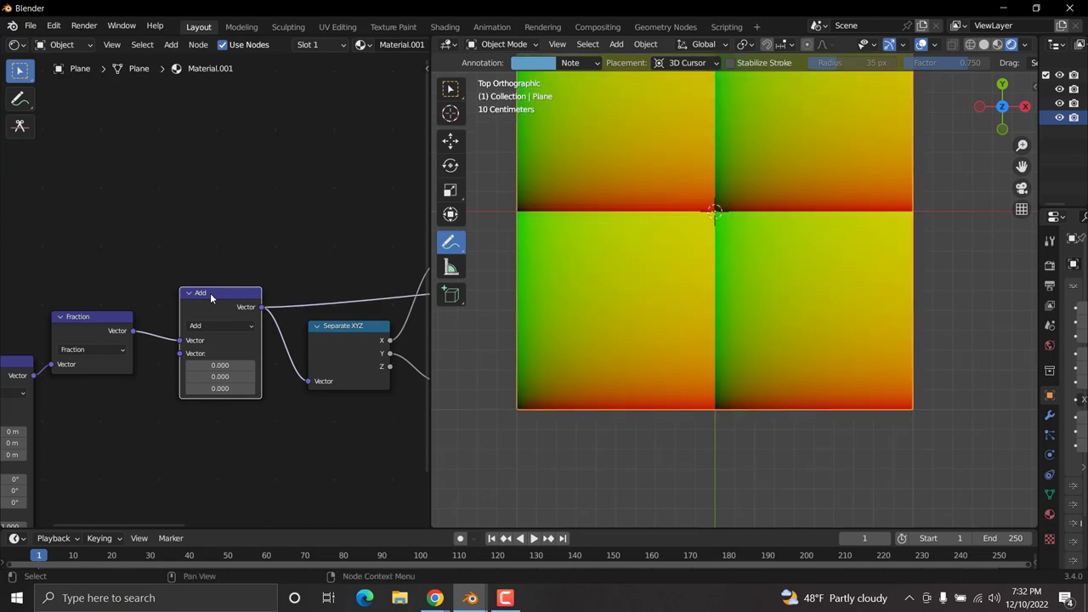
Set the vector Add node's second-vector X value to -0.5.
scroll(211, 297, "up", 2)
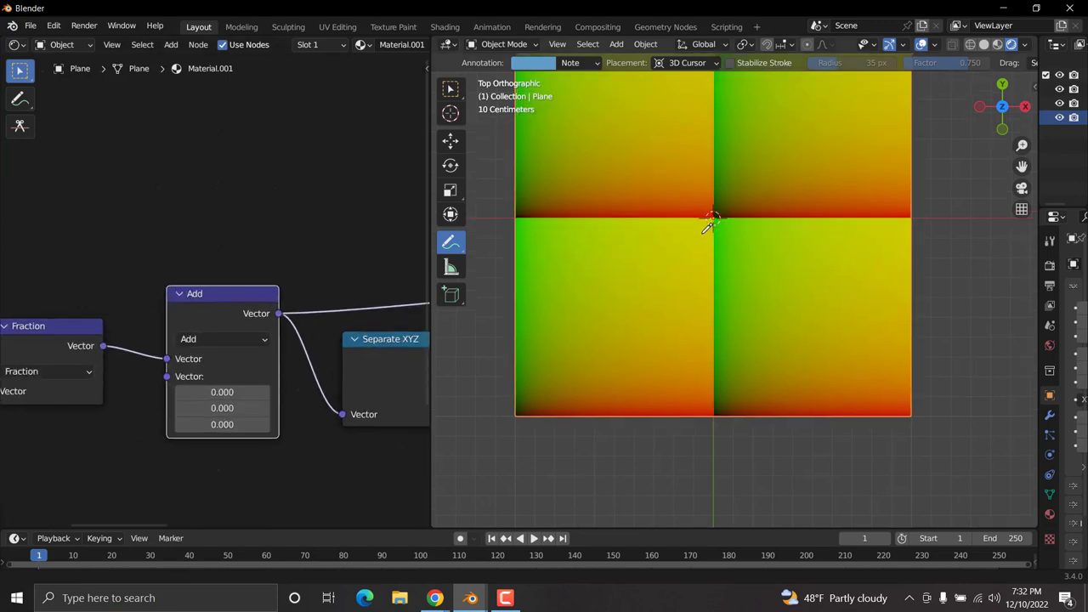
middle_click_drag(706, 226, 687, 264, "shift")
scroll(691, 255, "up", 2)
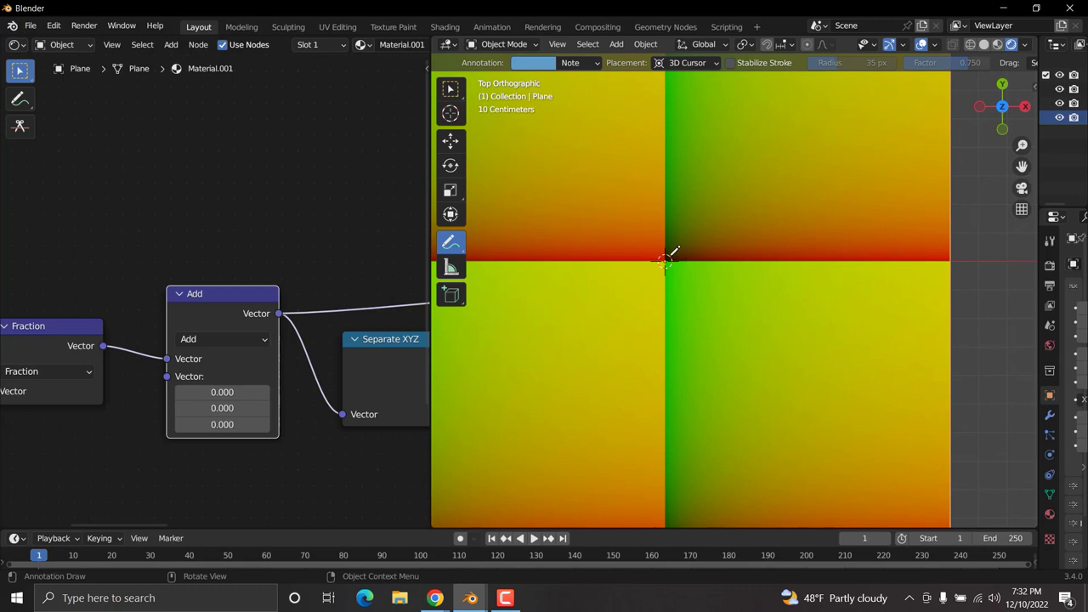
scroll(715, 357, "down", 1)
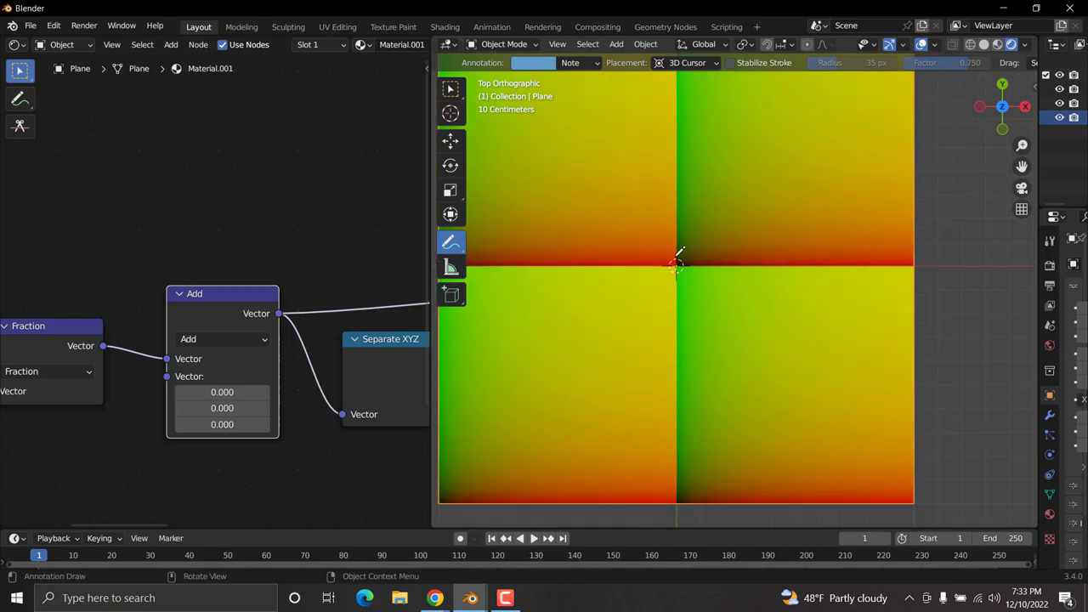
scroll(270, 429, "up", 2)
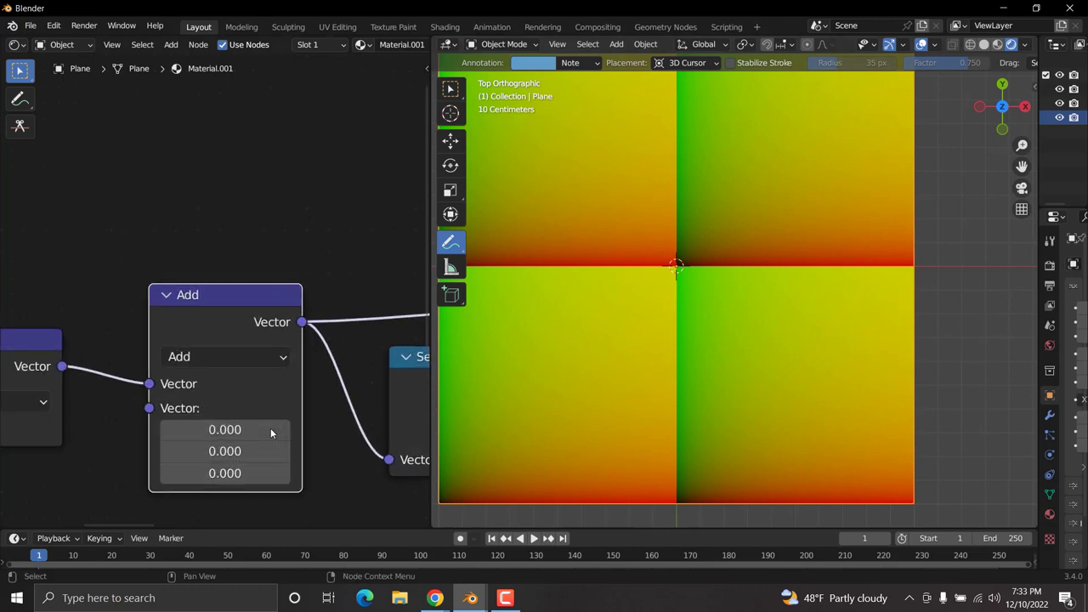
middle_click_drag(251, 279, 205, 173)
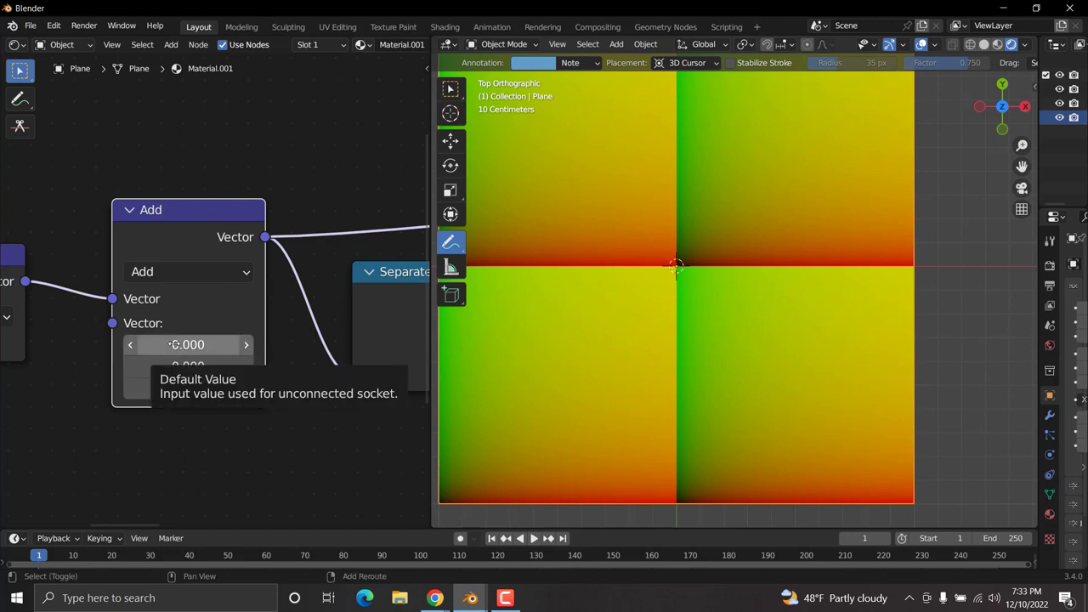
left_click_drag(174, 344, 141, 344)
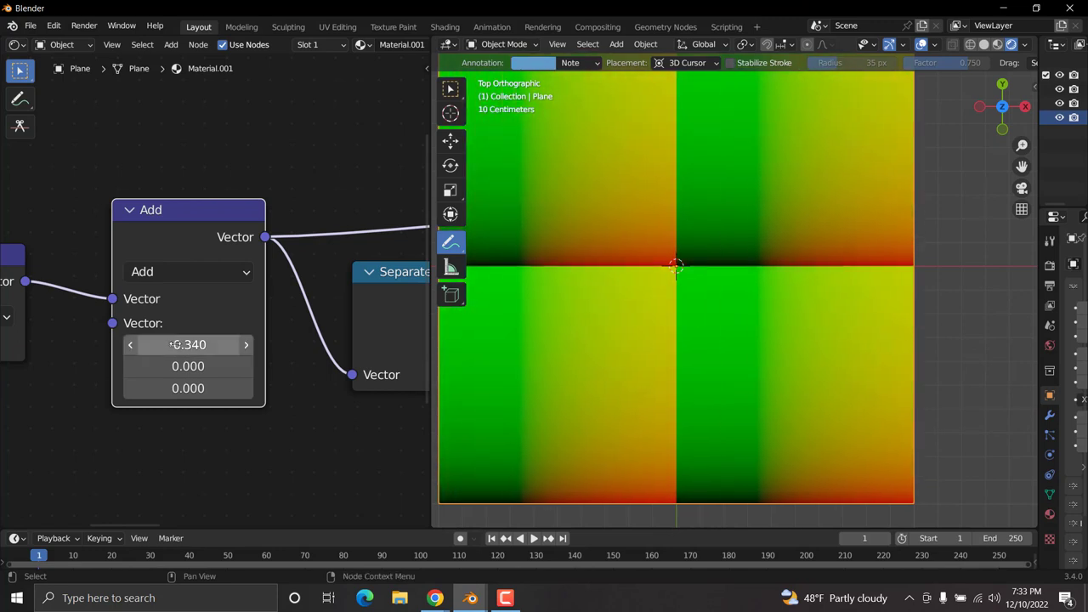
left_click(142, 345)
type("-")
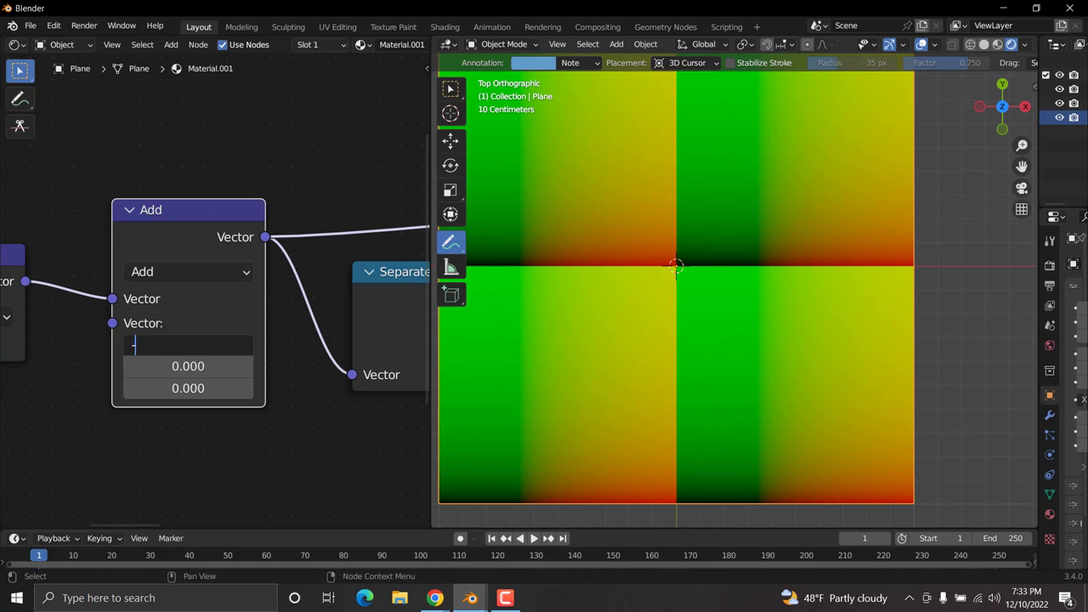
type("0.5")
key("Return")
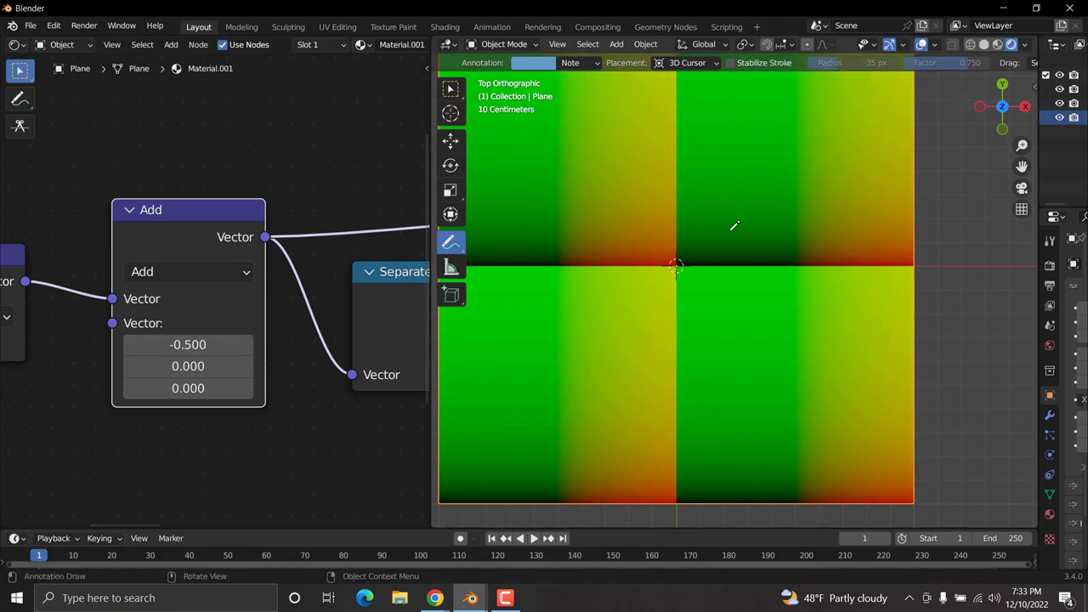
Set its Y value to -0.5 as well, giving green, yellow, black and red blocks per tile.
left_click_drag(806, 256, 803, 260)
key("ctrl+z")
left_click(159, 366)
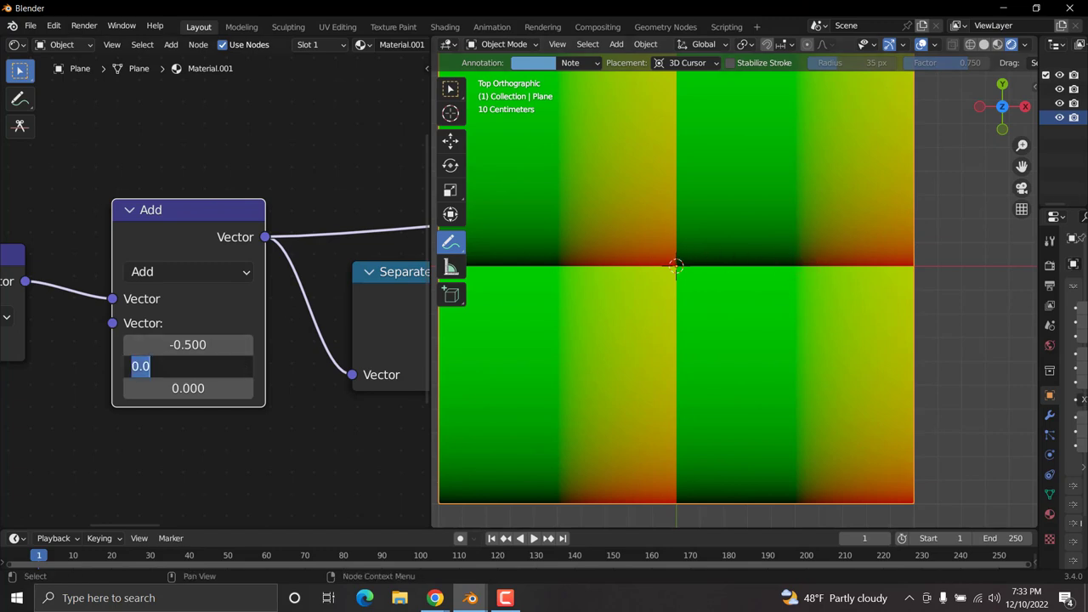
type("-0.5")
key("Return")
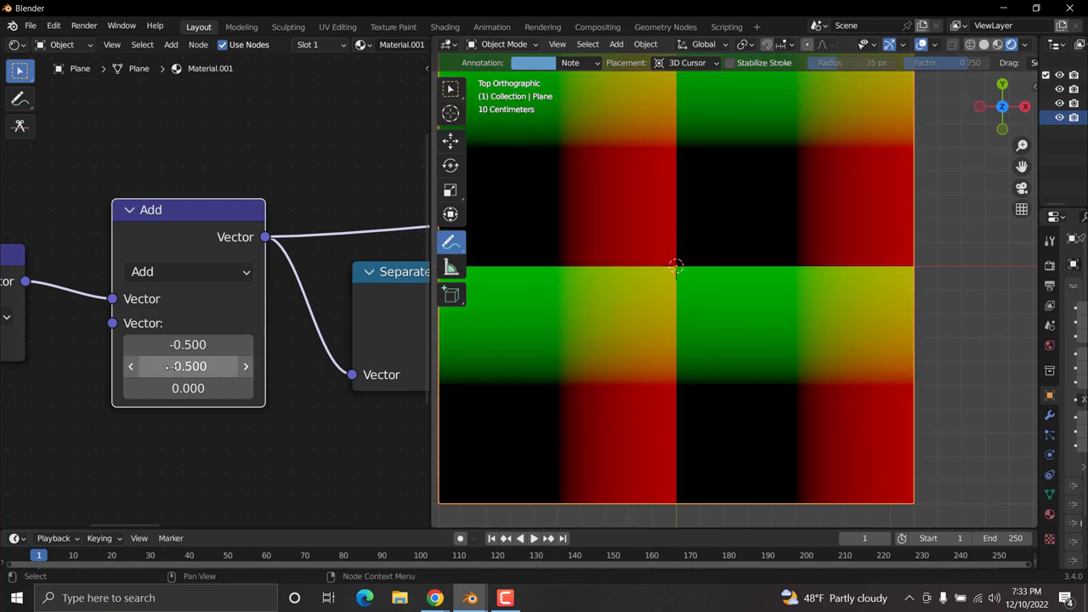
scroll(831, 183, "down", 2)
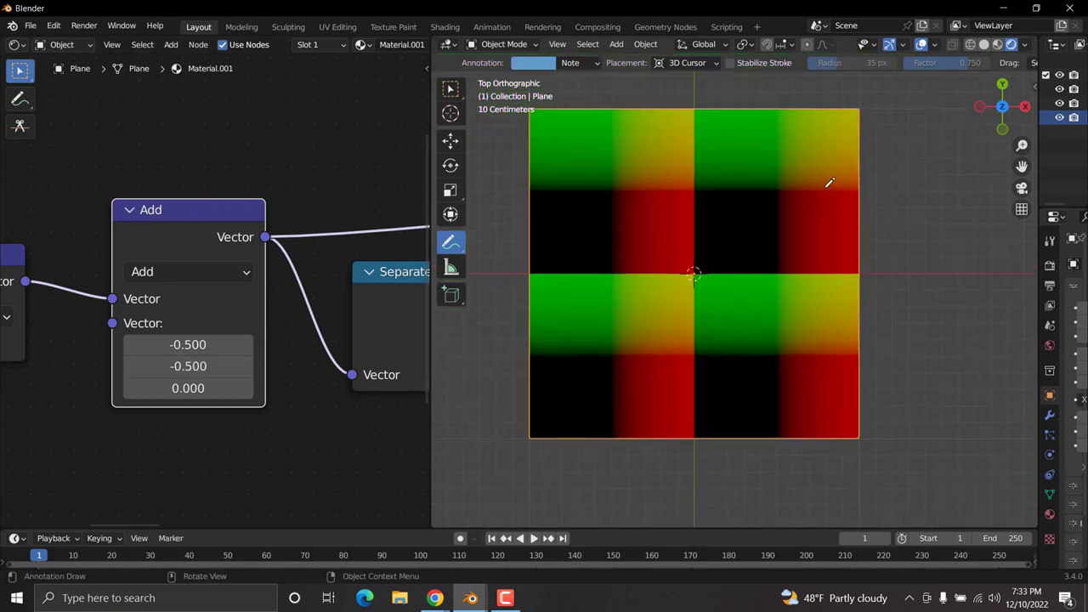
scroll(800, 180, "up", 5)
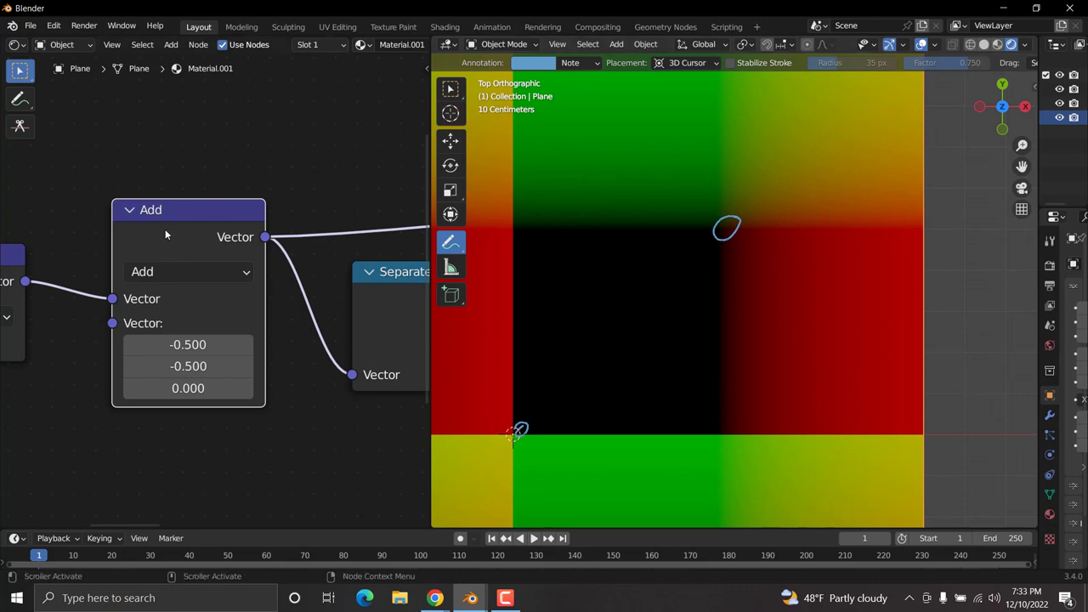
key("m")
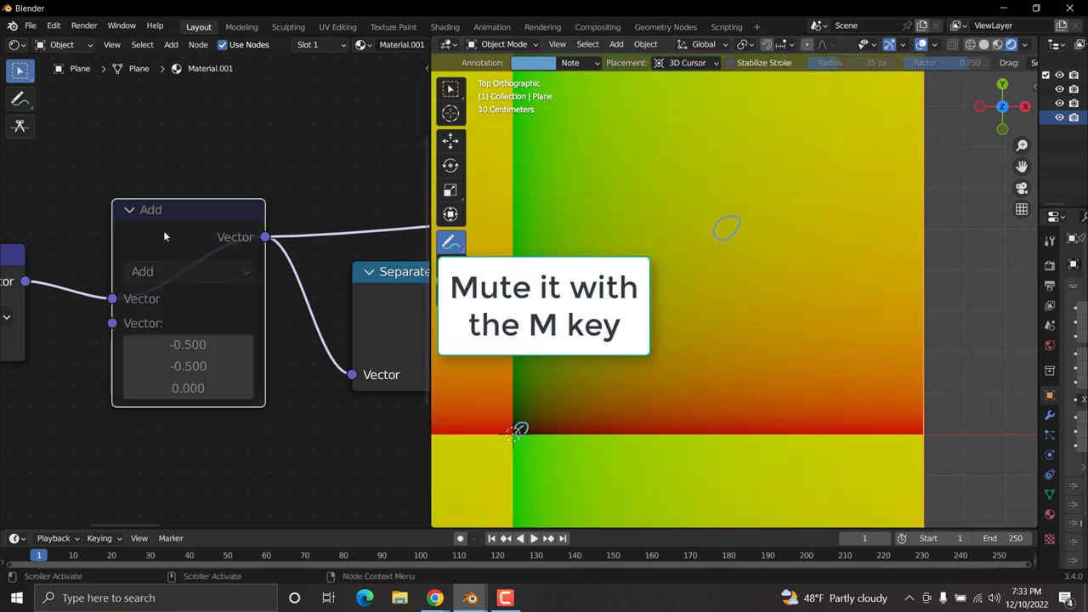
key("m")
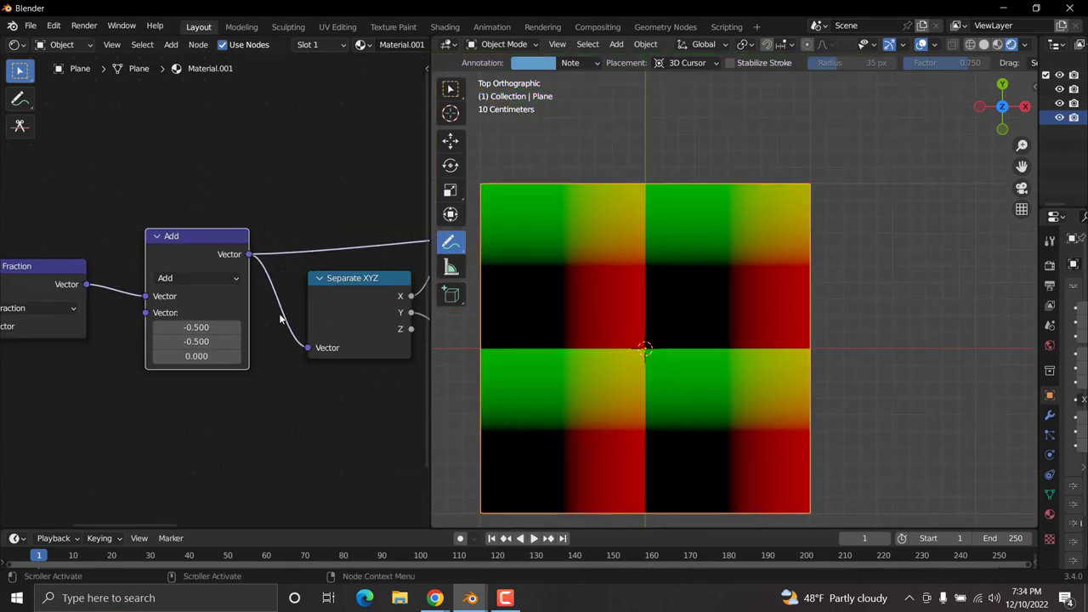
scroll(306, 309, "down", 4)
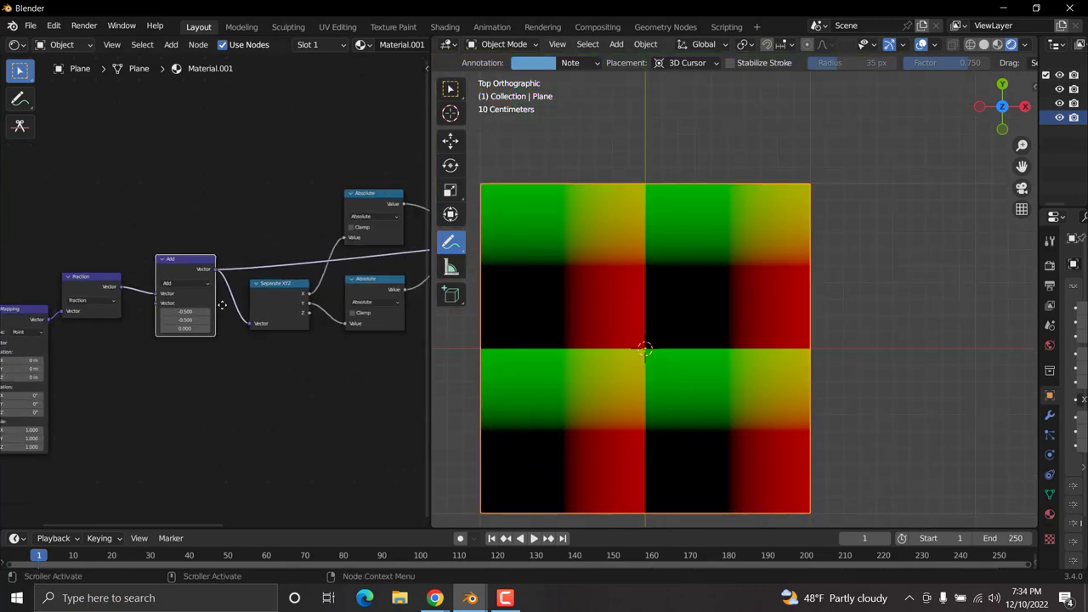
scroll(228, 222, "up", 3)
Preview the ColorRamp output on the plane as black-and-white diamonds, marking a black area with a temporary note.
left_click(214, 231, "ctrl+shift")
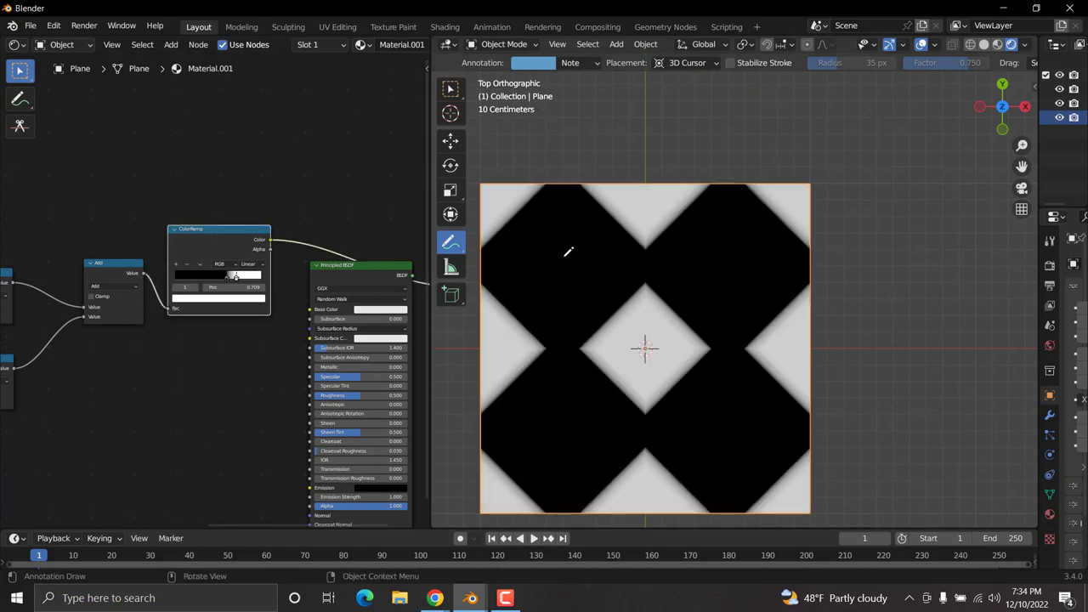
mouse_move(567, 254)
left_mouse_down()
mouse_move(564, 280)
mouse_move(561, 268)
left_mouse_up()
middle_click_drag(192, 339, 400, 290)
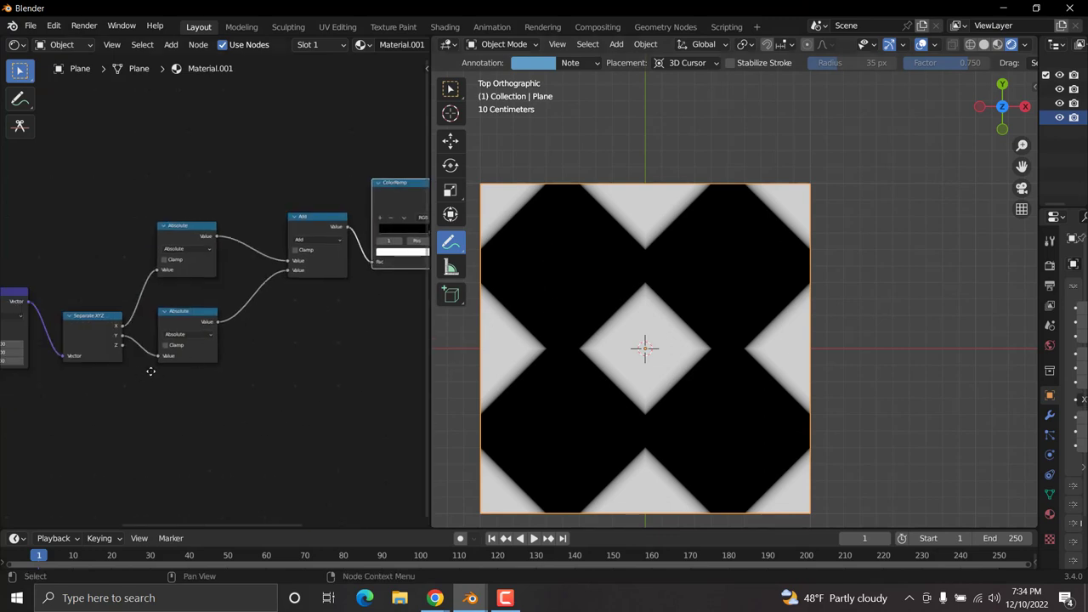
Try rotating the Mapping node around Z, then undo it back to 0°.
middle_click_drag(152, 372, 273, 352)
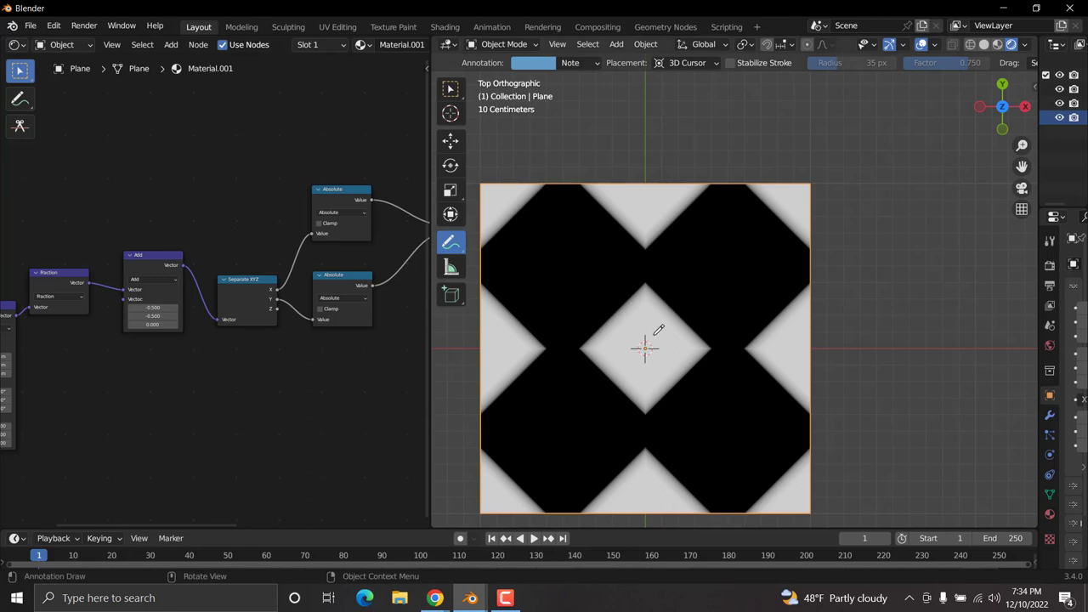
middle_click_drag(172, 373, 259, 280)
scroll(249, 385, "up", 2)
scroll(250, 388, "up", 2)
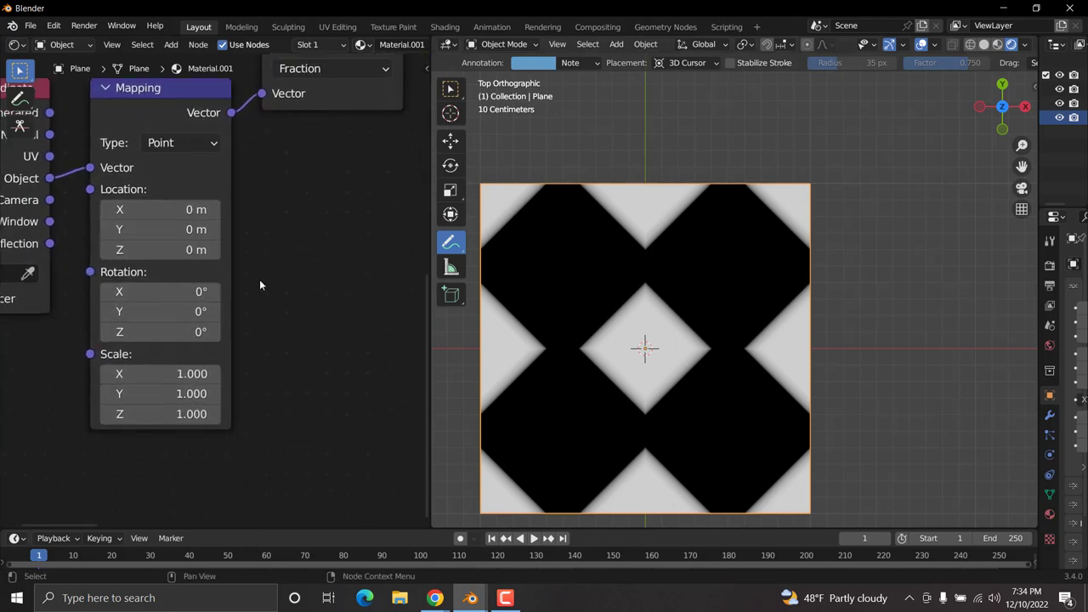
scroll(235, 369, "up", 2)
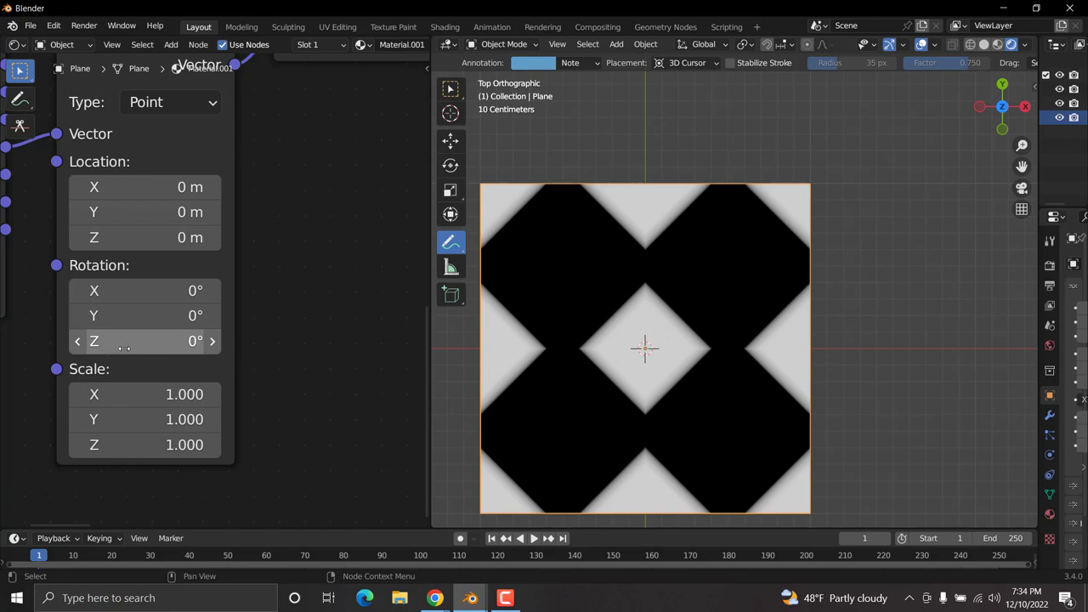
mouse_move(123, 349)
left_mouse_down()
mouse_move(189, 348)
mouse_move(87, 349)
mouse_move(128, 349)
left_mouse_up()
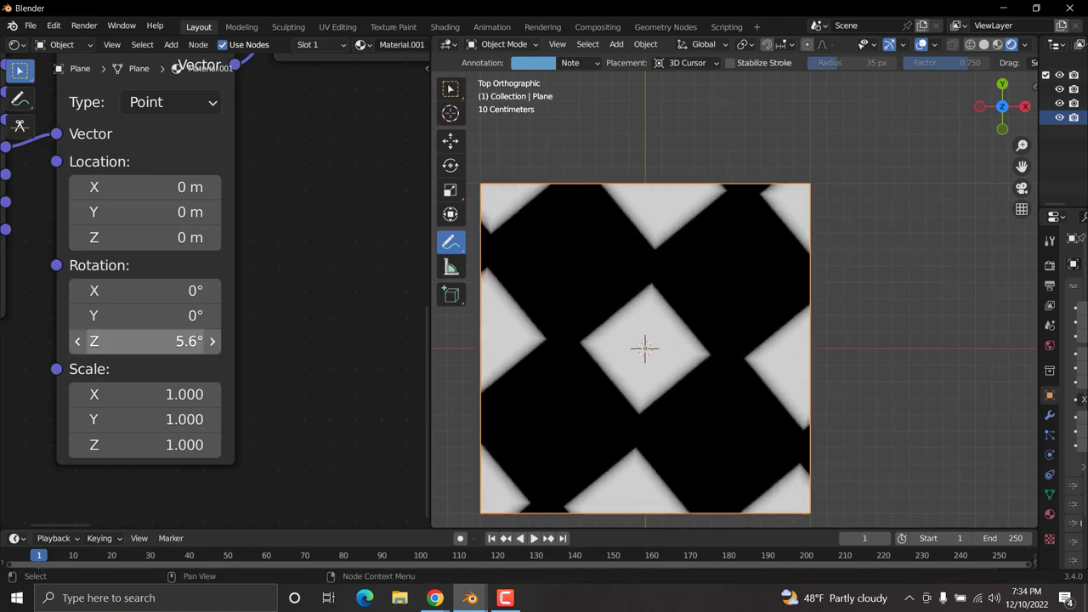
key("ctrl+z")
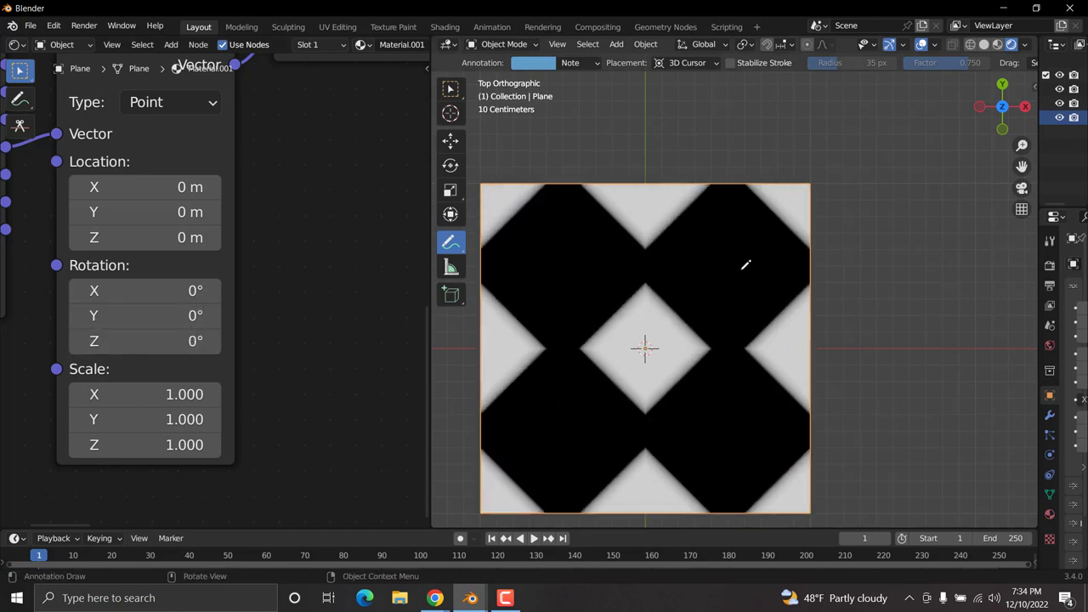
scroll(278, 231, "down", 4)
middle_click_drag(343, 212, 223, 318)
scroll(223, 295, "up", 2)
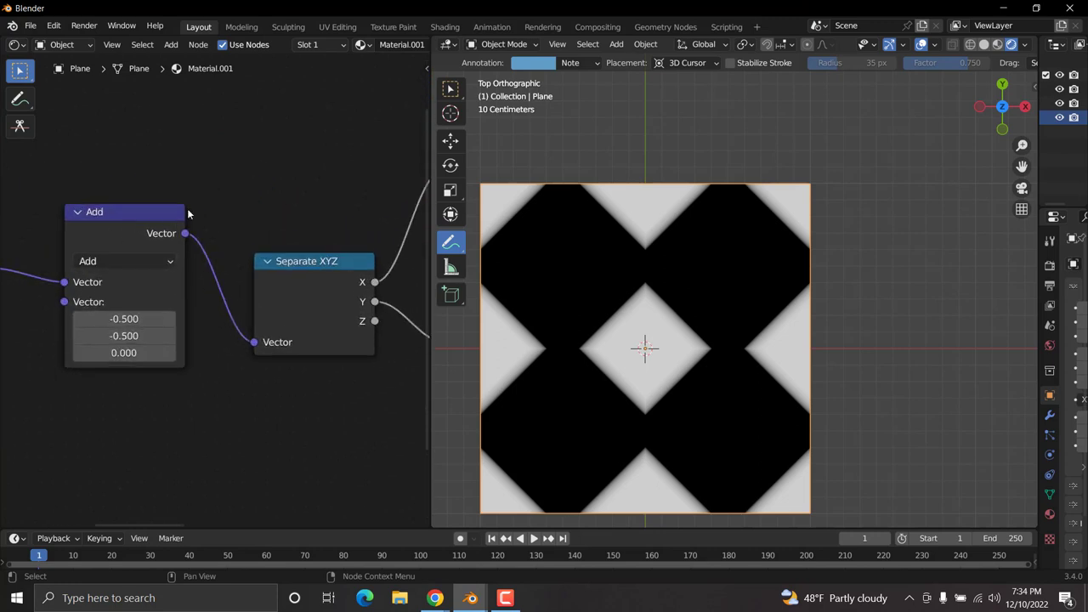
Insert a Vector Rotate node between the Add and Separate XYZ nodes and preview it.
key("shift+a")
type("vec")
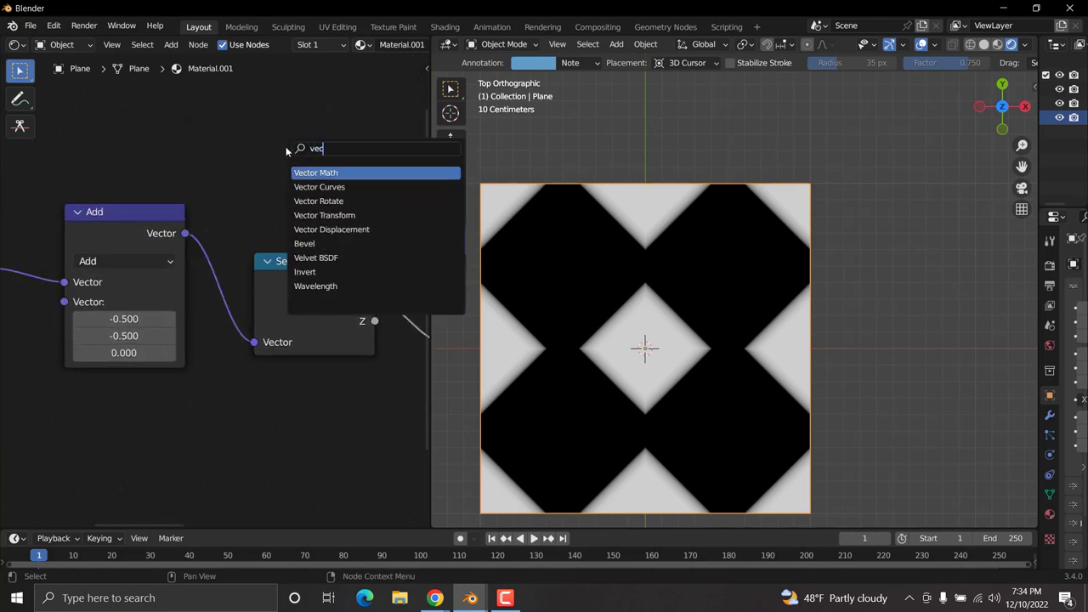
left_click(319, 201)
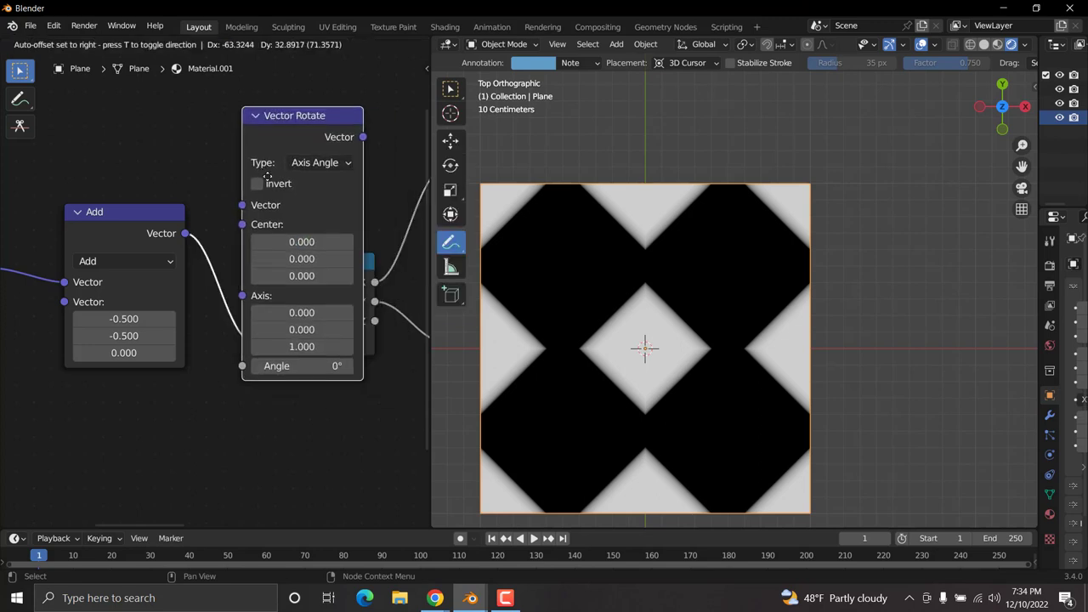
left_click(292, 248)
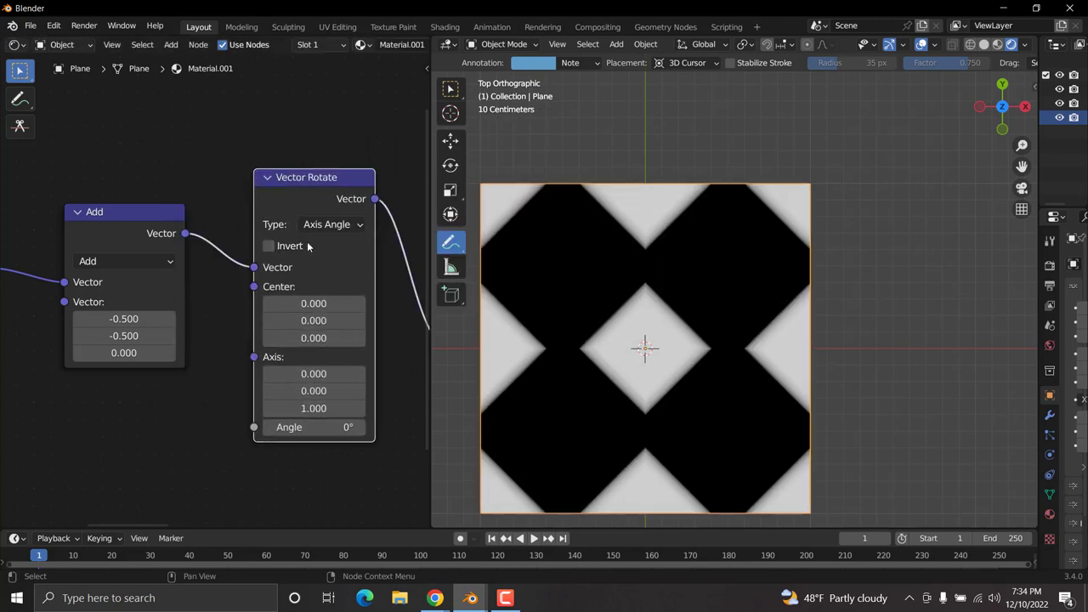
middle_click_drag(311, 168, 220, 221)
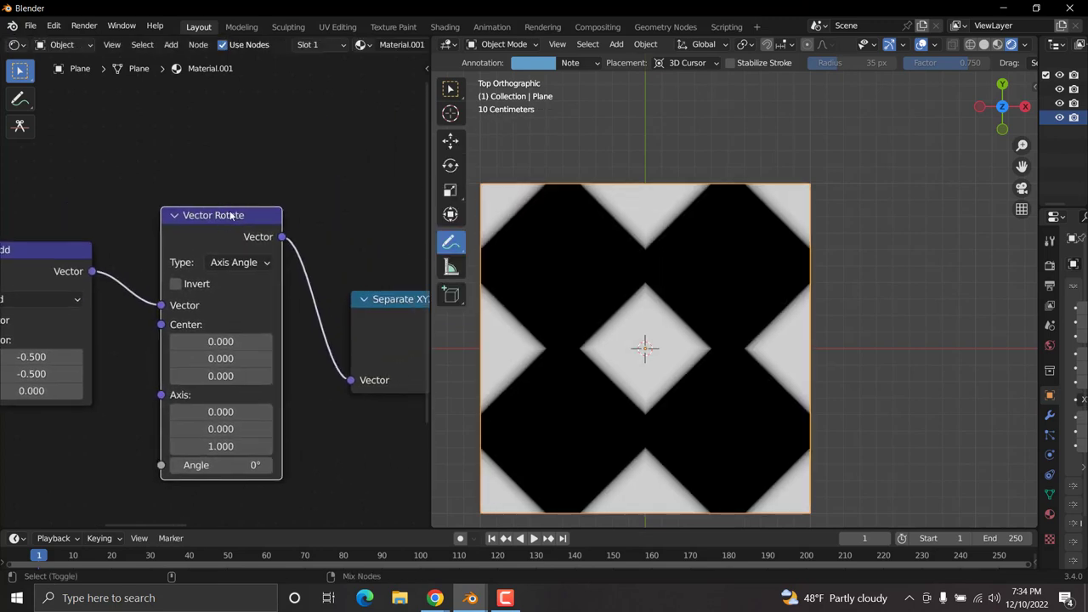
left_click(231, 217, "ctrl+shift")
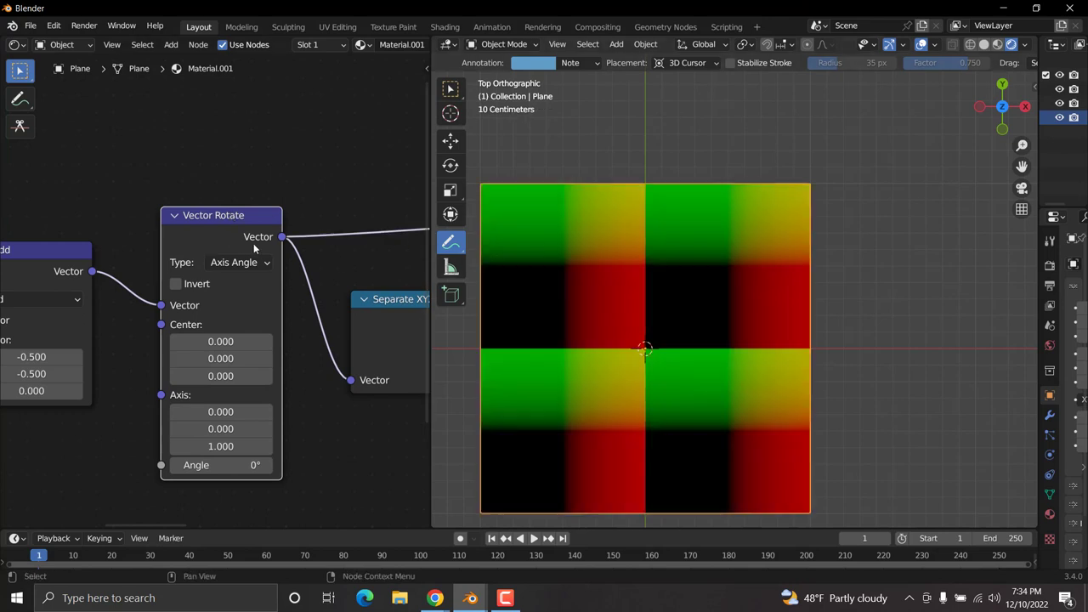
Set the Vector Rotate type to Z Axis with a 45° angle.
scroll(251, 255, "up", 2)
left_click(243, 253)
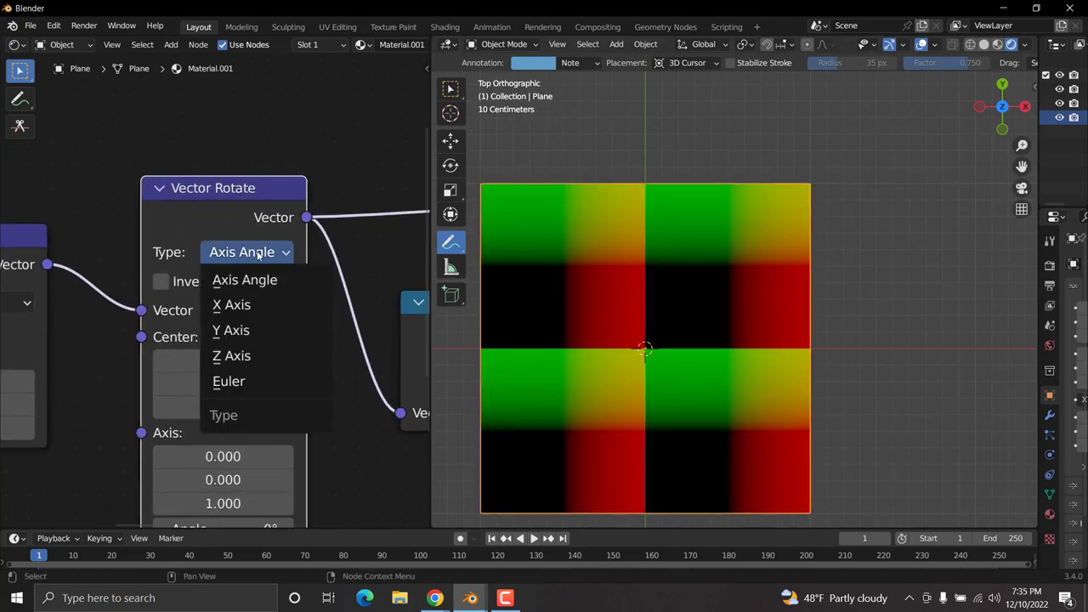
left_click(236, 358)
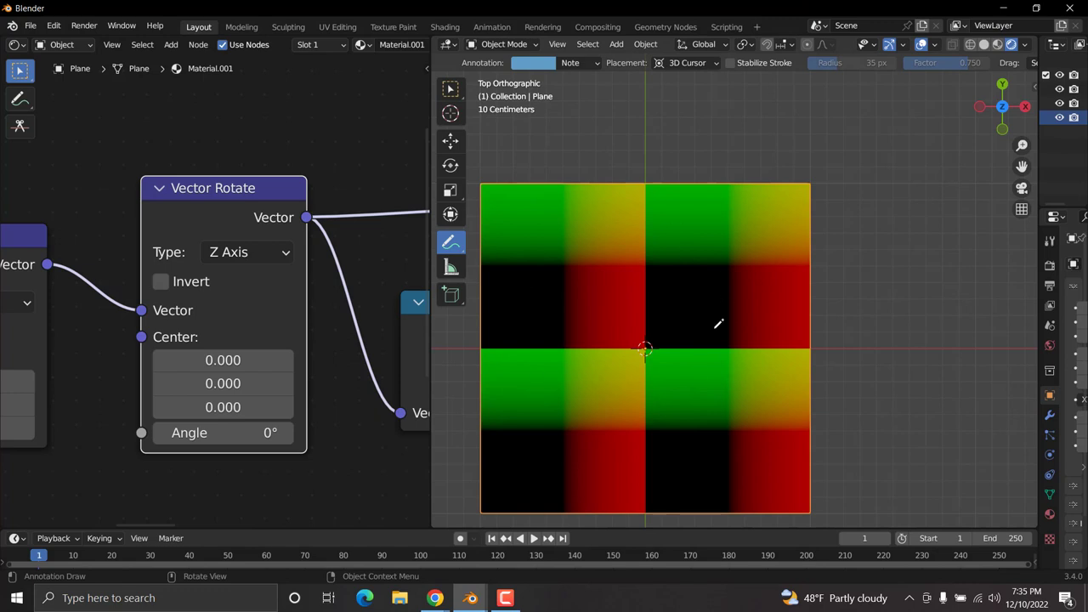
middle_click_drag(238, 474, 227, 388)
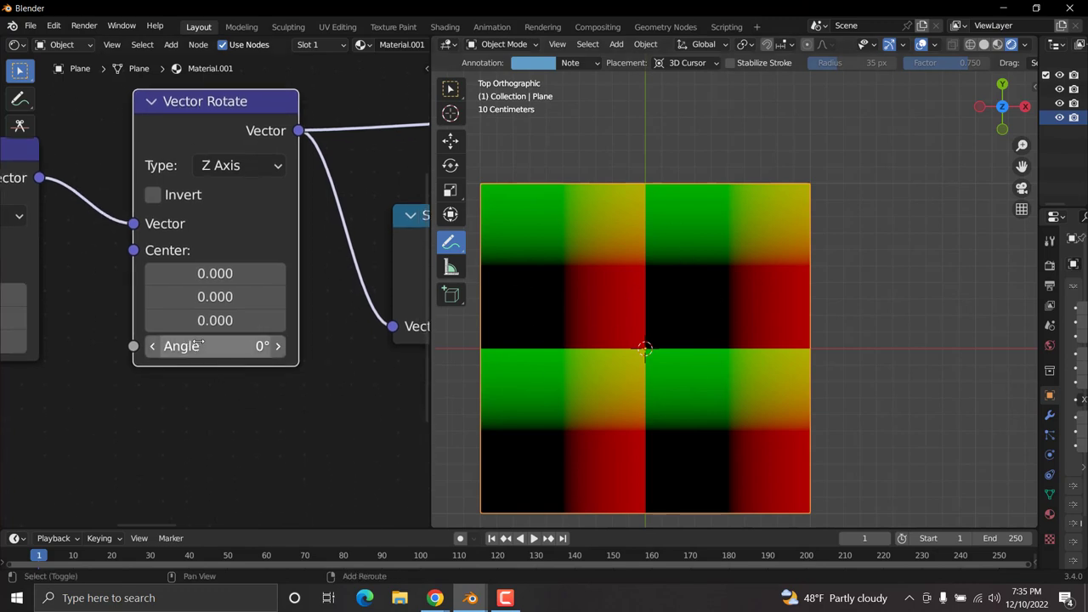
mouse_move(215, 346)
left_mouse_down()
mouse_move(345, 346)
mouse_move(210, 344)
left_mouse_up()
left_click(211, 345)
type("45")
key("Return")
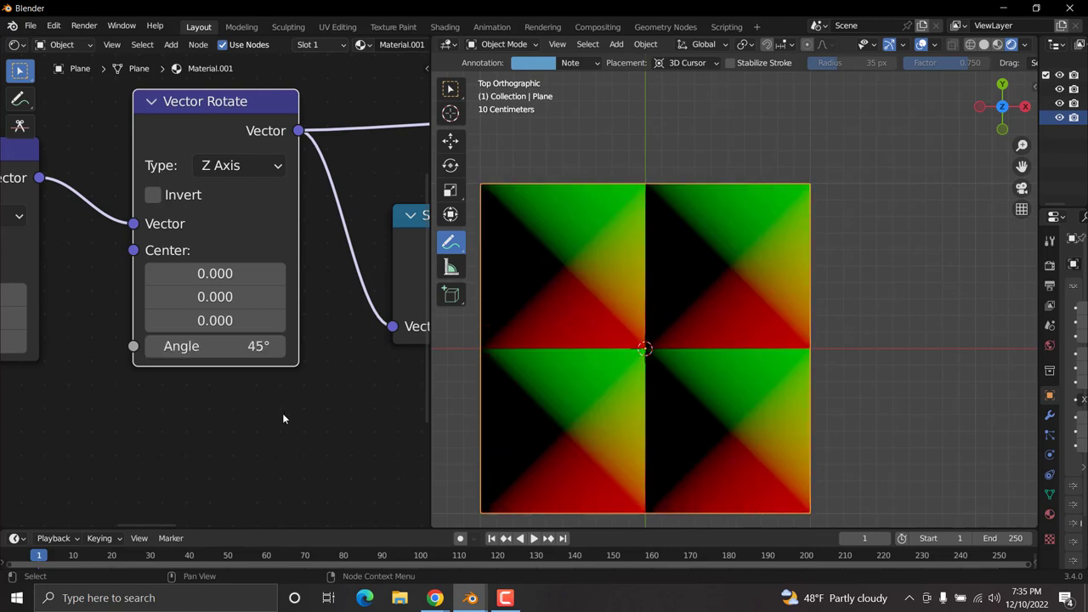
Preview the ColorRamp as a square tile grid and move Principled BSDF out from behind it.
scroll(186, 323, "down", 6)
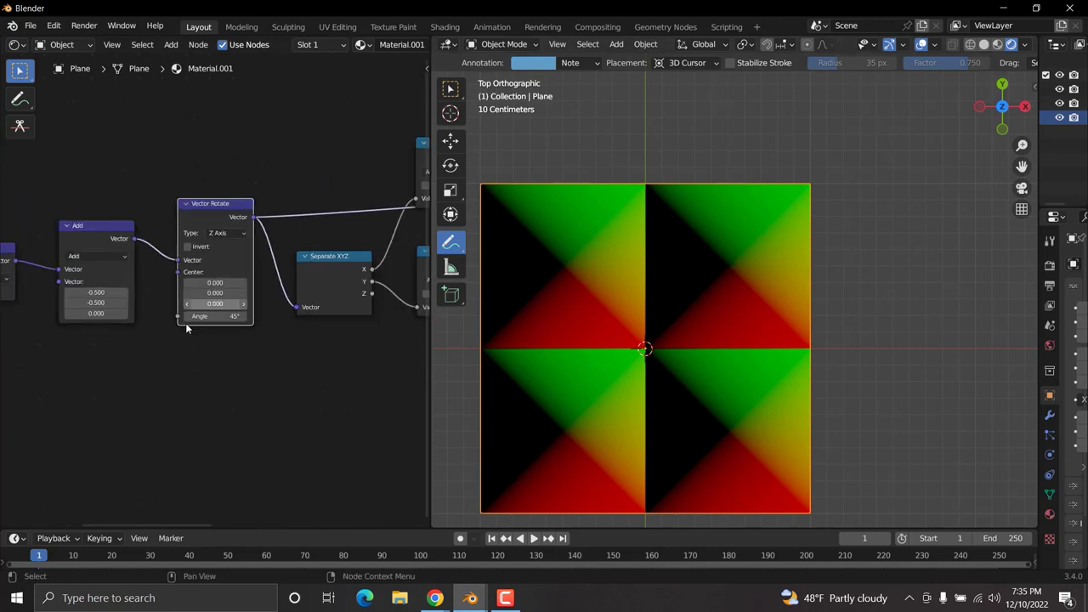
middle_click_drag(330, 213, 272, 240)
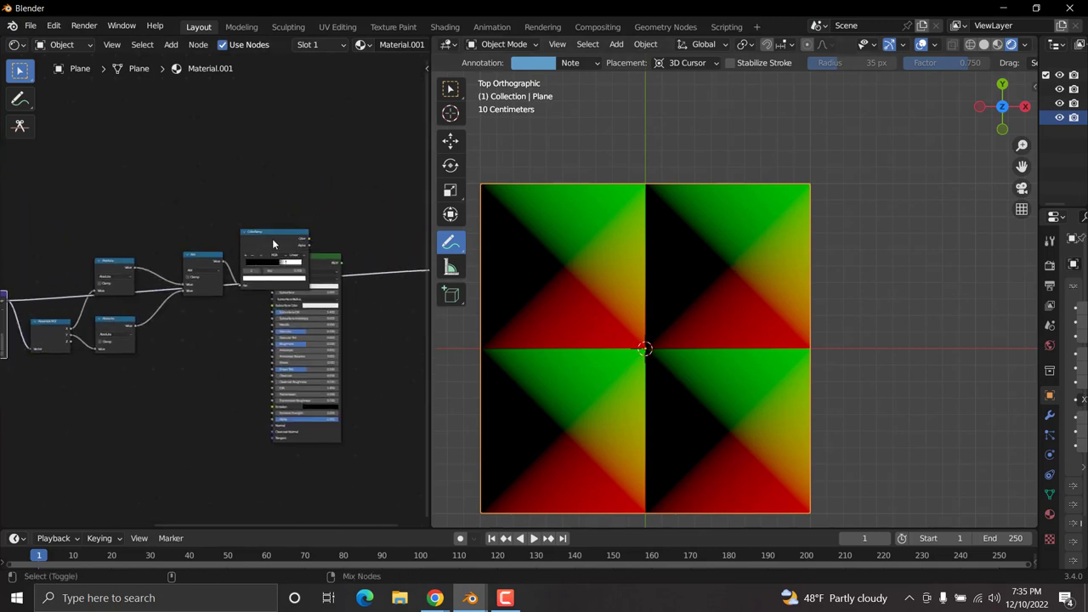
left_click(273, 243, "ctrl+shift")
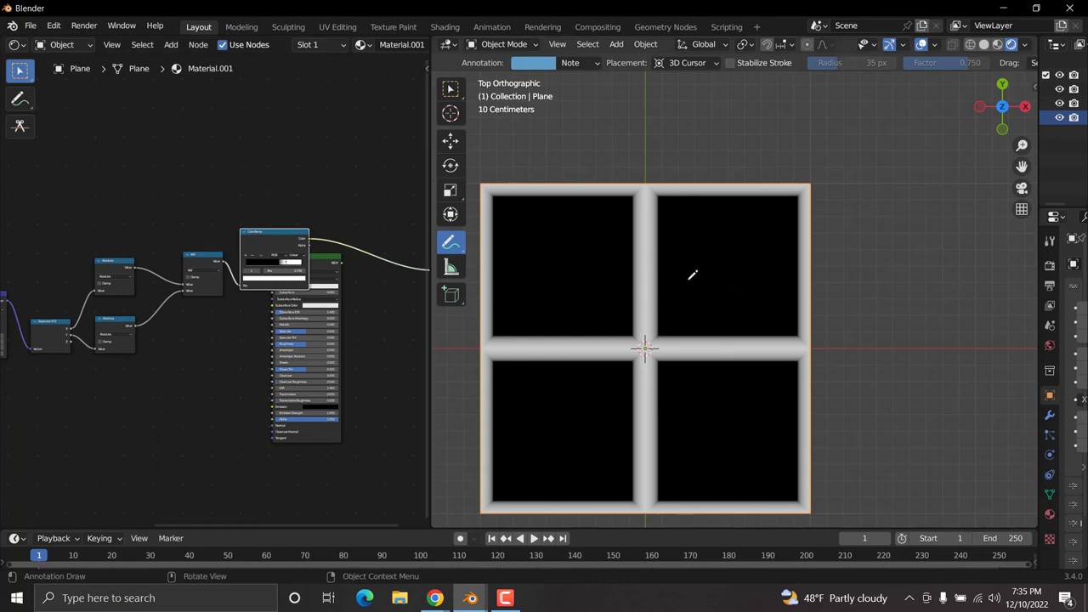
left_click_drag(326, 264, 426, 333)
middle_click_drag(153, 349, 328, 335)
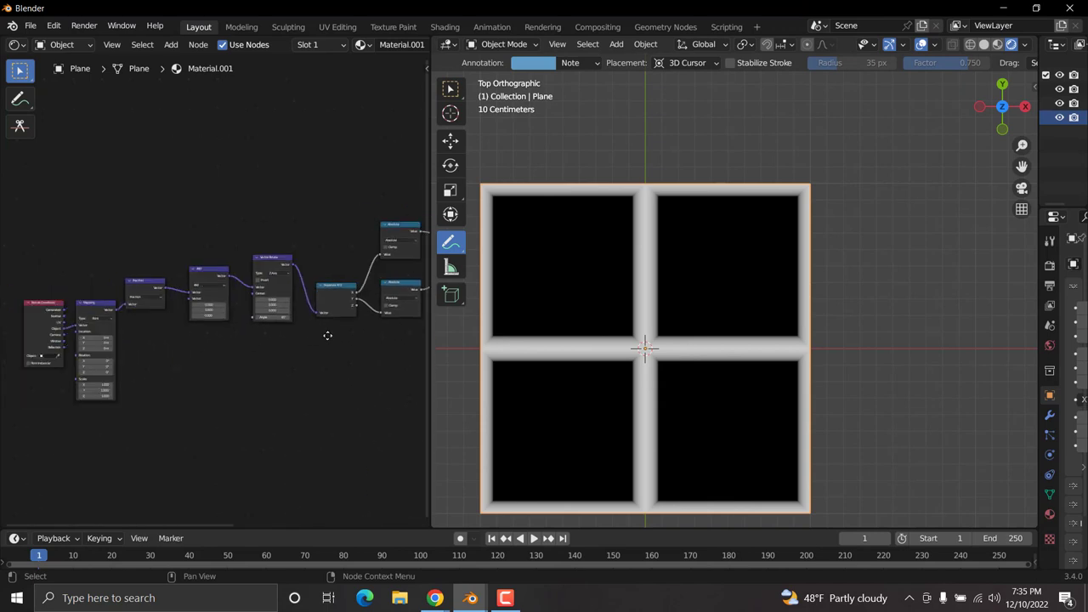
scroll(157, 369, "up", 3)
scroll(128, 382, "up", 2)
middle_click_drag(95, 388, 250, 287)
left_click(189, 242)
Move the Texture Coordinate and Mapping nodes up and to the left.
left_click(102, 241, "shift")
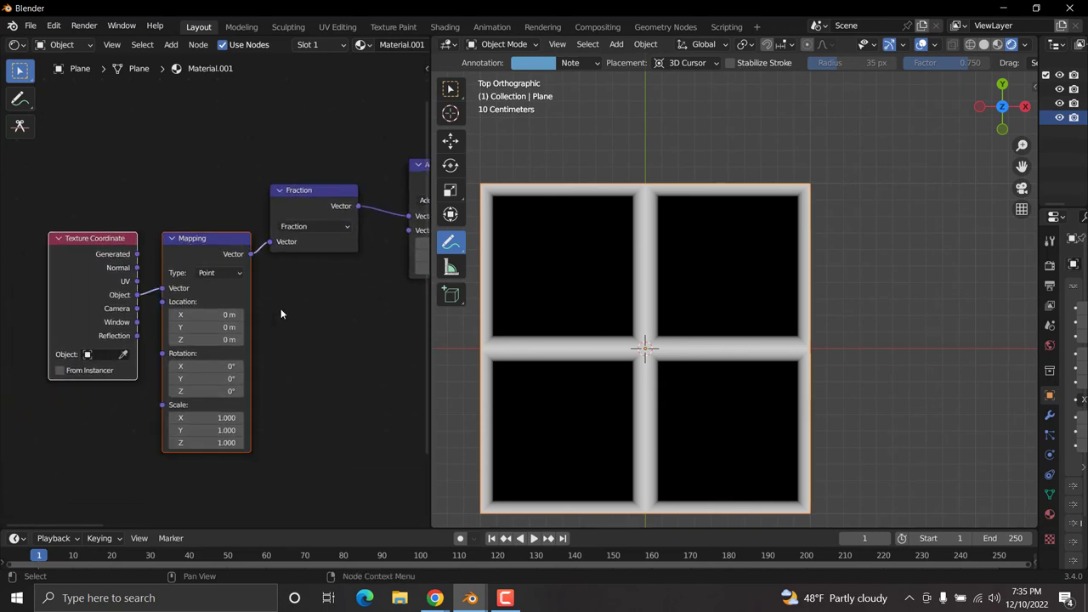
key("g")
left_click(197, 294)
scroll(255, 334, "up", 2)
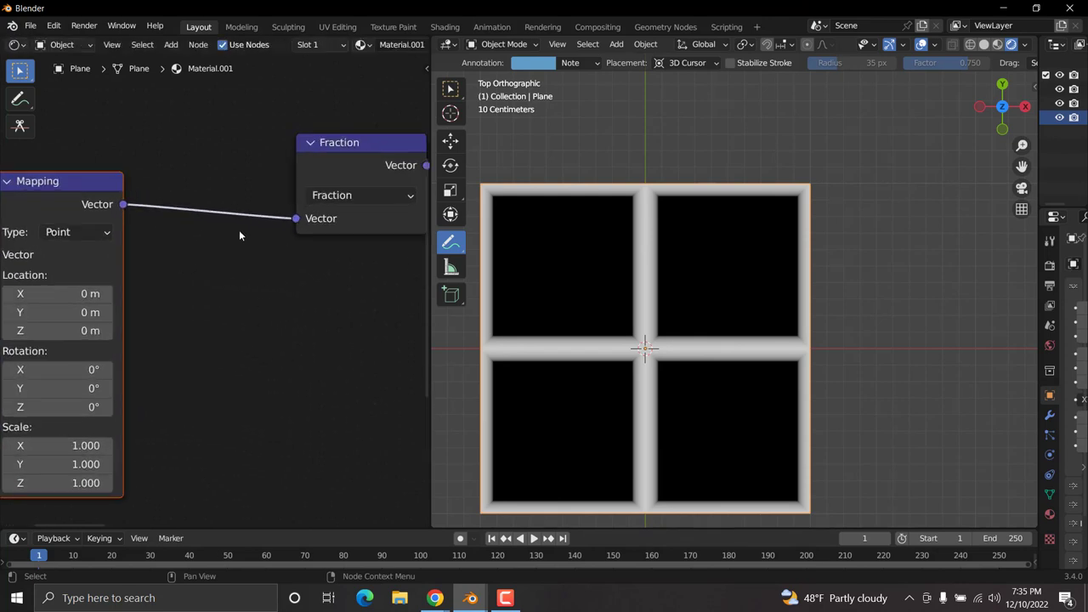
Duplicate the Fraction node as a Scale operation and insert it between Mapping and Fraction.
left_click(367, 150)
key("shift+d")
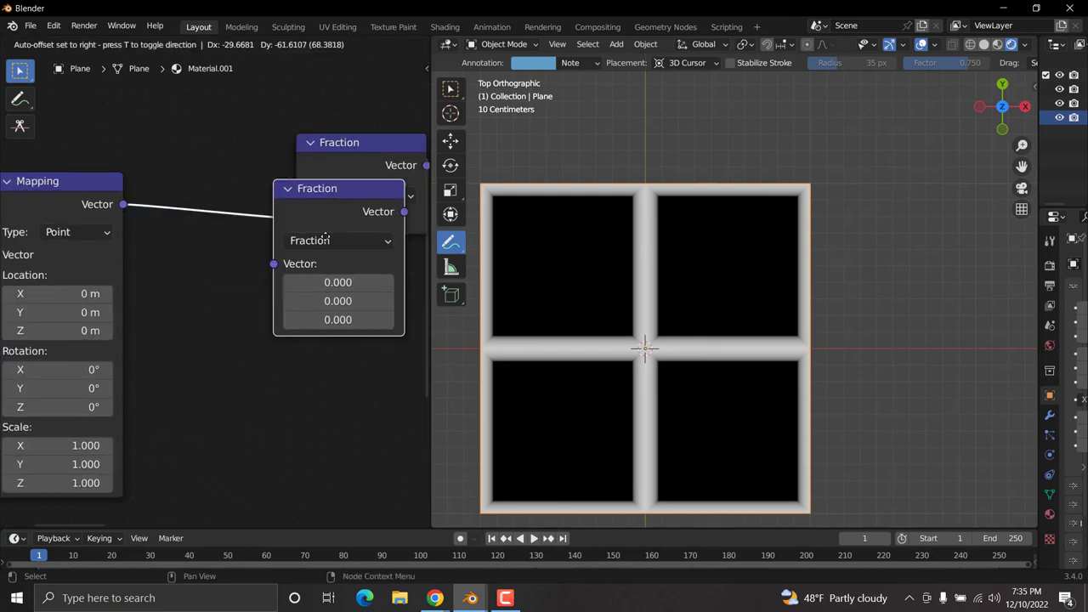
left_click(264, 322)
left_click(263, 369)
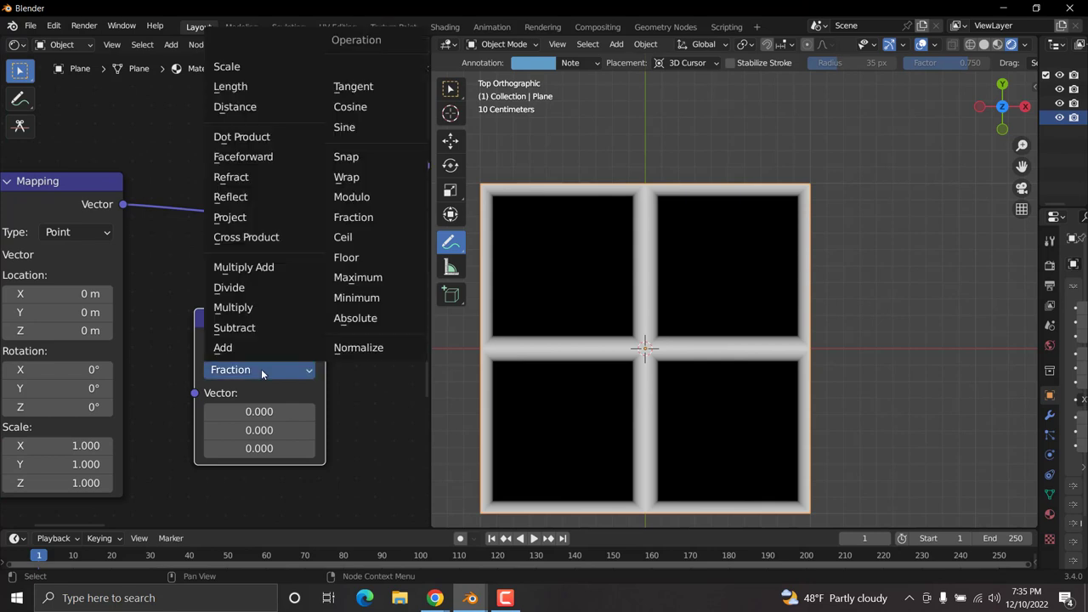
left_click(228, 67)
left_click_drag(244, 330, 201, 188)
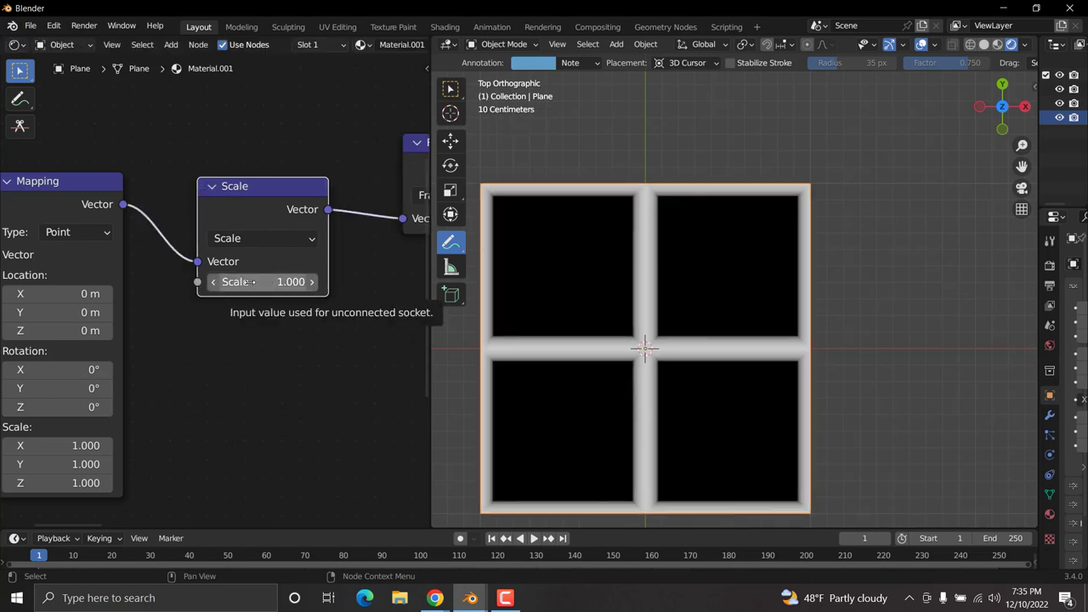
Set the Scale node's scale factor to 1.
left_click_drag(252, 281, 366, 281)
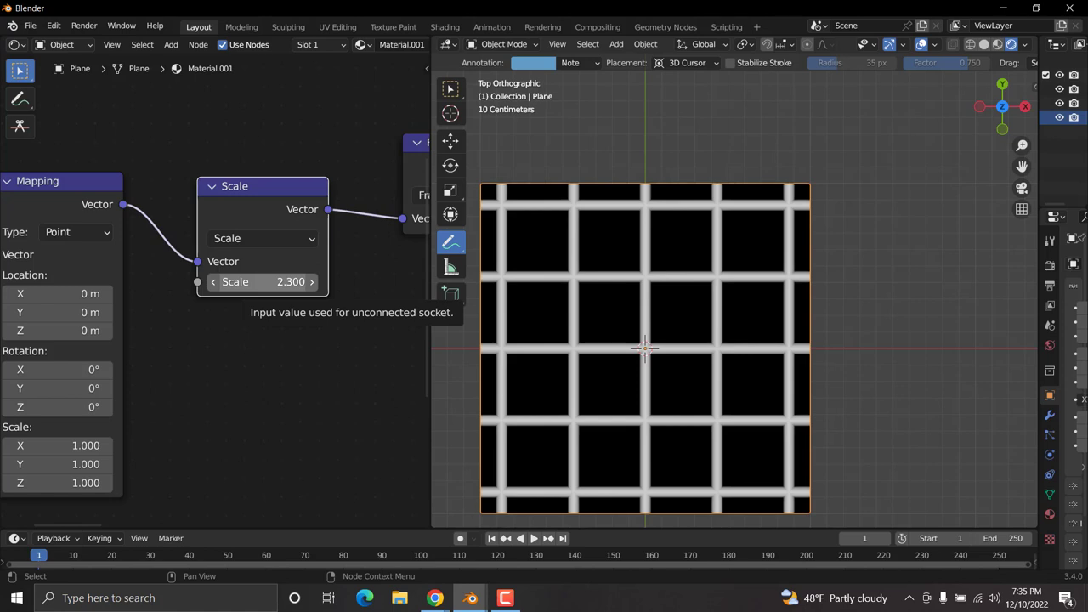
left_click(255, 281)
type("1")
key("Return")
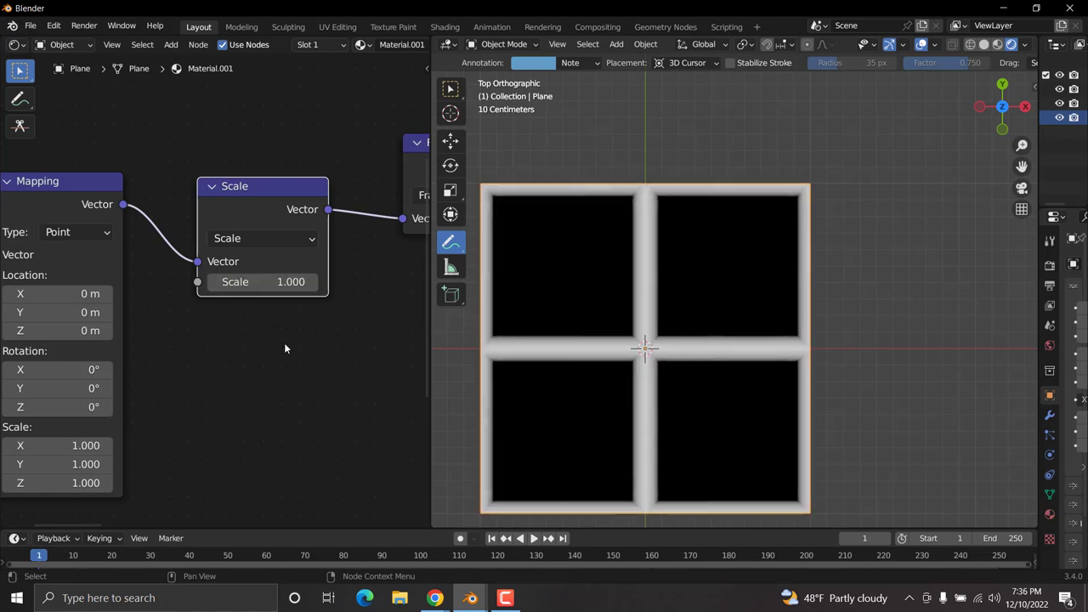
Pan to the end of the node chain and move Principled BSDF up beside the ColorRamp.
scroll(285, 342, "down", 6)
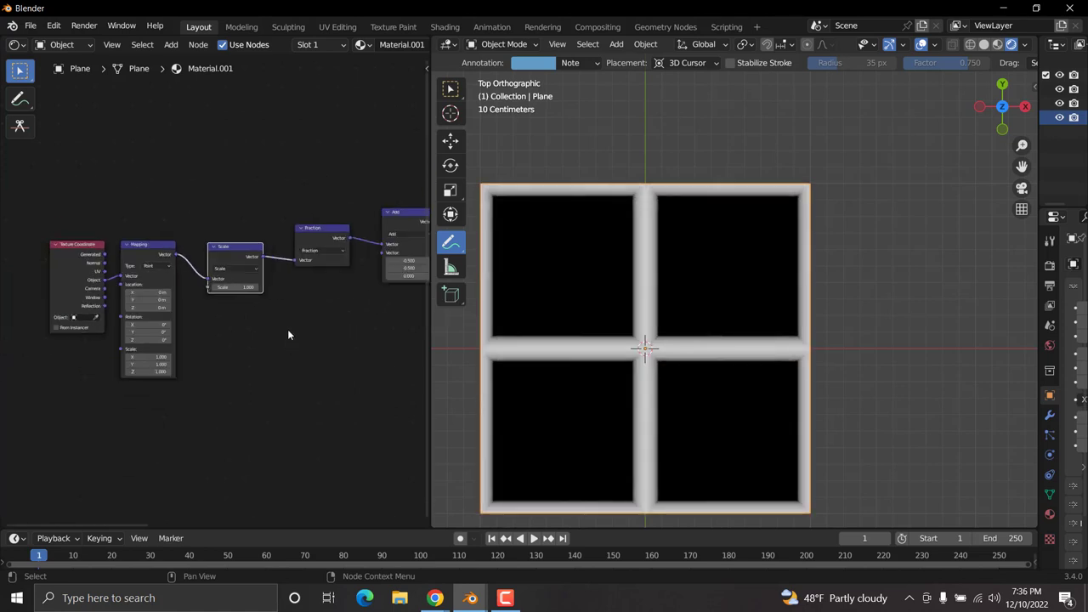
middle_click_drag(357, 301, 193, 314)
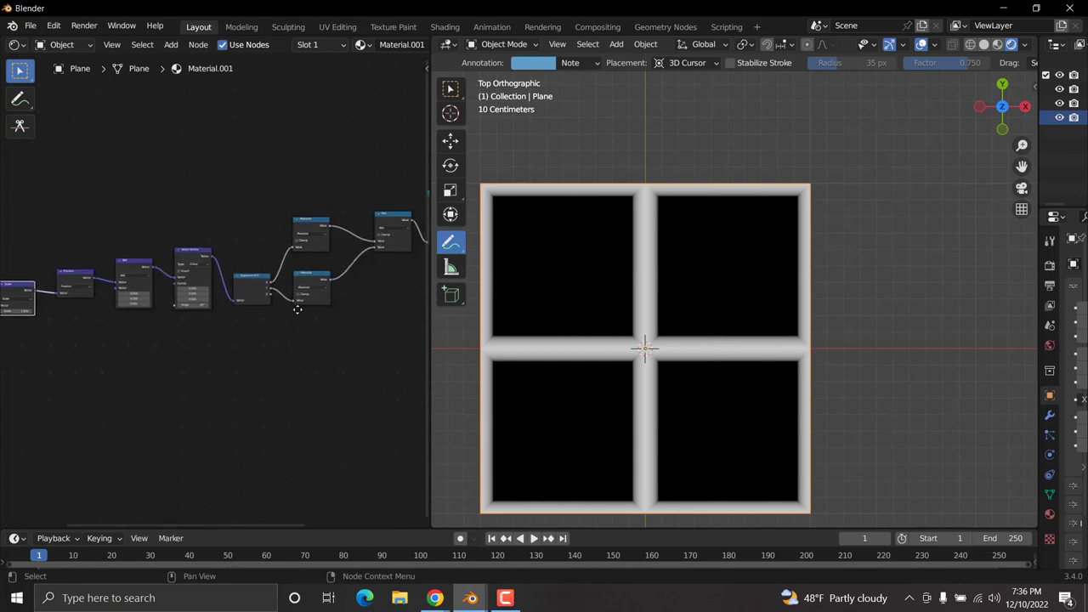
scroll(259, 316, "down", 5)
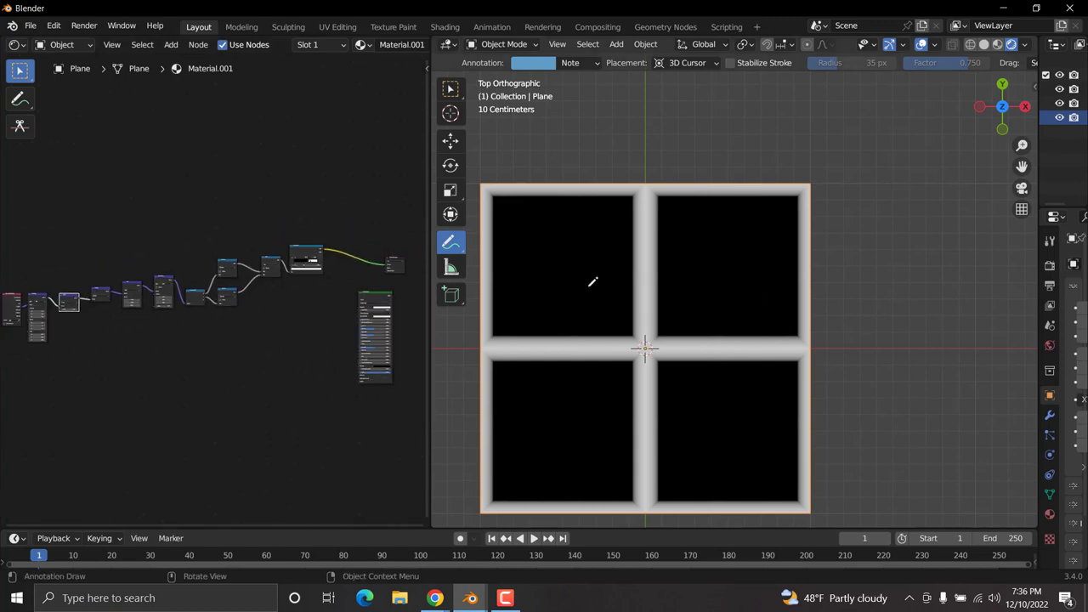
middle_click_drag(289, 296, 221, 274)
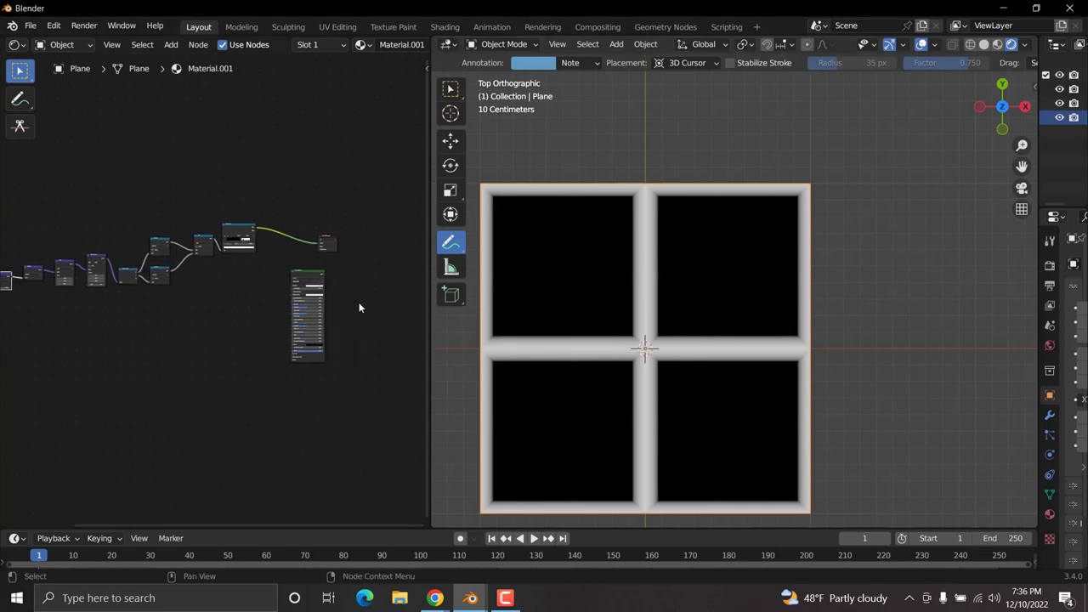
scroll(361, 297, "up", 5)
middle_click_drag(315, 263, 164, 292)
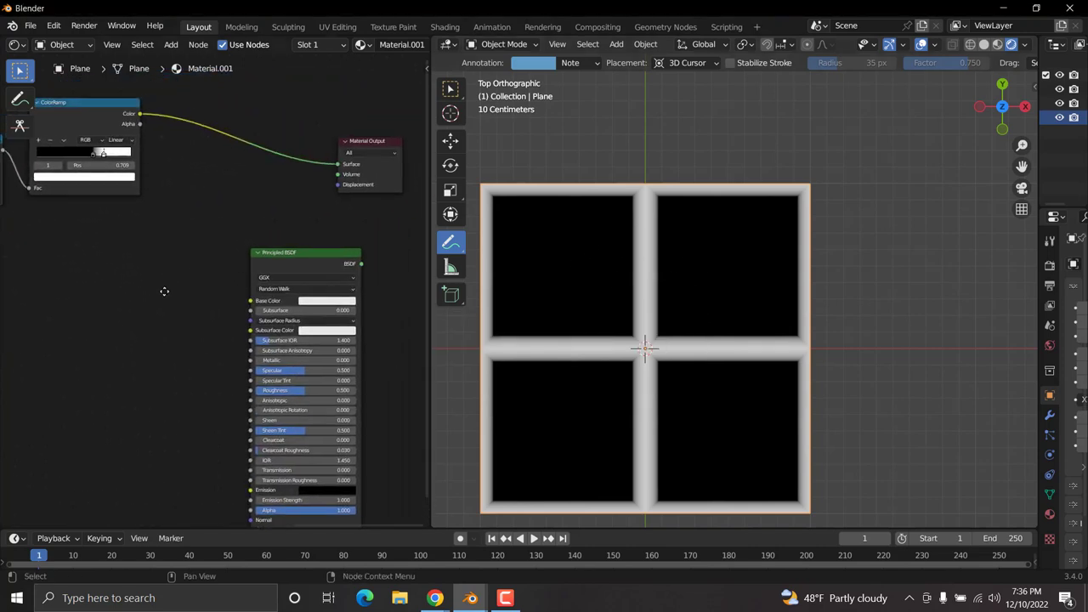
left_click_drag(321, 256, 283, 213)
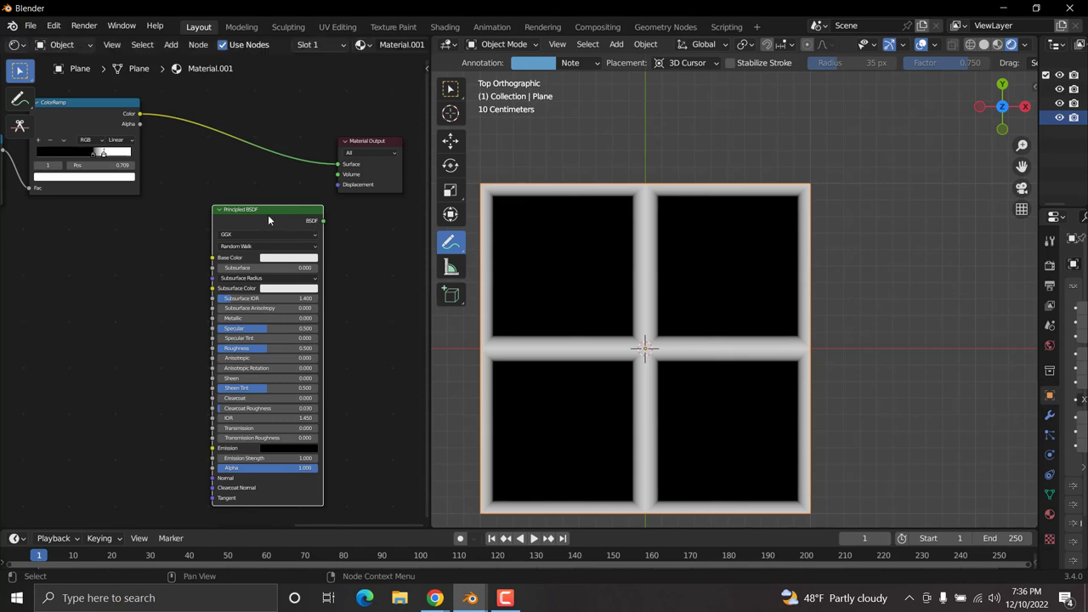
middle_click_drag(83, 310, 166, 304)
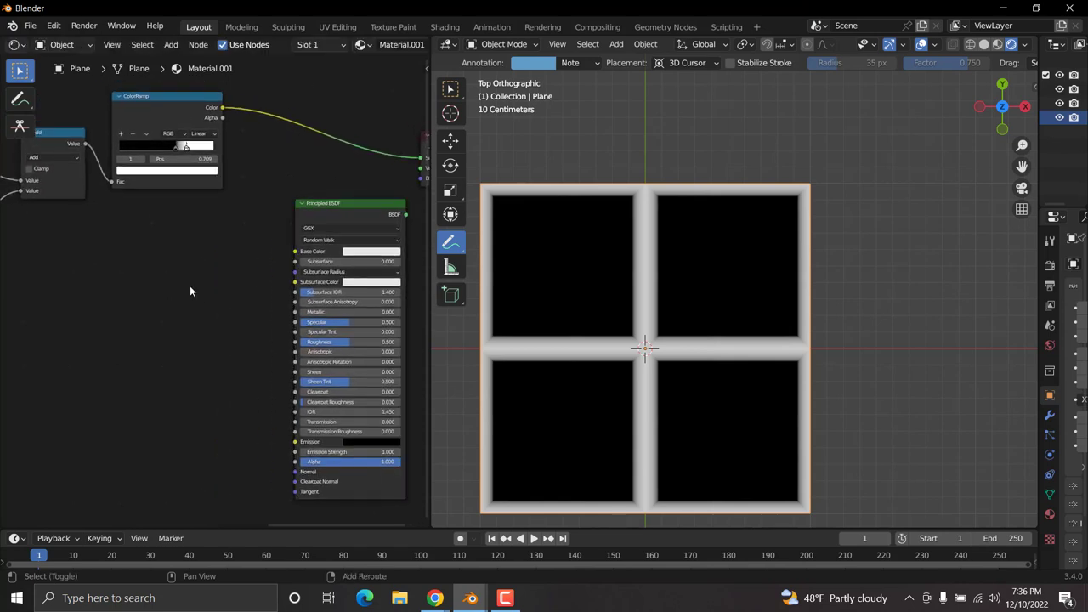
Add a Musgrave Texture node via the 'musgrave' search.
key("shift+a")
left_click(190, 285)
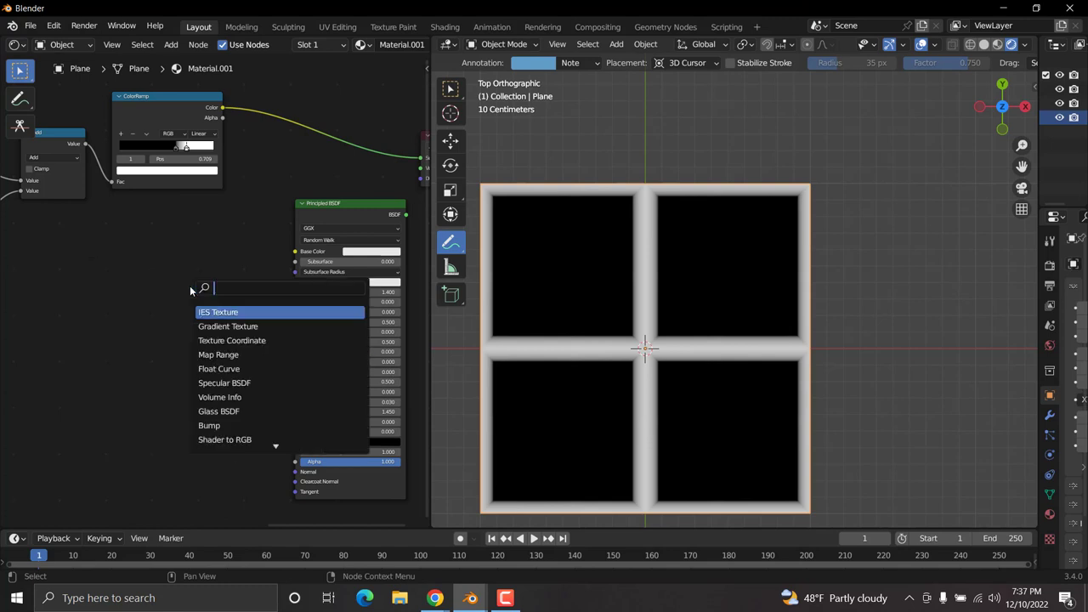
type("musgrave")
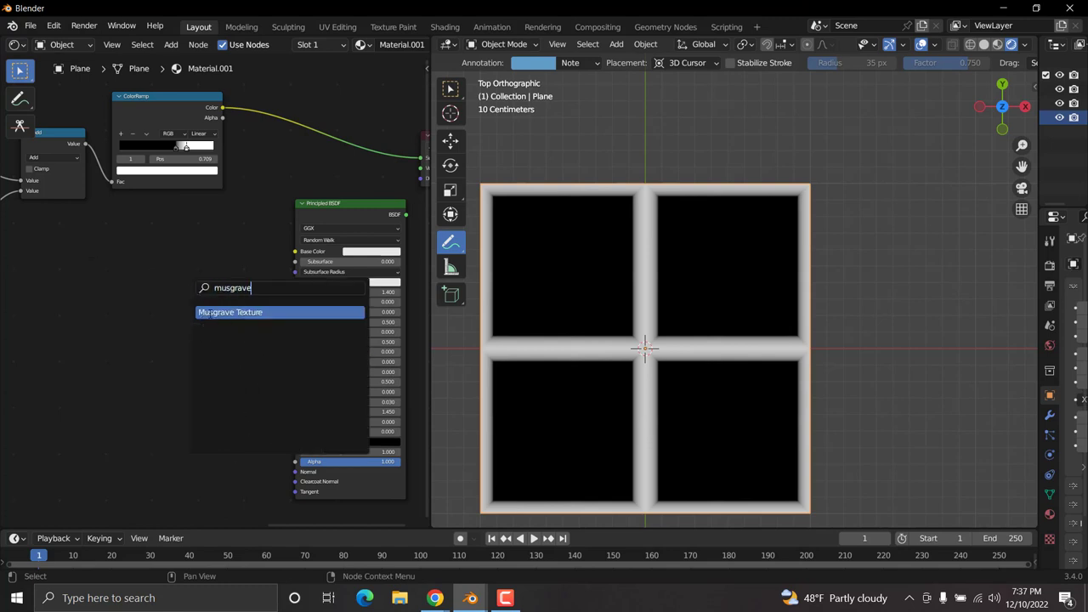
key("Return")
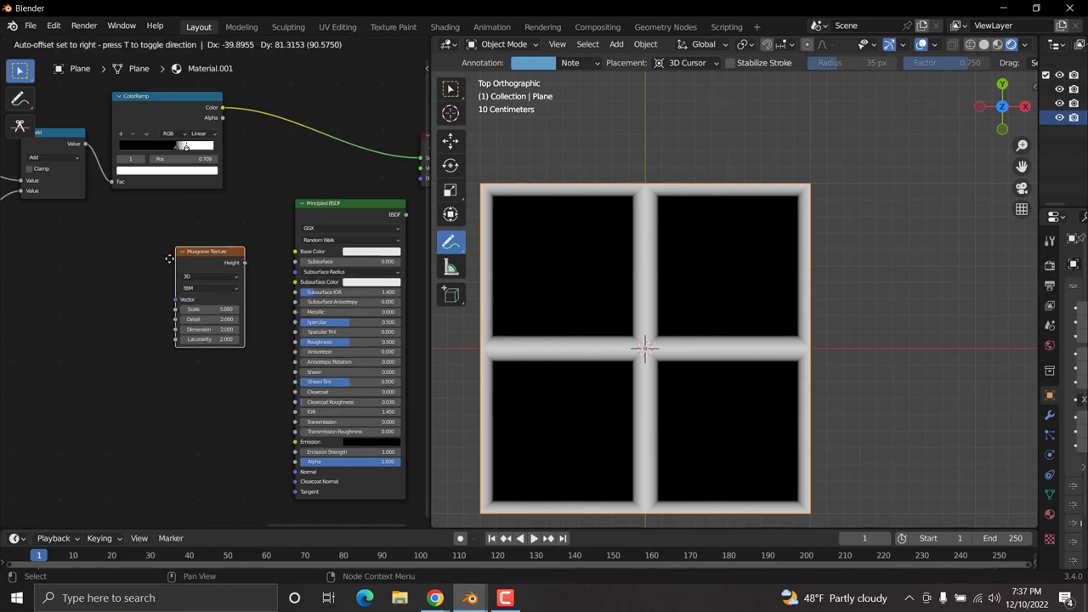
left_click(196, 228)
Move the Musgrave Texture and Principled BSDF nodes up to the top of the tree.
middle_click_drag(195, 227, 235, 351)
left_click_drag(235, 351, 223, 118)
middle_click_drag(261, 303, 186, 325)
left_click_drag(297, 356, 311, 156)
Connect Mapping's Vector output to the Musgrave Texture and preview its Height noise.
middle_click_drag(213, 297, 244, 280)
scroll(122, 341, "down", 3)
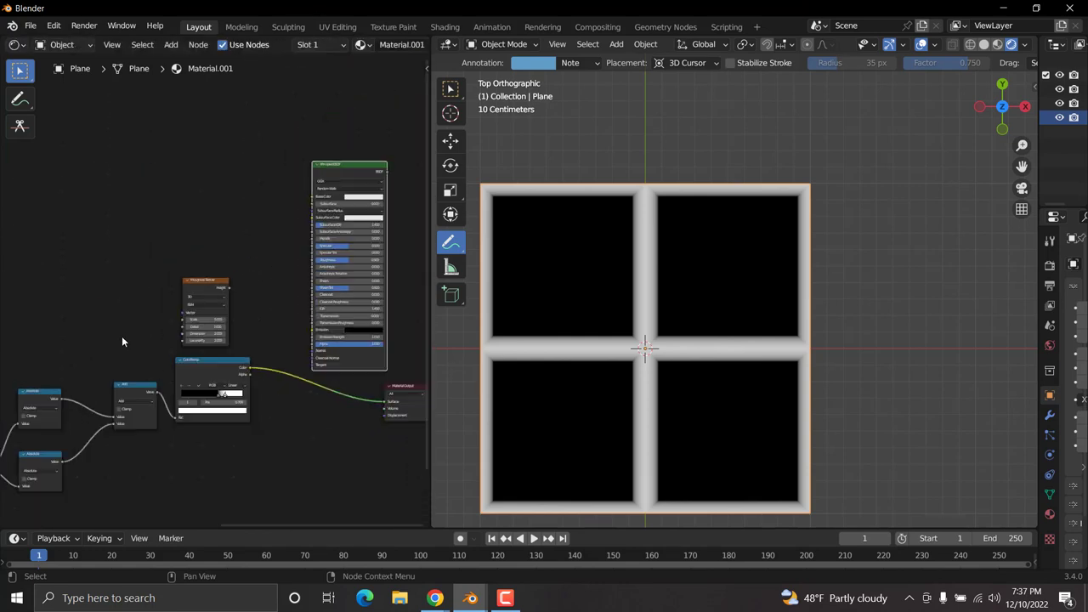
middle_click_drag(61, 359, 186, 325)
scroll(161, 331, "up", 1)
scroll(228, 357, "down", 2)
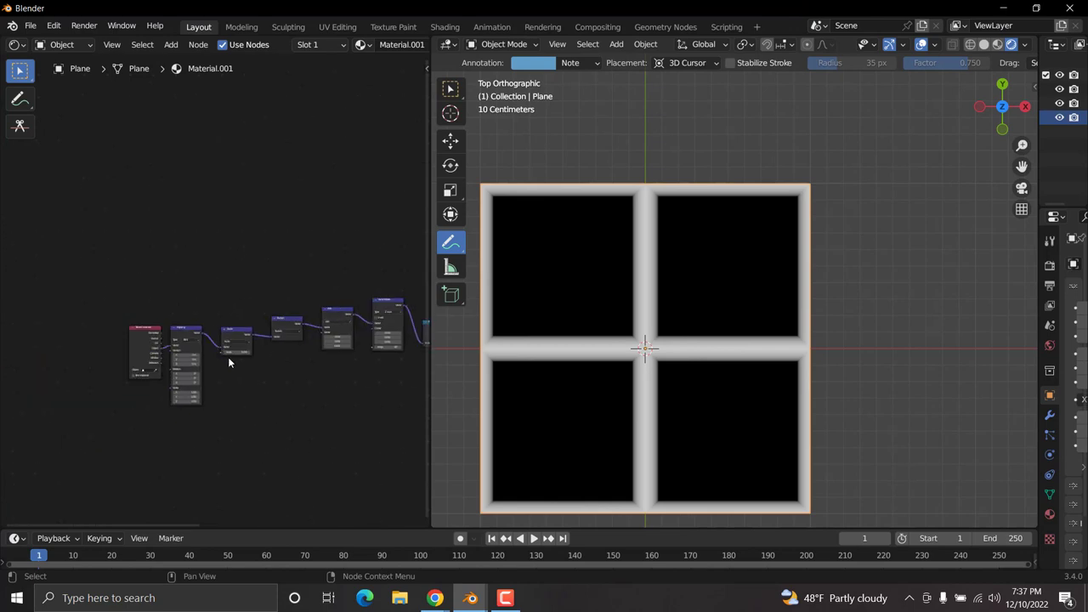
scroll(182, 401, "up", 5)
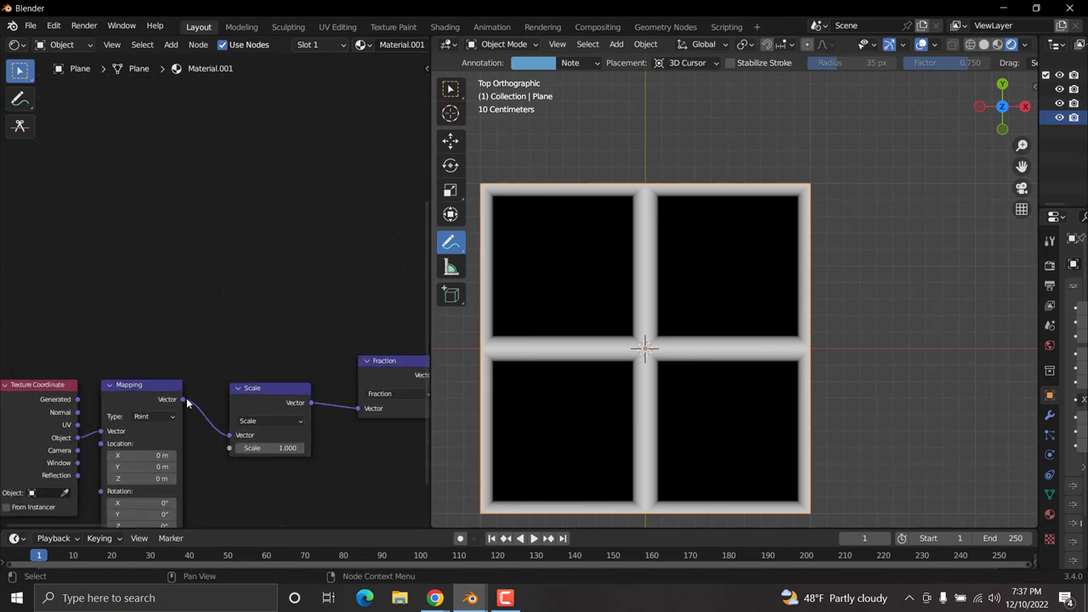
left_click_drag(183, 400, 219, 206)
middle_click_drag(275, 187, 251, 249)
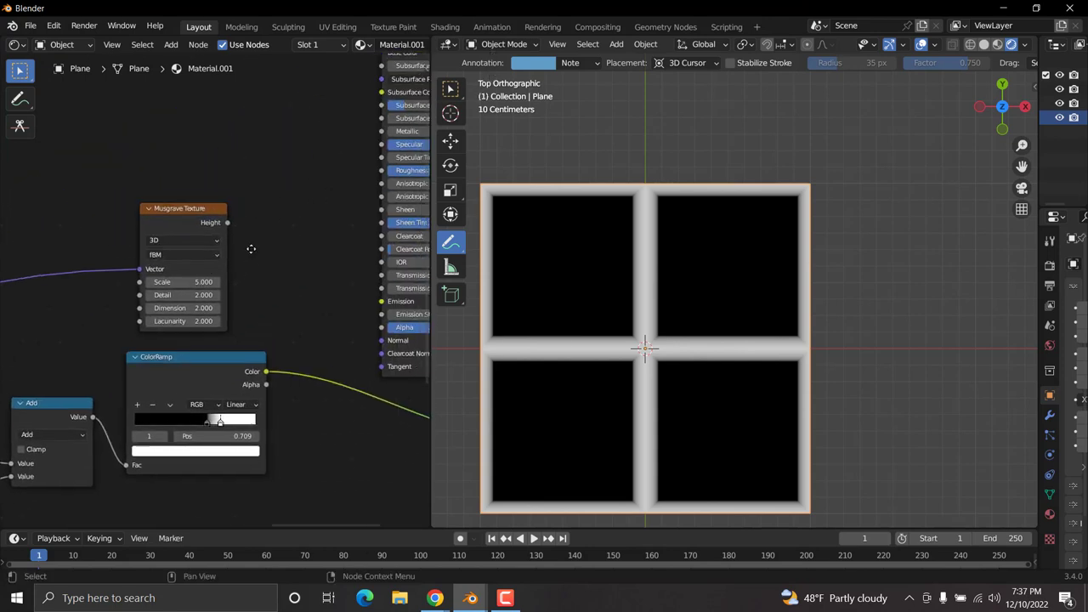
left_click(196, 218, "ctrl+shift")
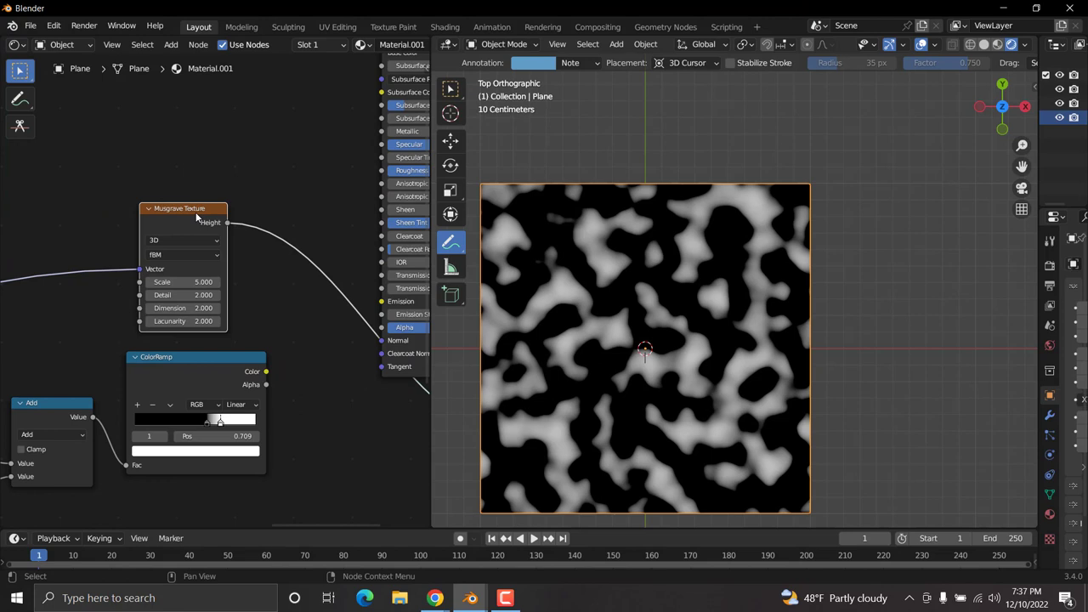
Shift the Principled BSDF node right and search 'color' for a ColorRamp node.
middle_click_drag(322, 204, 187, 273)
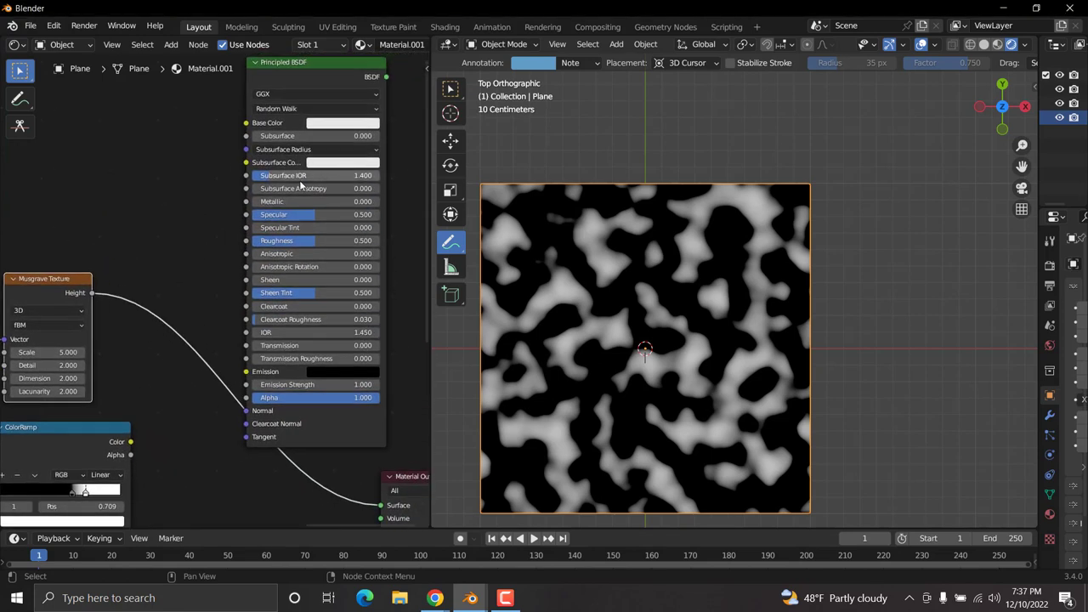
scroll(328, 166, "down", 2)
left_click_drag(288, 106, 342, 104)
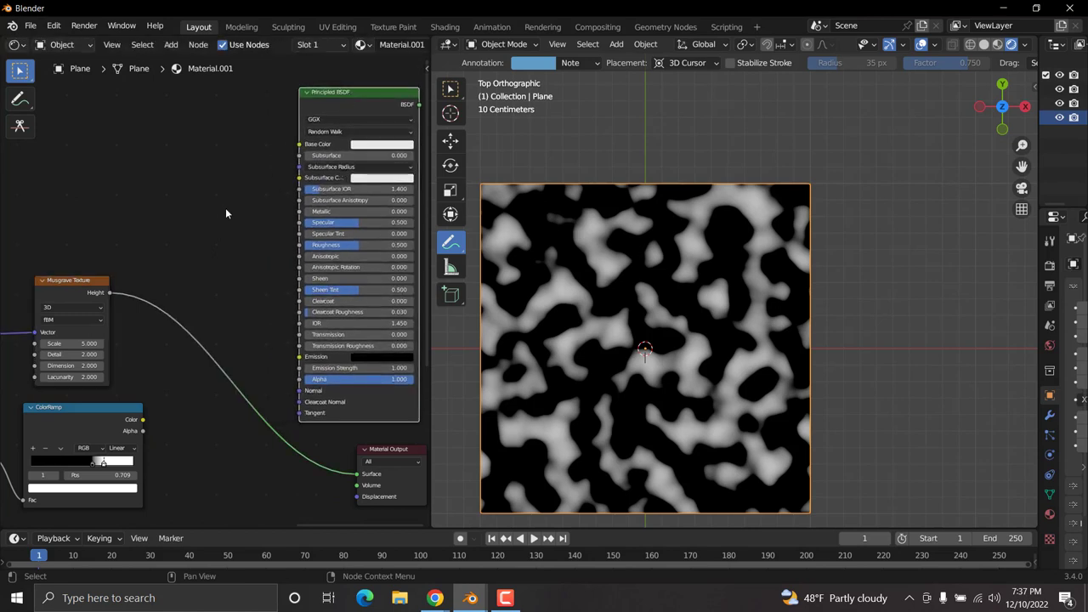
key("shift+a")
type("co")
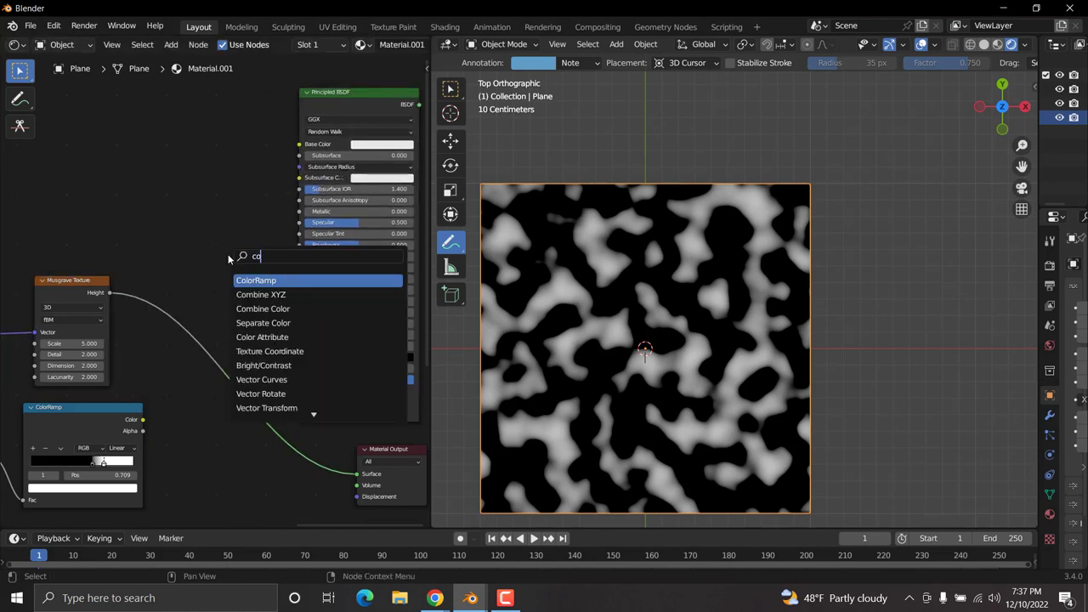
type("lor")
Drop the new ColorRamp onto the Musgrave Height output link.
key("Return")
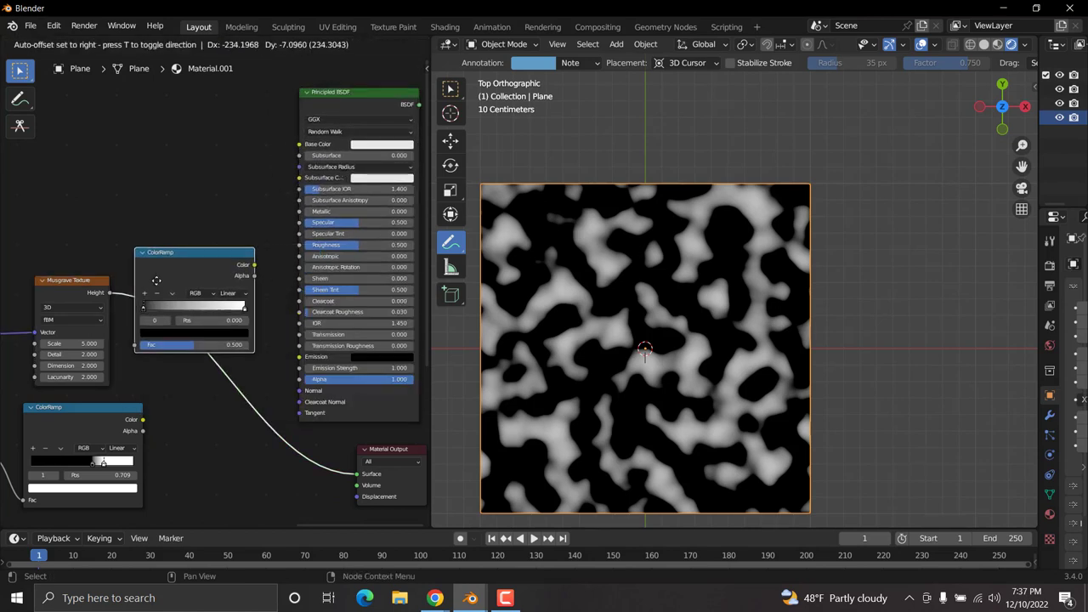
left_click(163, 280)
scroll(172, 369, "up", 3)
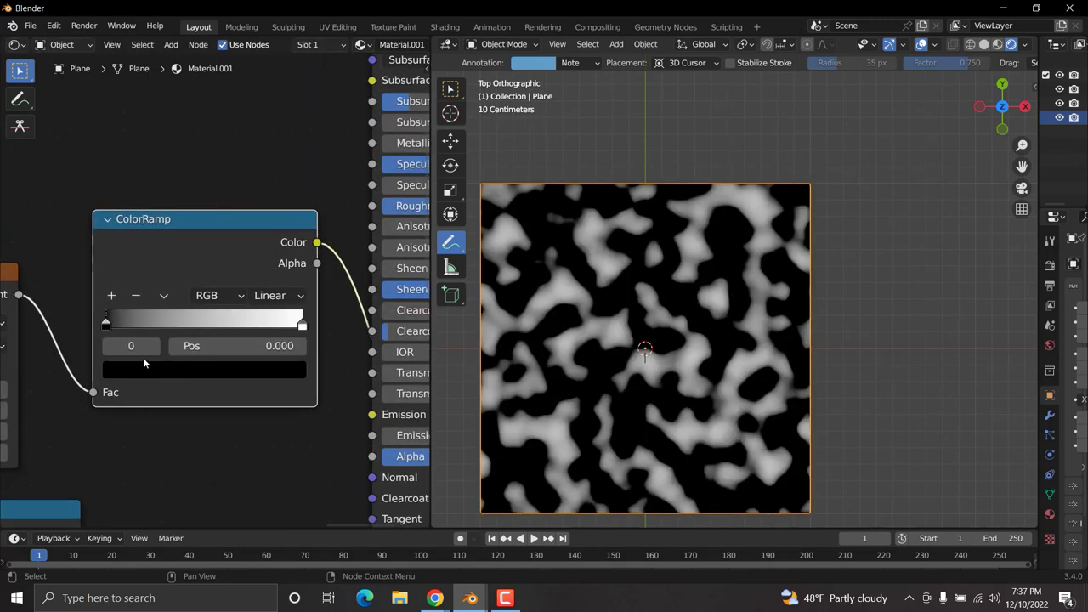
middle_click_drag(143, 357, 246, 298)
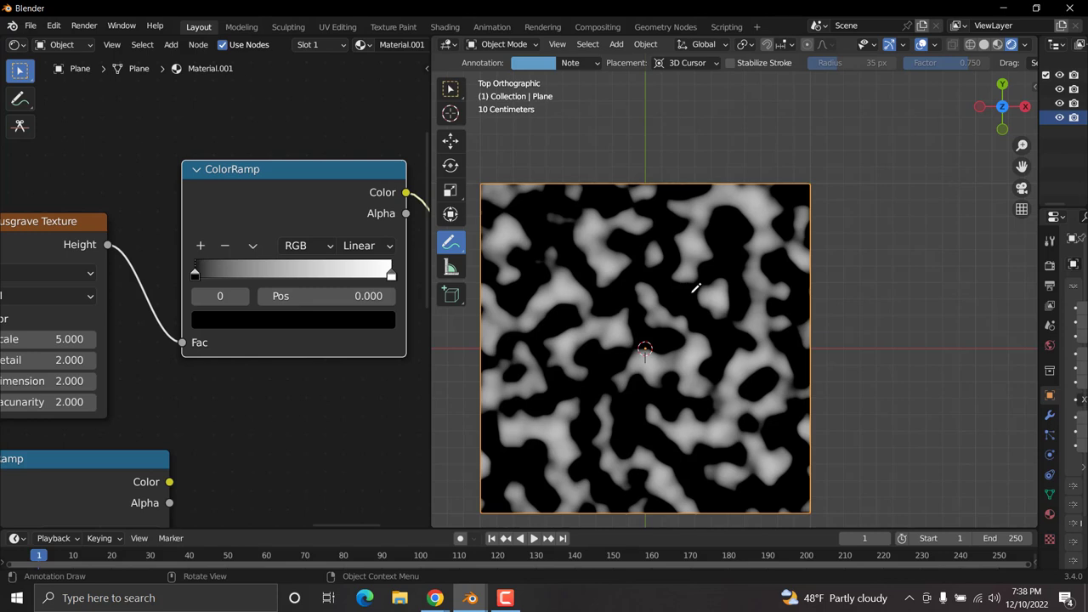
Set the left ColorRamp stop to brown hex A6632A.
left_click(227, 320)
left_click(331, 208)
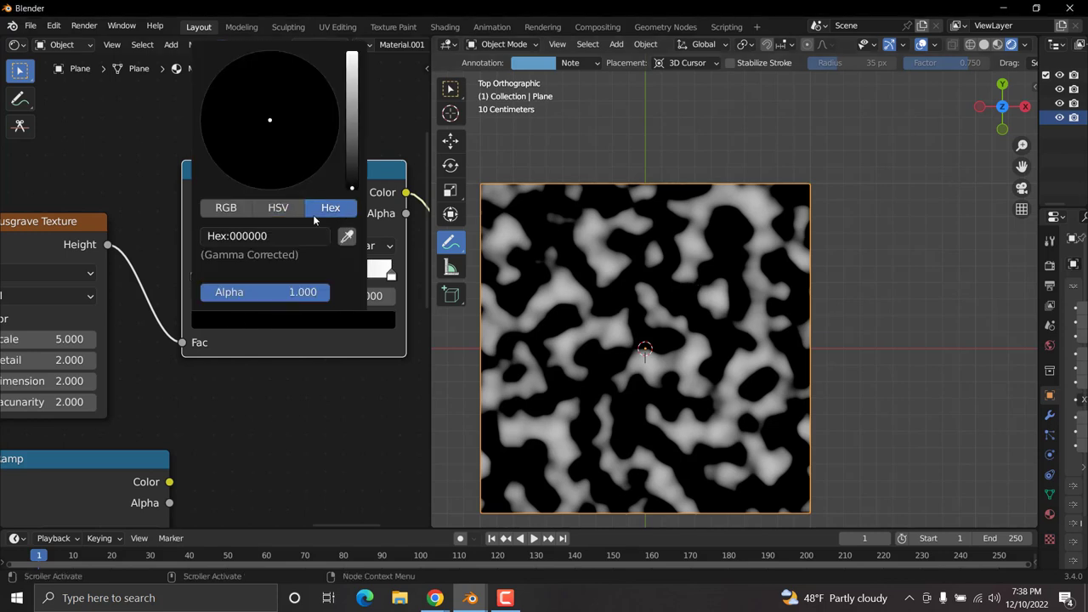
key("ctrl+v")
left_click(272, 236)
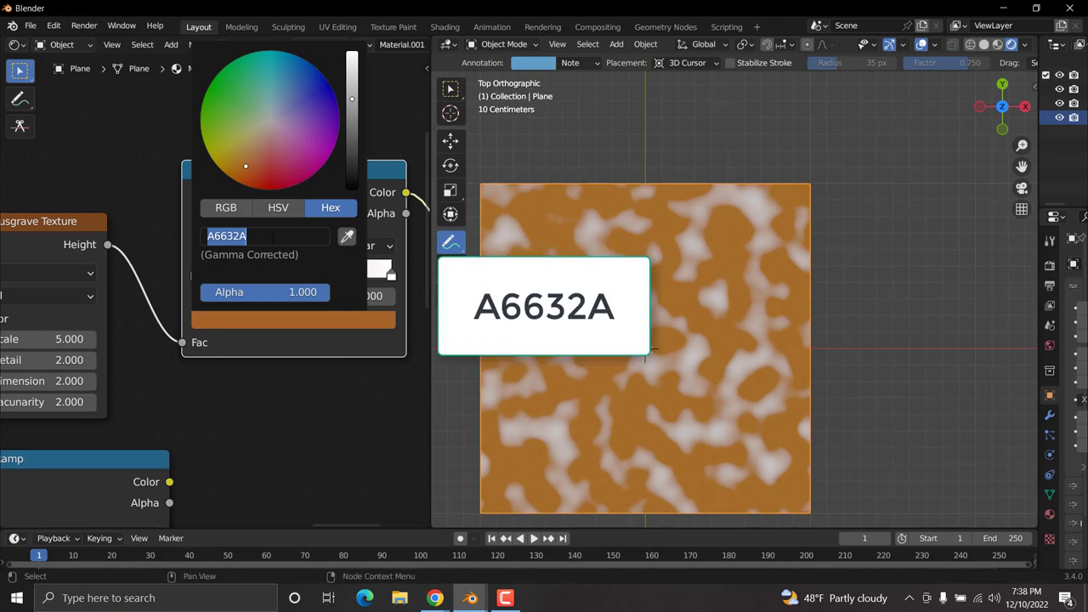
key("Return")
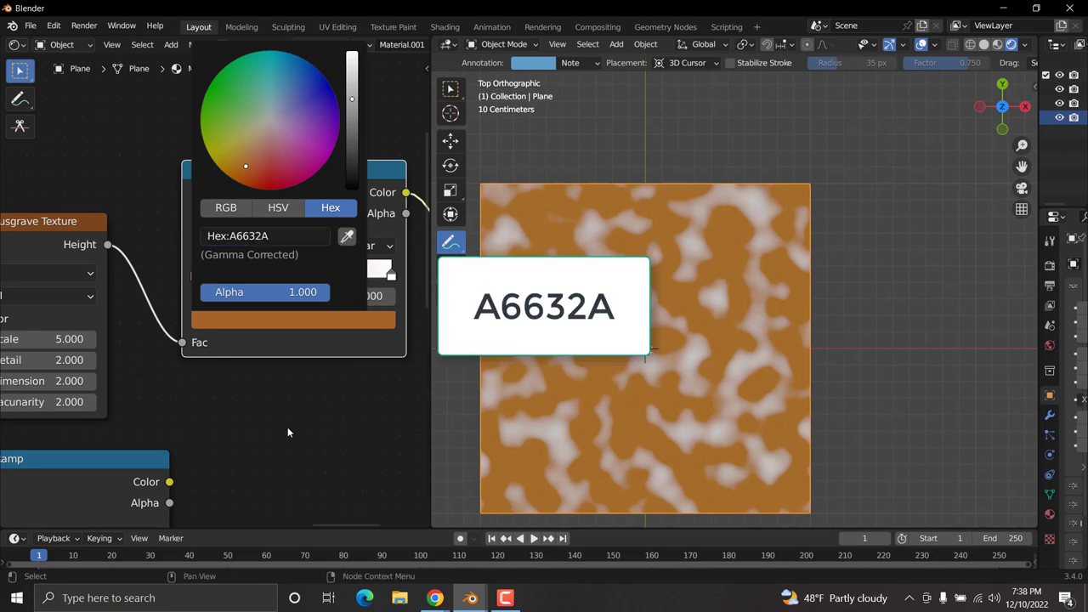
Set the right ColorRamp stop to light tan hex D9A359.
left_click(391, 275)
left_click(334, 321)
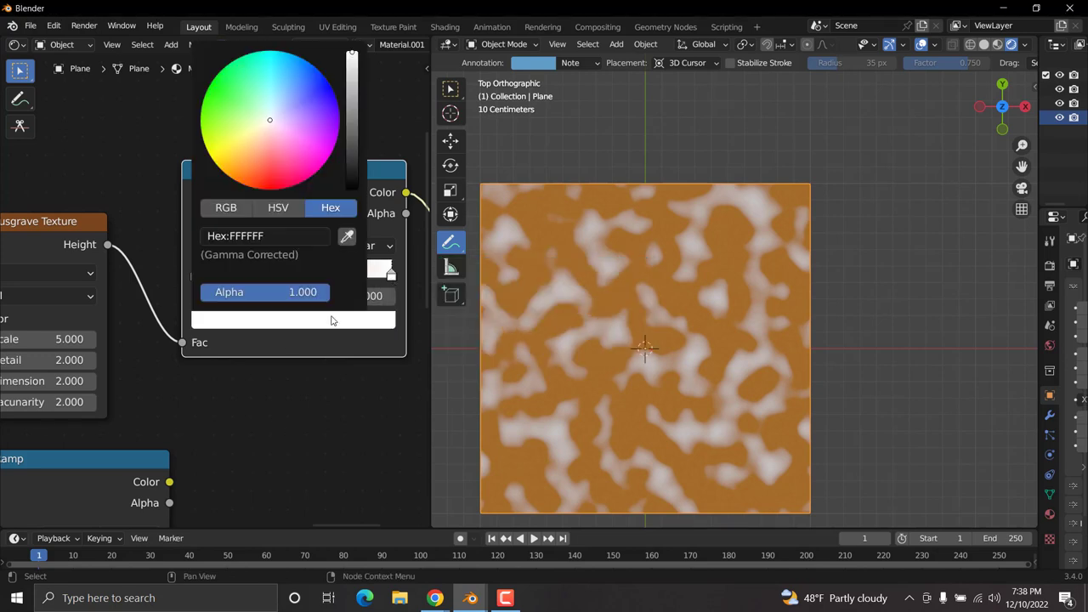
left_click(294, 235)
type("D9A359")
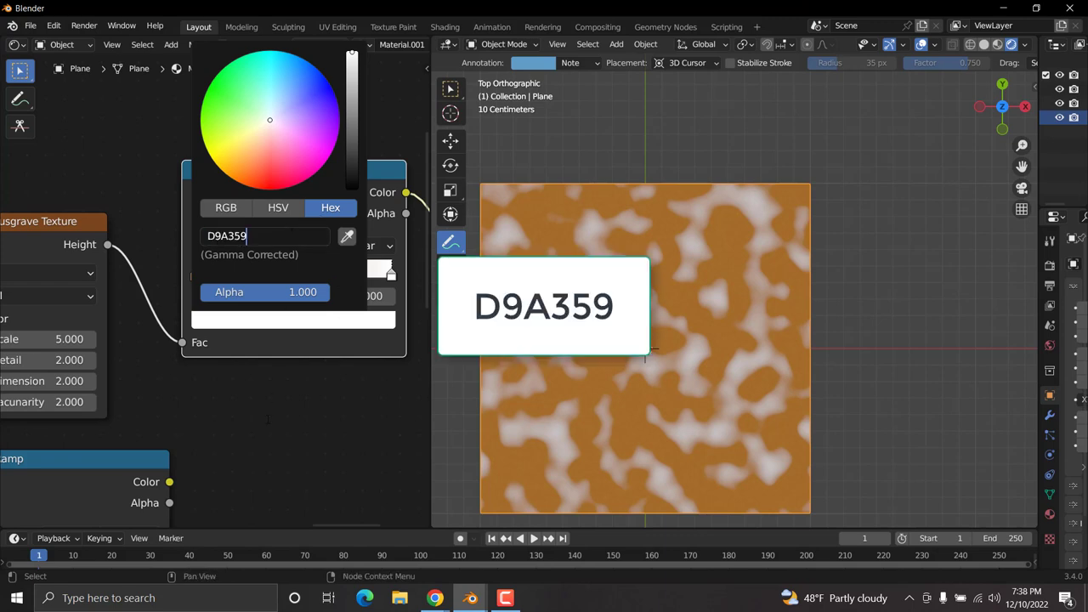
key("Return")
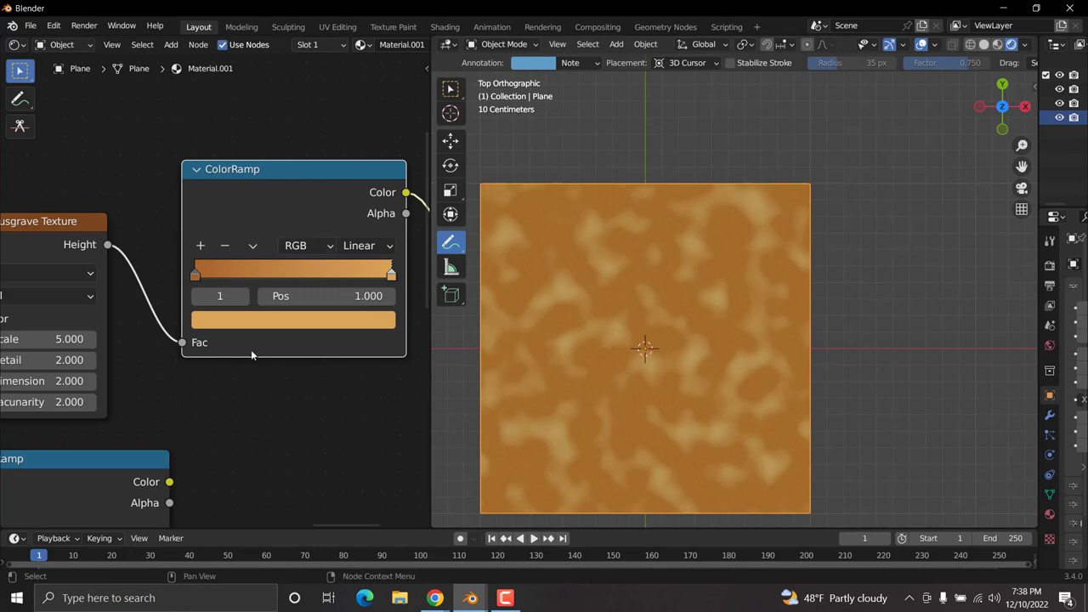
Link the orange-tan ColorRamp to Principled BSDF Base Color and preview the shader.
scroll(261, 344, "down", 2)
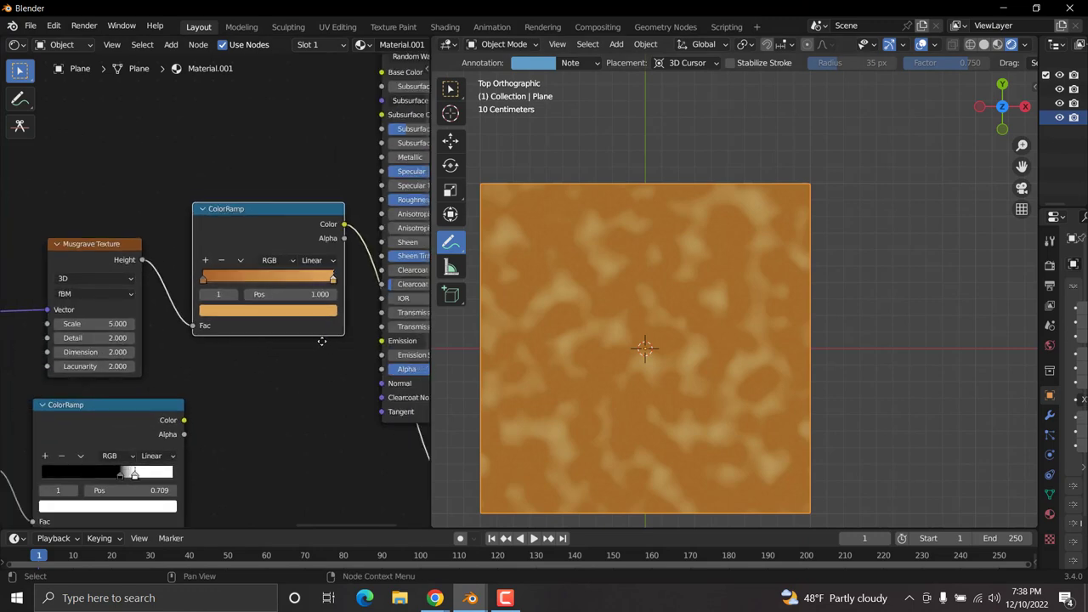
middle_click_drag(322, 341, 175, 343)
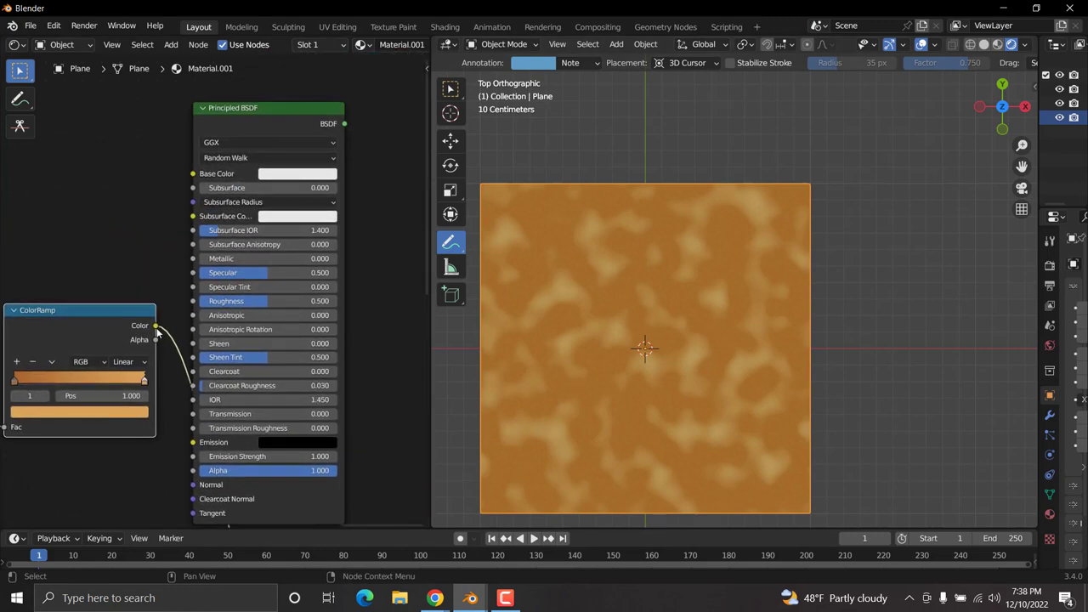
left_click_drag(156, 329, 198, 174)
left_click(268, 108)
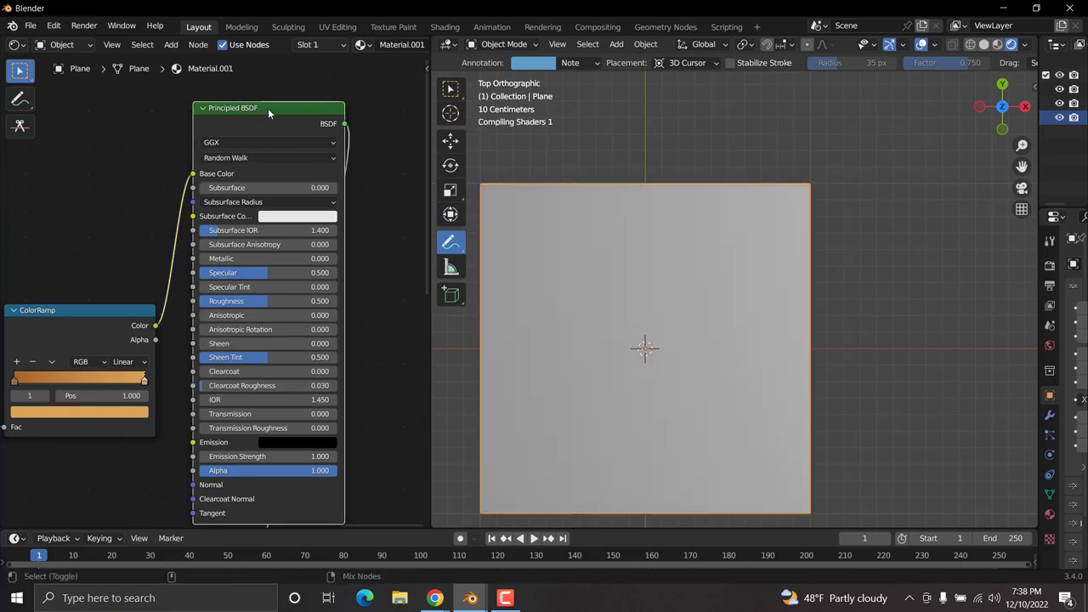
Move the Material Output node up beside the Principled BSDF.
scroll(222, 296, "down", 1)
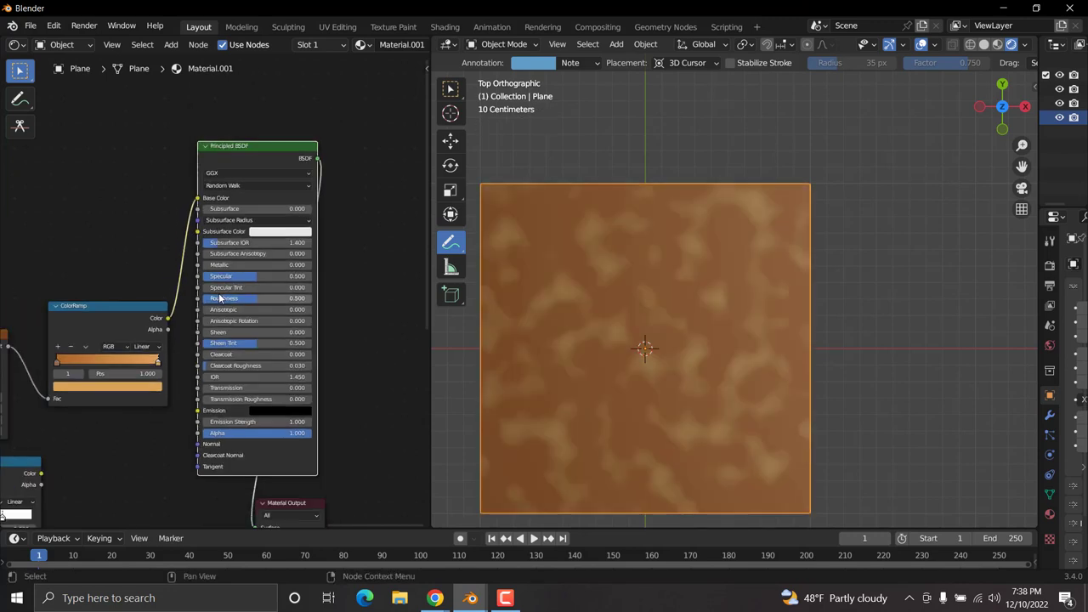
middle_click_drag(274, 508, 194, 424)
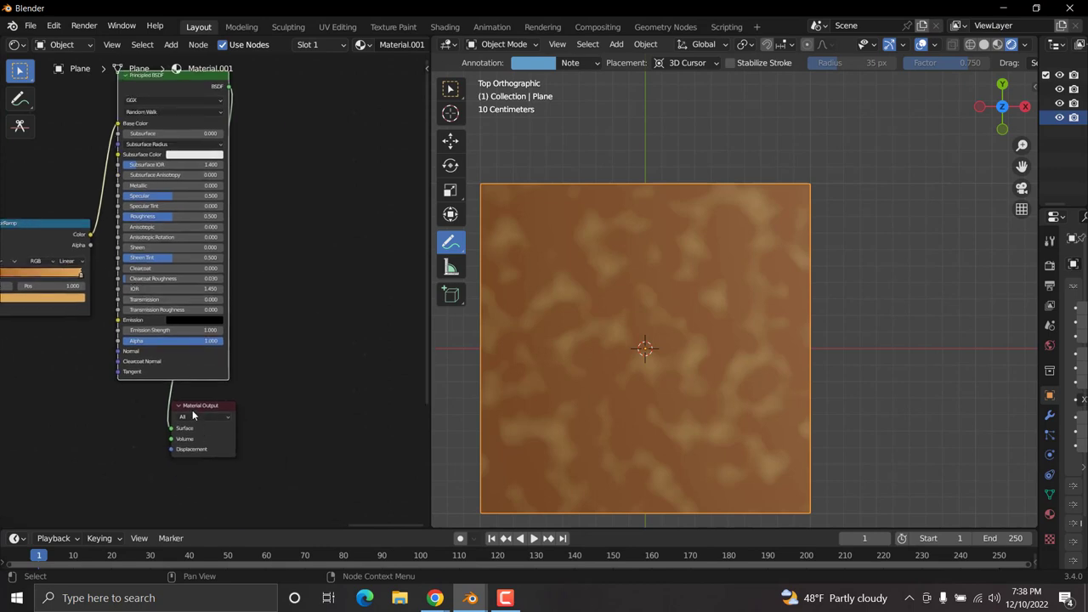
left_click_drag(194, 423, 357, 344)
middle_click_drag(134, 346, 321, 352)
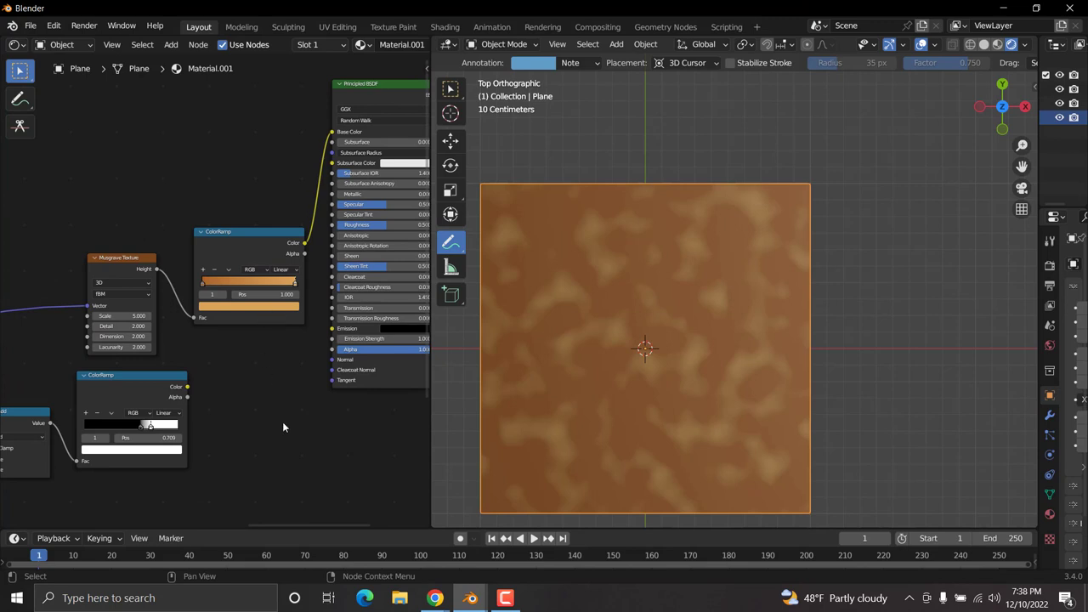
scroll(283, 427, "up", 3)
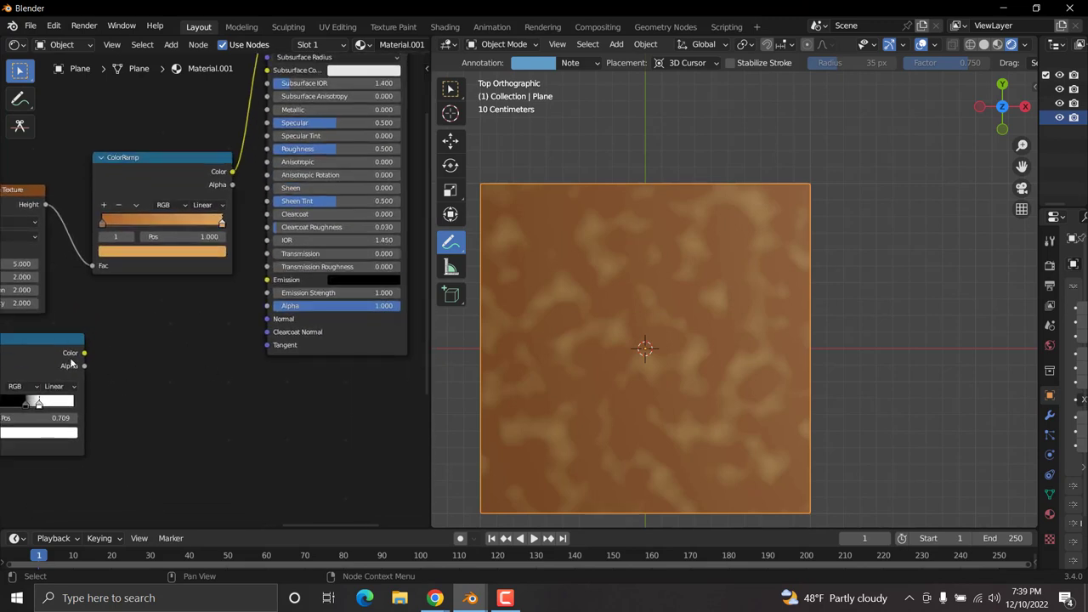
Add a Bump node via the 'bump' search.
key("shift+a")
left_click(206, 384)
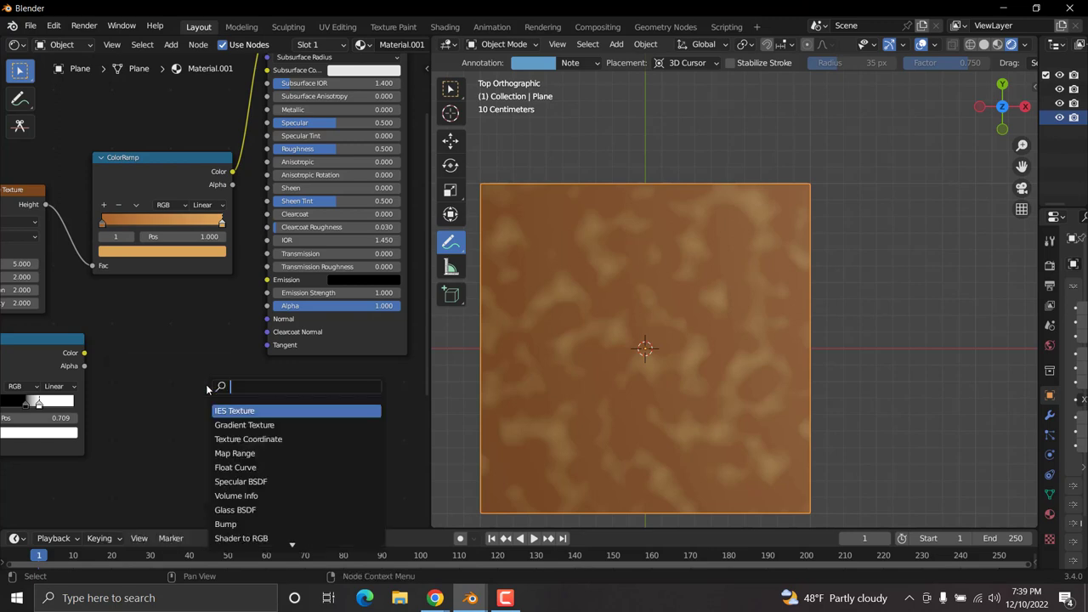
type("bump")
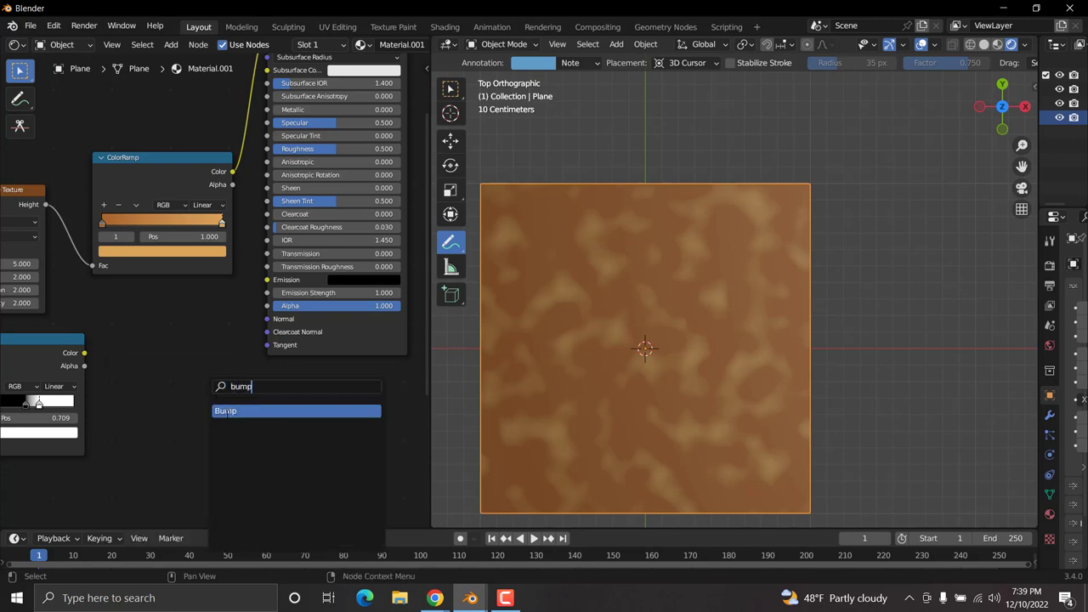
left_click(226, 412)
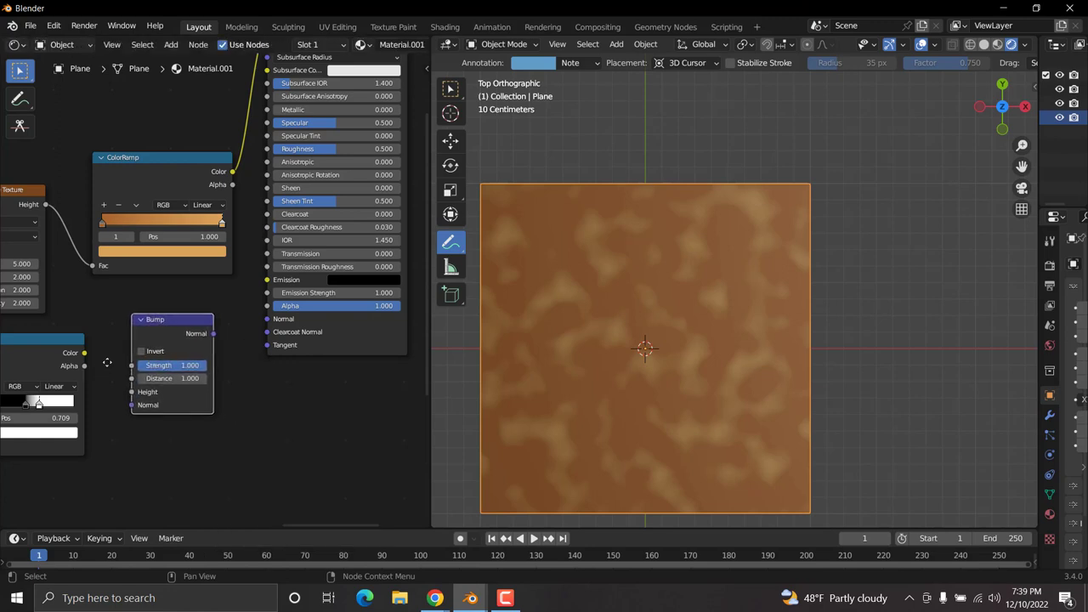
Feed the grid ColorRamp into Bump Height and Bump Normal into the Principled BSDF Normal.
middle_click_drag(107, 363, 173, 357)
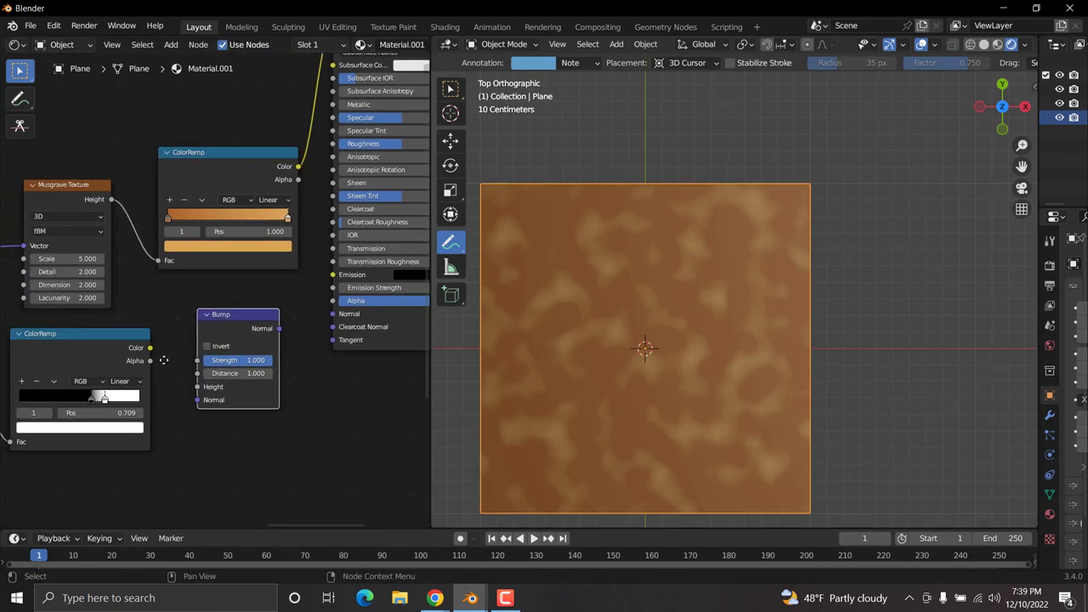
left_click(114, 339, "ctrl+shift")
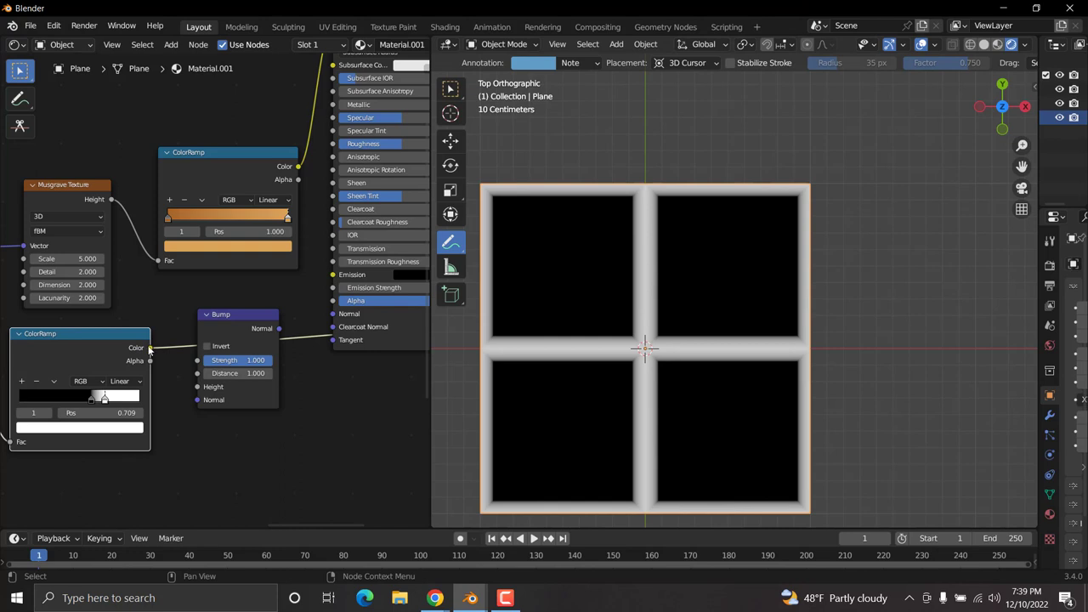
left_click_drag(150, 350, 204, 388)
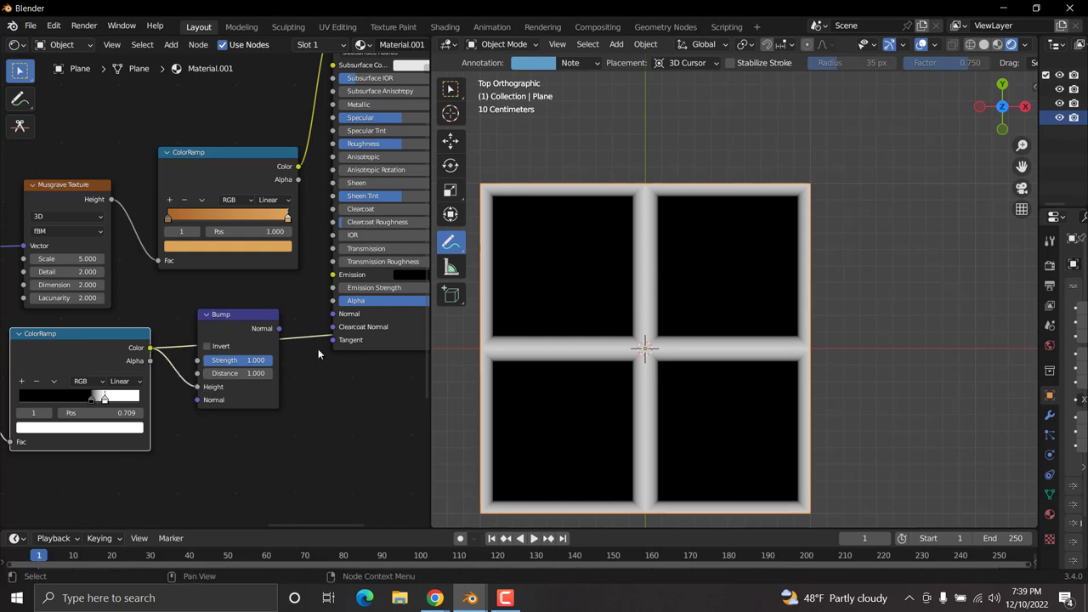
scroll(318, 348, "up", 2)
middle_click_drag(318, 340, 227, 341)
left_click_drag(227, 340, 294, 321)
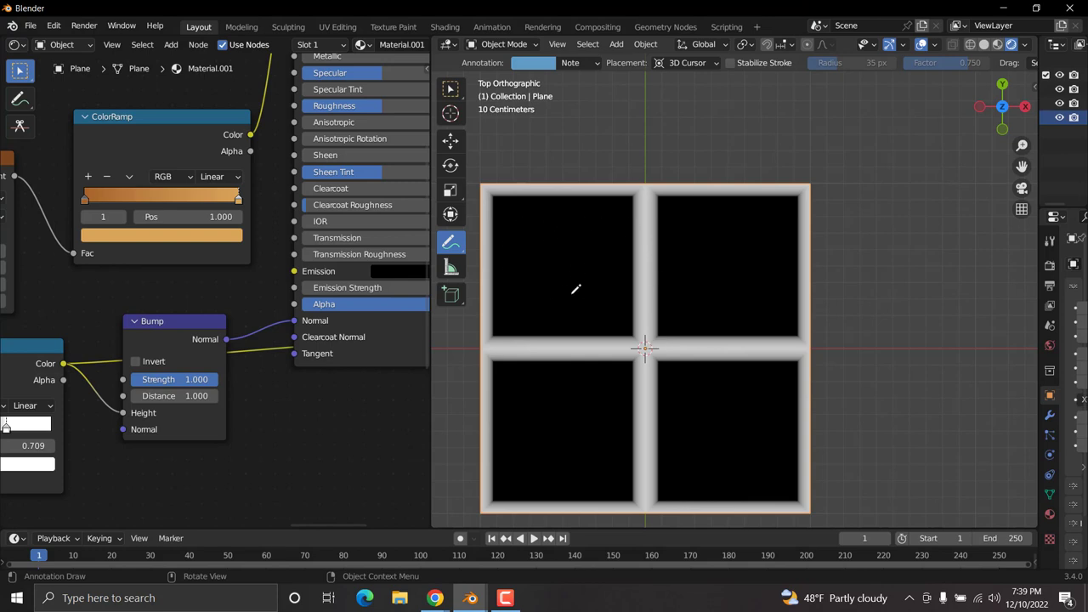
Reconnect the Principled BSDF to the output and set Bump Distance to 0.1.
scroll(303, 203, "down", 4)
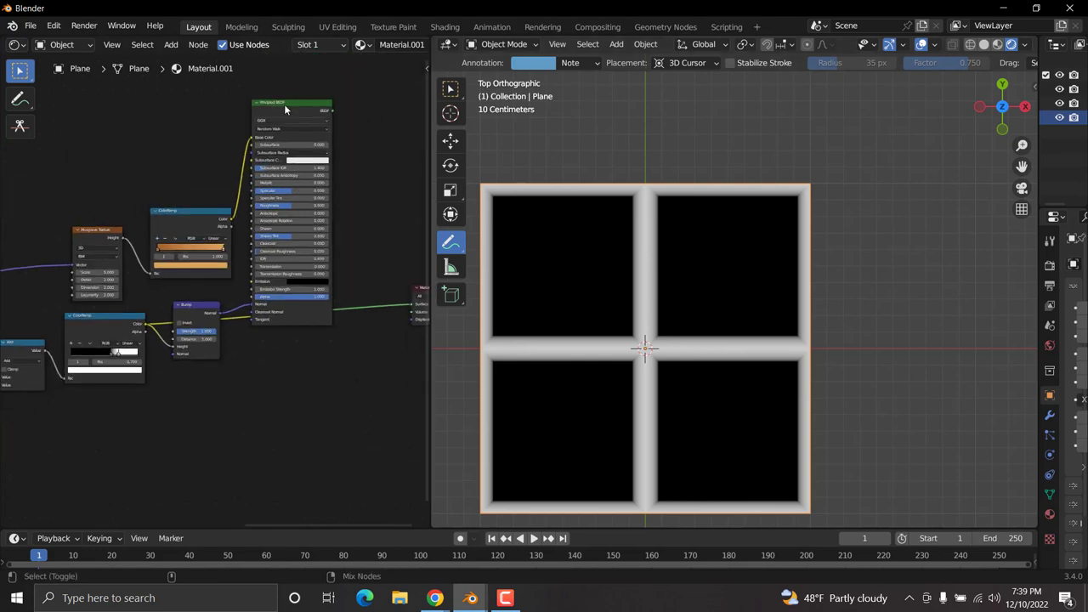
left_click(285, 103, "ctrl+shift")
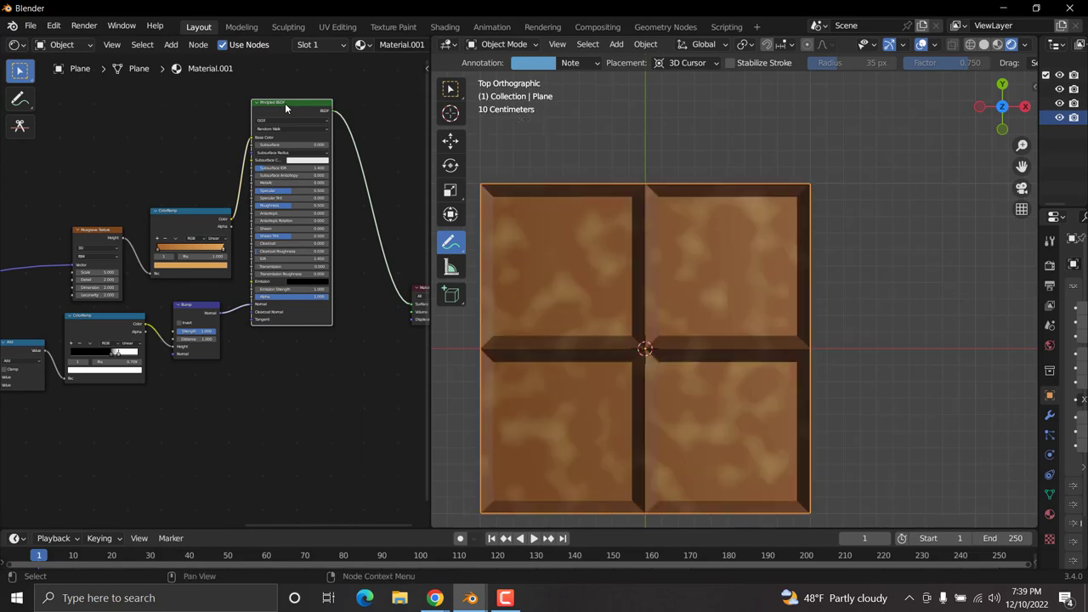
scroll(233, 387, "up", 5)
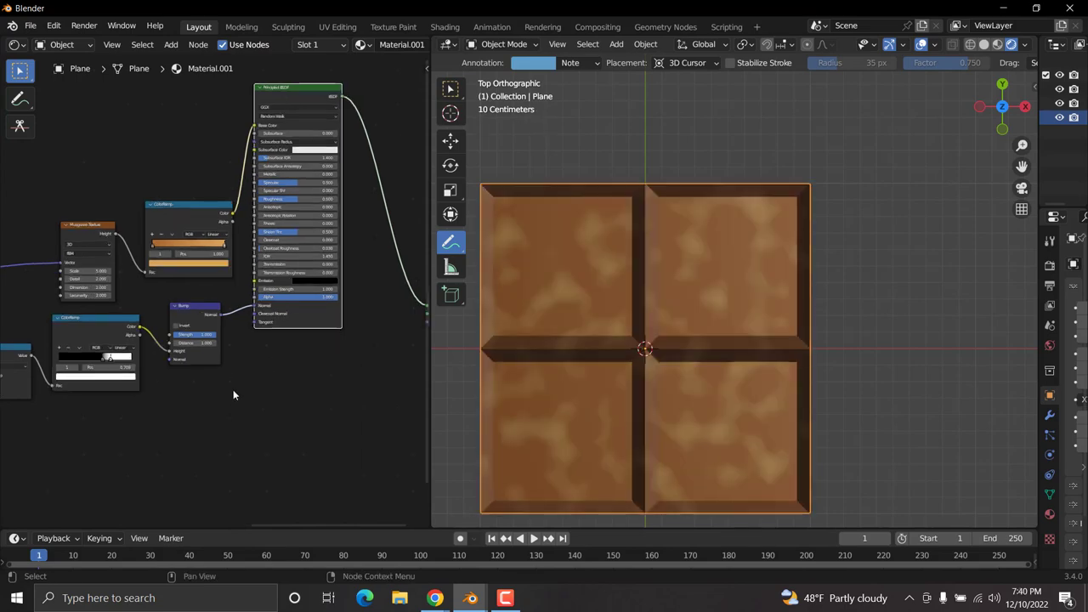
scroll(217, 411, "up", 3)
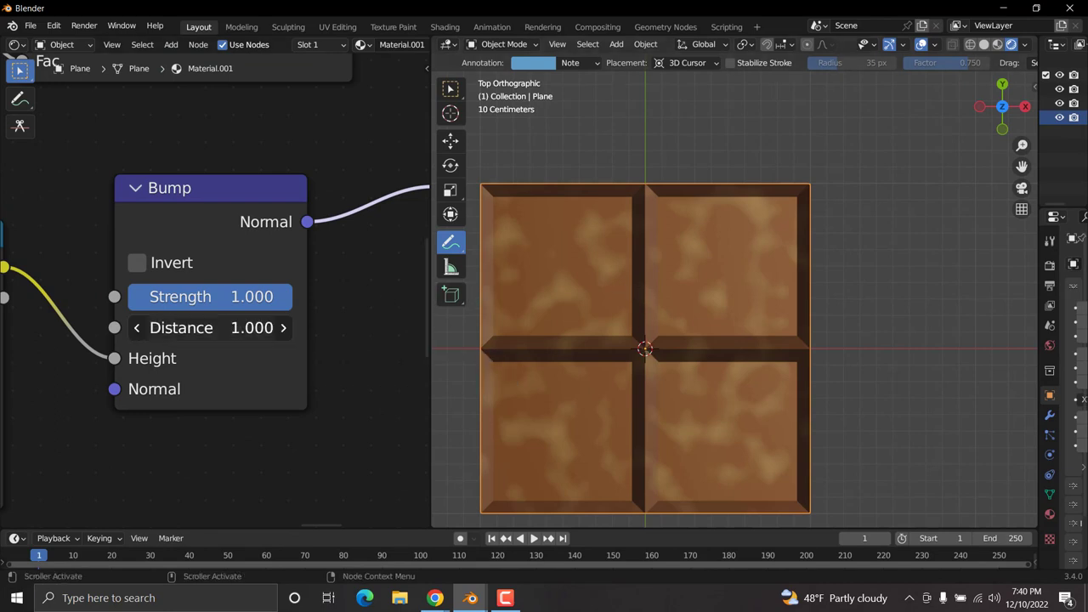
left_click(223, 327)
type(".1")
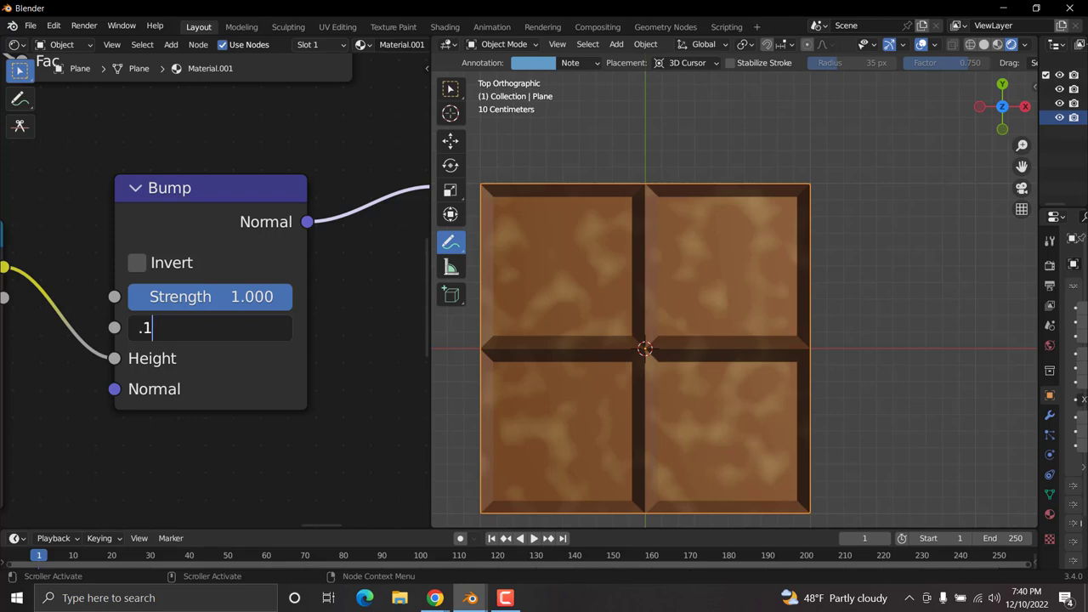
key("Return")
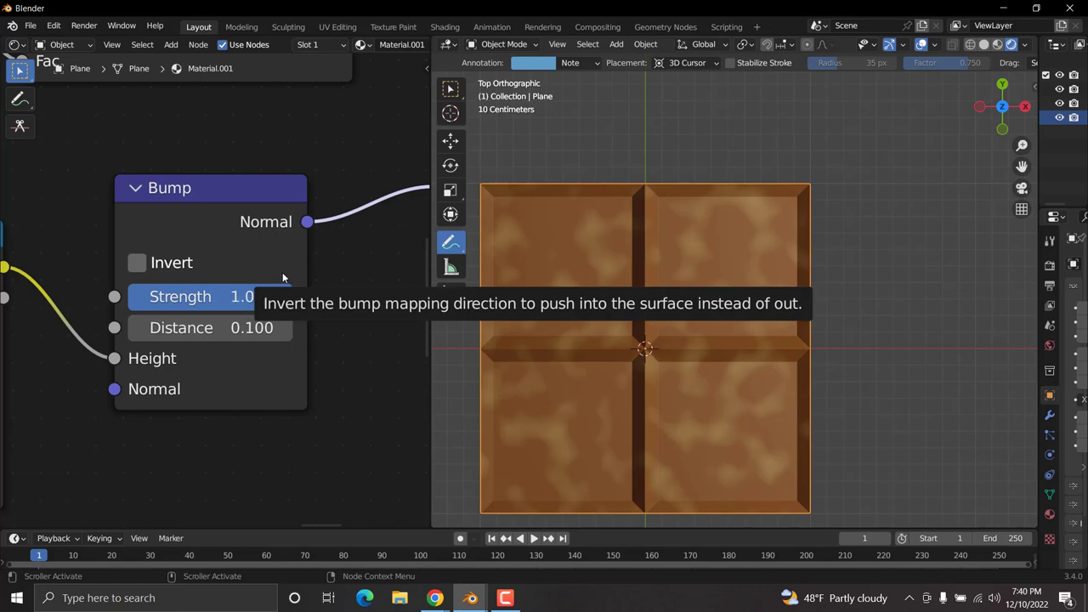
scroll(284, 272, "down", 7)
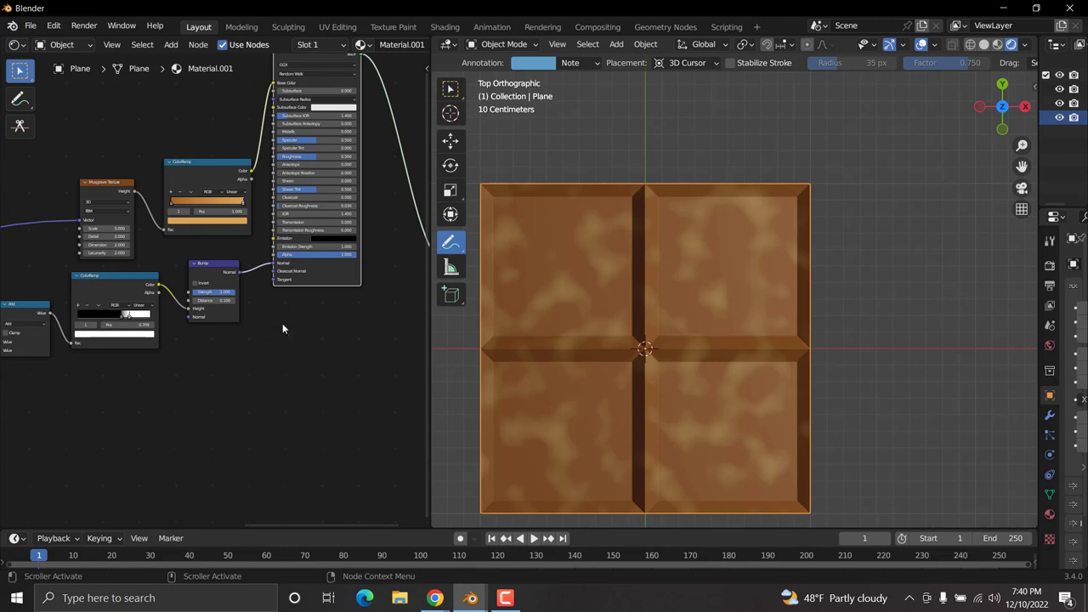
Reposition the Material Output node higher up in the node editor.
middle_click_drag(332, 247, 176, 314)
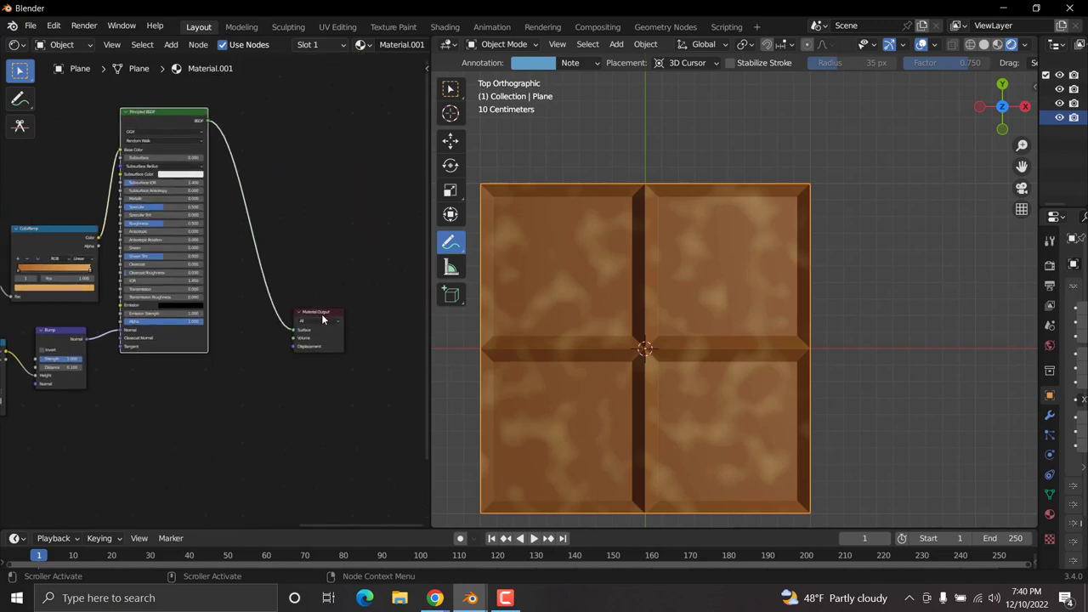
left_click_drag(328, 313, 347, 190)
scroll(237, 325, "down", 2)
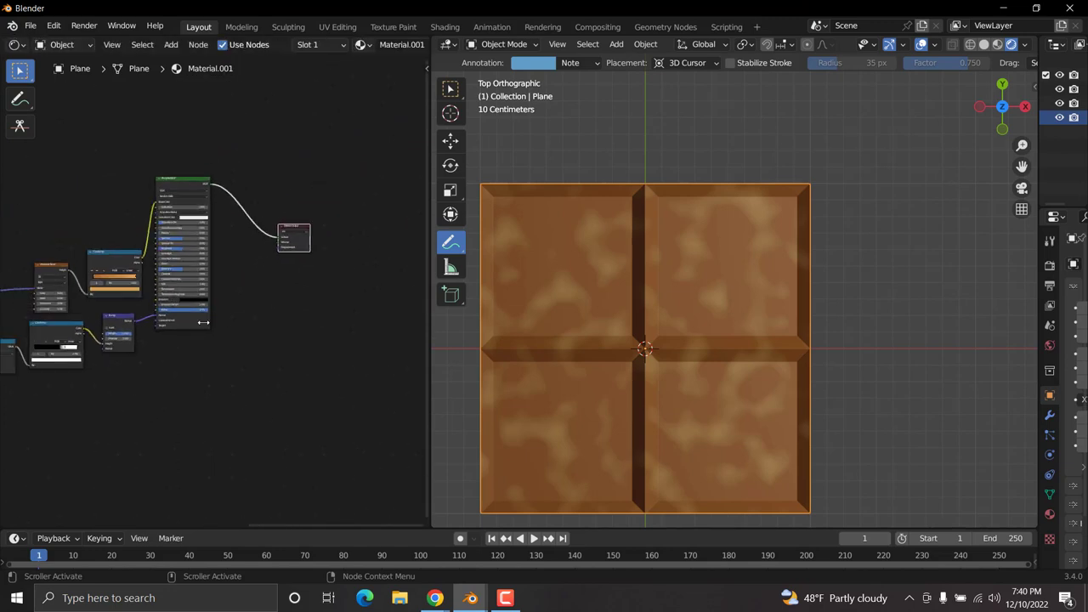
scroll(225, 316, "up", 5)
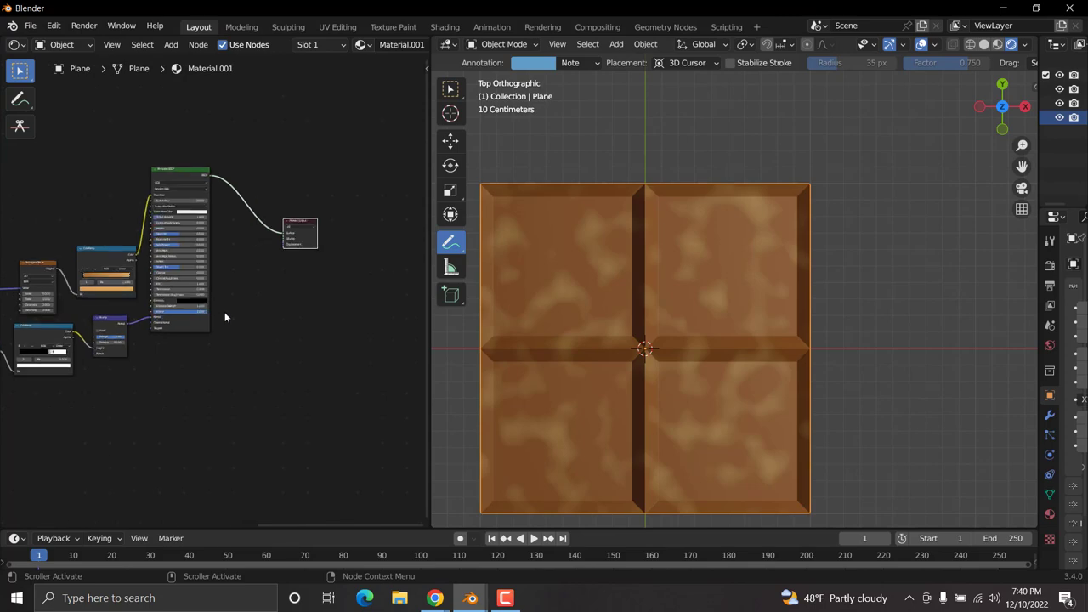
Set the Principled BSDF's Subsurface amount to 0.1.
middle_click_drag(173, 211, 267, 327)
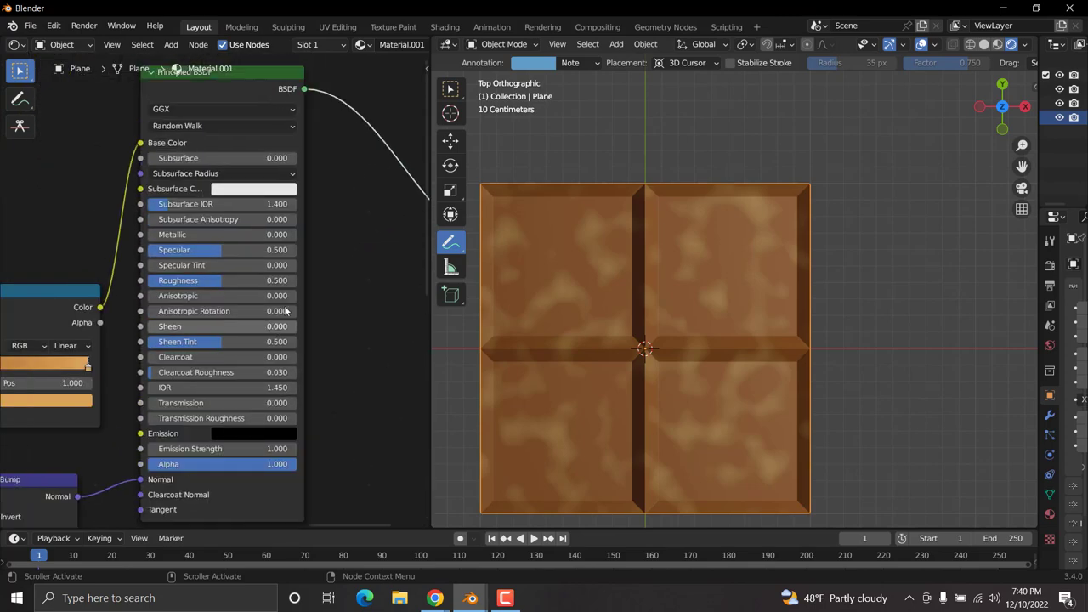
scroll(226, 259, "up", 2)
middle_click_drag(216, 126, 188, 211)
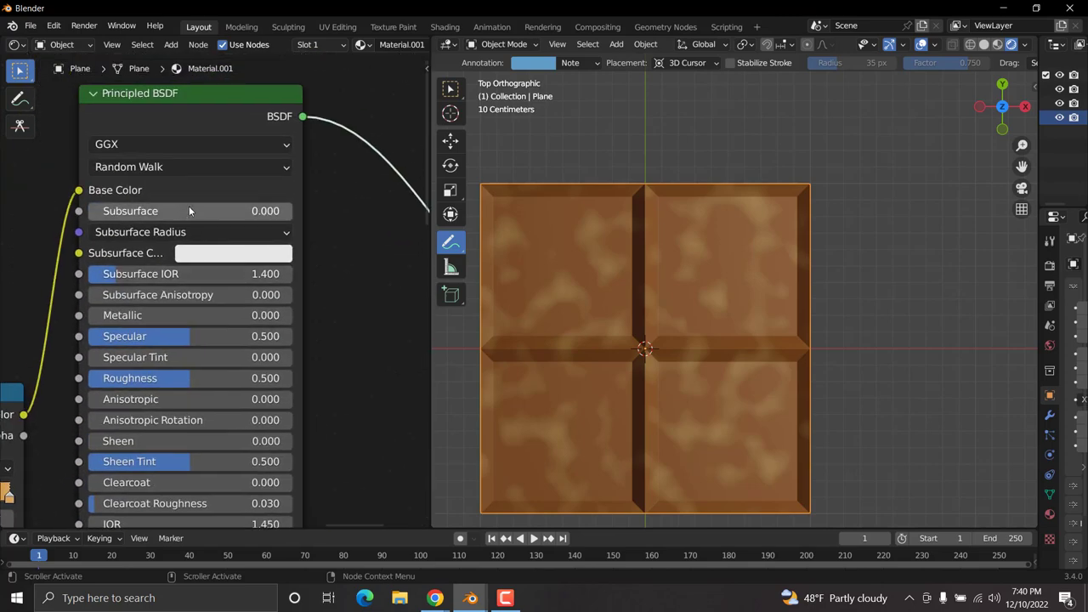
left_click(188, 211)
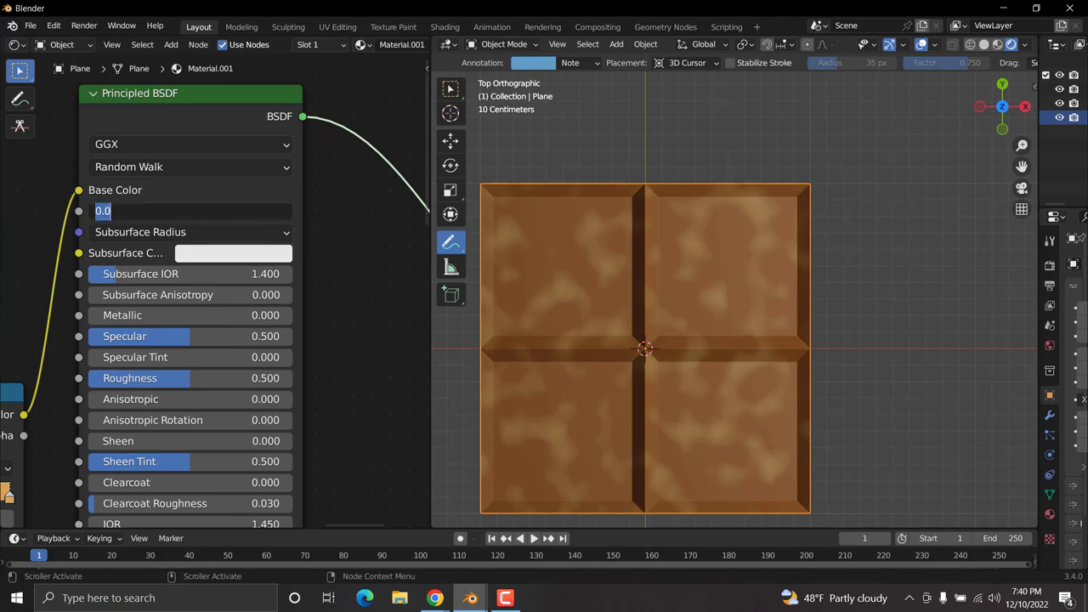
type("0.1")
key("Return")
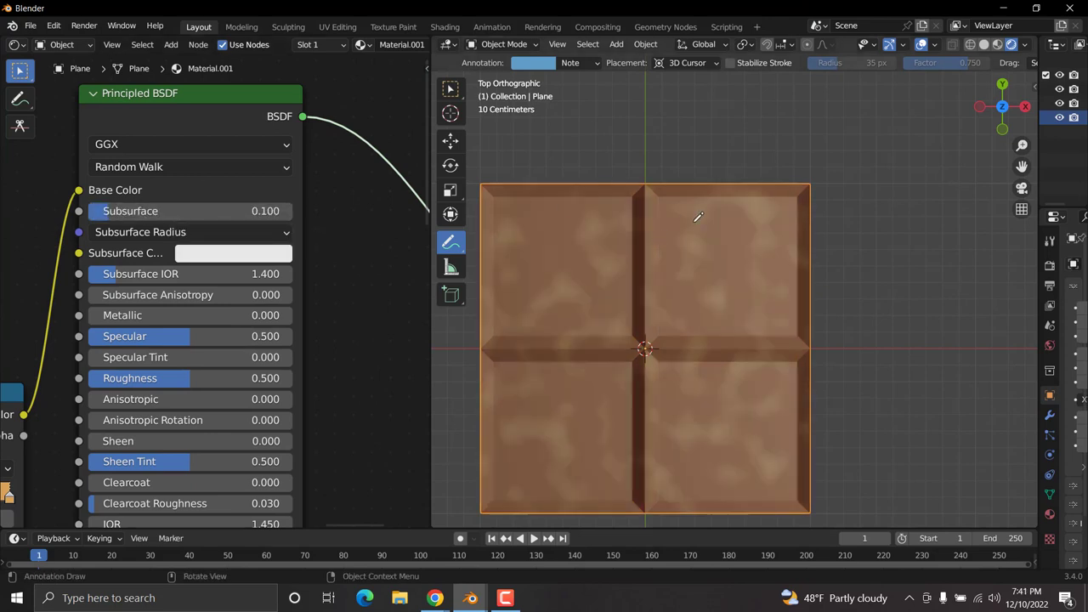
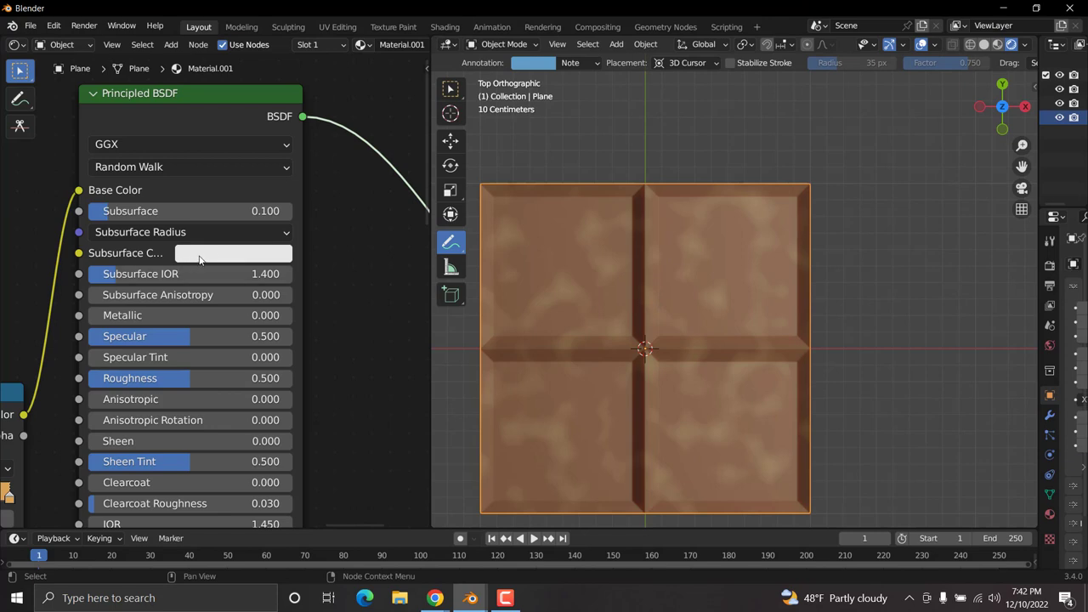
Set the Principled BSDF Subsurface Color to D9A359 and Roughness to about 0.856.
left_click(213, 256)
left_click(255, 457)
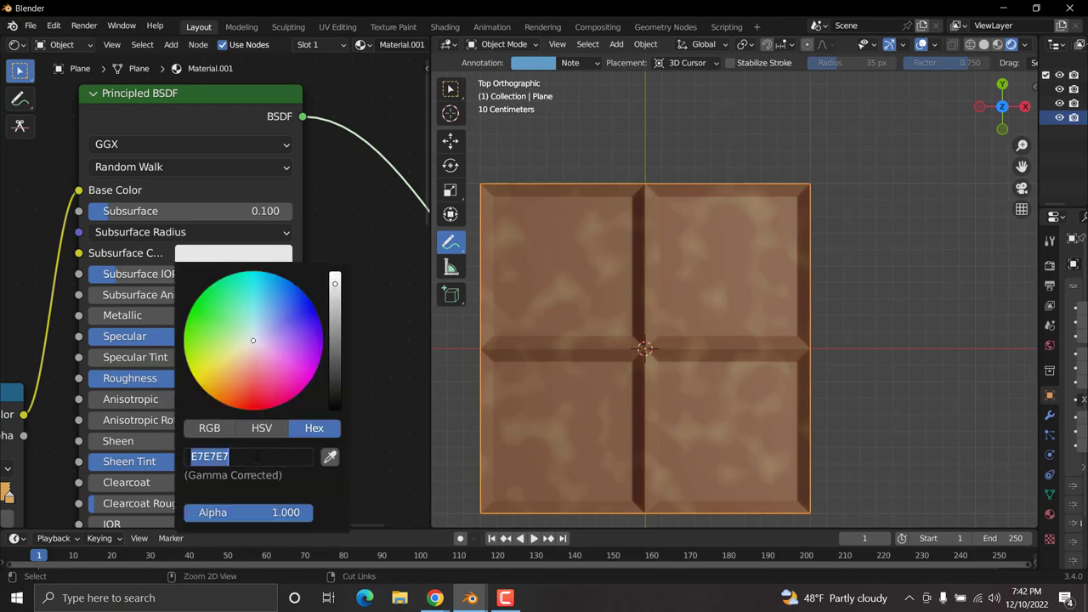
type("D9A359")
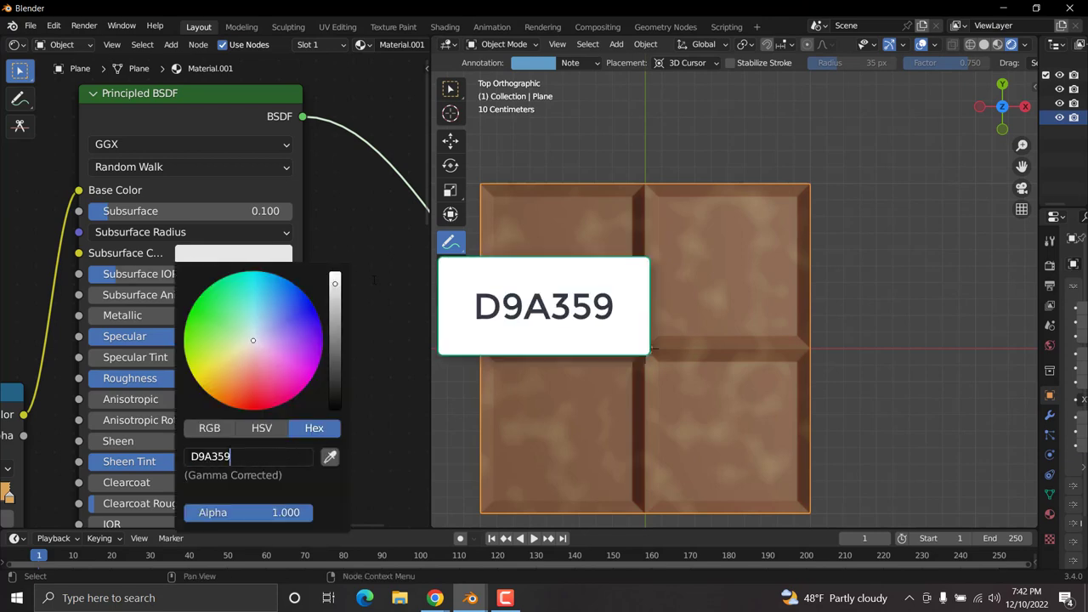
key("Return")
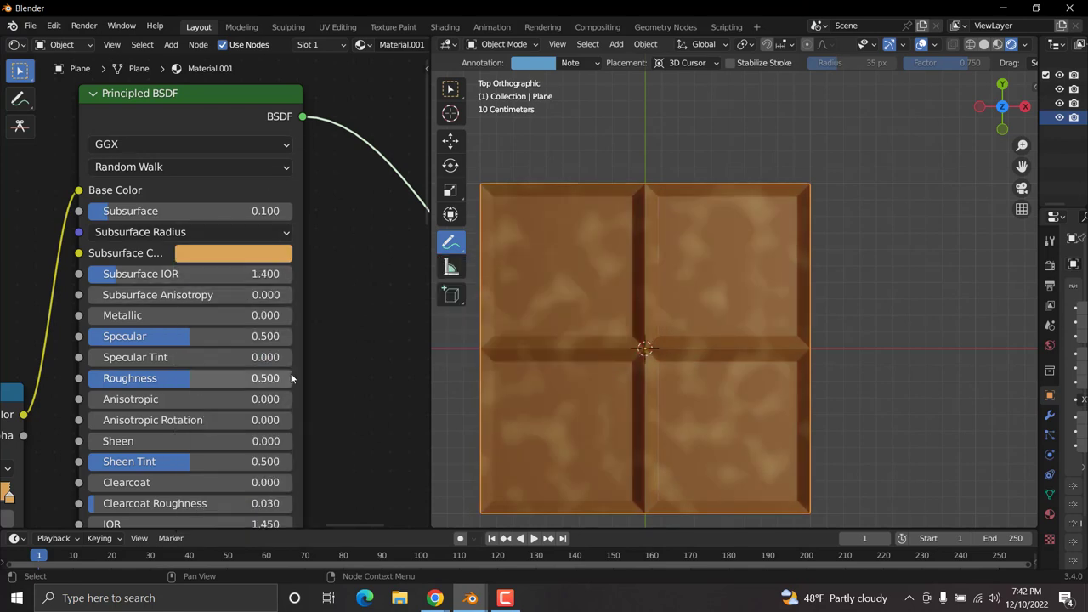
middle_click_drag(305, 359, 320, 269)
left_click_drag(196, 289, 269, 289)
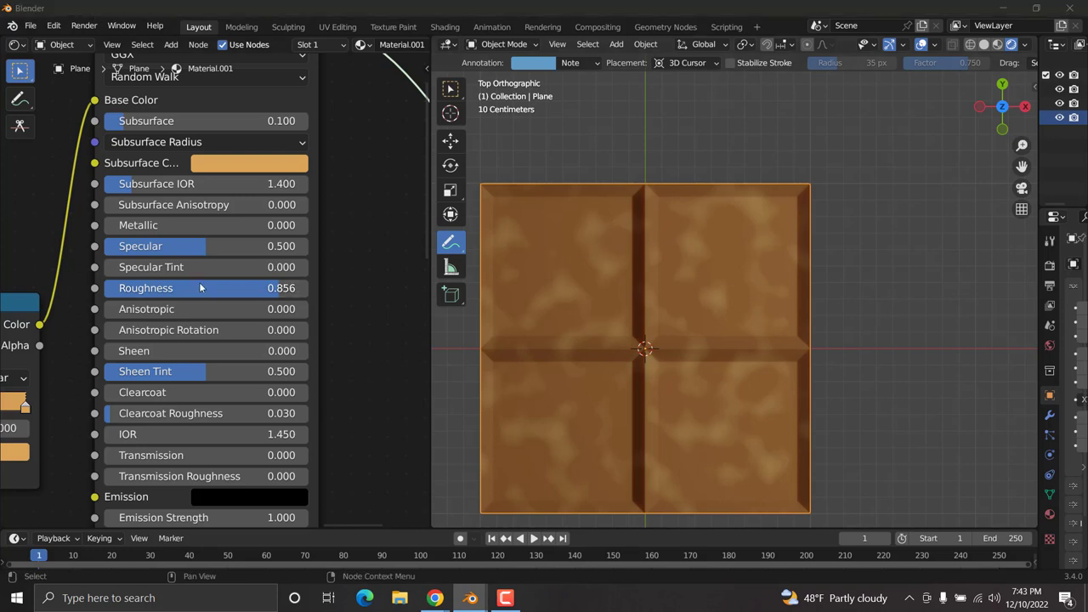
scroll(200, 288, "down", 10)
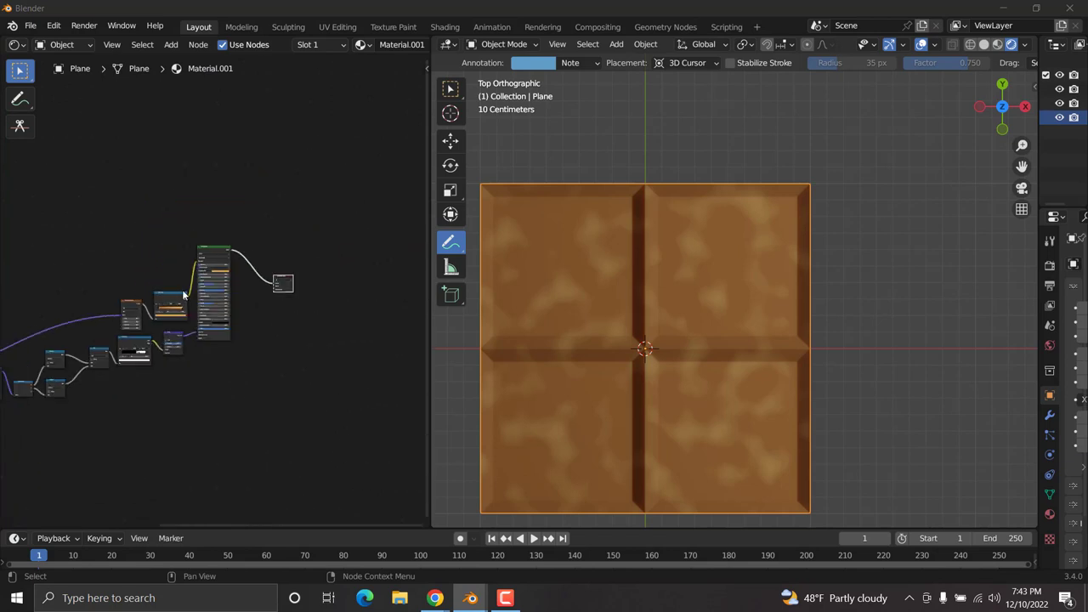
Select the mask chain: Separate XYZ, both Absolute nodes, Add and ColorRamp.
middle_click_drag(183, 296, 223, 319)
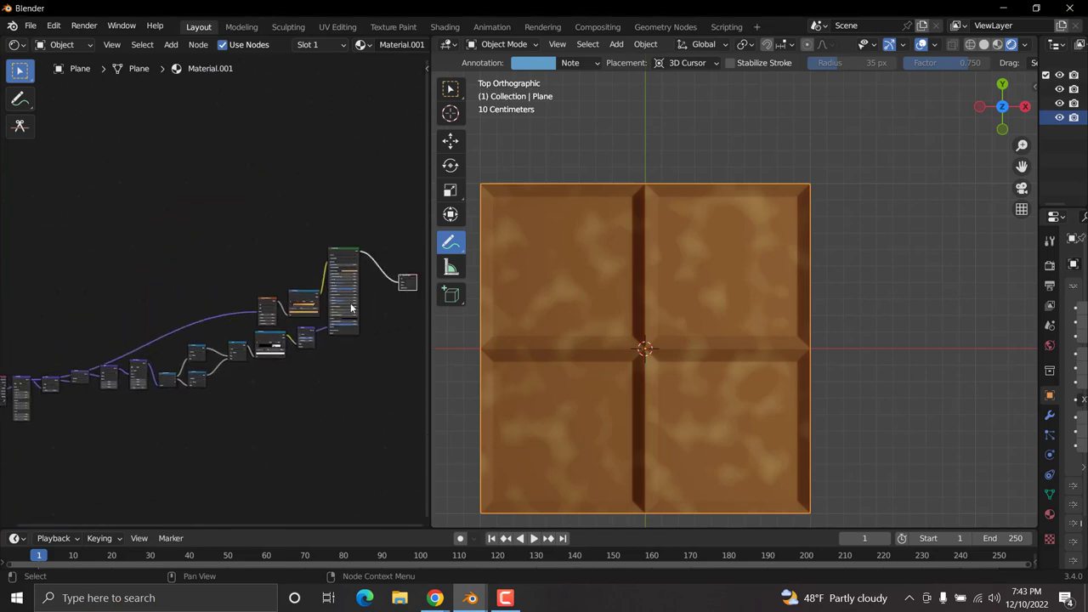
scroll(201, 252, "up", 2)
scroll(275, 401, "up", 5)
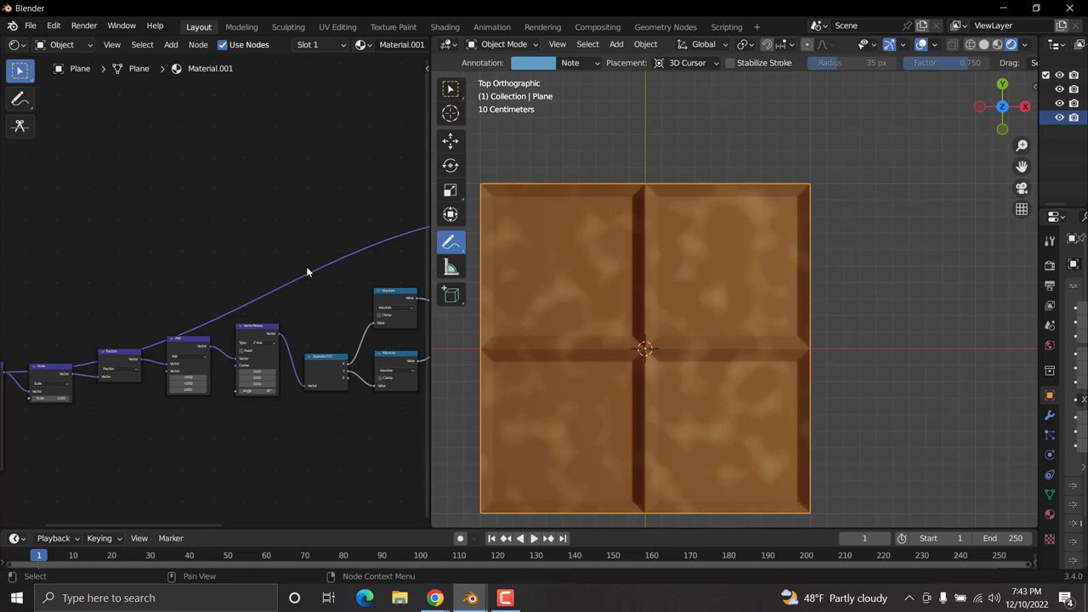
scroll(369, 297, "up", 2)
scroll(260, 309, "up", 1)
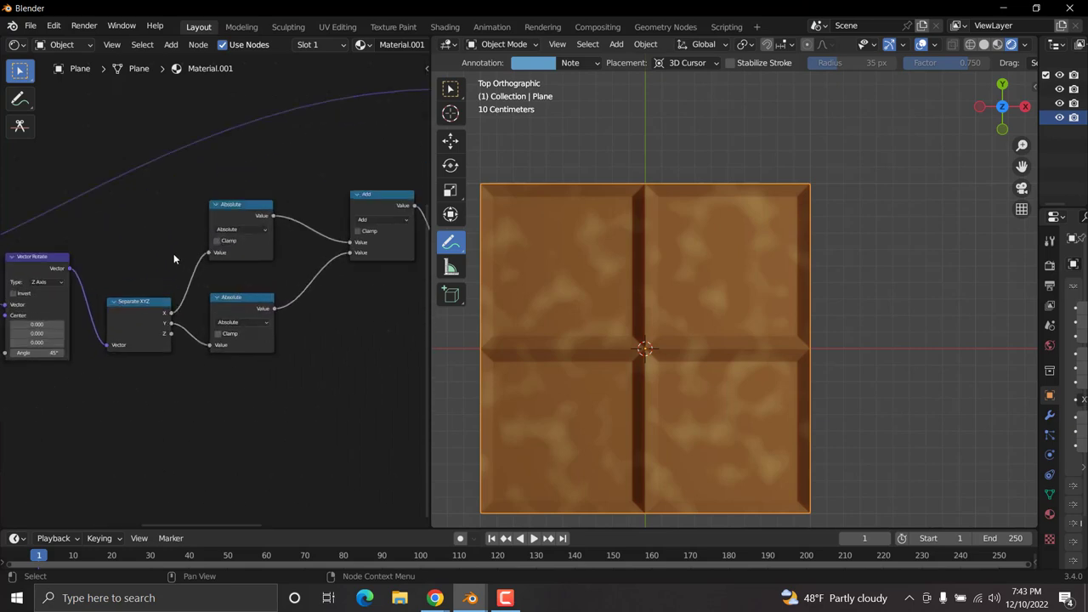
middle_click_drag(389, 254, 257, 295)
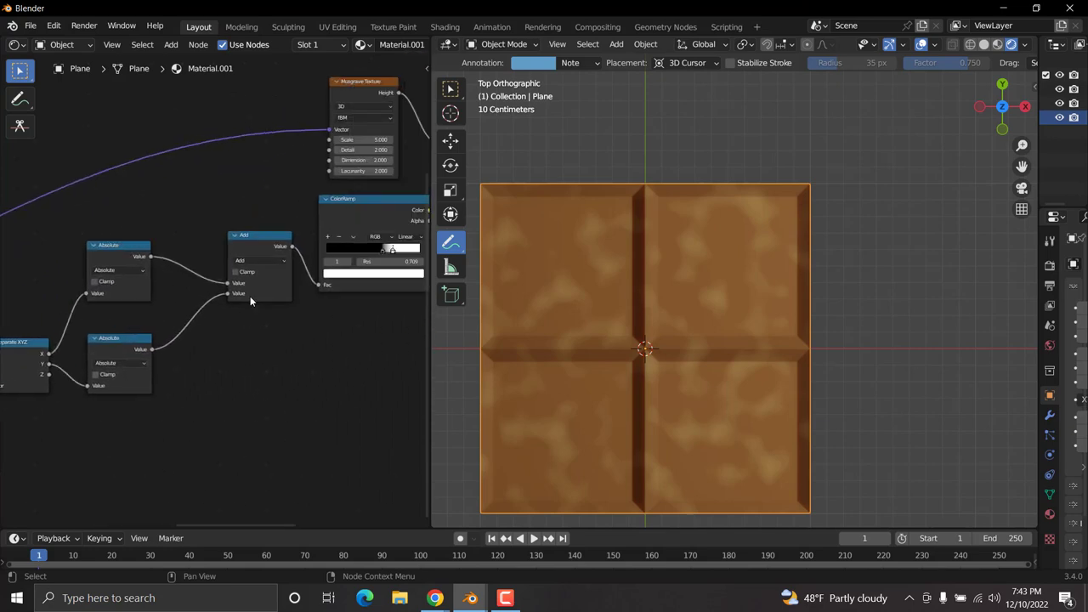
middle_click_drag(139, 308, 237, 271)
left_click(121, 310)
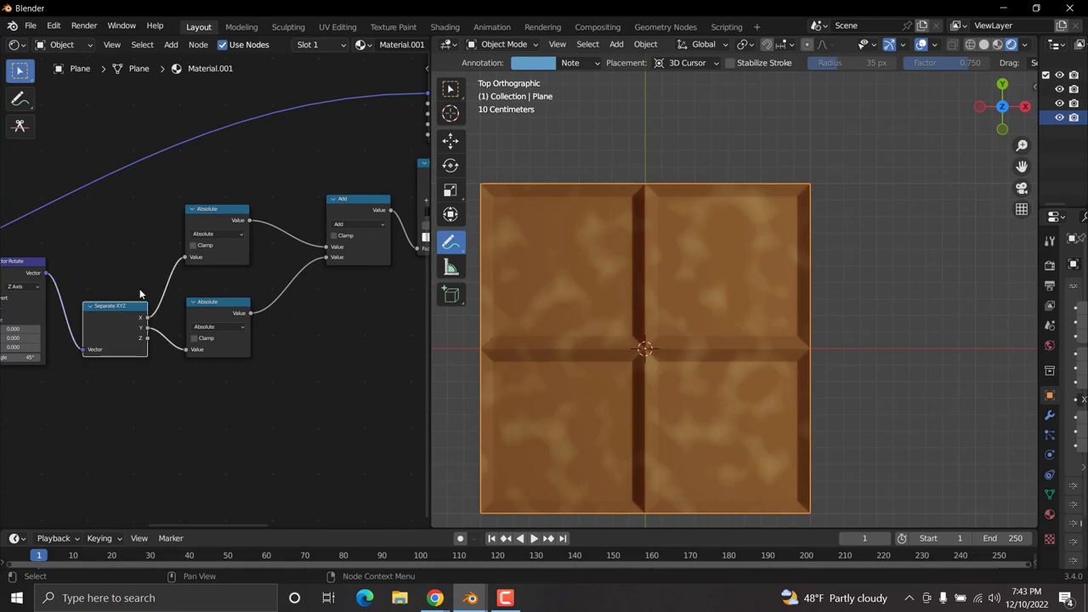
left_click(213, 211, "ctrl+shift")
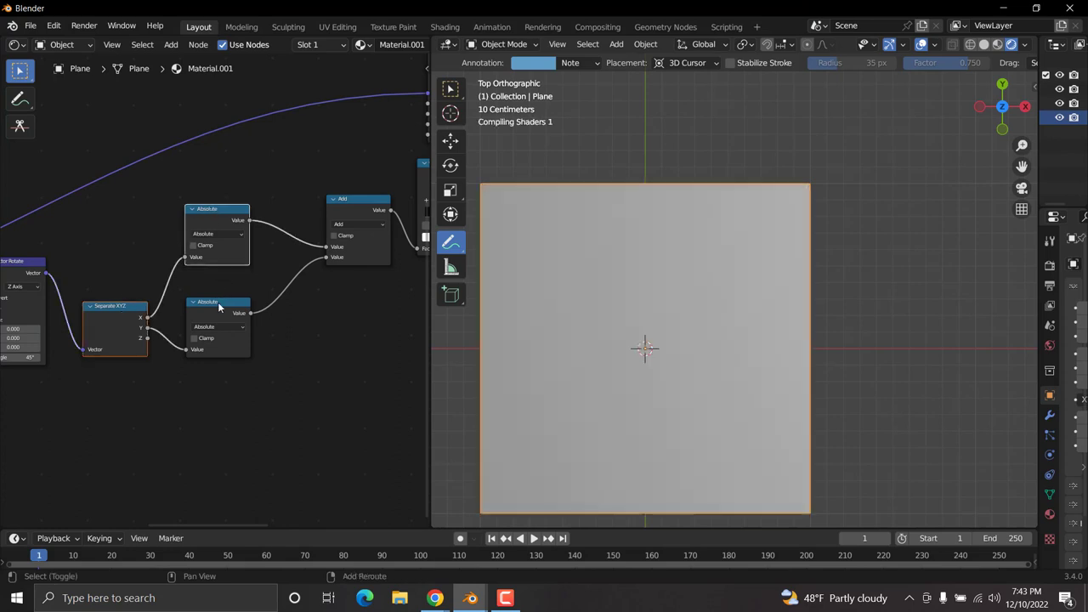
left_click(218, 302, "ctrl+shift")
left_click(353, 199, "ctrl+shift")
middle_click_drag(353, 200, 268, 256)
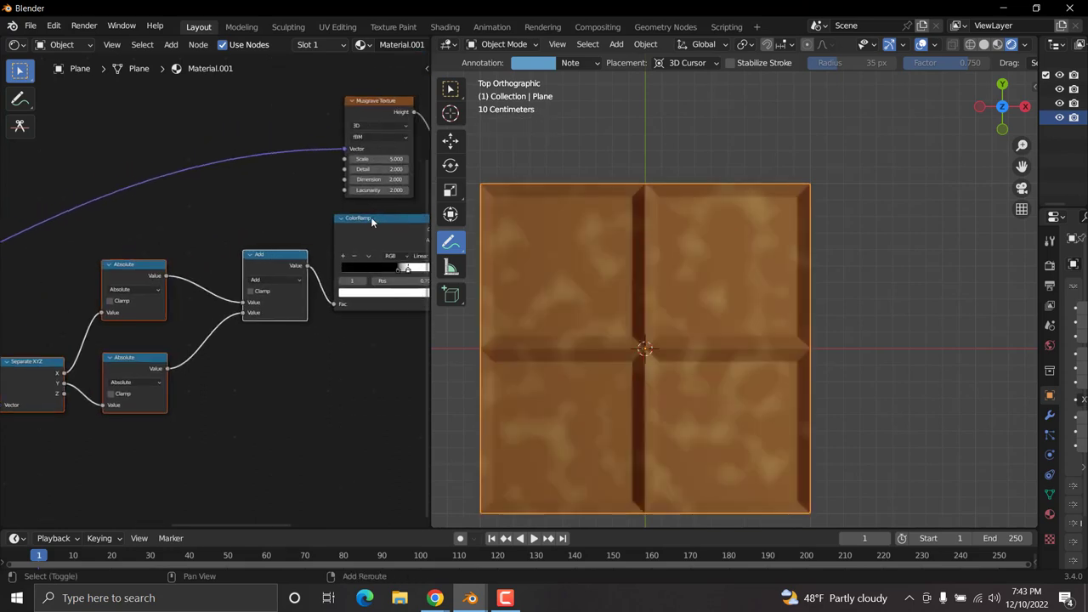
left_click(379, 218, "ctrl+shift")
scroll(215, 313, "down", 3)
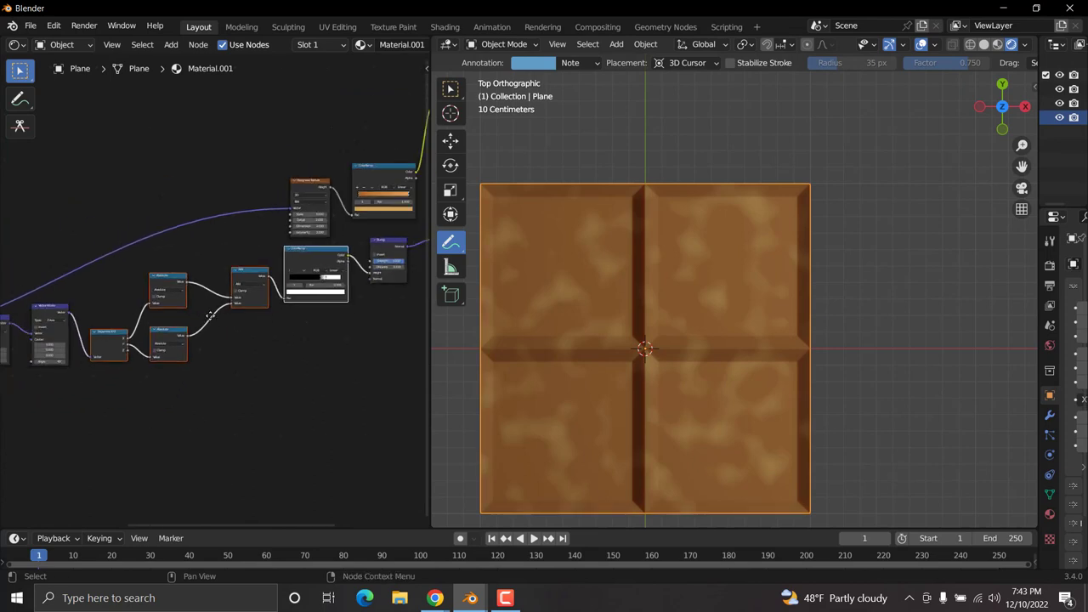
middle_click_drag(210, 316, 319, 364)
Duplicate the selected mask nodes and place the copy up and to the left.
key("g")
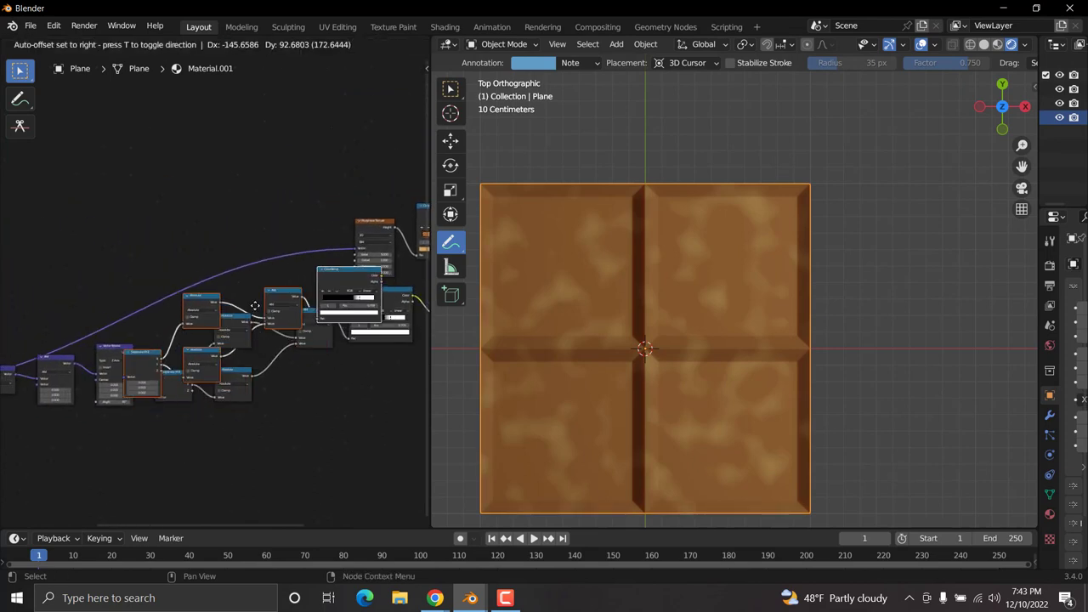
left_click(170, 212)
middle_click_drag(127, 235, 299, 299)
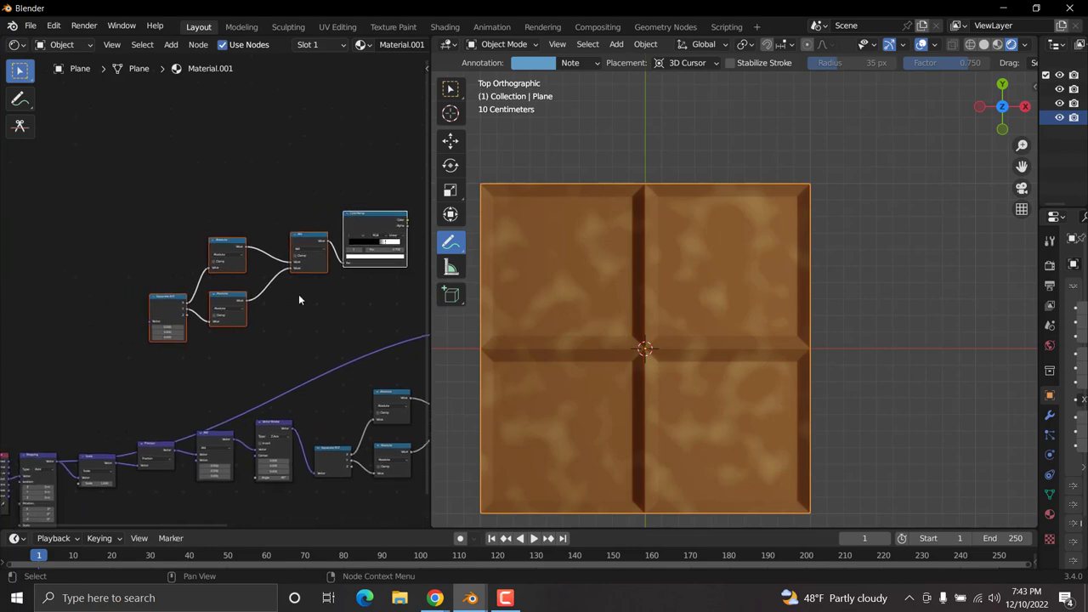
key("g")
left_click(214, 290)
middle_click_drag(100, 303, 192, 312)
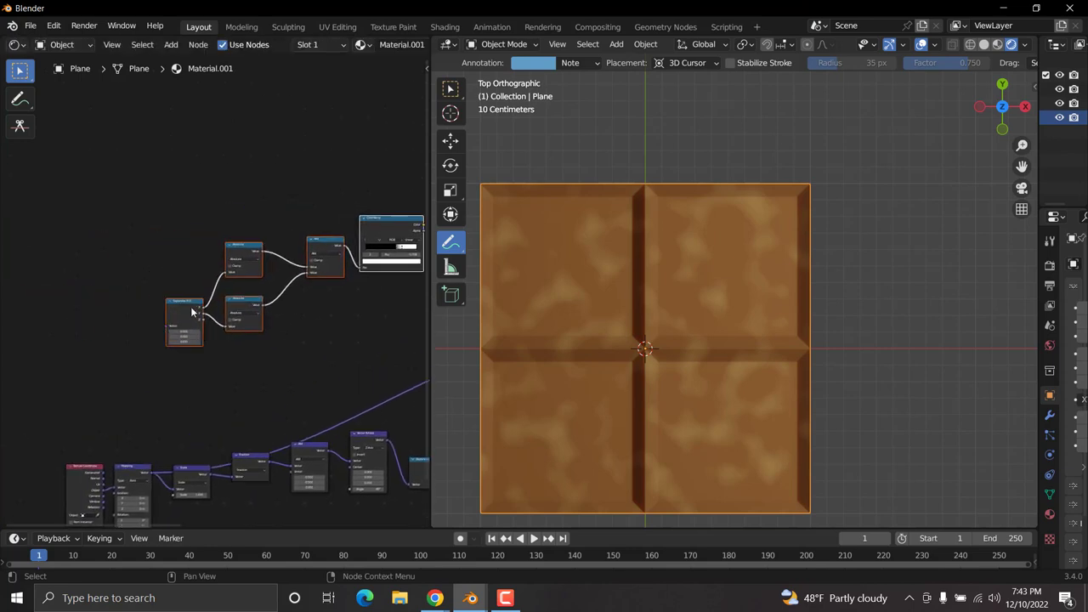
scroll(170, 319, "up", 4)
Drive the copied Separate XYZ from a Mapping node using Object texture coordinates, without Image Texture.
left_click(148, 321)
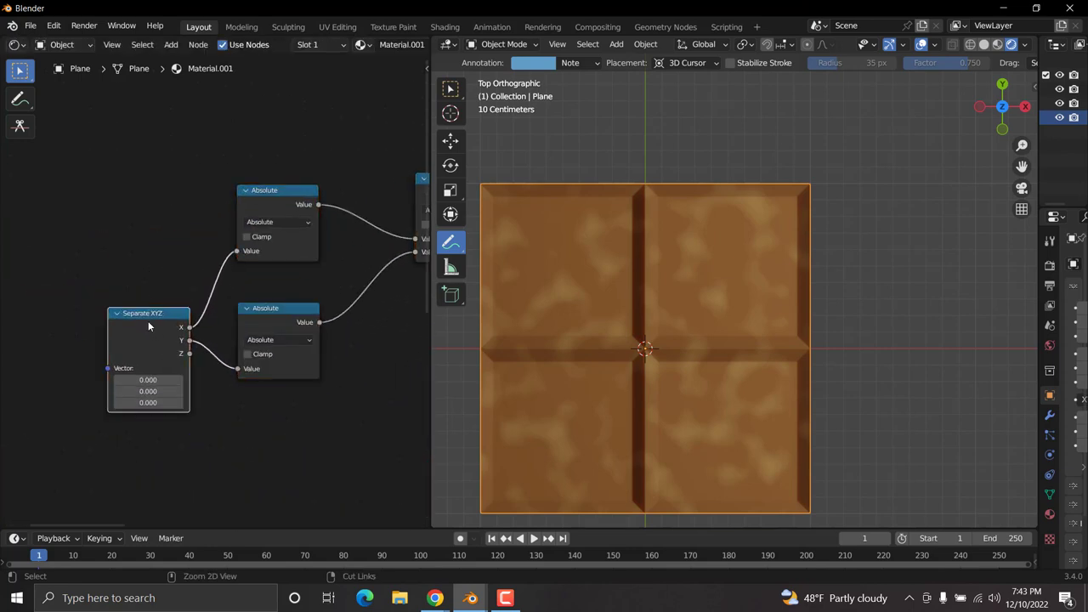
key("ctrl+t")
scroll(83, 295, "up", 5, "ctrl")
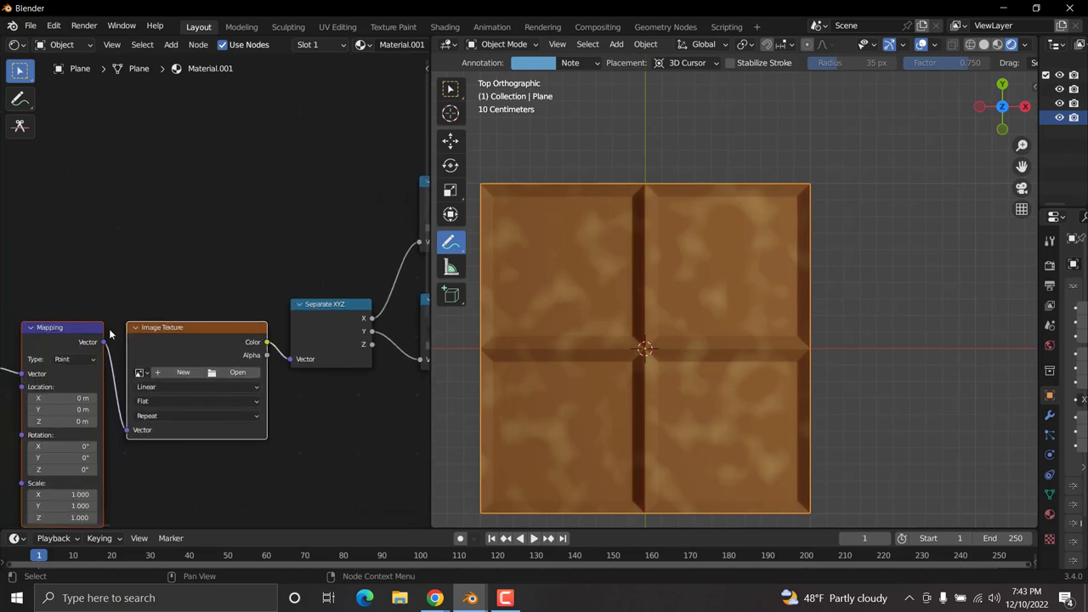
scroll(109, 334, "up", 3, "ctrl")
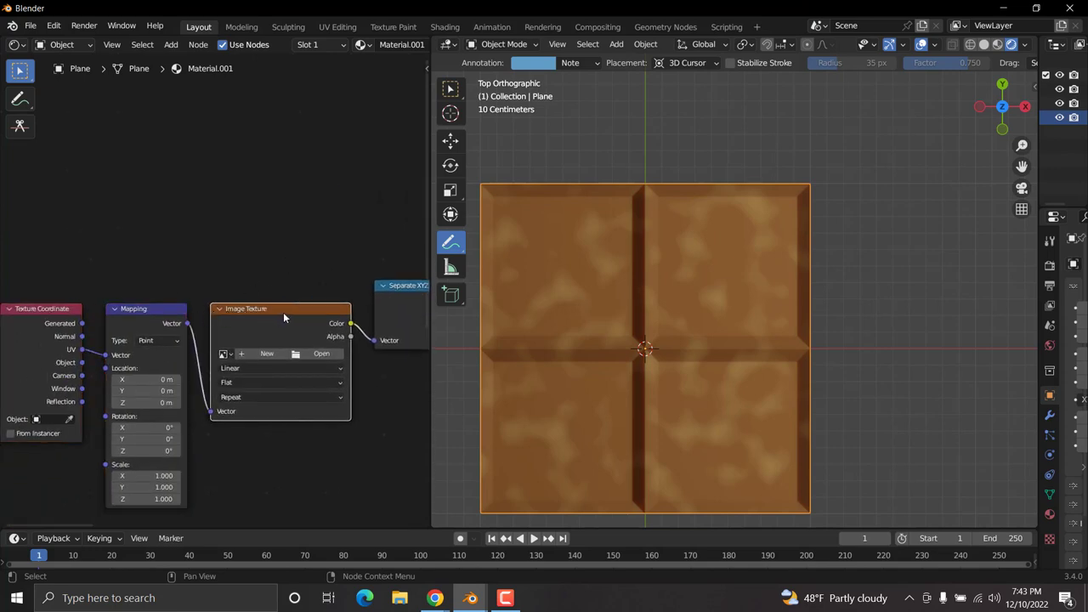
key("x")
left_click_drag(188, 324, 374, 341)
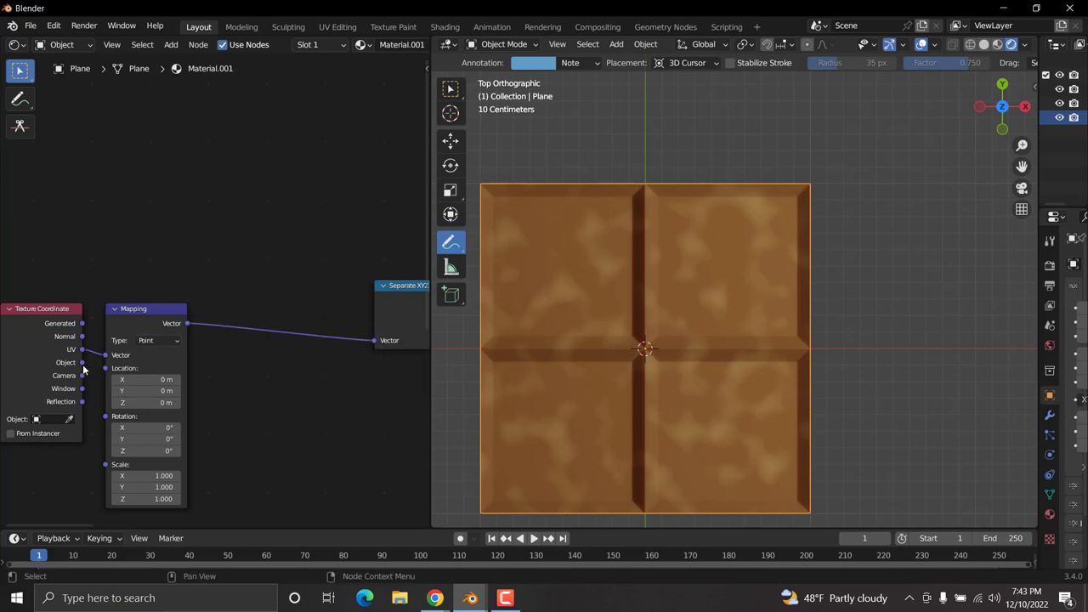
left_click_drag(82, 363, 106, 355)
scroll(286, 323, "down", 3)
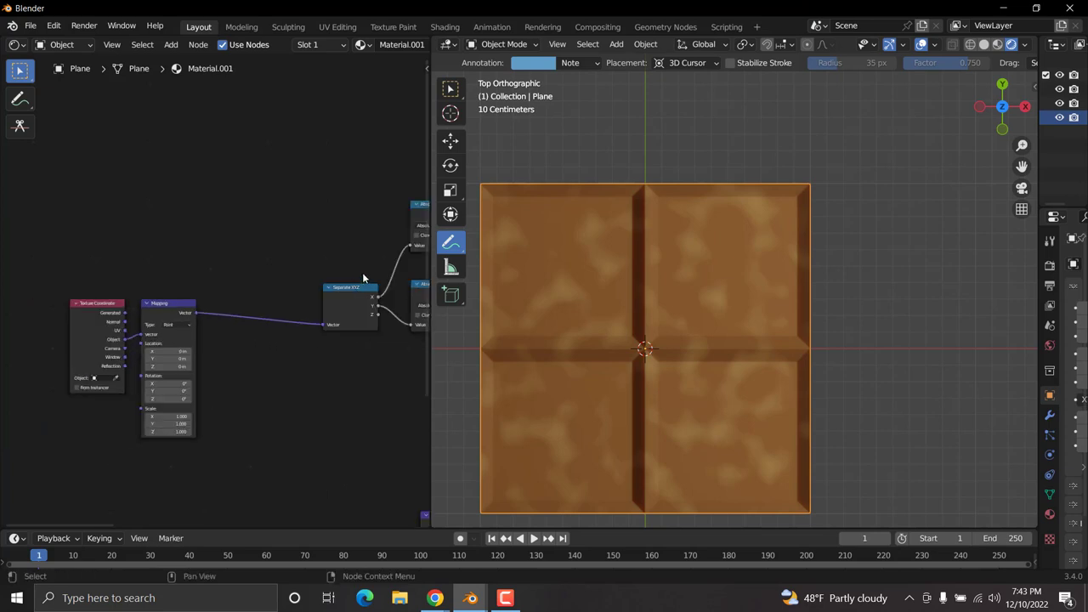
scroll(362, 272, "down", 6, "ctrl")
Preview the copied ColorRamp on the plane and inspect the soft black diamond.
left_click(371, 239, "ctrl+shift")
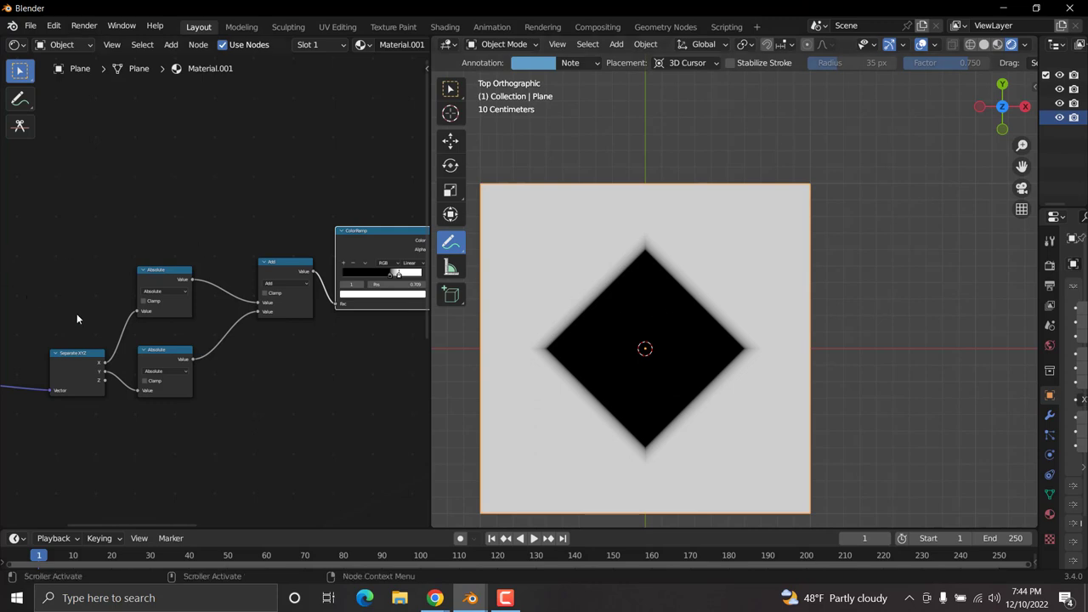
scroll(76, 319, "down", 1)
middle_click_drag(69, 328, 232, 281)
scroll(103, 312, "down", 2)
scroll(103, 318, "up", 2)
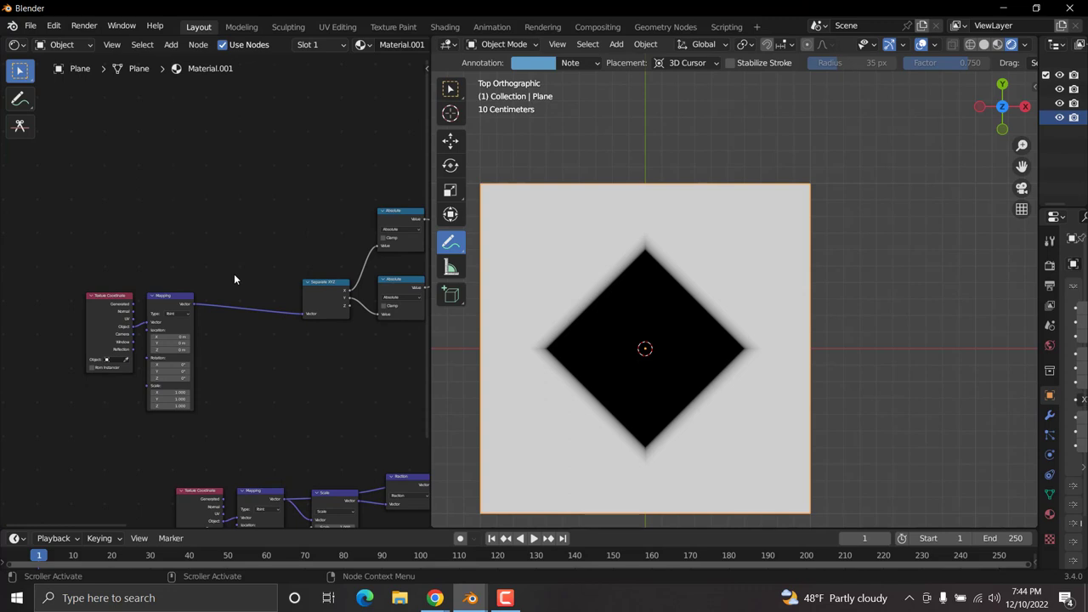
scroll(299, 285, "down", 1)
middle_click_drag(675, 344, 736, 301, "shift")
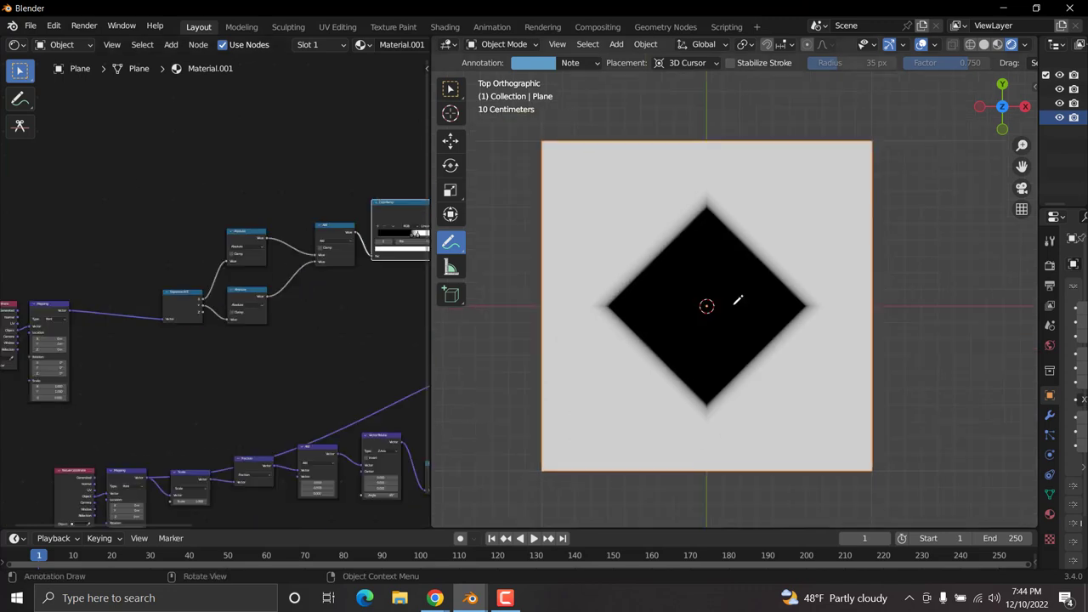
scroll(738, 300, "up", 4)
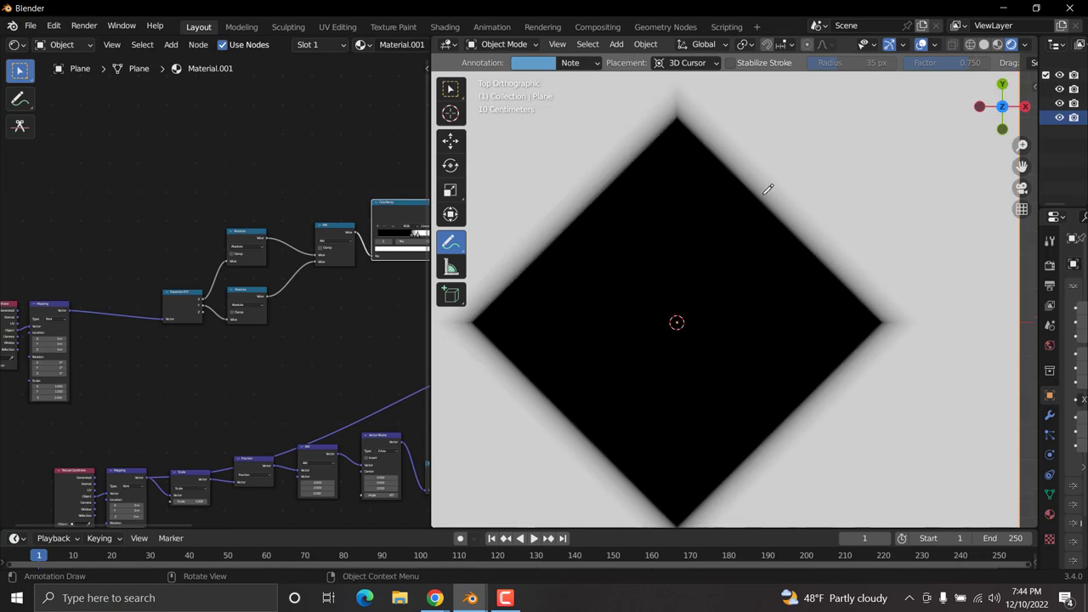
scroll(128, 374, "up", 3)
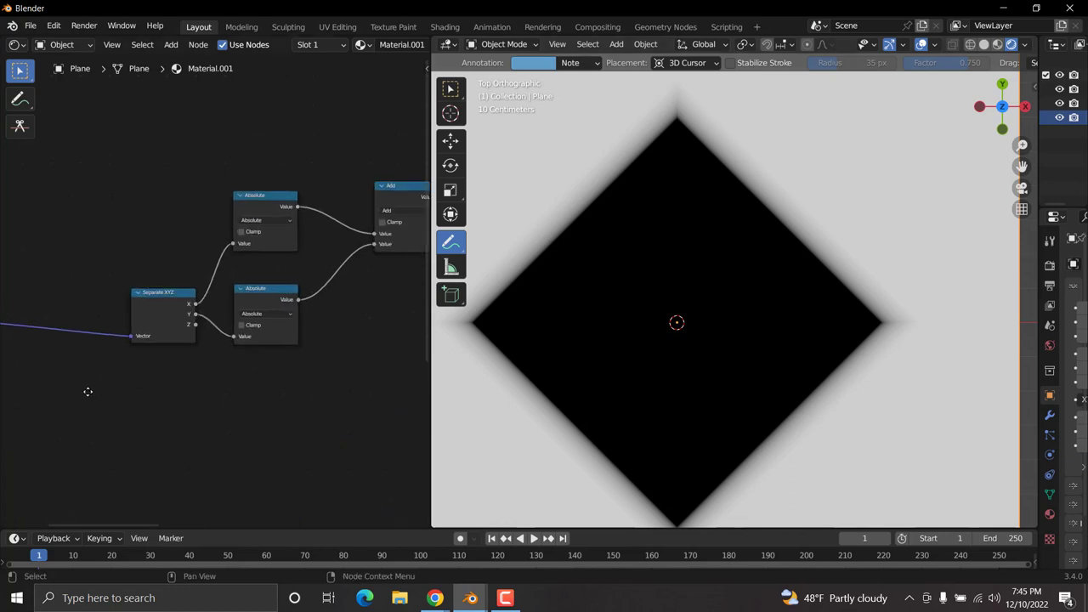
middle_click_drag(88, 392, 217, 364)
scroll(226, 370, "up", 2)
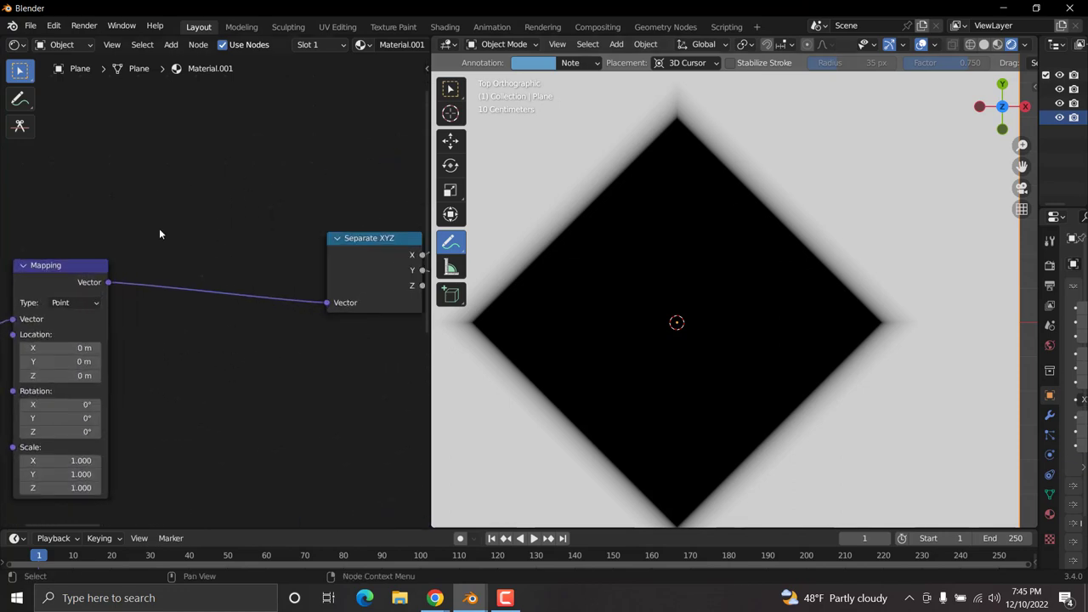
Add a Mix Color node and position it between Mapping and Separate XYZ.
key("shift+a")
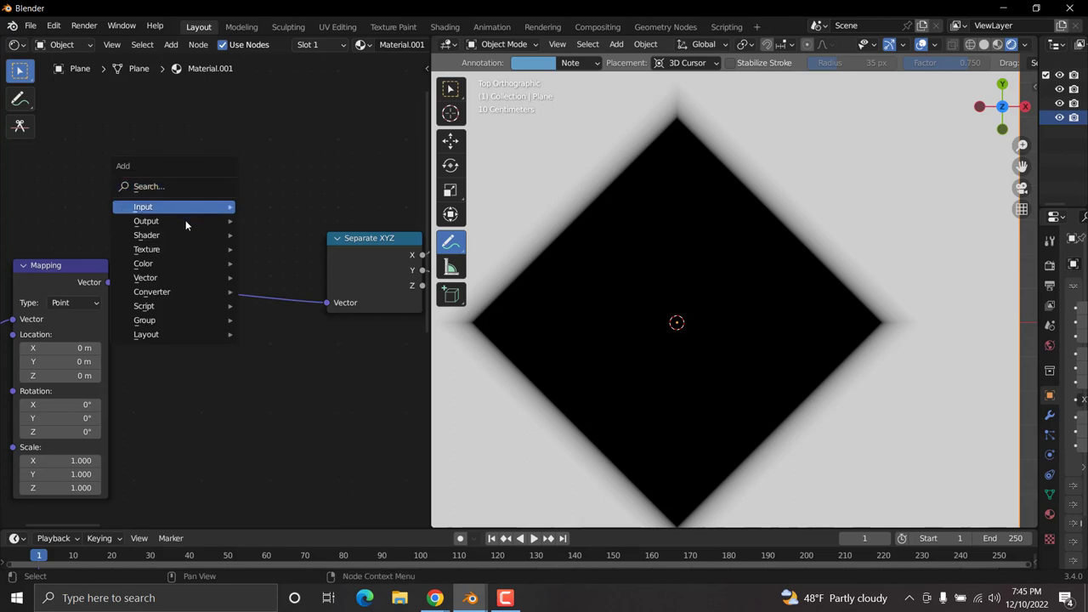
mouse_move(162, 265)
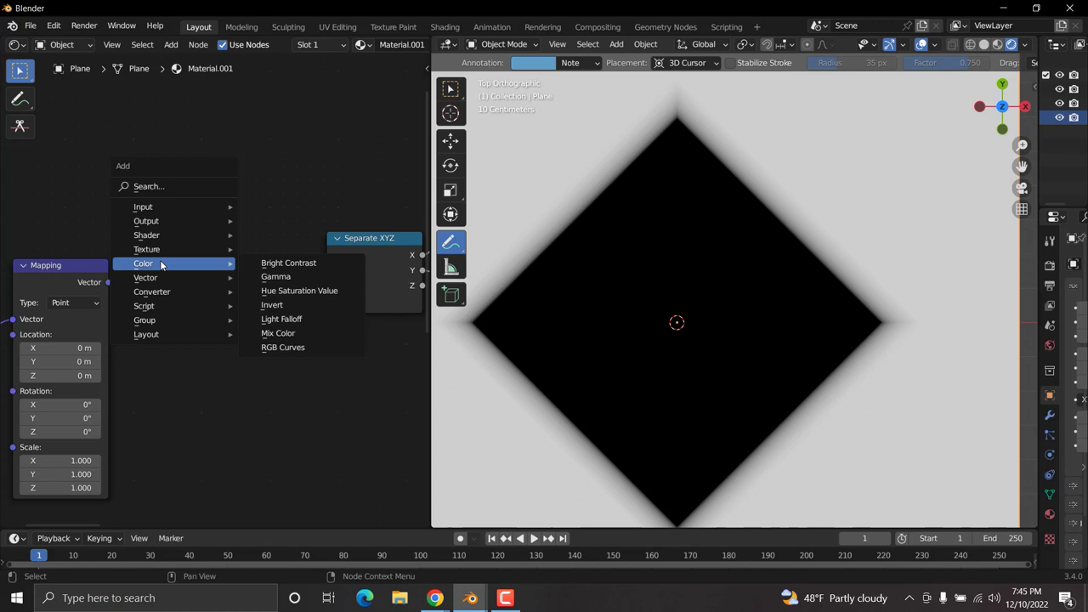
left_click(287, 334)
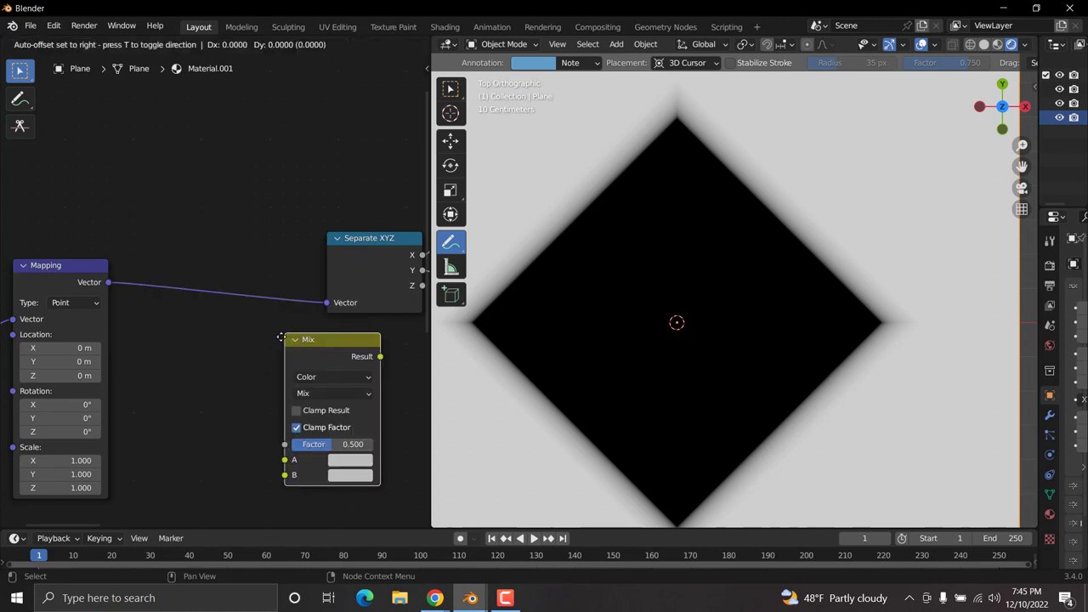
left_click(182, 317)
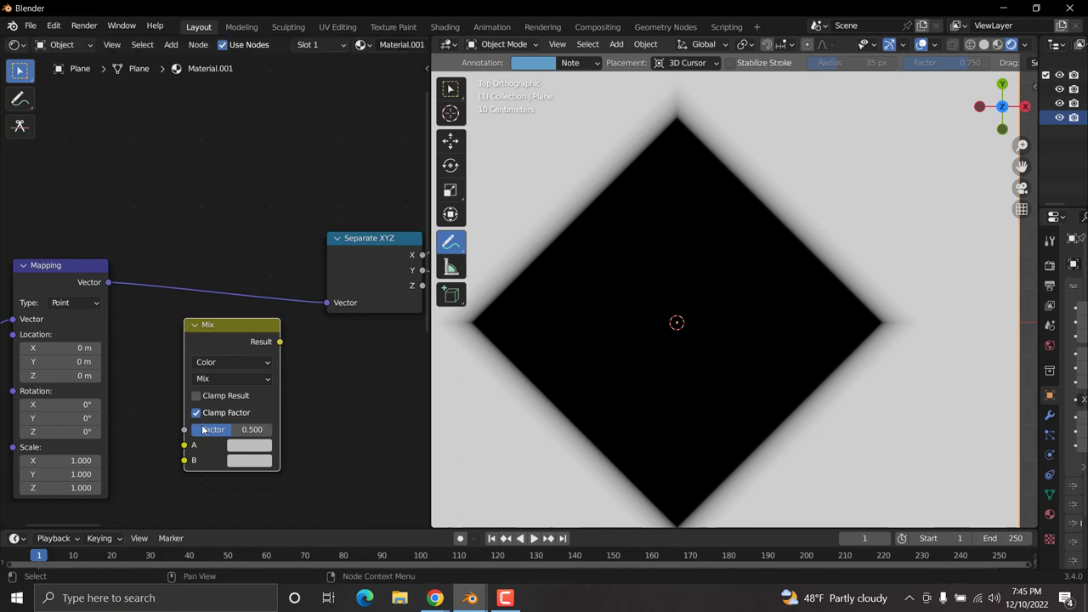
scroll(202, 429, "down", 4, "shift")
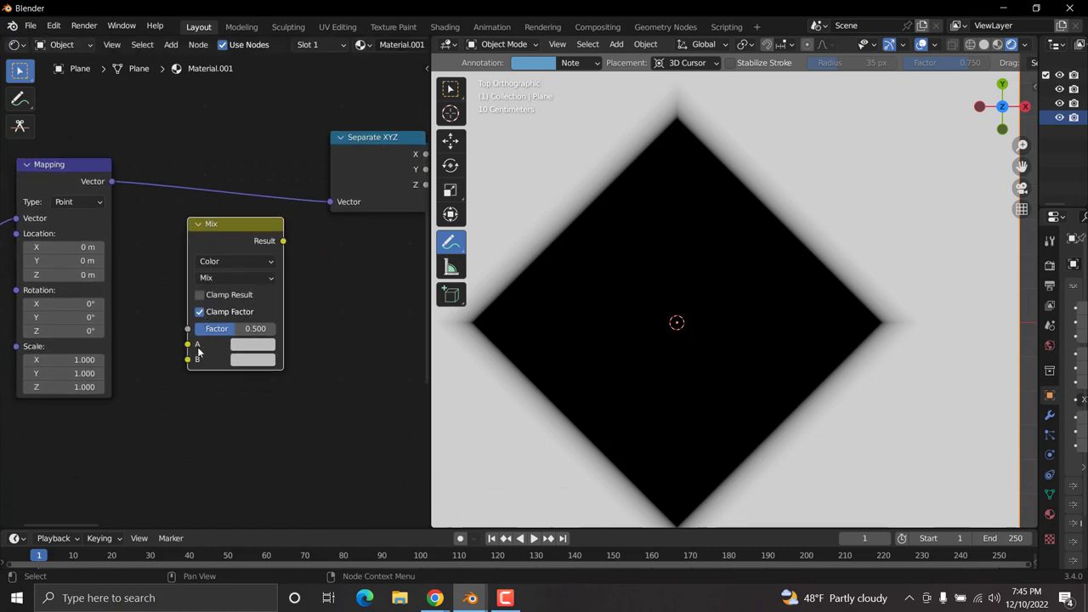
scroll(293, 298, "up", 1)
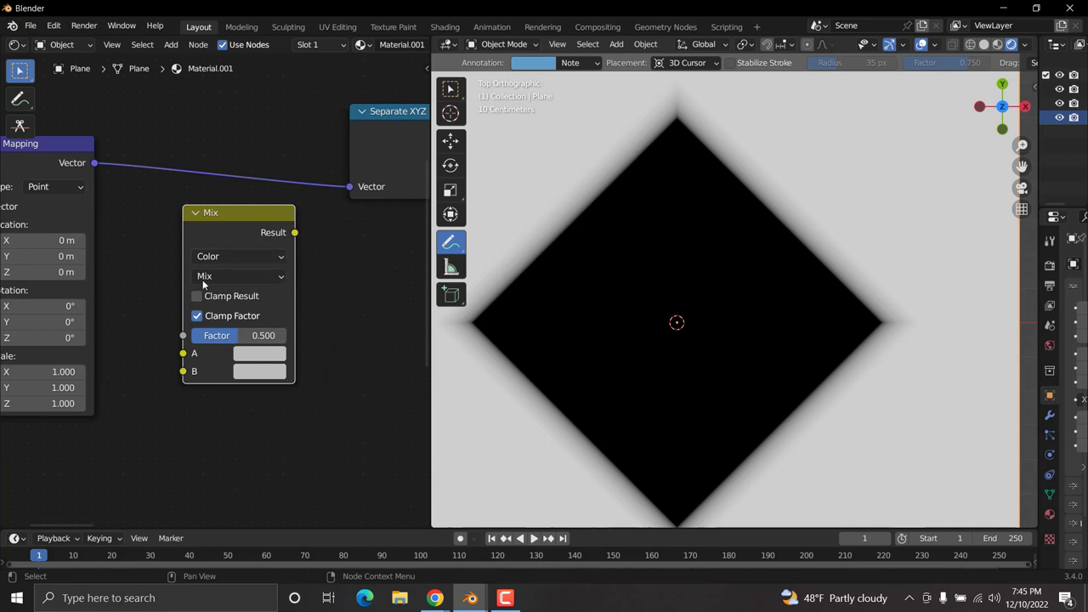
left_click_drag(220, 219, 262, 226)
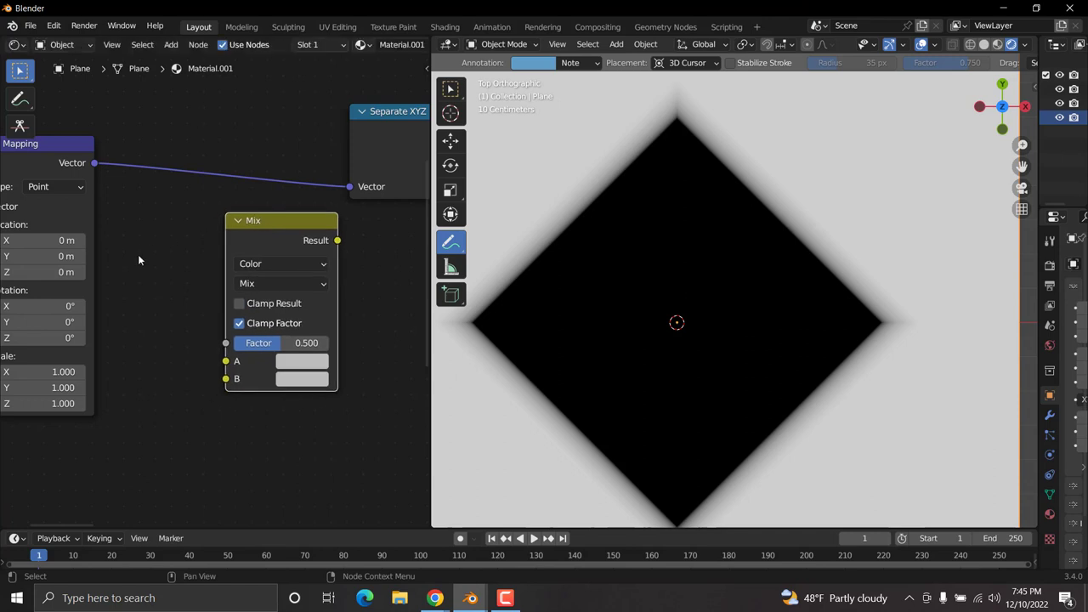
scroll(138, 254, "down", 1)
middle_click_drag(138, 254, 198, 296)
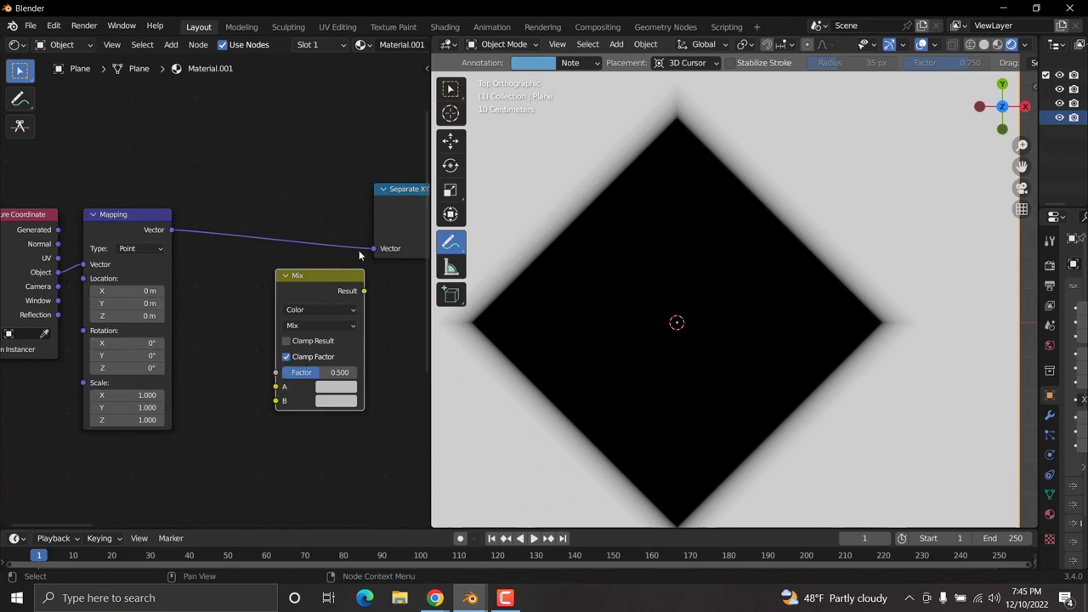
Route the Mapping vector into the Mix node's A input and preview its gradient.
left_click_drag(374, 250, 277, 387)
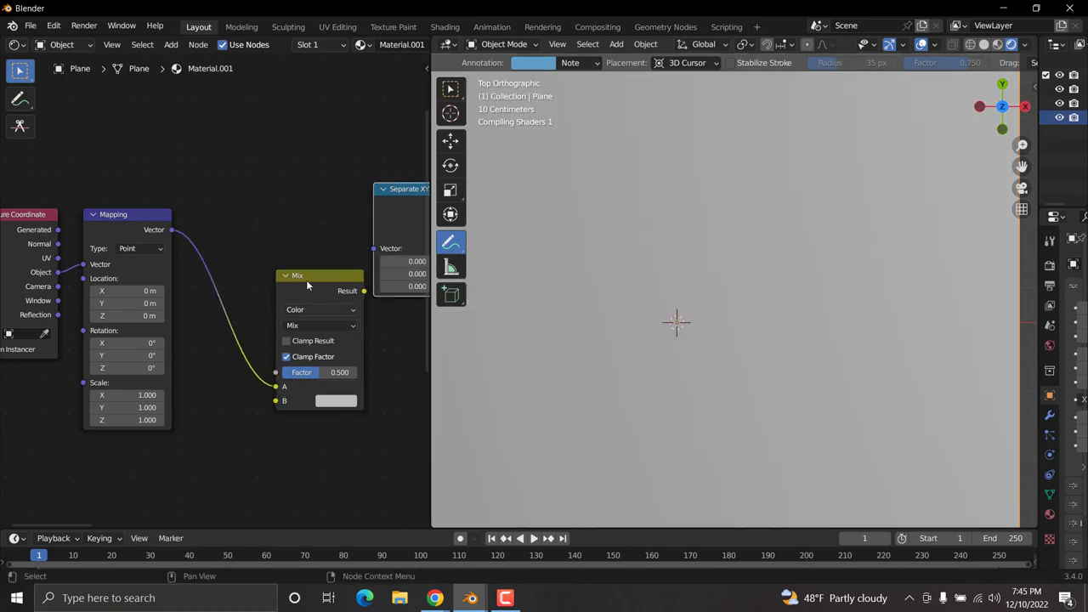
left_click_drag(307, 283, 259, 210)
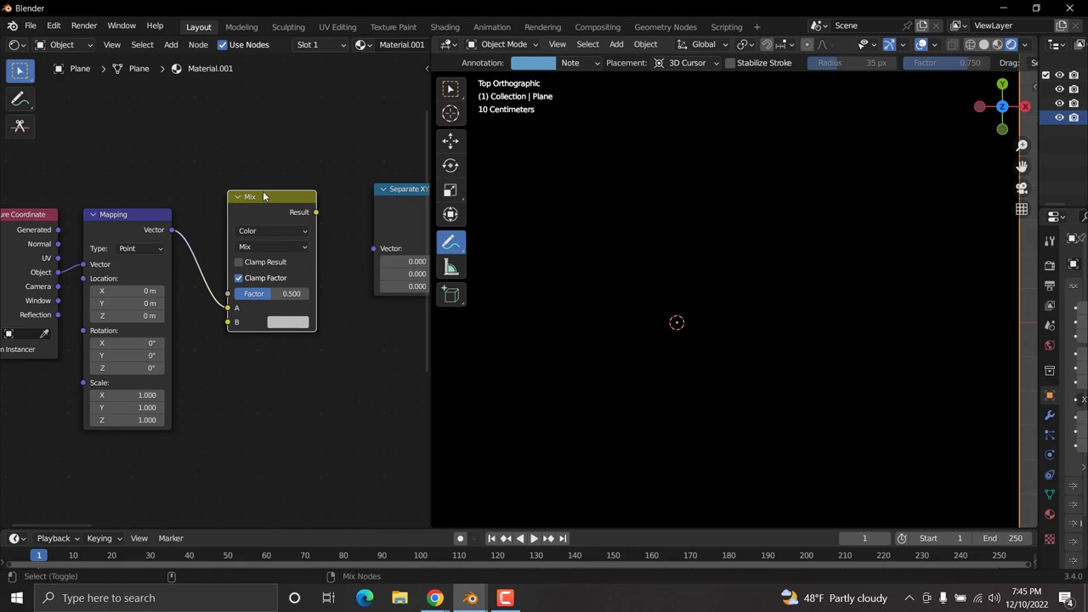
left_click(262, 195, "ctrl+shift")
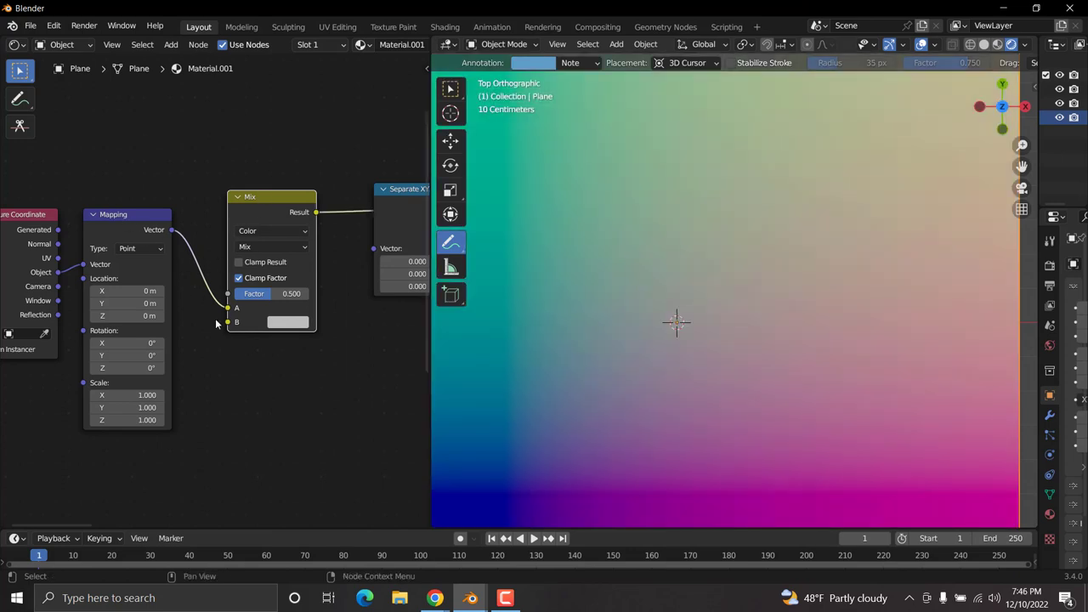
key("shift+a")
mouse_move(286, 398)
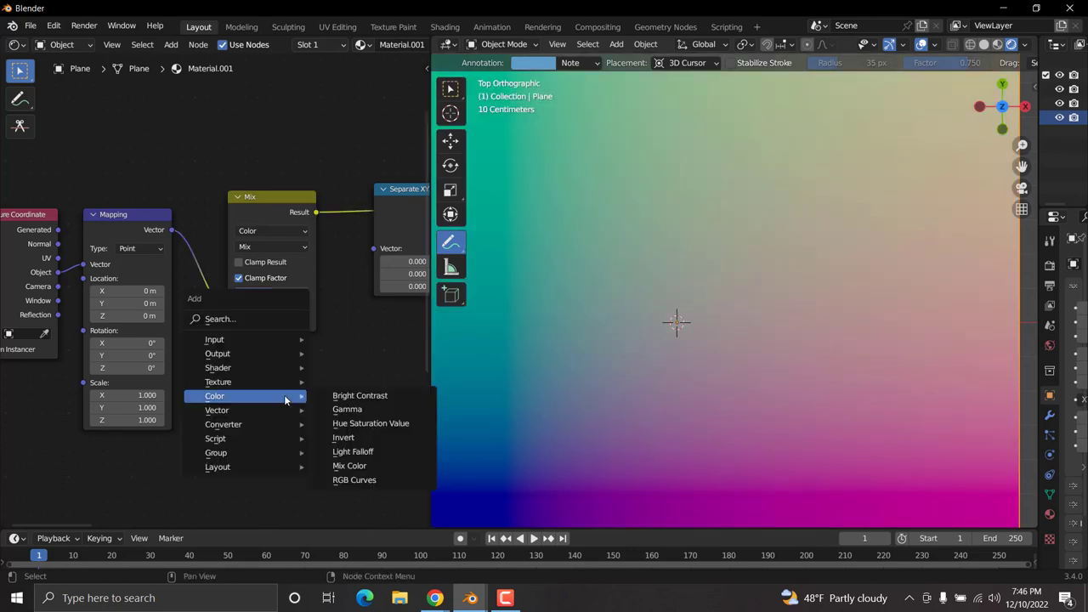
left_click(260, 320)
Add a Noise Texture fed by the Mapping vector, its Color linked to Mix B.
type("noise")
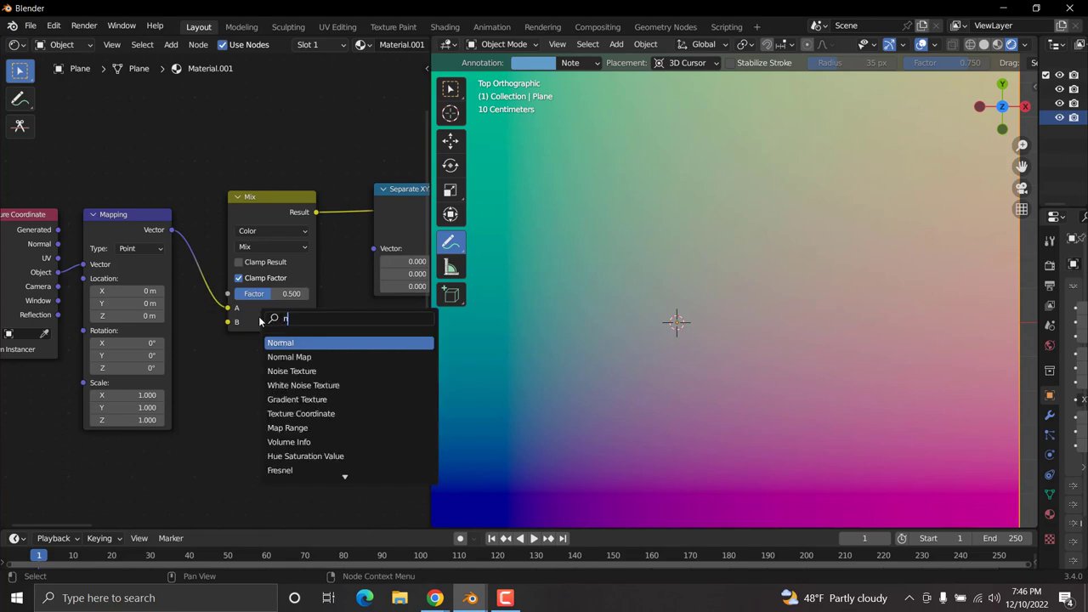
left_click(289, 343)
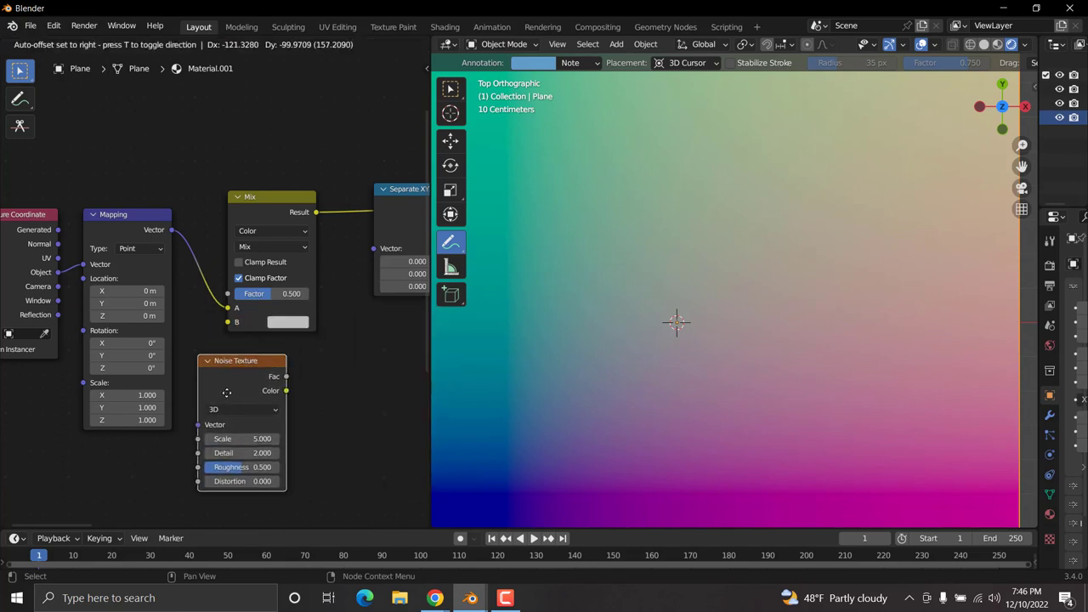
left_click(228, 393)
left_click_drag(172, 231, 199, 424)
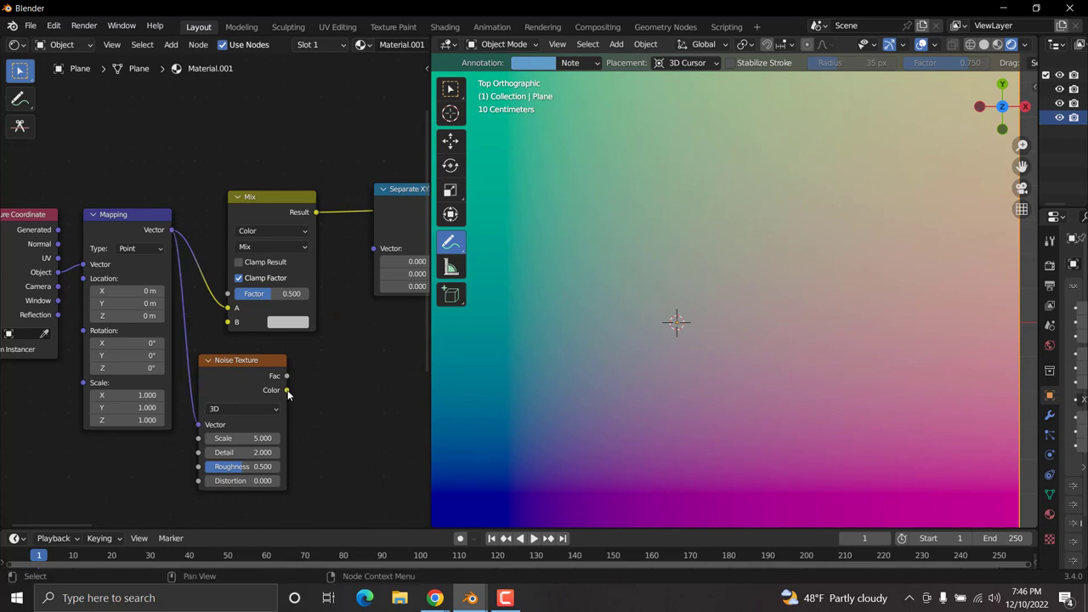
left_click_drag(287, 390, 235, 323)
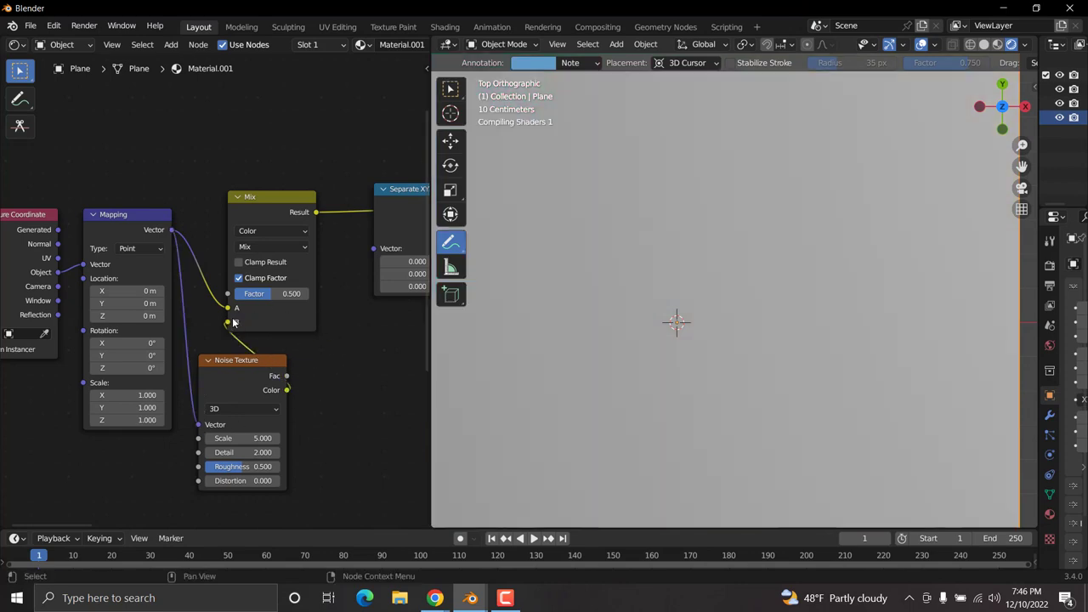
scroll(678, 336, "down", 3)
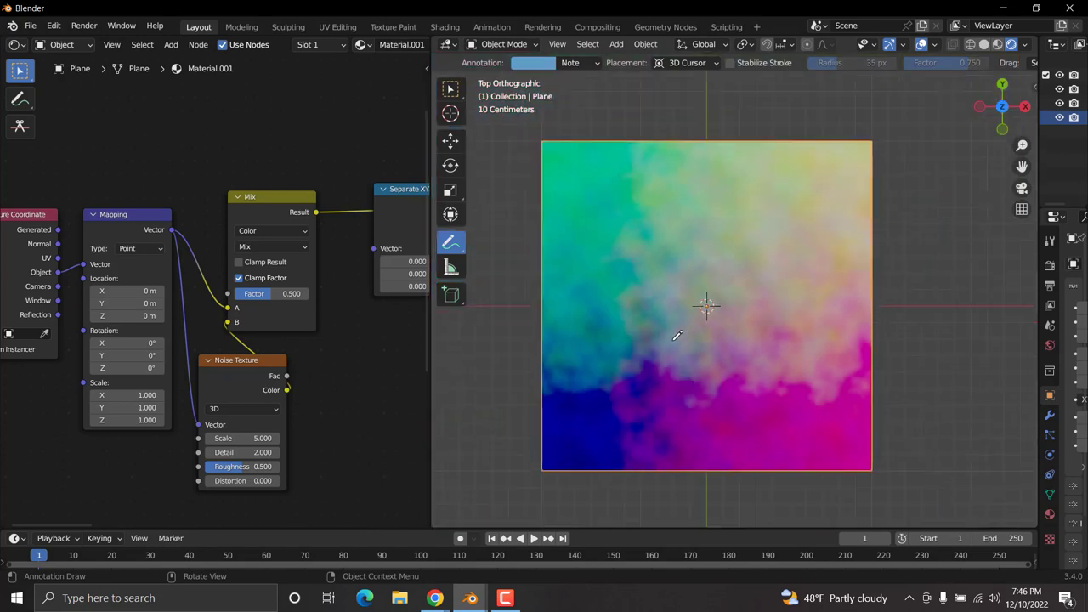
scroll(309, 375, "up", 2)
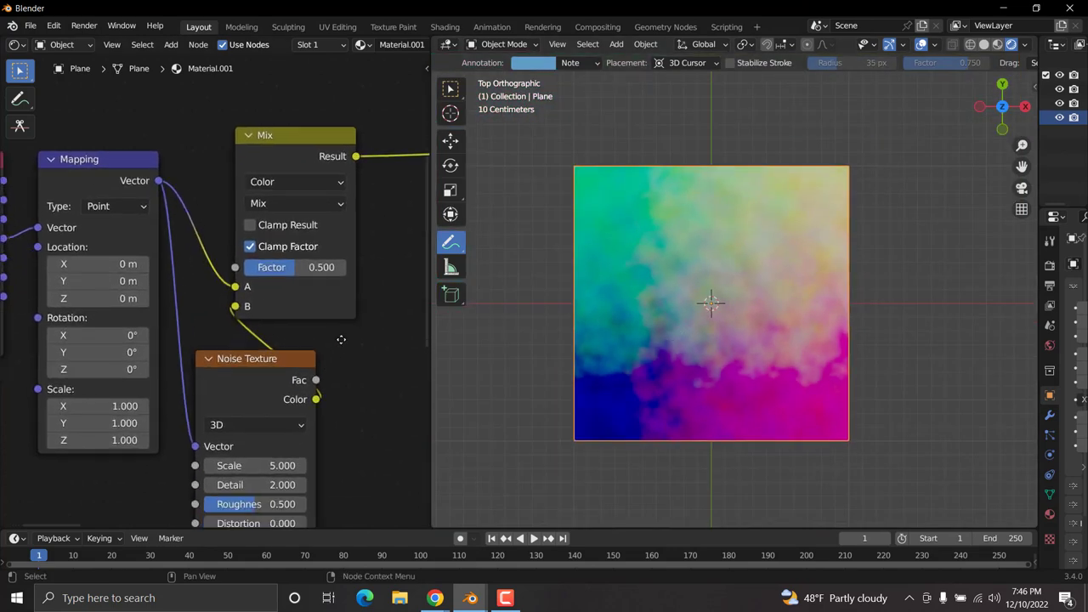
left_click_drag(302, 252, 251, 253)
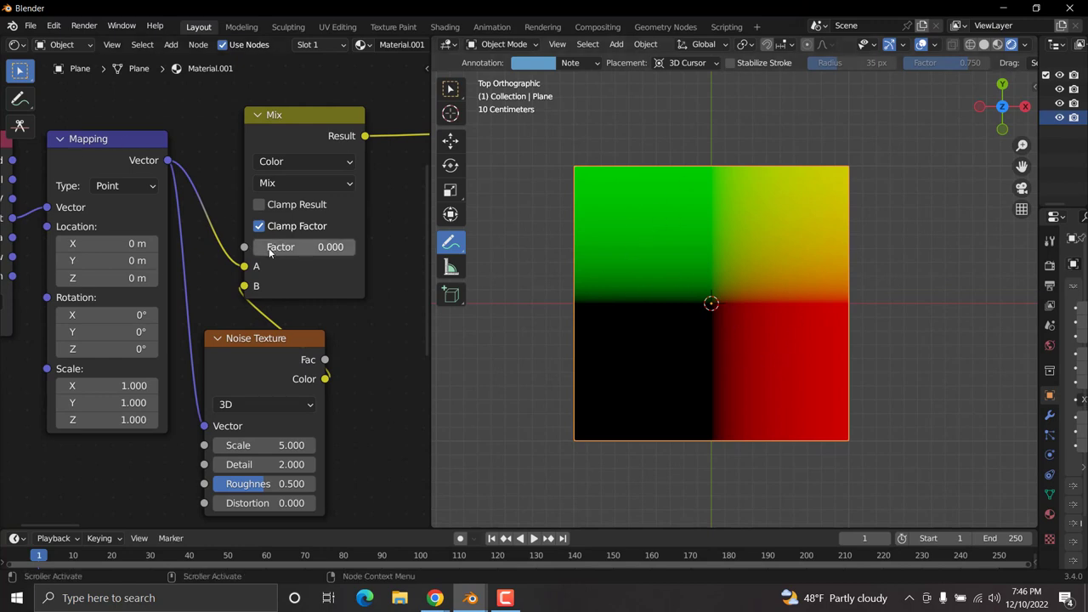
left_click_drag(281, 246, 356, 247)
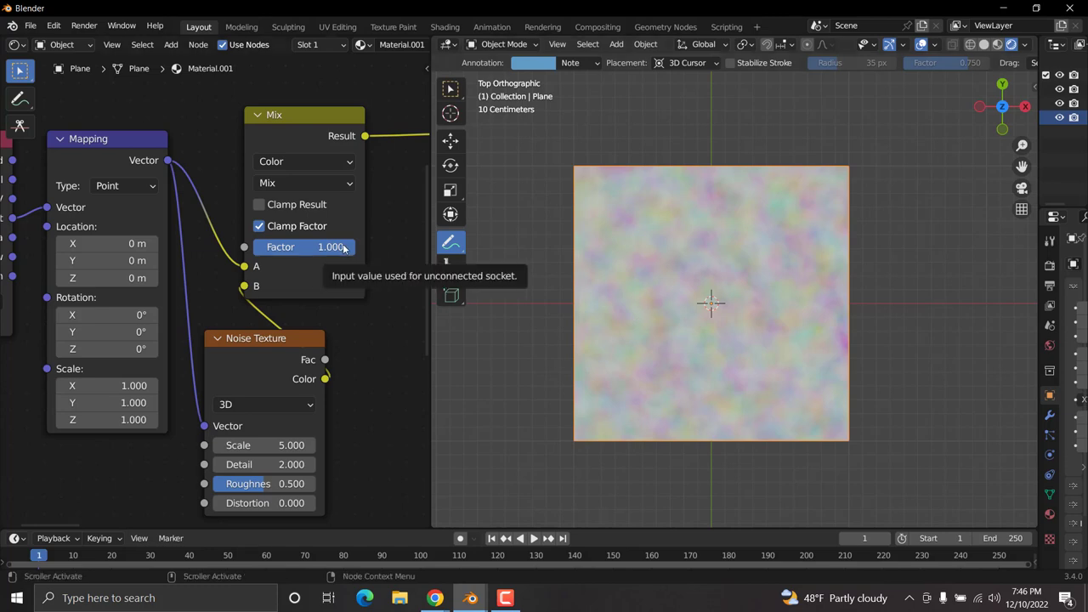
Connect the Mix result to Separate XYZ's Vector and lower the factor to 0.
scroll(343, 247, "down", 4)
middle_click_drag(345, 243, 247, 280)
scroll(230, 286, "up", 2)
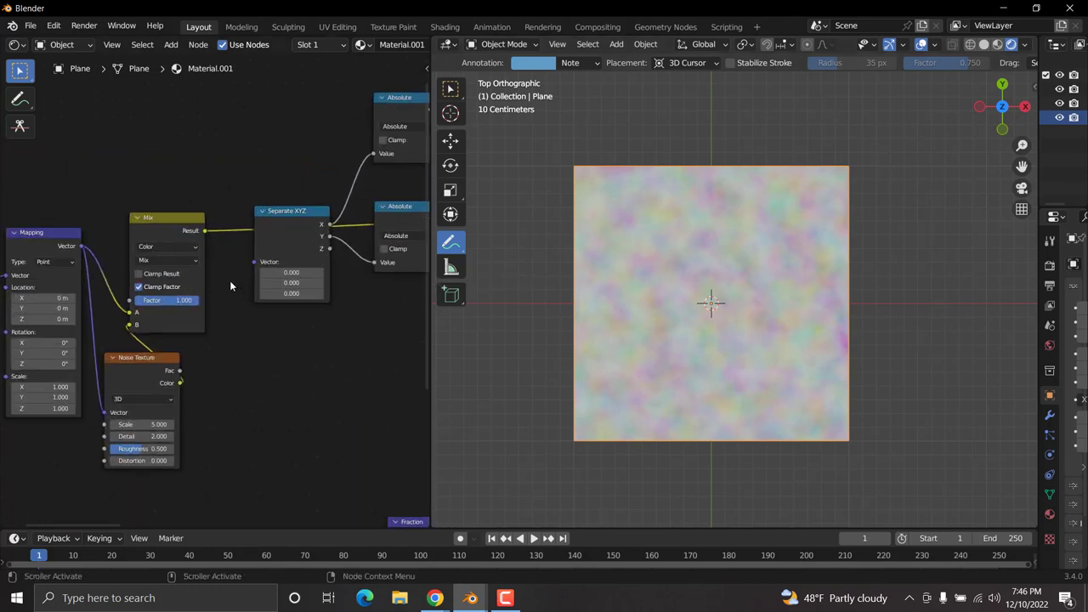
left_click_drag(213, 232, 254, 261)
scroll(255, 255, "down", 3)
middle_click_drag(425, 174, 353, 196)
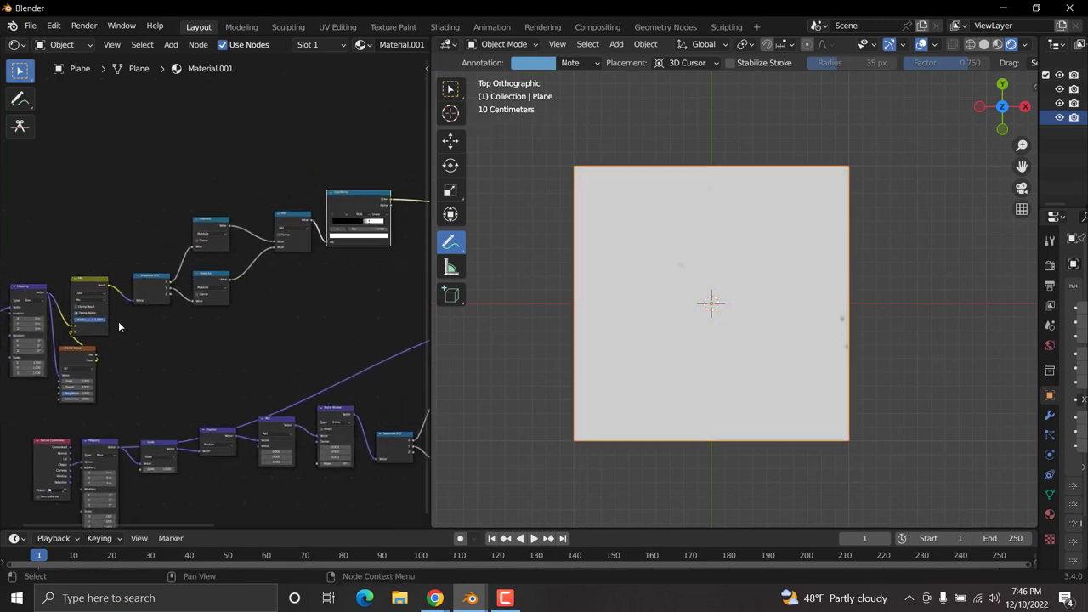
middle_click_drag(129, 323, 247, 294)
scroll(255, 323, "up", 5)
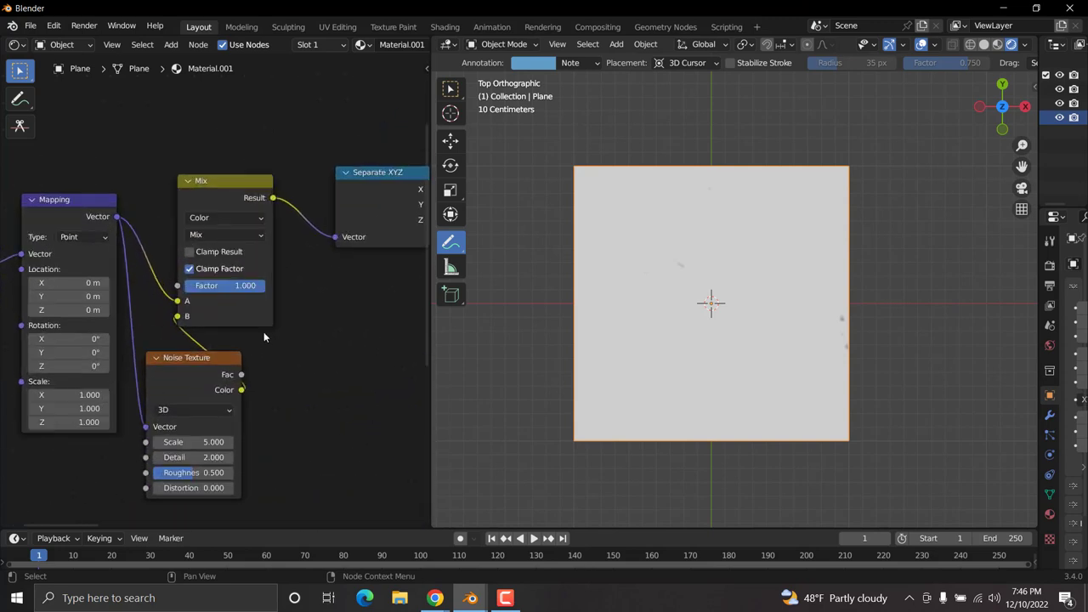
mouse_move(225, 286)
left_mouse_down()
mouse_move(180, 286)
mouse_move(255, 286)
mouse_move(213, 286)
left_mouse_up()
scroll(222, 217, "up", 2)
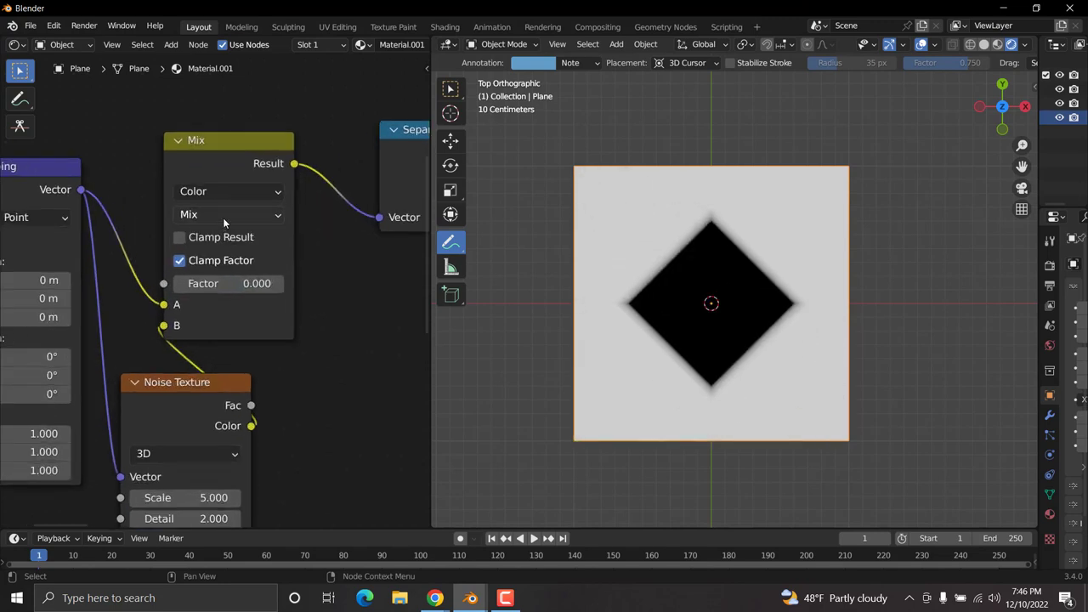
Switch the Mix blend mode to Linear Light with factor 0.140.
left_click(226, 218)
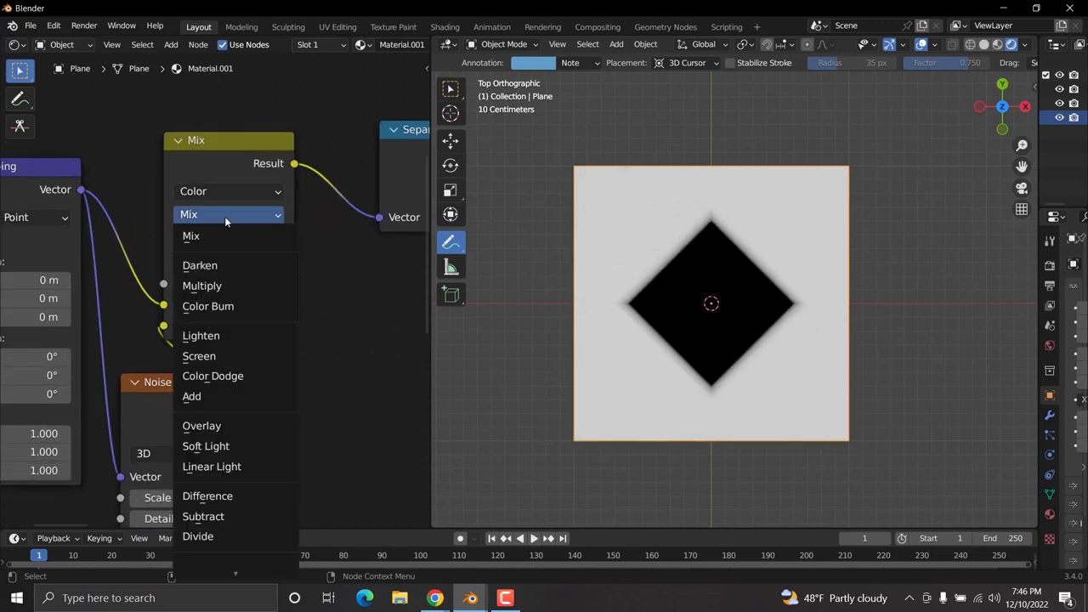
left_click(243, 466)
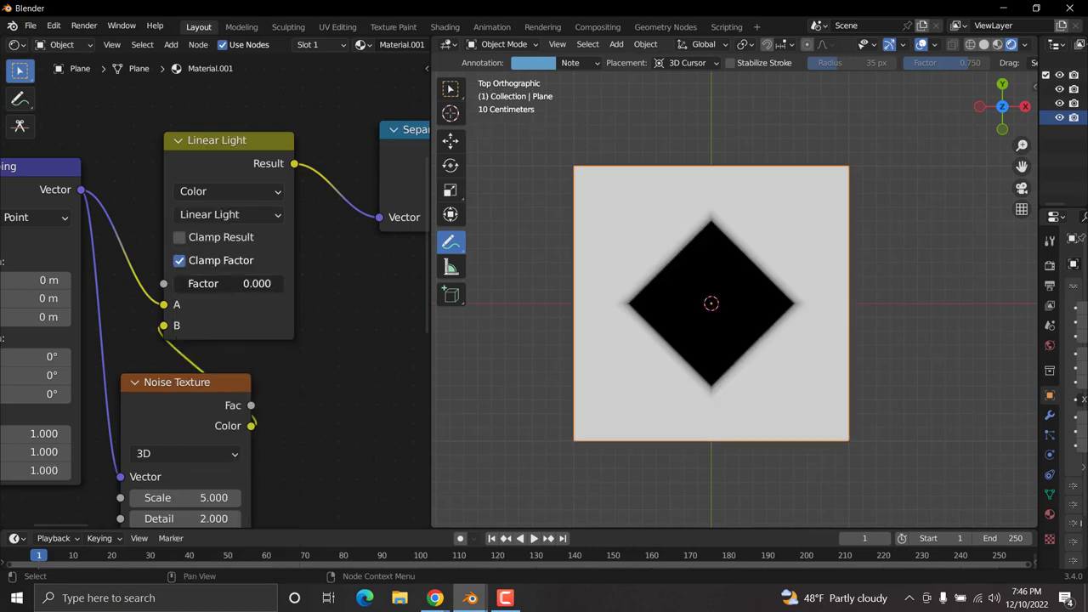
mouse_move(196, 284)
left_mouse_down()
mouse_move(266, 284)
mouse_move(174, 284)
mouse_move(266, 284)
mouse_move(174, 284)
mouse_move(224, 284)
mouse_move(189, 284)
left_mouse_up()
middle_click_drag(239, 384, 295, 254)
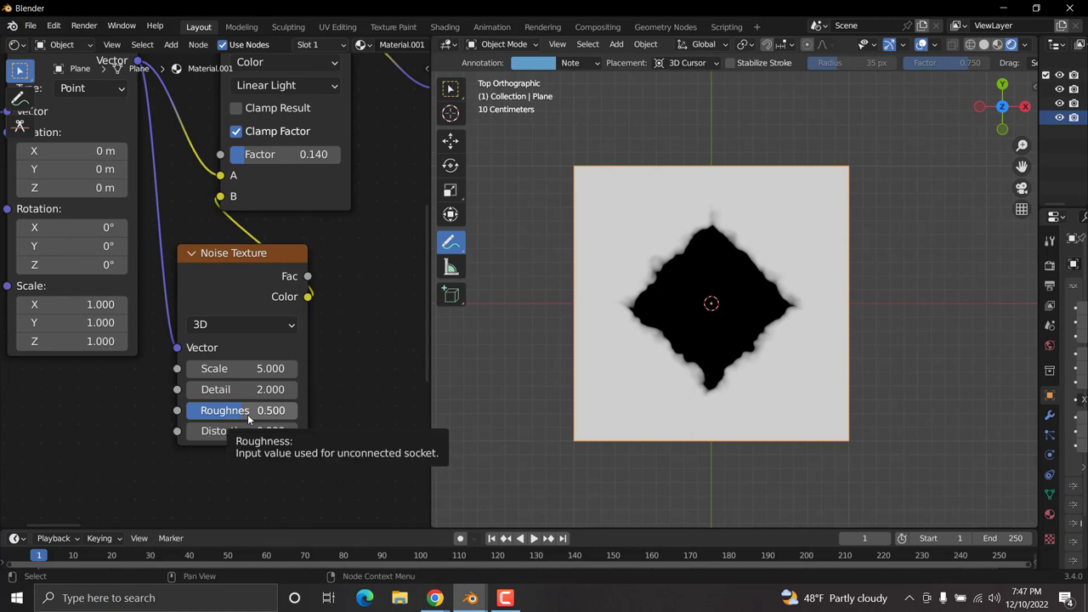
Set the Noise Texture Scale to 2.
scroll(248, 416, "up", 2)
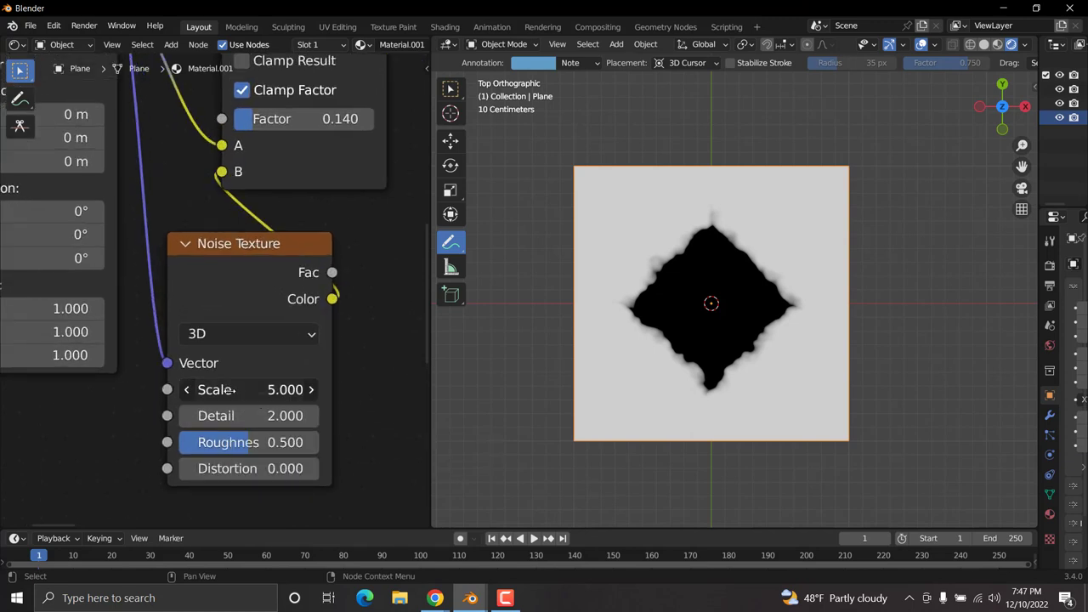
left_click_drag(223, 390, 410, 390)
scroll(738, 288, "up", 2)
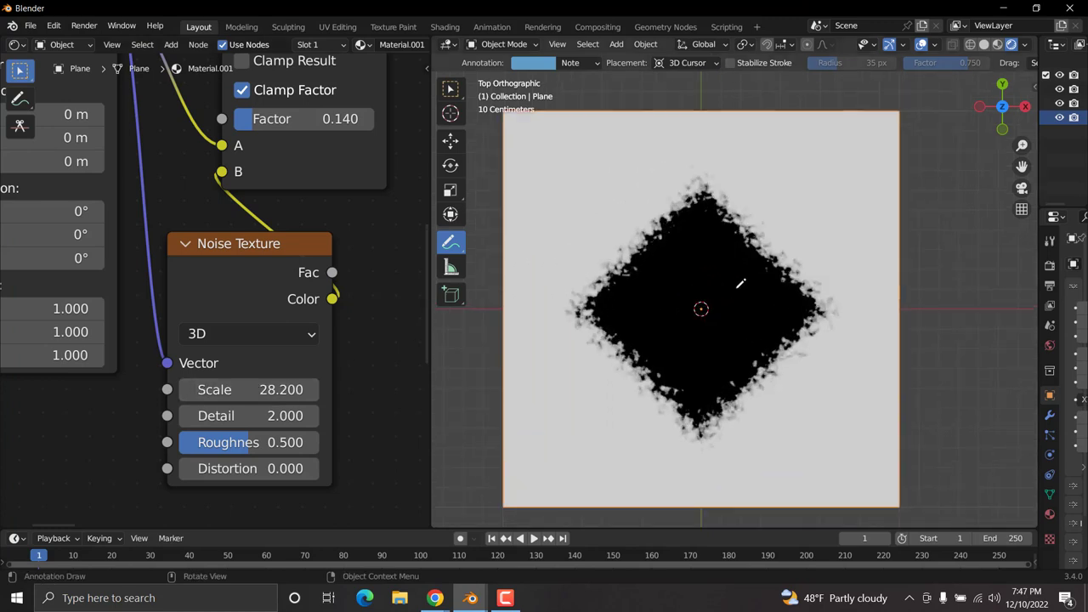
left_click_drag(293, 390, 130, 389)
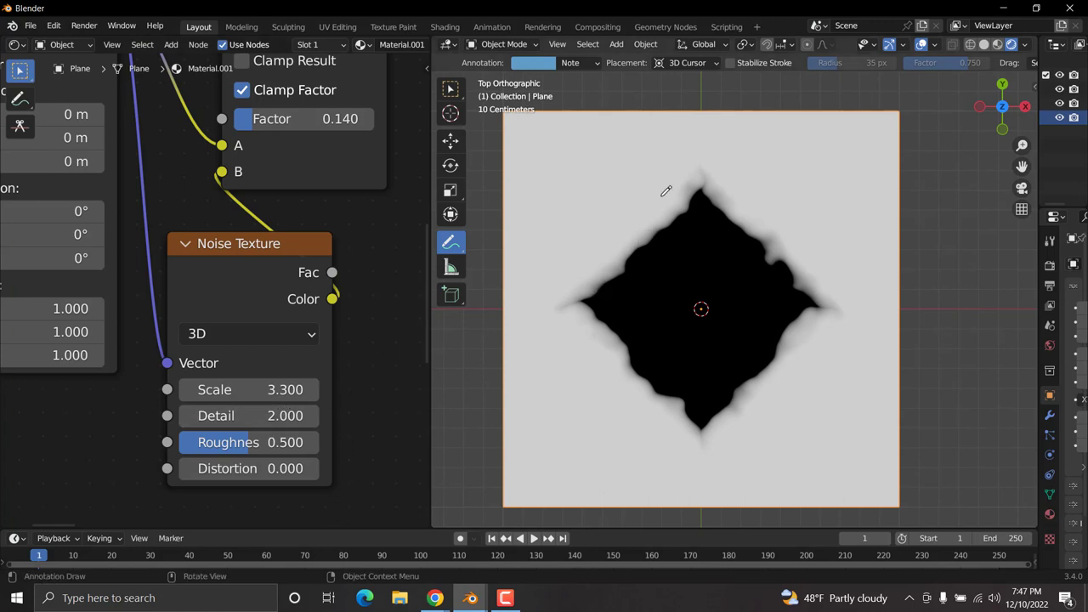
left_click(247, 389)
type("2")
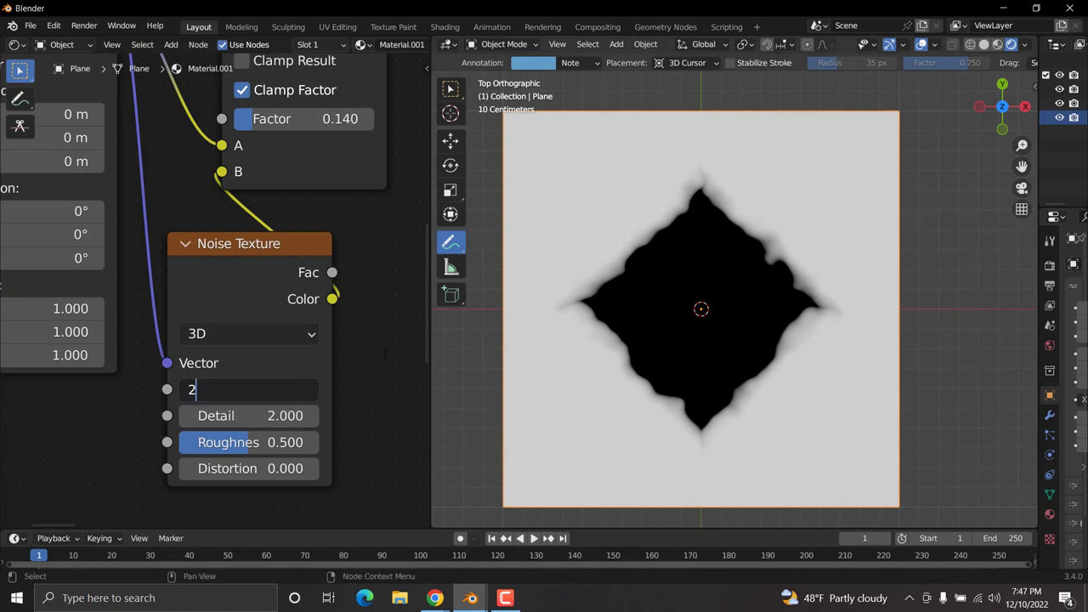
key("Return")
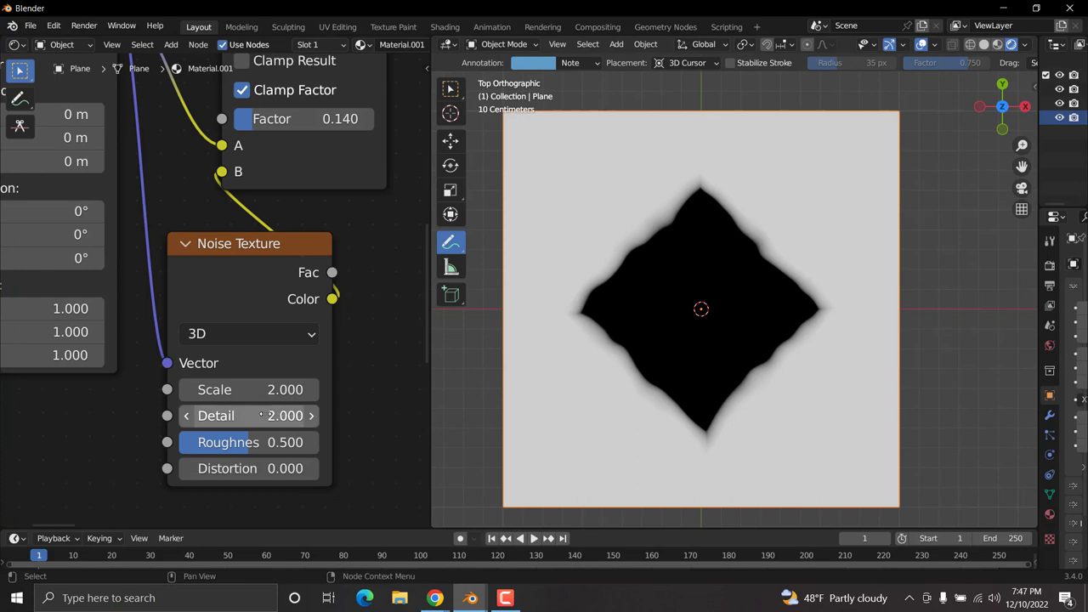
Set the Noise Texture Detail to 2 for smoother diamond edges.
left_click_drag(312, 416, 255, 416)
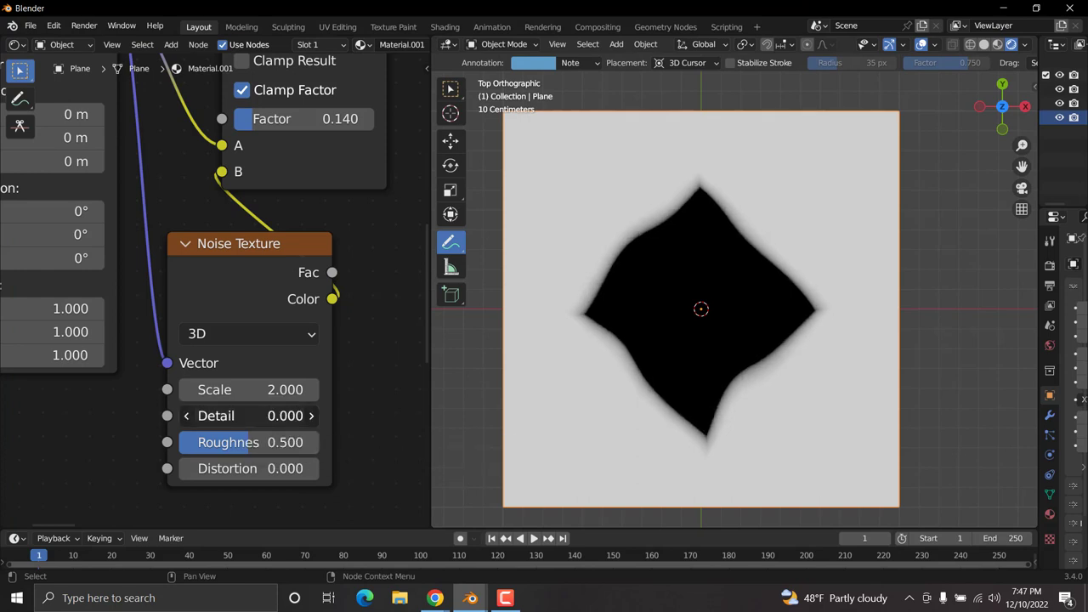
left_click_drag(255, 416, 359, 416)
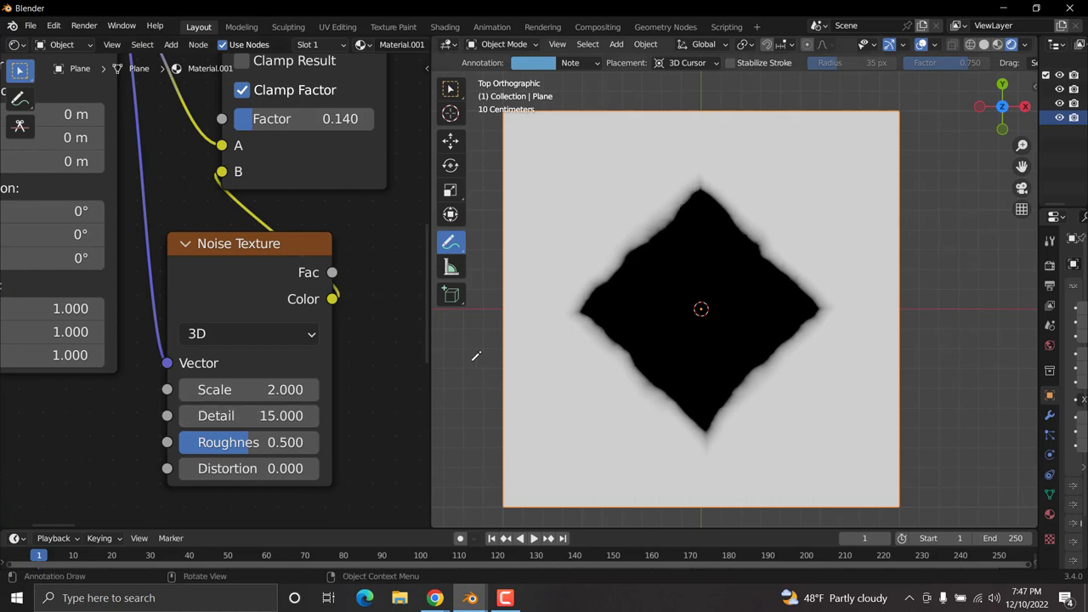
scroll(645, 276, "up", 2)
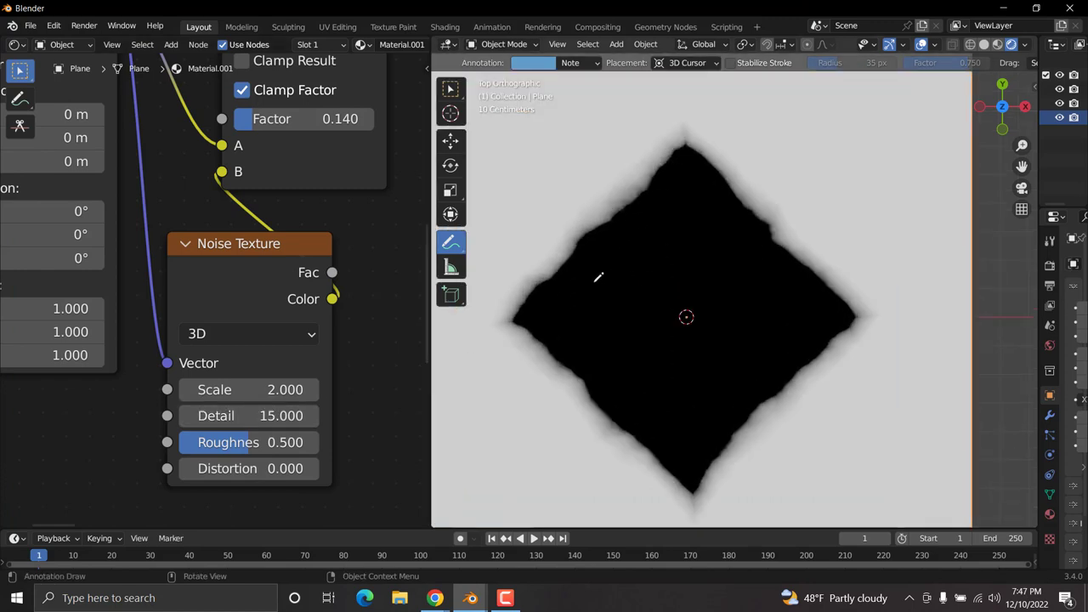
left_click(246, 415)
type("2")
key("Return")
Adjust the Linear Light factor to about 0.153 for gently wavy edges.
scroll(380, 328, "down", 2)
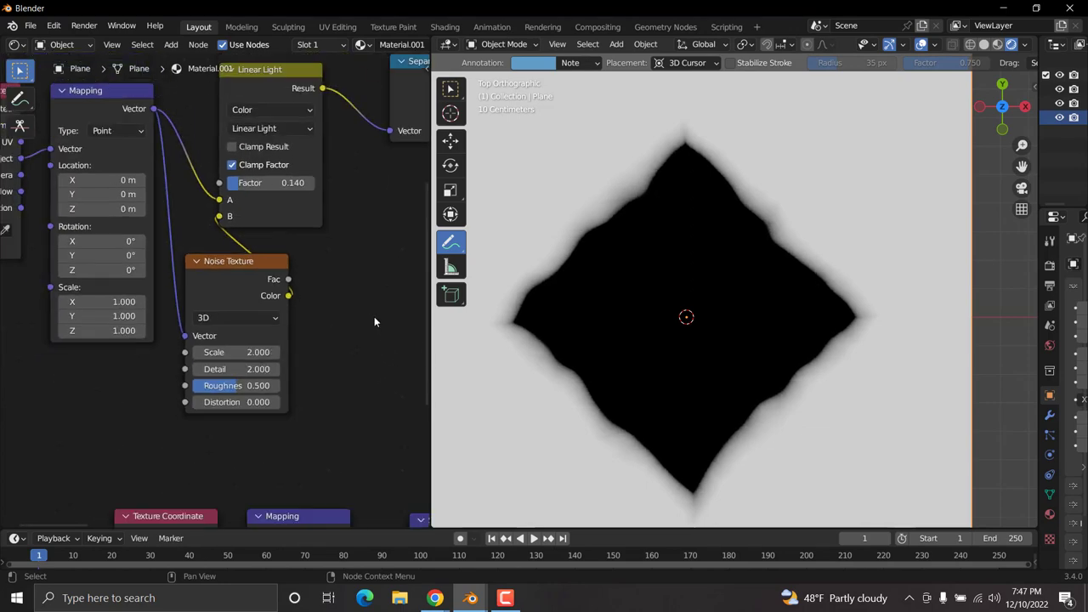
scroll(316, 213, "up", 3)
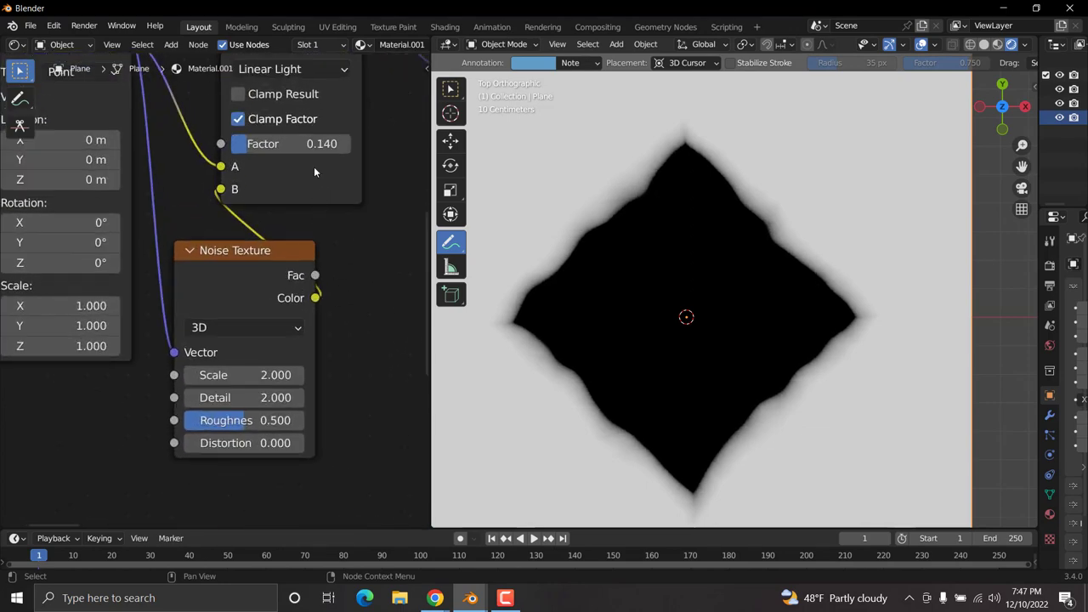
middle_click_drag(313, 166, 292, 327)
scroll(292, 327, "up", 2)
left_click_drag(292, 330, 206, 370)
scroll(152, 281, "down", 2)
mouse_move(223, 316)
left_mouse_down()
mouse_move(284, 327)
mouse_move(235, 327)
mouse_move(263, 327)
left_mouse_up()
scroll(236, 345, "up", 2)
Preview the chocolate Principled shader on the plane.
scroll(291, 355, "down", 2)
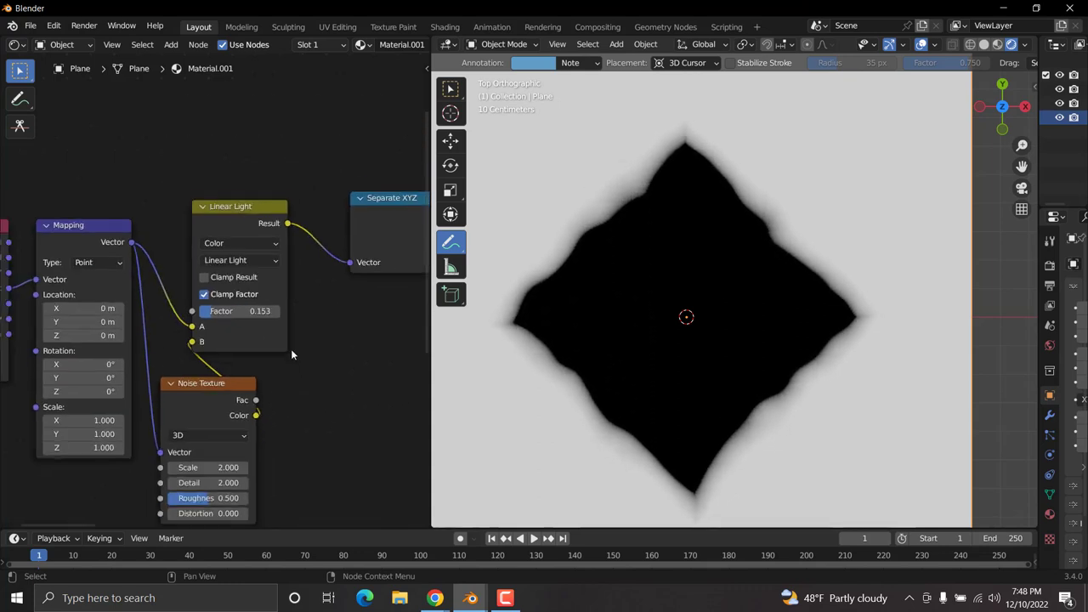
scroll(359, 323, "down", 2)
middle_click_drag(360, 324, 195, 345)
scroll(363, 309, "up", 2)
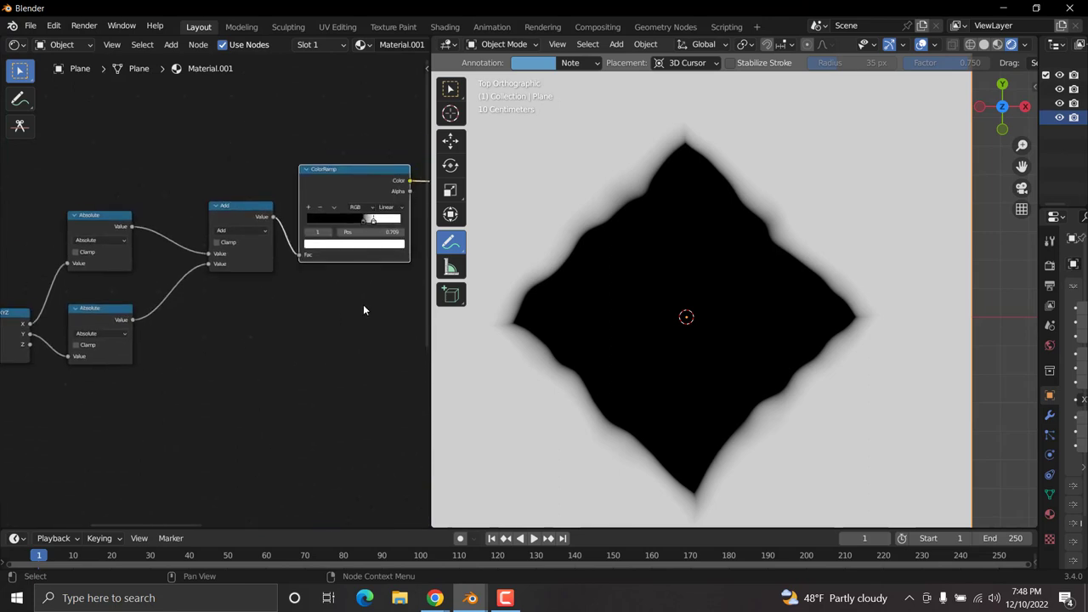
middle_click_drag(364, 309, 221, 360)
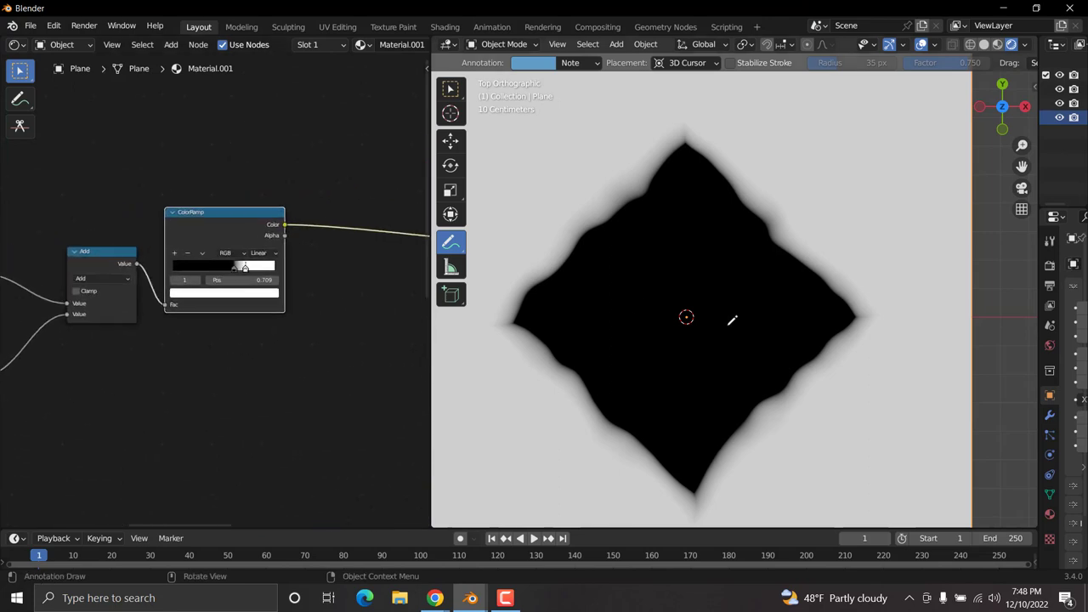
scroll(730, 315, "down", 4)
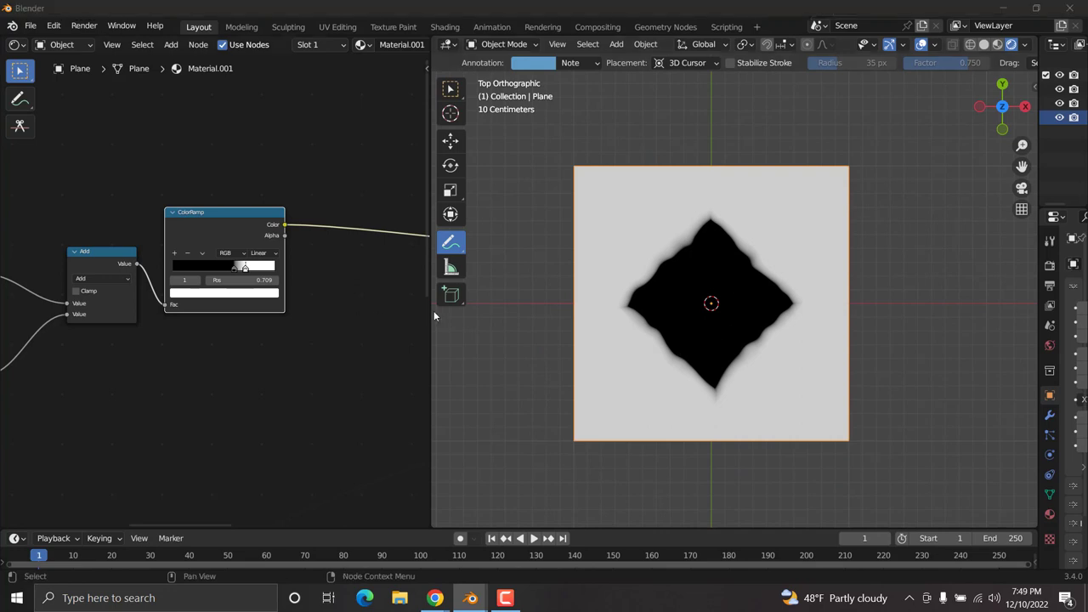
scroll(306, 377, "down", 4)
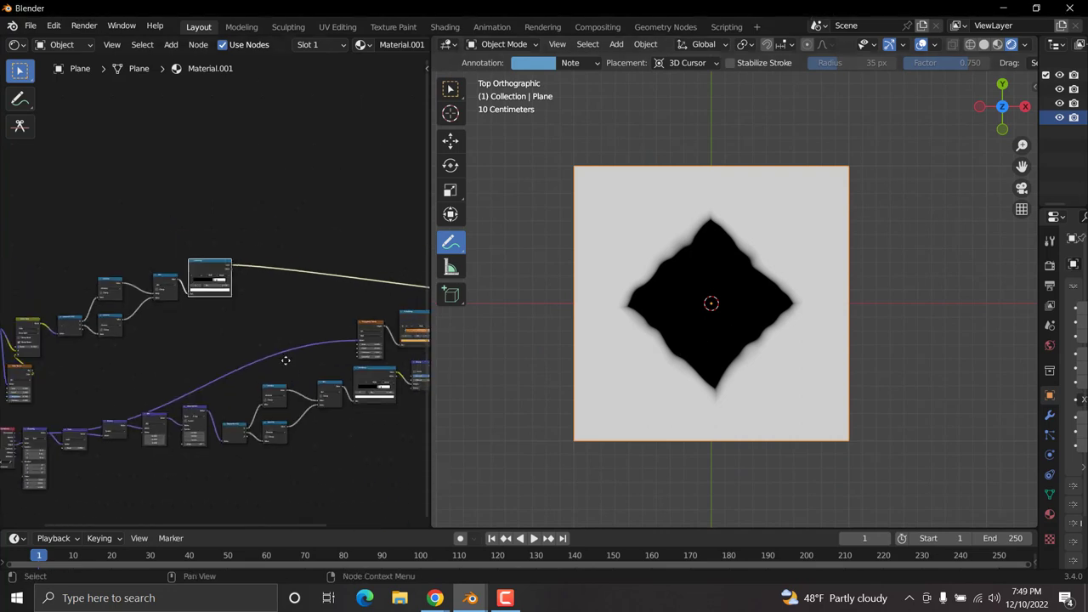
scroll(297, 332, "down", 5, "ctrl")
left_click_drag(293, 272, 318, 332)
scroll(327, 342, "up", 1)
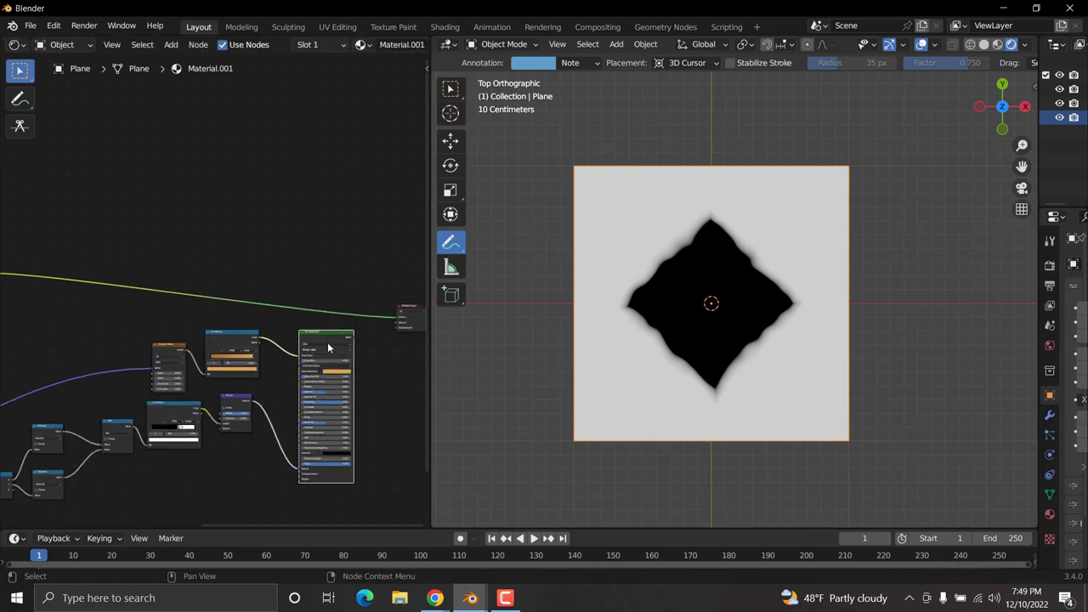
left_click(327, 342, "ctrl+shift")
Return the preview to the black-and-white diamond mask.
scroll(215, 316, "down", 2)
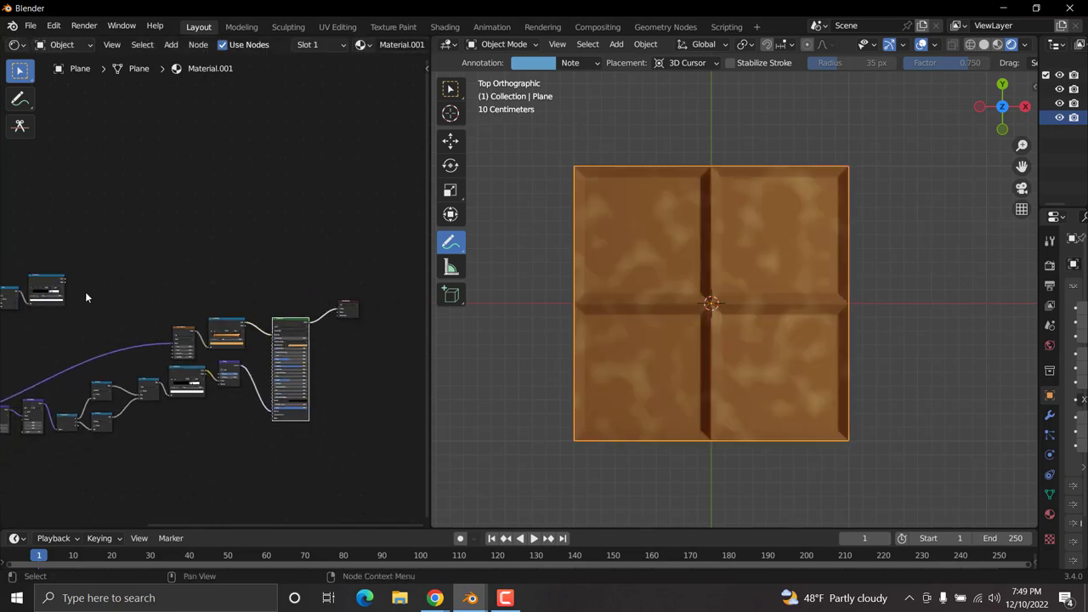
left_click(41, 281, "ctrl+shift")
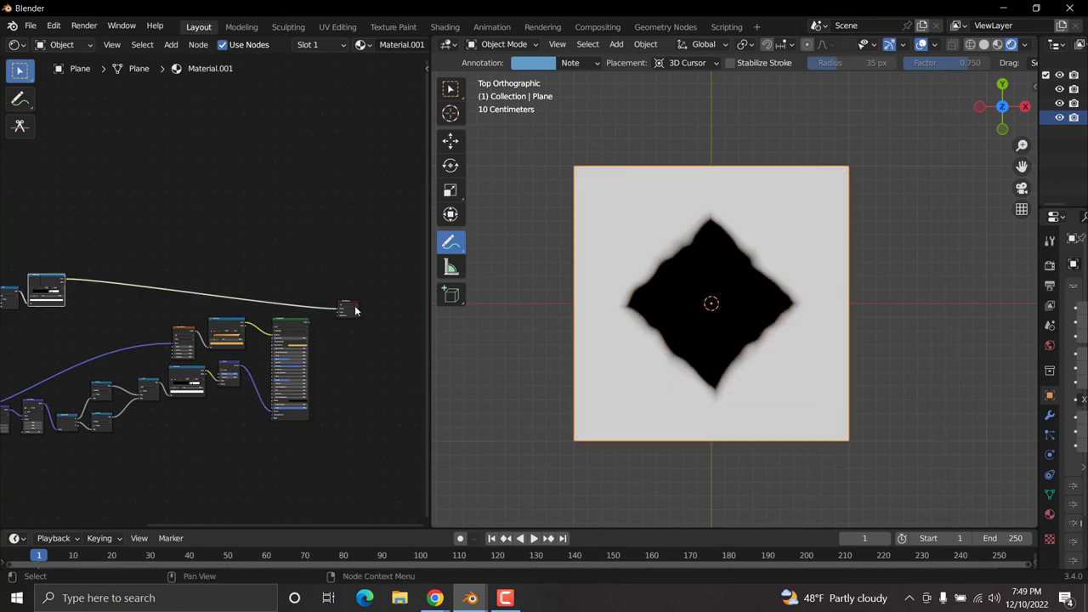
middle_click_drag(349, 308, 243, 281)
scroll(252, 309, "up", 1)
scroll(252, 315, "up", 3)
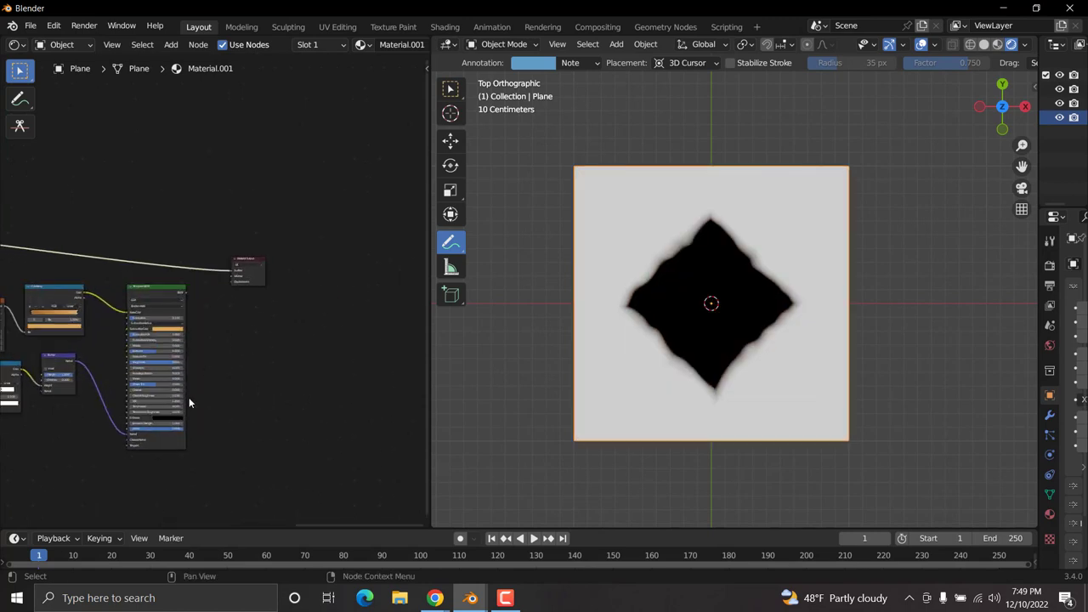
middle_click_drag(189, 401, 227, 274)
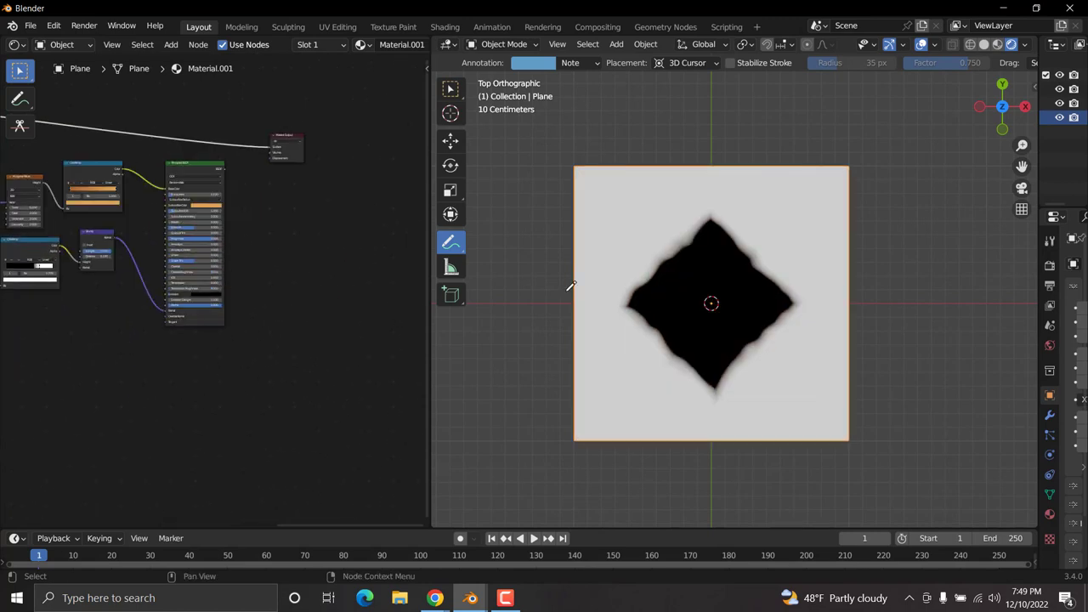
scroll(164, 401, "up", 3)
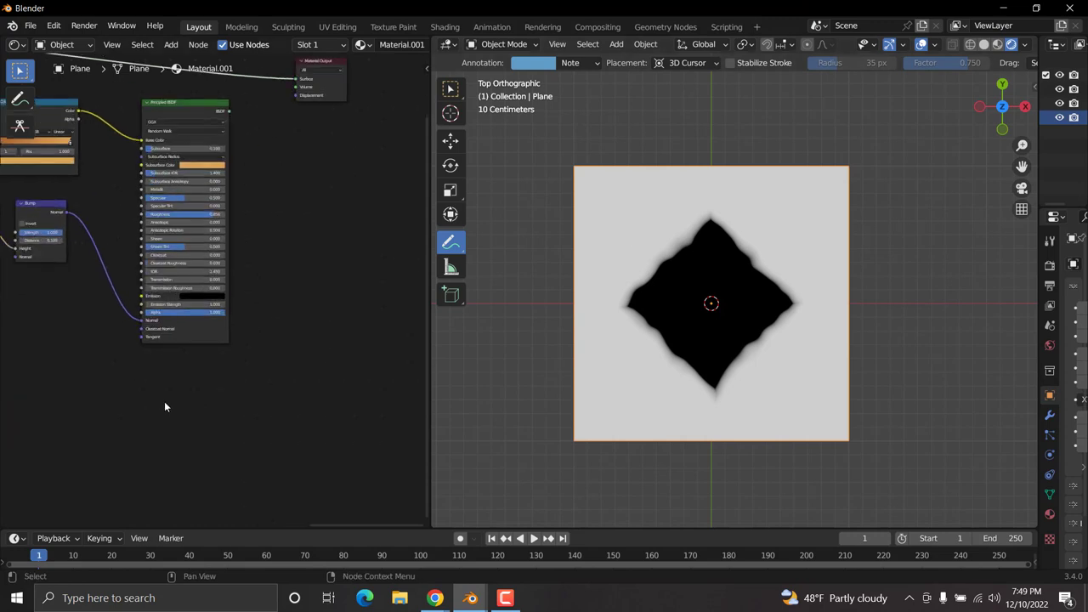
Add a new Principled BSDF node and preview it on the plane.
key("shift+a")
left_click(235, 329)
type("princ")
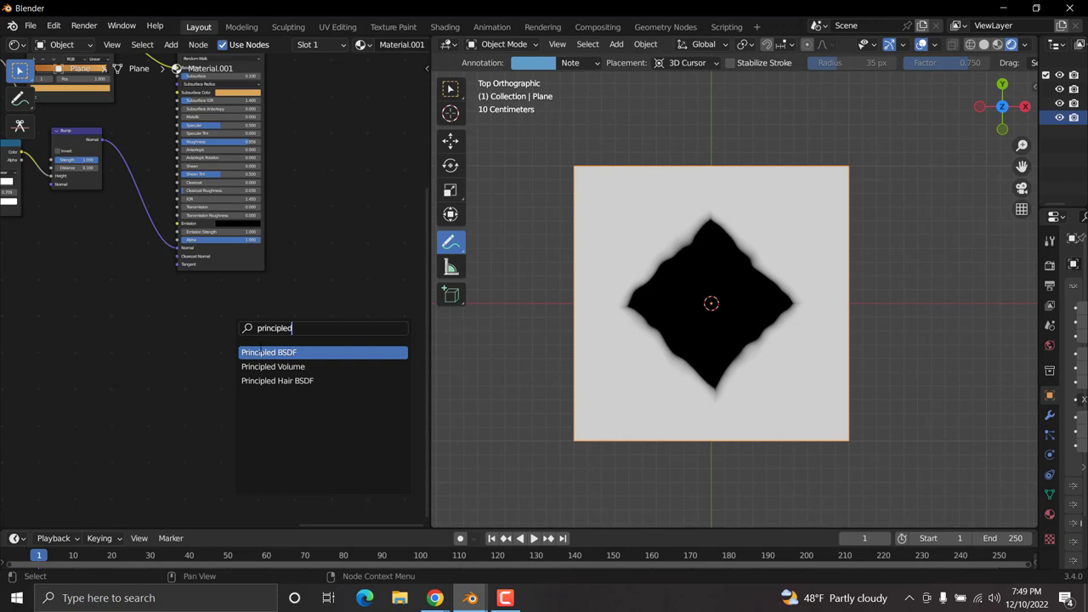
type("ipled")
left_click(259, 352)
scroll(210, 391, "up", 3)
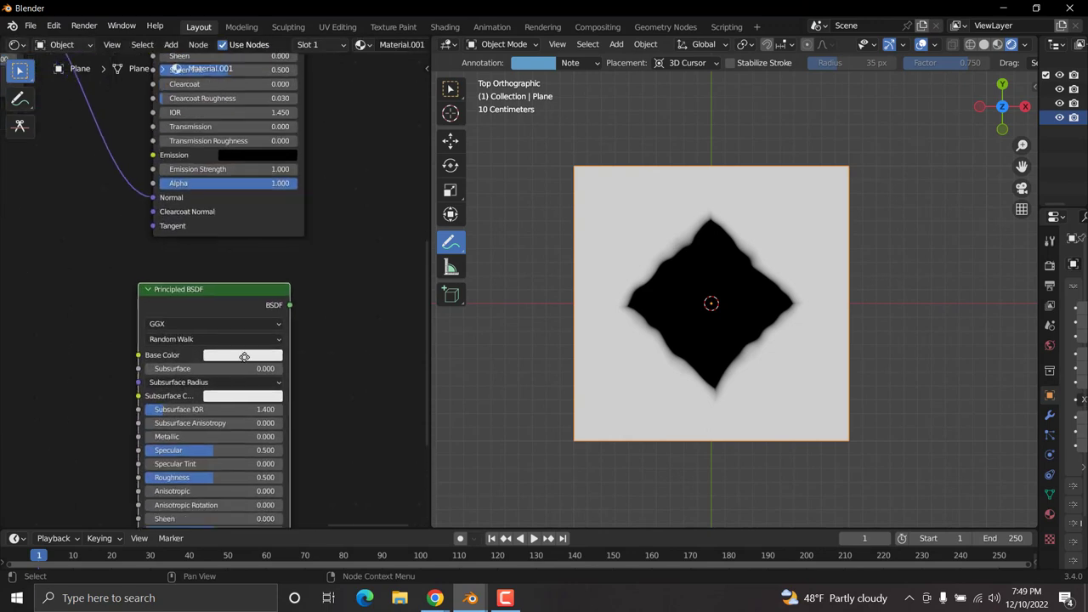
left_click(255, 306)
left_click(206, 237, "ctrl+shift")
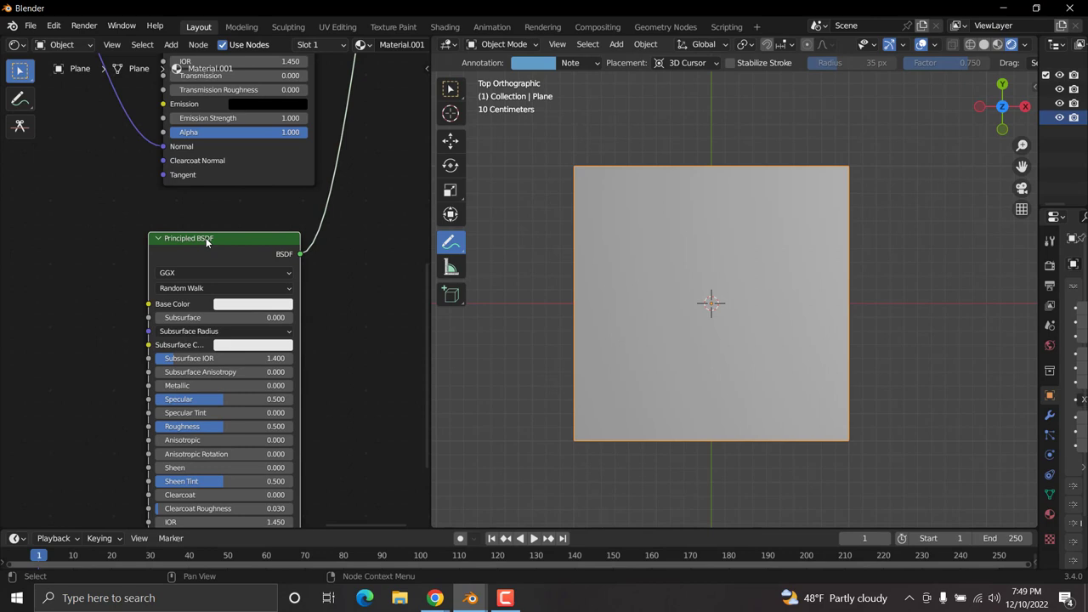
Set the new Principled BSDF's base colour to hex E7D78D.
middle_click_drag(247, 315, 233, 262)
scroll(237, 225, "up", 1)
scroll(237, 224, "up", 2)
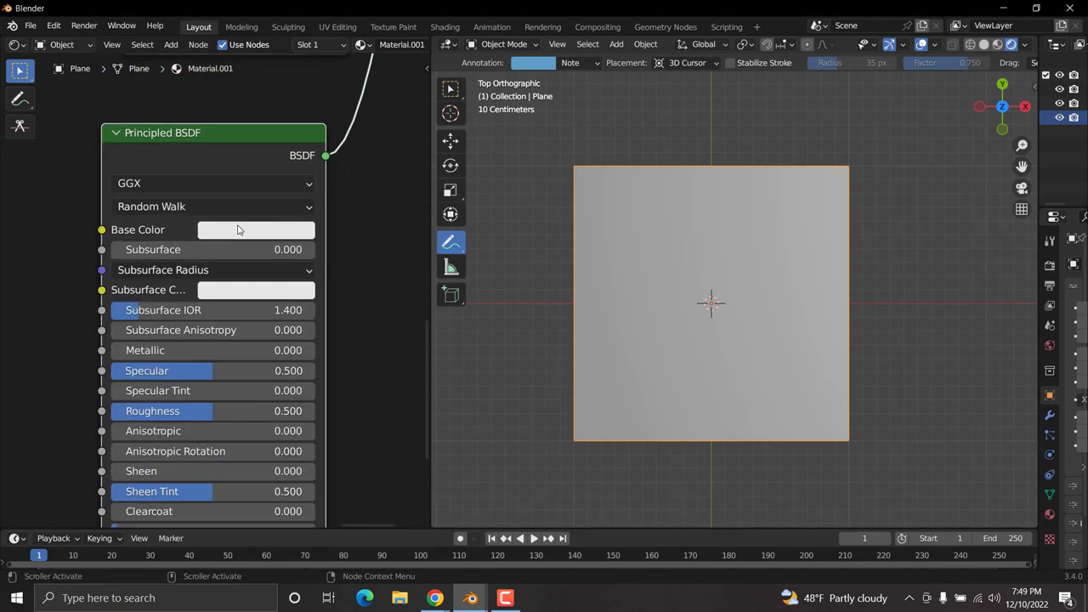
left_click(246, 231)
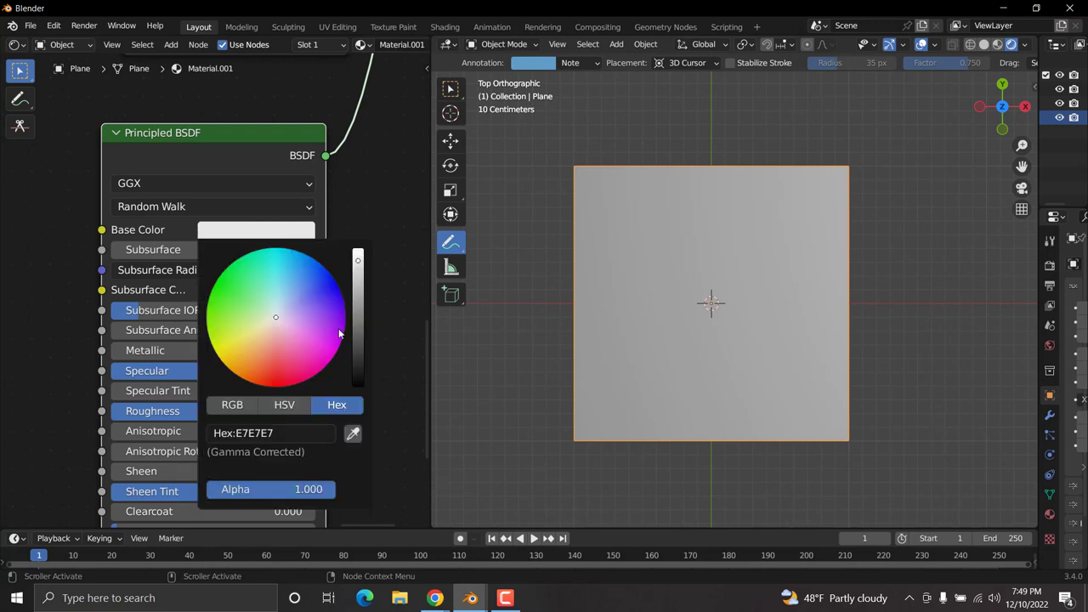
left_click(278, 434)
type("E7D78D")
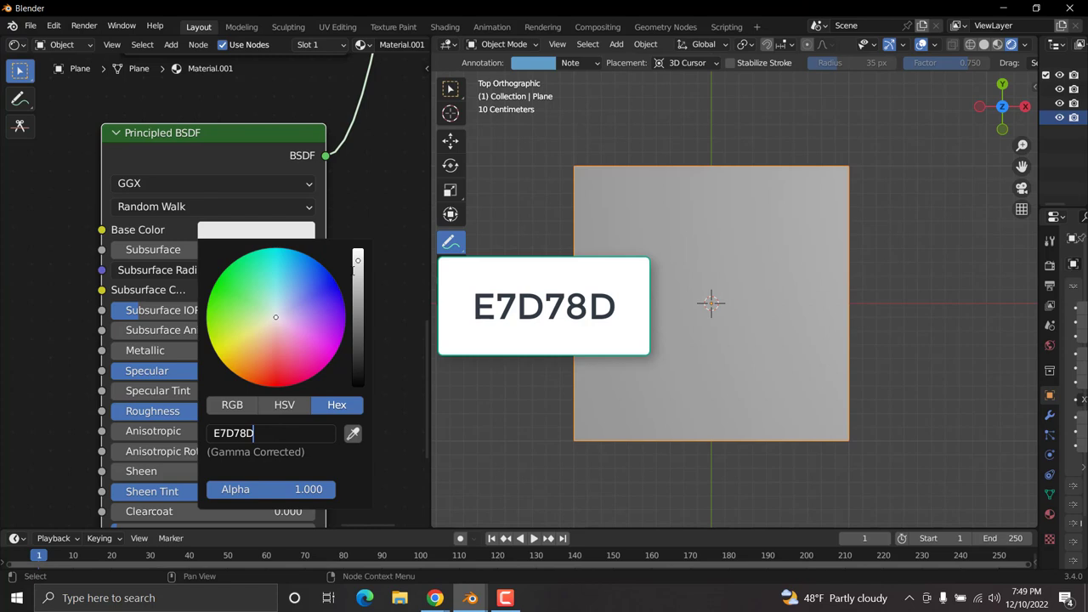
key("Return")
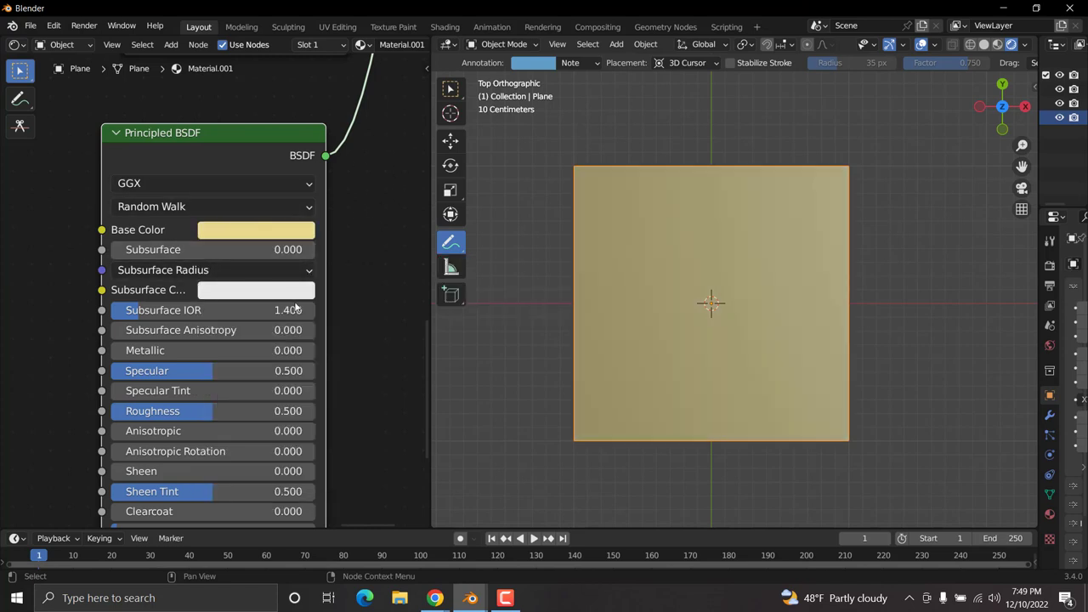
Set Subsurface to 0.1 and the subsurface colour to hex E7D78D.
scroll(301, 287, "up", 1)
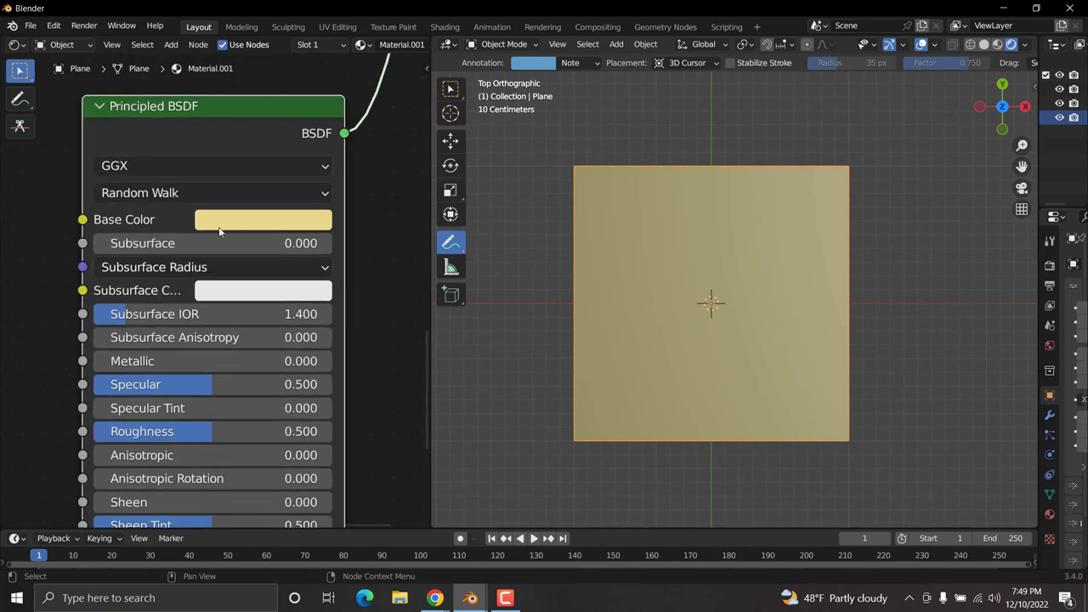
double_click(220, 243)
type(".")
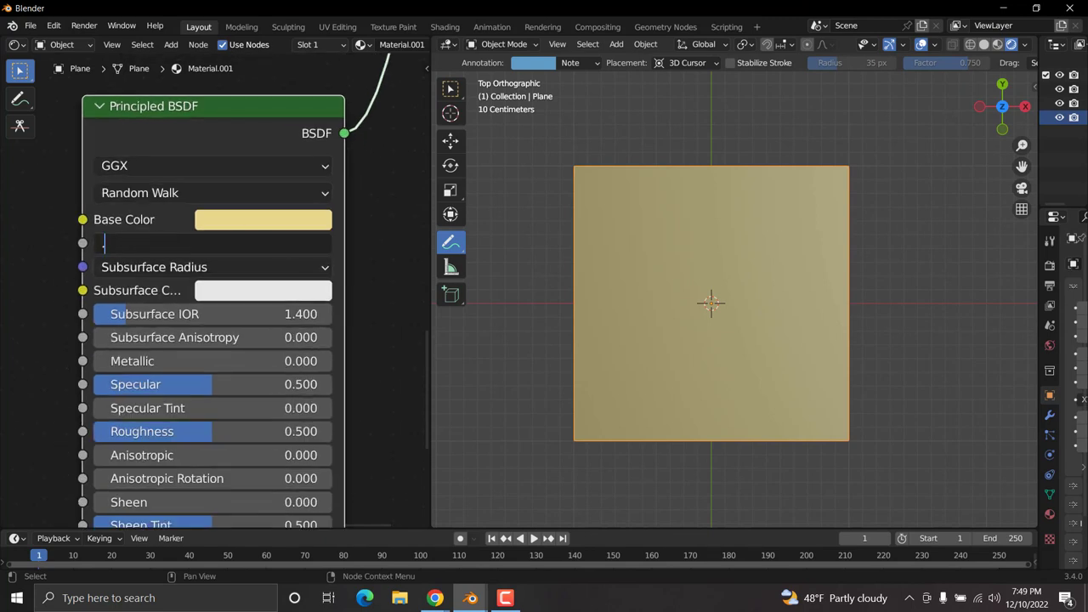
type("1")
key("Return")
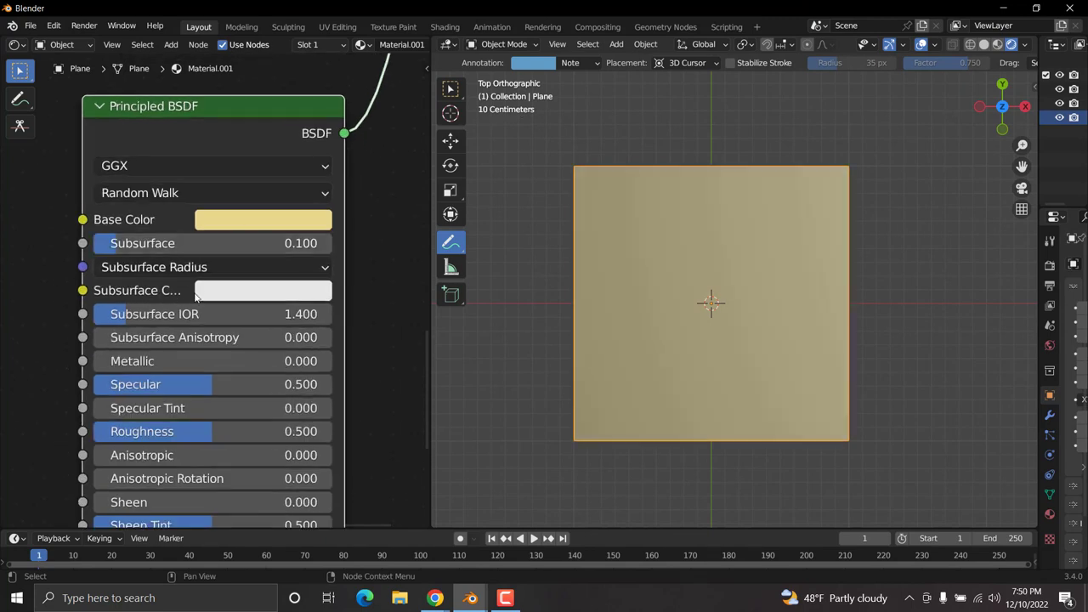
left_click(224, 293)
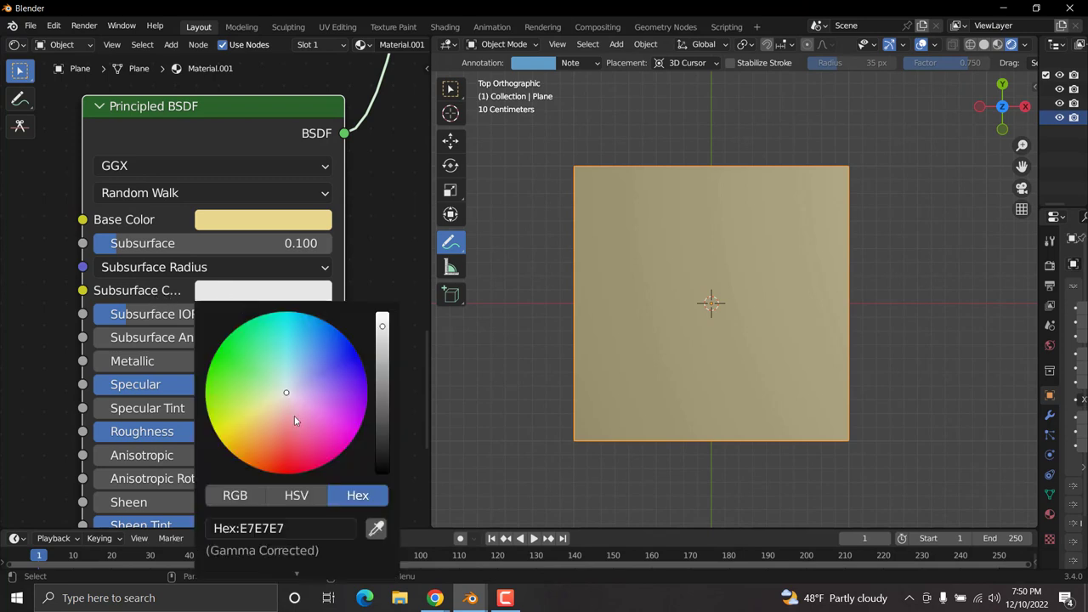
left_click(296, 528)
type("E7D78D")
key("Return")
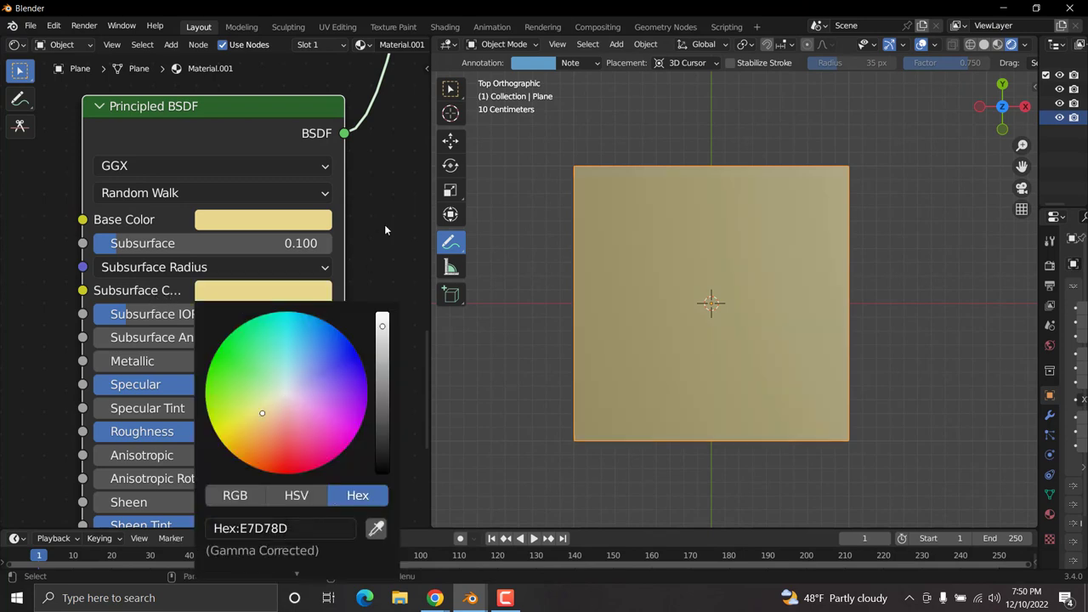
Lower the cream shader's Roughness to about 0.216 and widen the side panels.
scroll(272, 391, "down", 1)
middle_click_drag(270, 368, 279, 295)
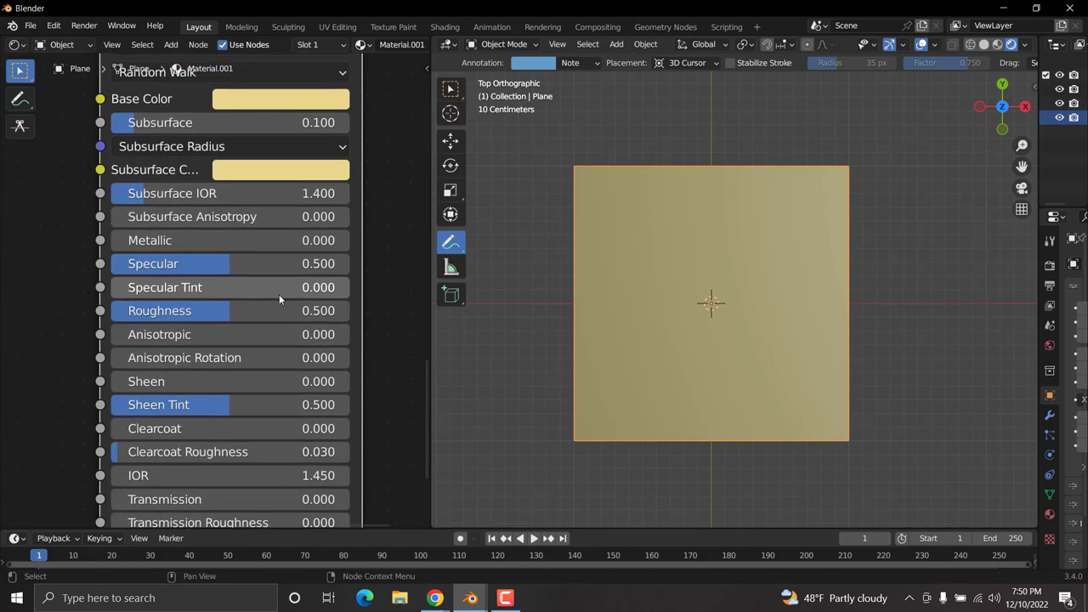
left_click_drag(232, 313, 162, 313)
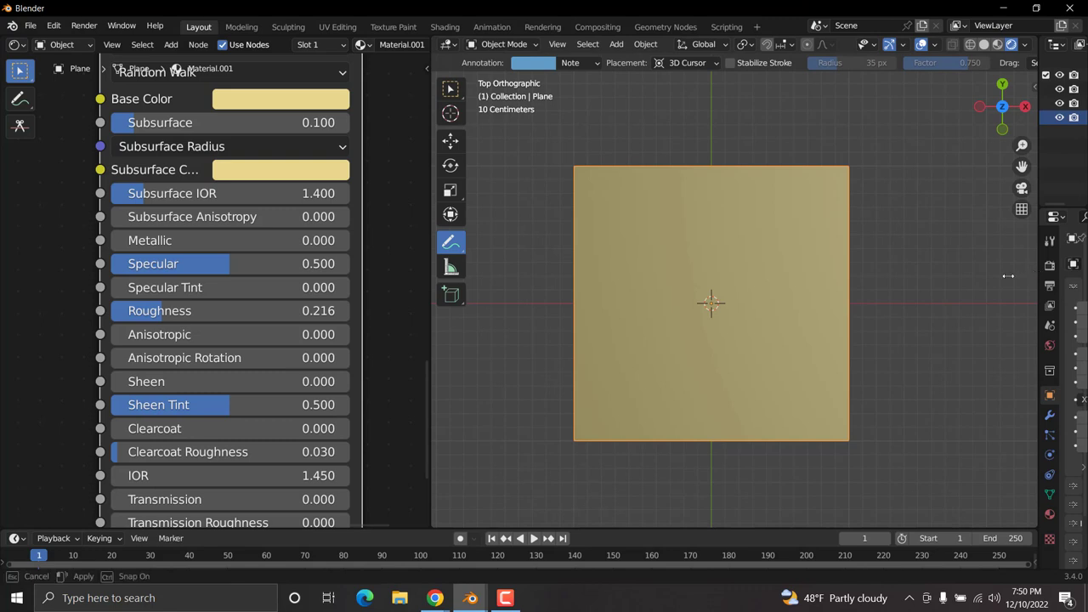
left_click_drag(1037, 272, 885, 276)
Turn the scene's Light into a sun lamp.
left_click(941, 103)
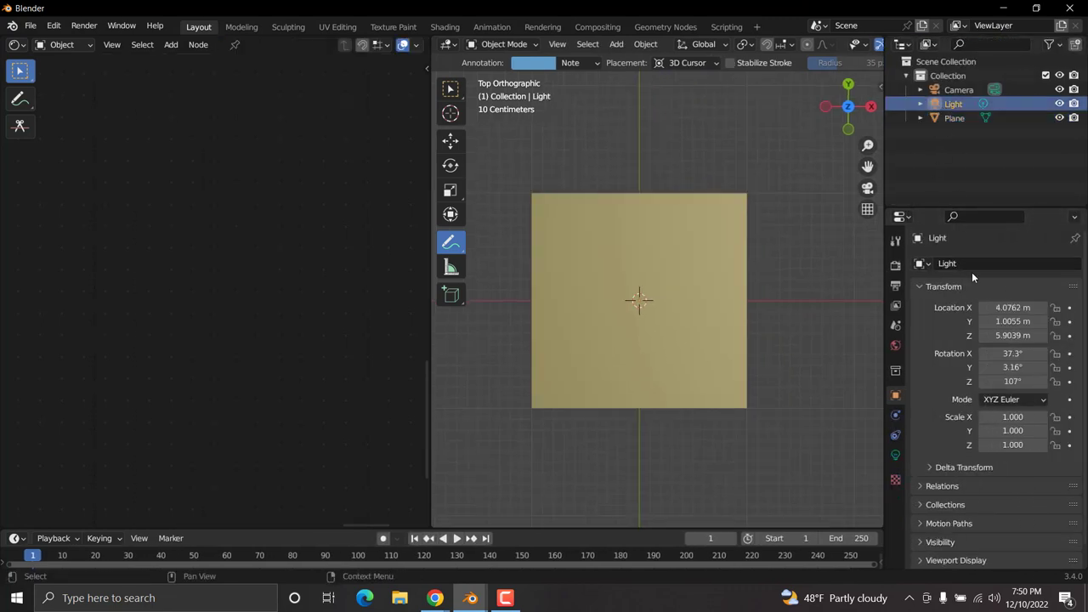
left_click(895, 455)
left_click(979, 328)
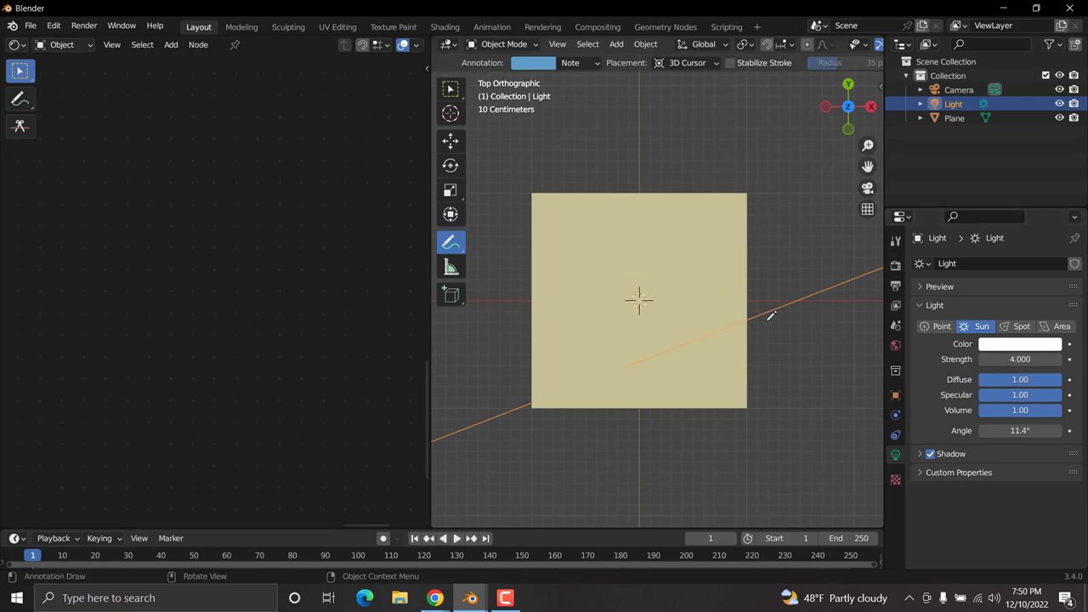
Reselect the plane, preview the chocolate shader, then reconnect the cream Principled BSDF to the output.
left_click(449, 91)
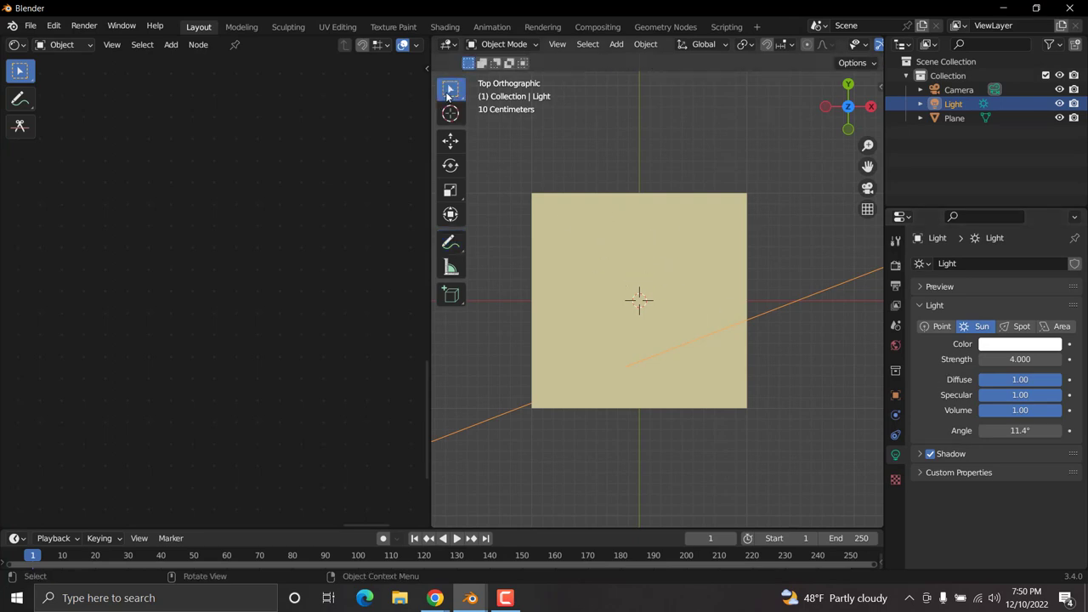
left_click(645, 269)
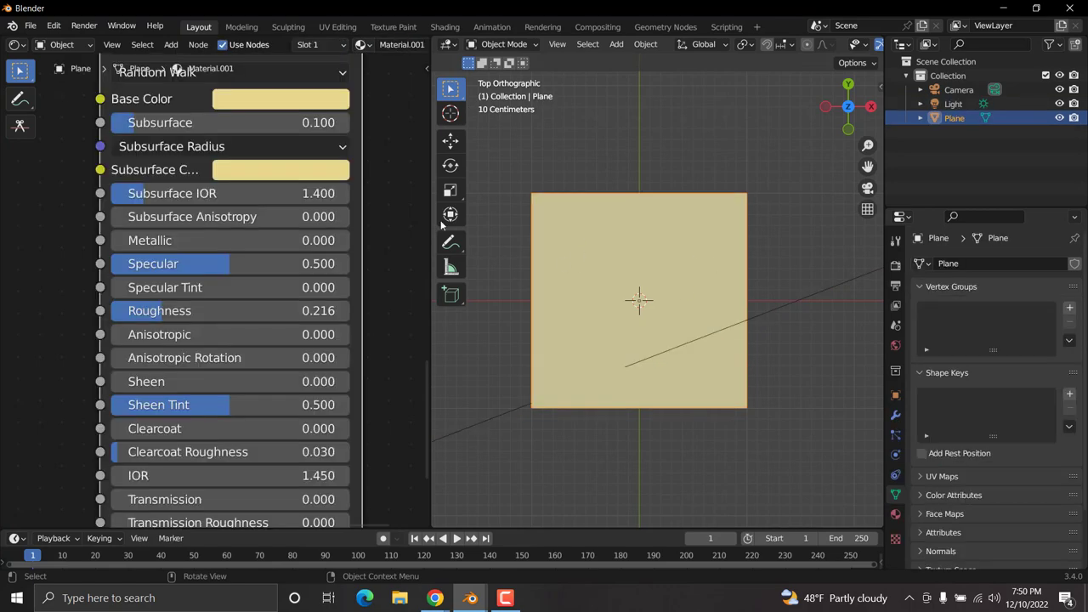
scroll(230, 241, "down", 6)
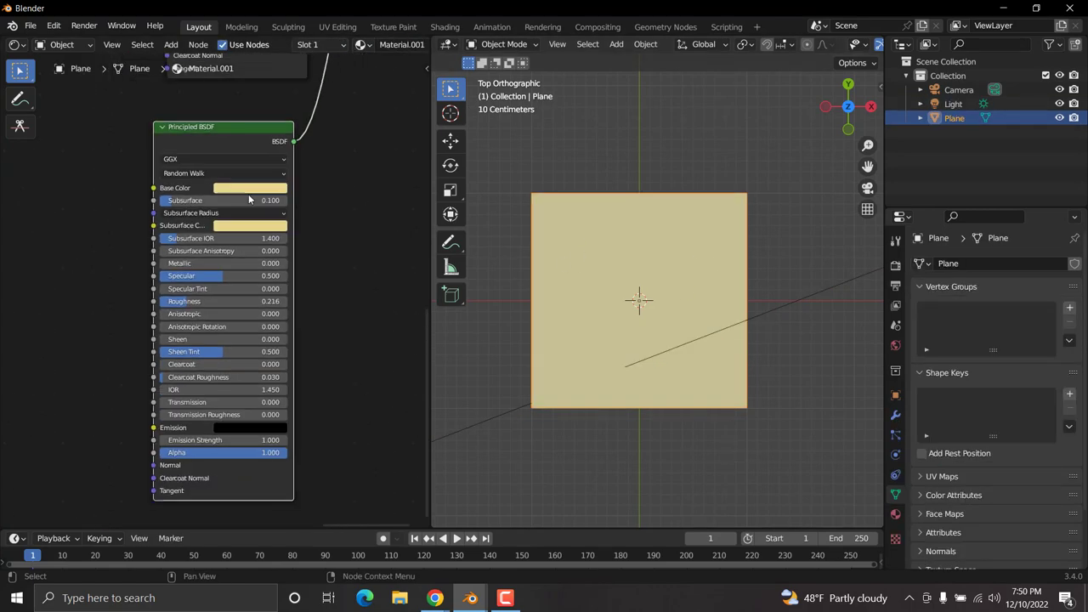
middle_click_drag(271, 175, 280, 272)
scroll(286, 267, "up", 2)
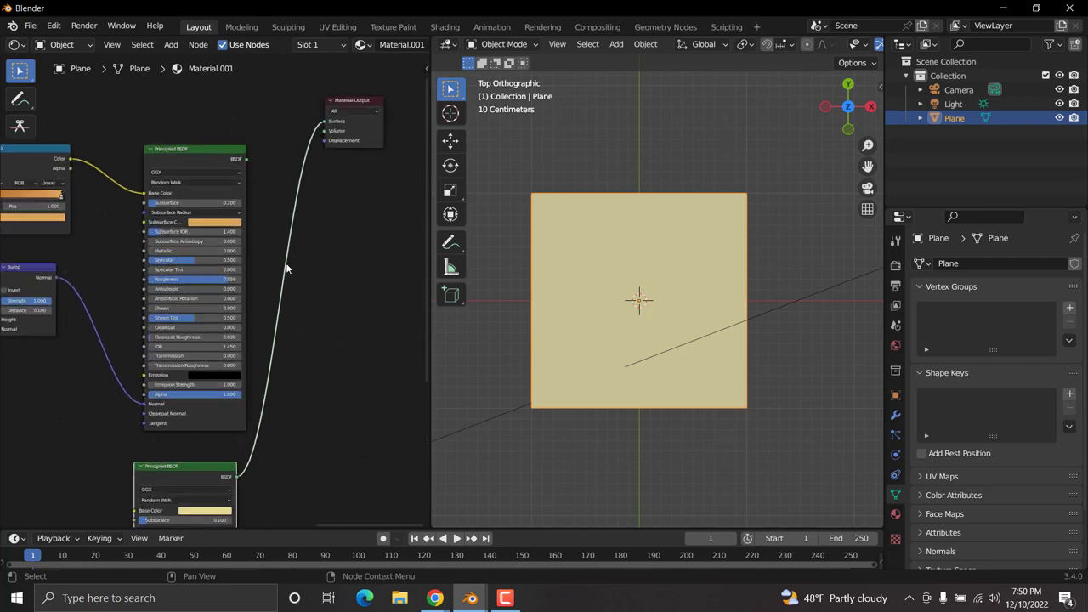
left_click(197, 153, "ctrl+shift")
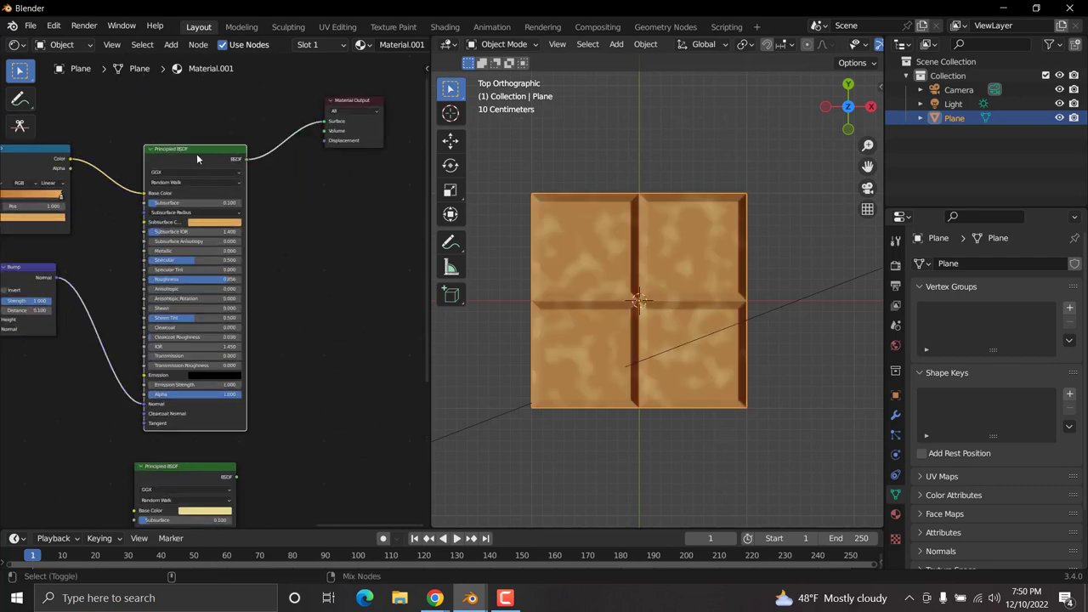
left_click(185, 467, "ctrl+shift")
scroll(301, 259, "up", 2)
Add a Mix Shader taking the cream and chocolate BSDFs and feeding the Material Output Surface.
middle_click_drag(313, 248, 238, 281)
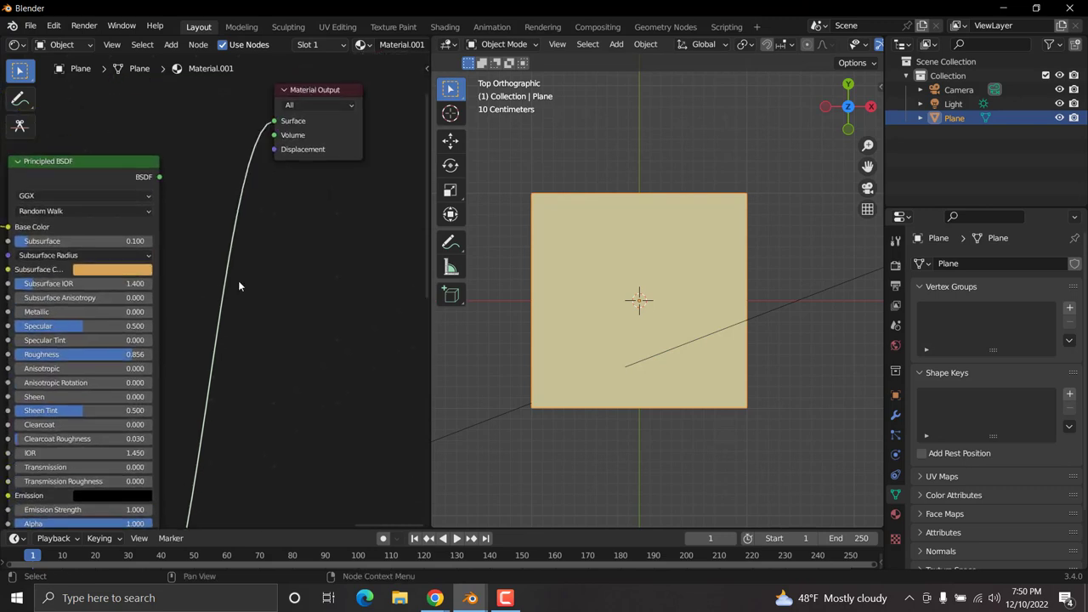
key("shift+a")
left_click(284, 250)
type("mix shader")
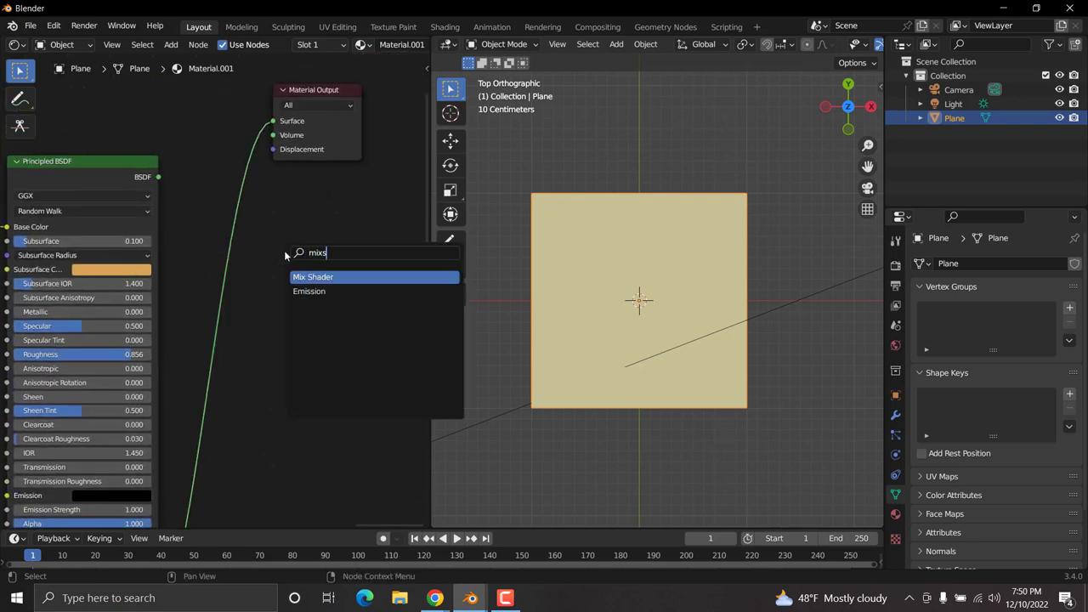
key("Return")
left_click(281, 217)
scroll(212, 215, "up", 2)
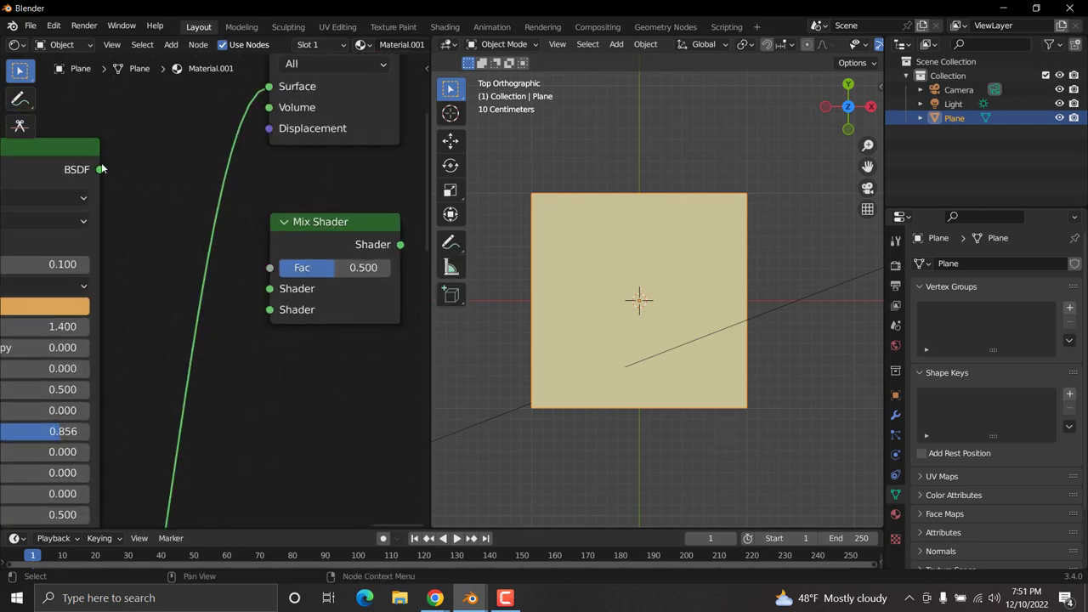
left_click_drag(100, 169, 277, 312)
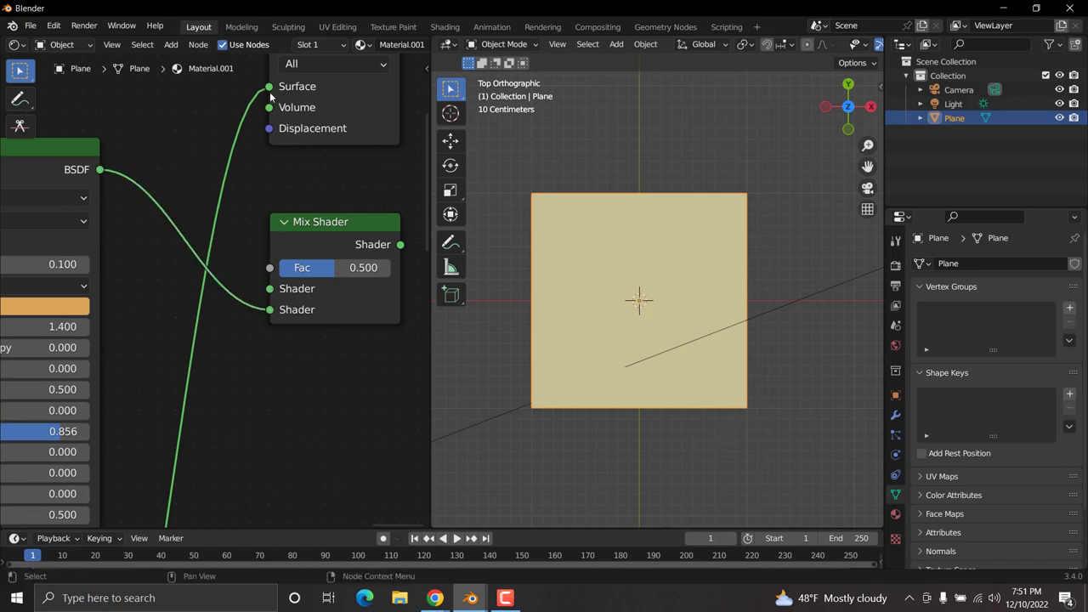
left_click_drag(271, 90, 277, 286)
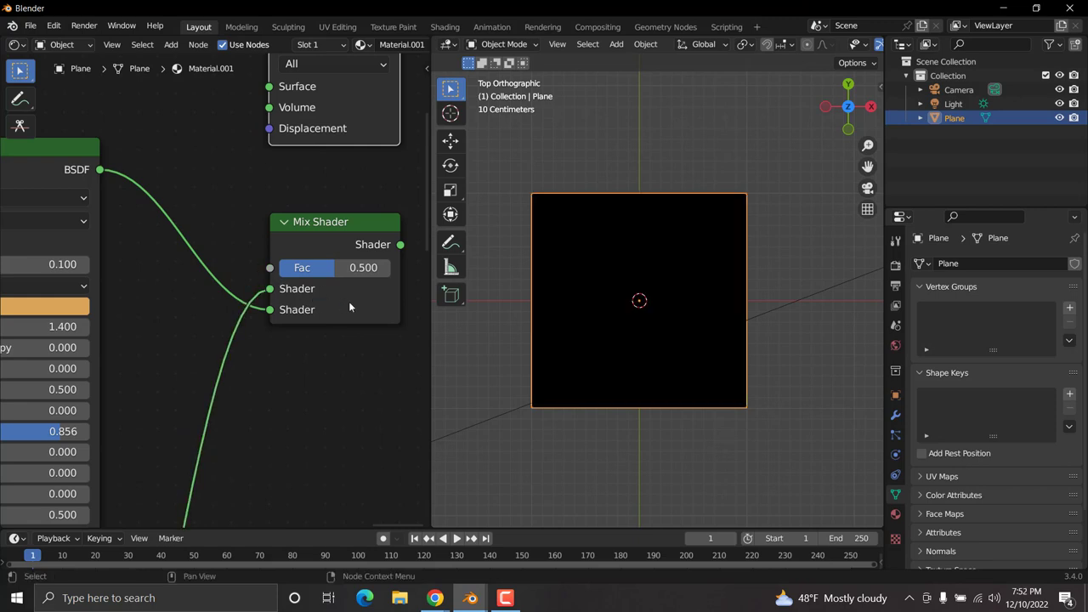
left_click(334, 228, "ctrl+shift")
Move the Material Output beside the Mix Shader and test its factor between 0.000 and 1.000.
middle_click_drag(296, 47, 170, 98)
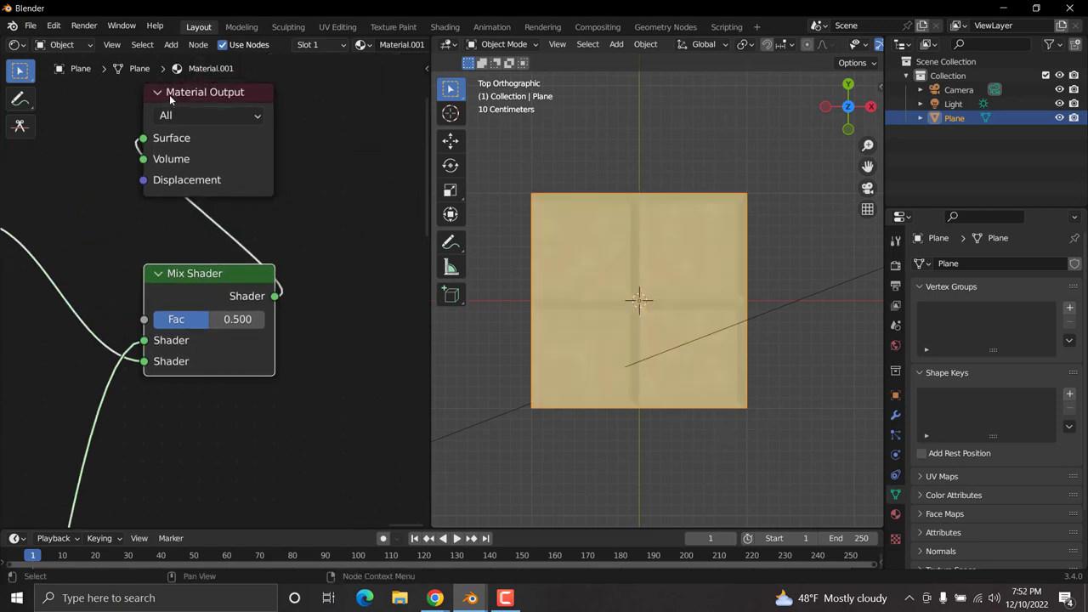
left_click_drag(170, 99, 358, 294)
scroll(200, 375, "up", 2)
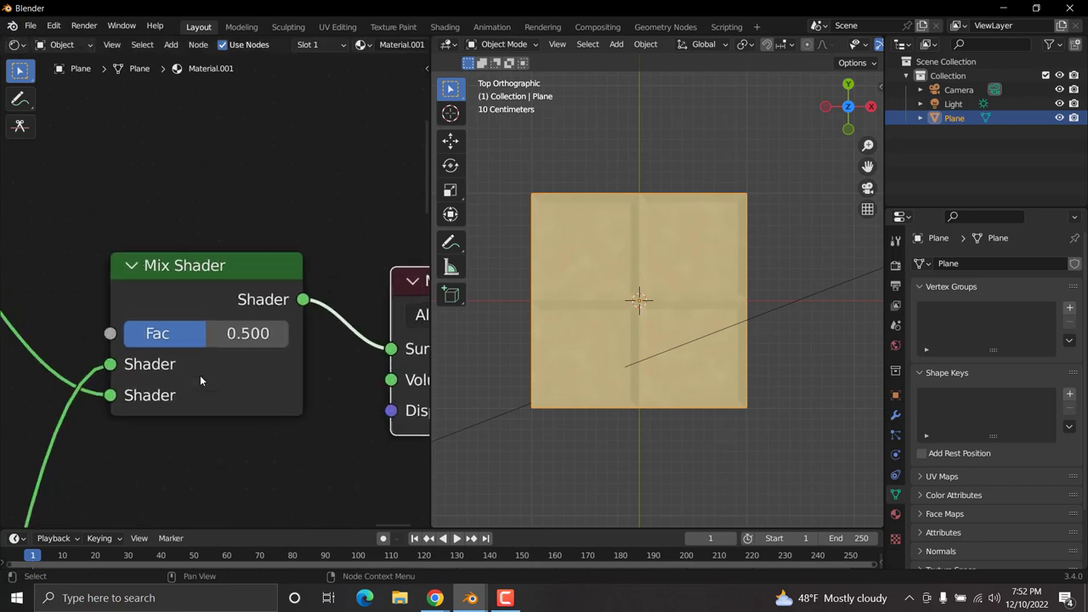
middle_click_drag(200, 380, 255, 323)
left_click_drag(294, 281, 204, 280)
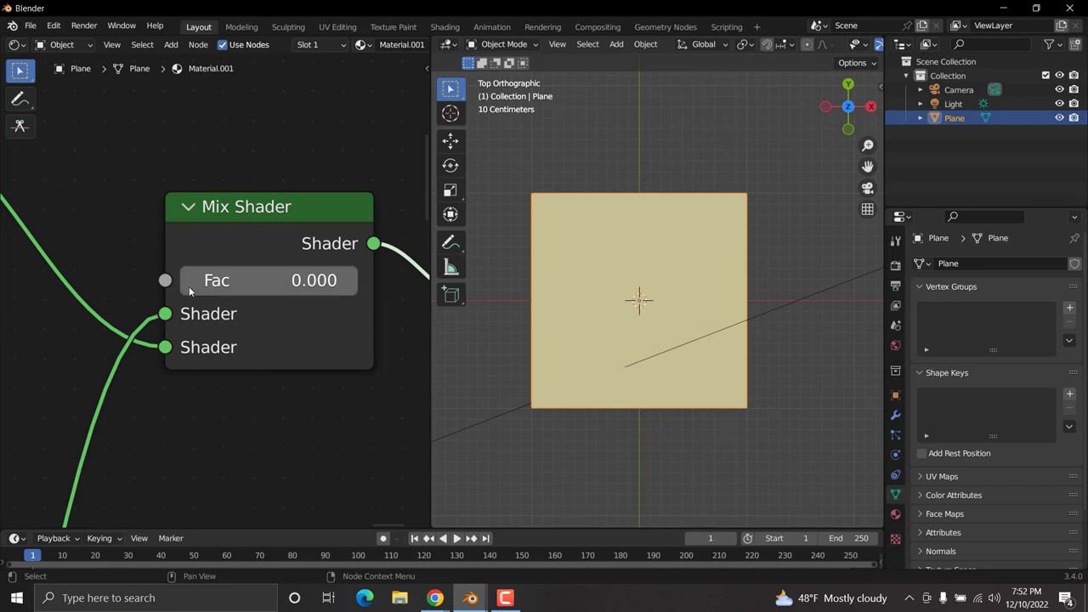
left_click_drag(188, 287, 375, 286)
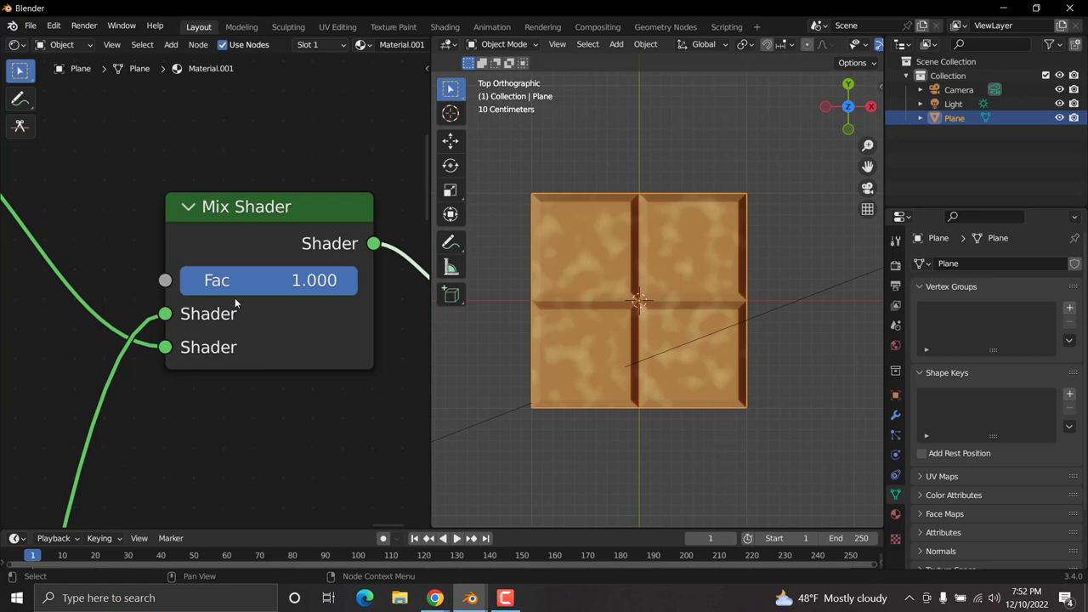
left_click_drag(303, 281, 357, 281)
scroll(126, 257, "down", 5)
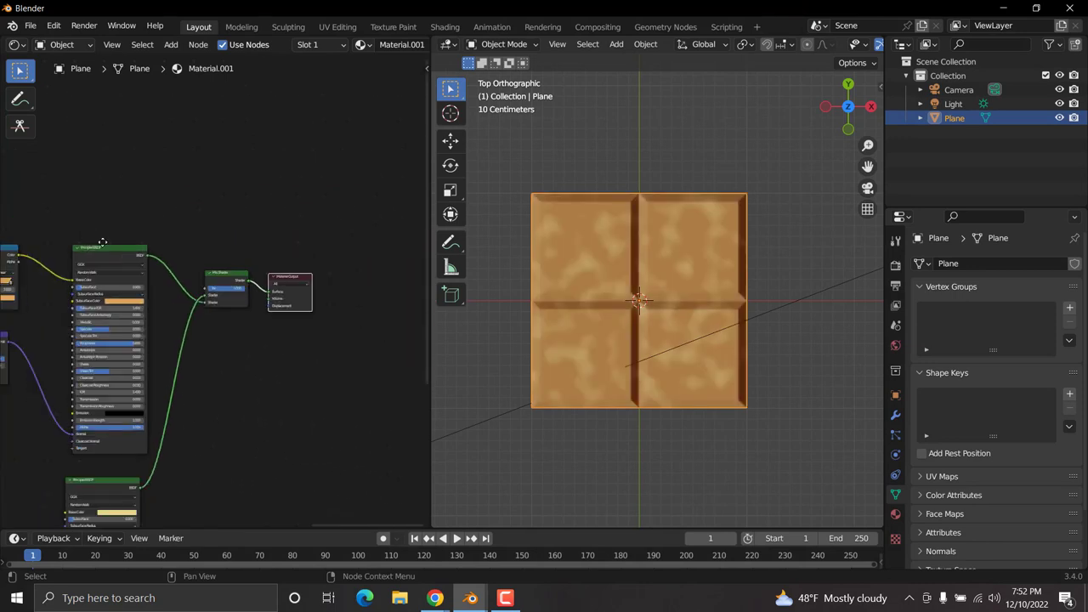
Preview the ColorRamp diamond mask, then link its Color output into the Mix Shader's Fac.
scroll(105, 284, "down", 10)
scroll(142, 342, "left", 5)
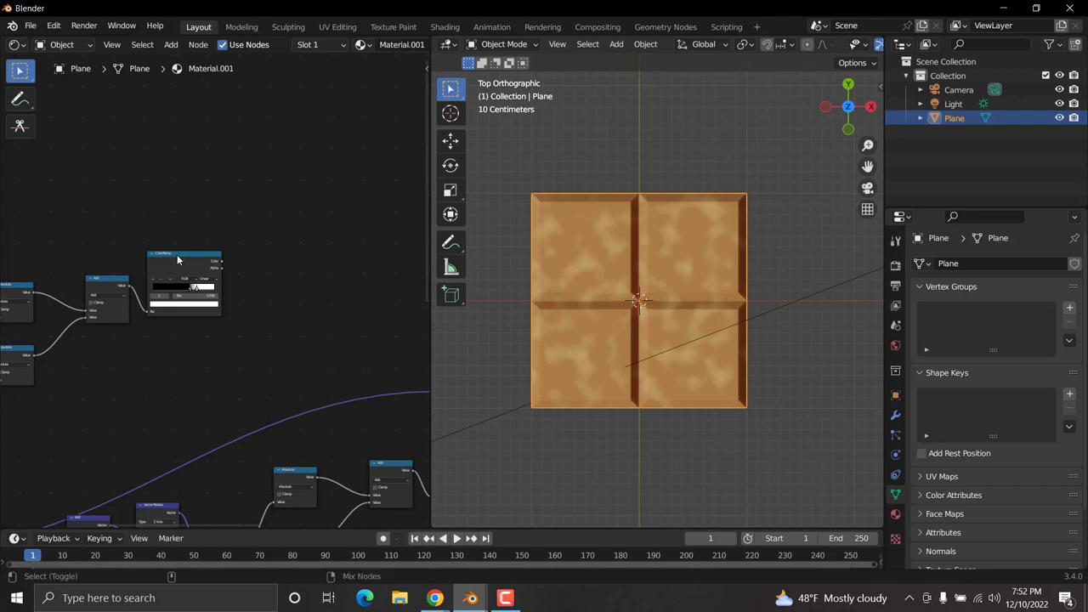
left_click(177, 254, "ctrl+shift")
scroll(215, 286, "up", 1)
scroll(215, 287, "up", 2)
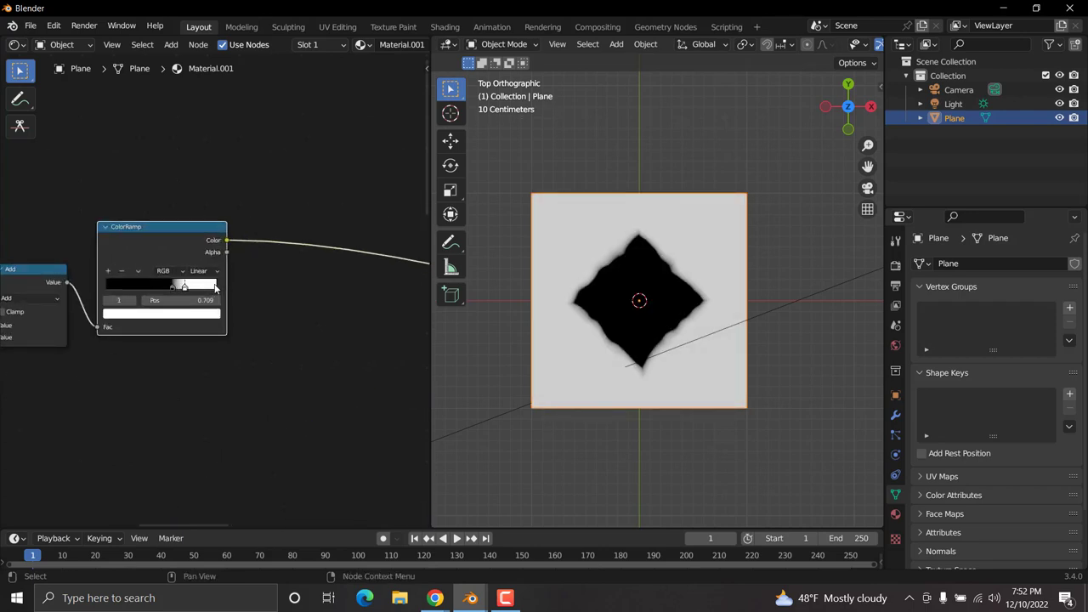
scroll(653, 301, "up", 3)
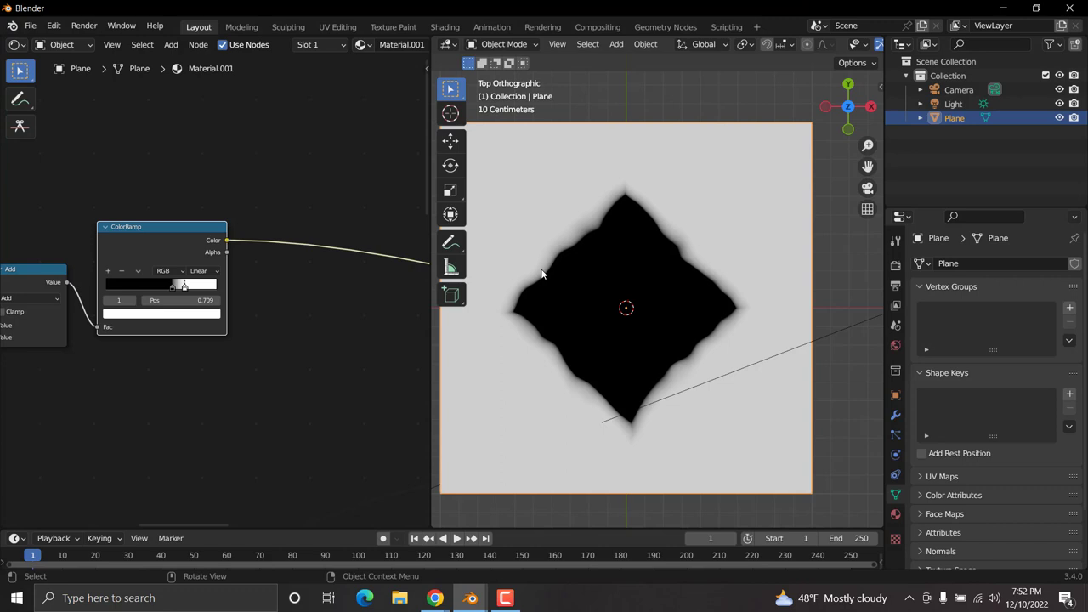
scroll(257, 295, "down", 2)
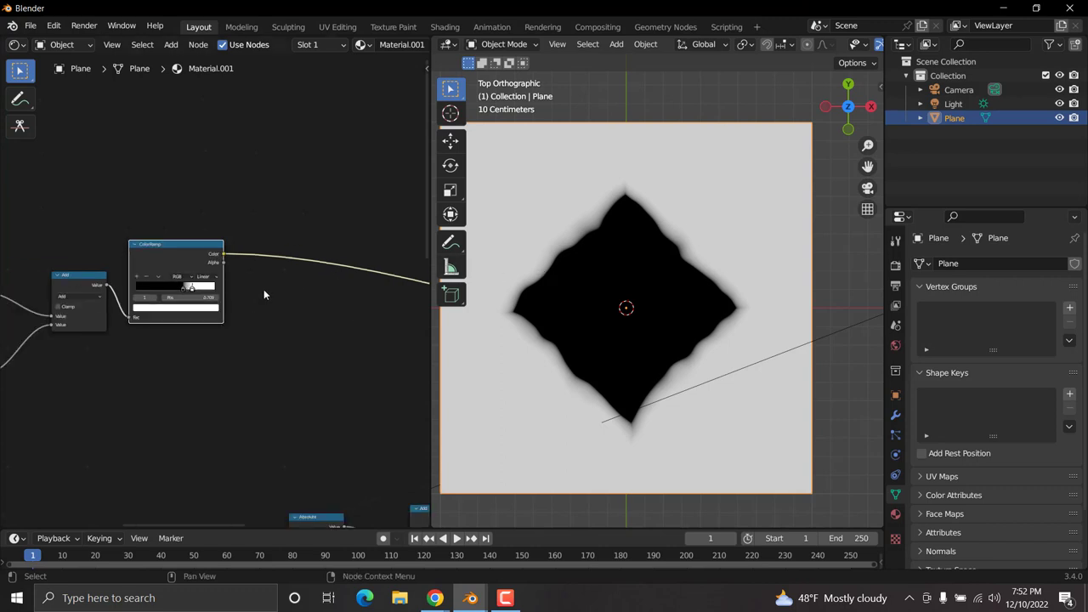
left_click_drag(225, 257, 207, 338)
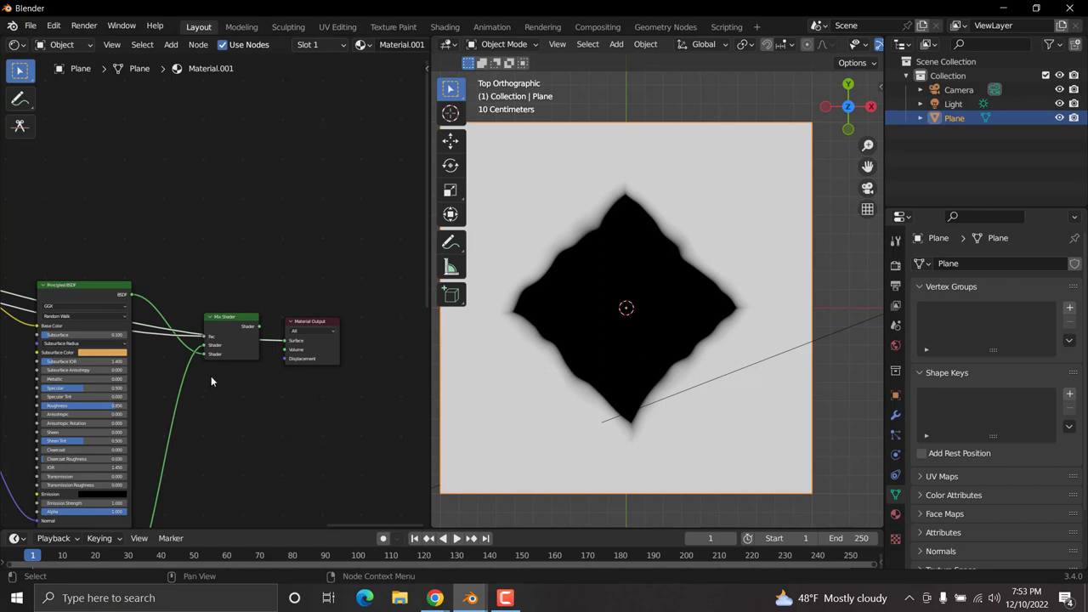
Preview the Mix Shader result on the plane again.
scroll(211, 381, "up", 2)
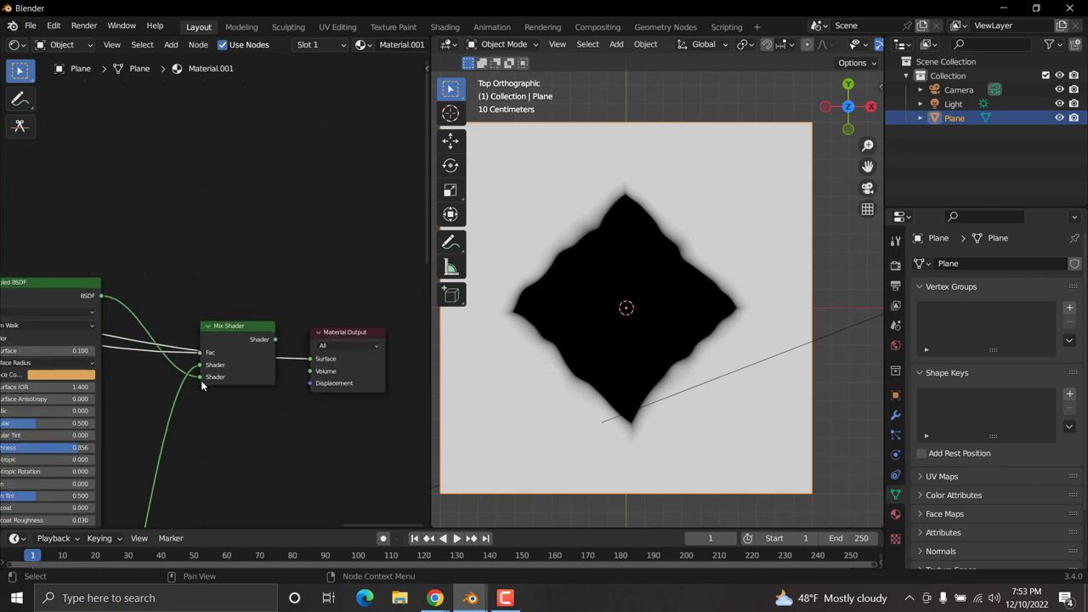
left_click(251, 328)
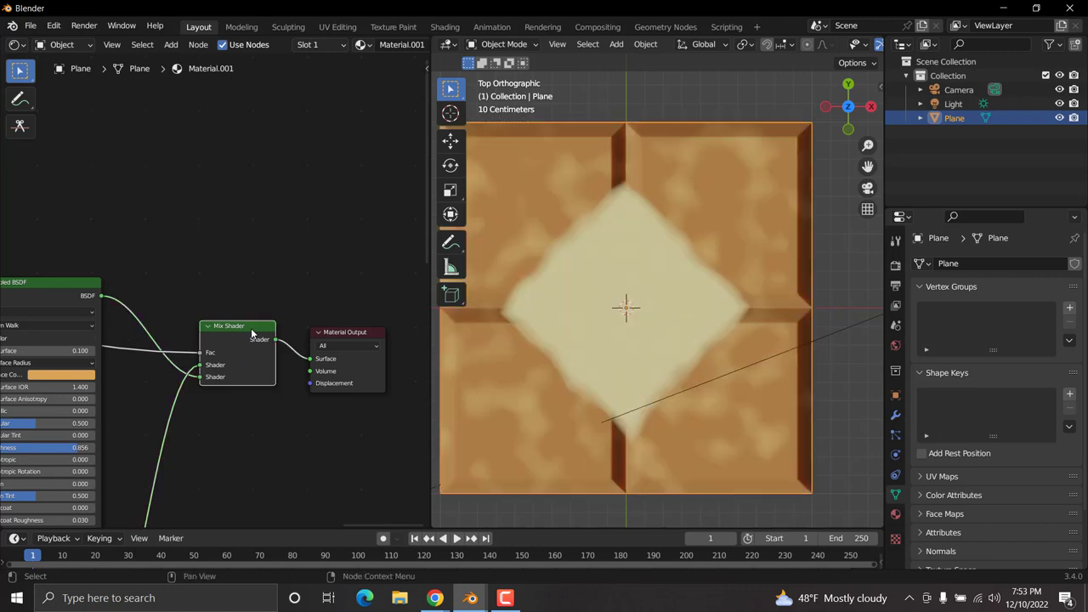
scroll(262, 416, "up", 3)
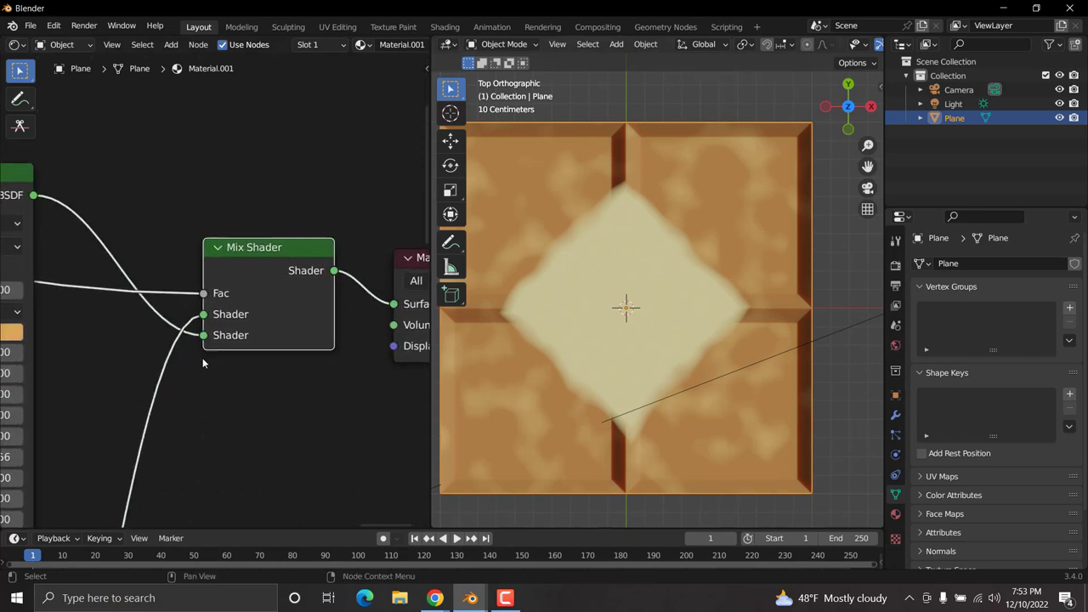
scroll(227, 382, "up", 2)
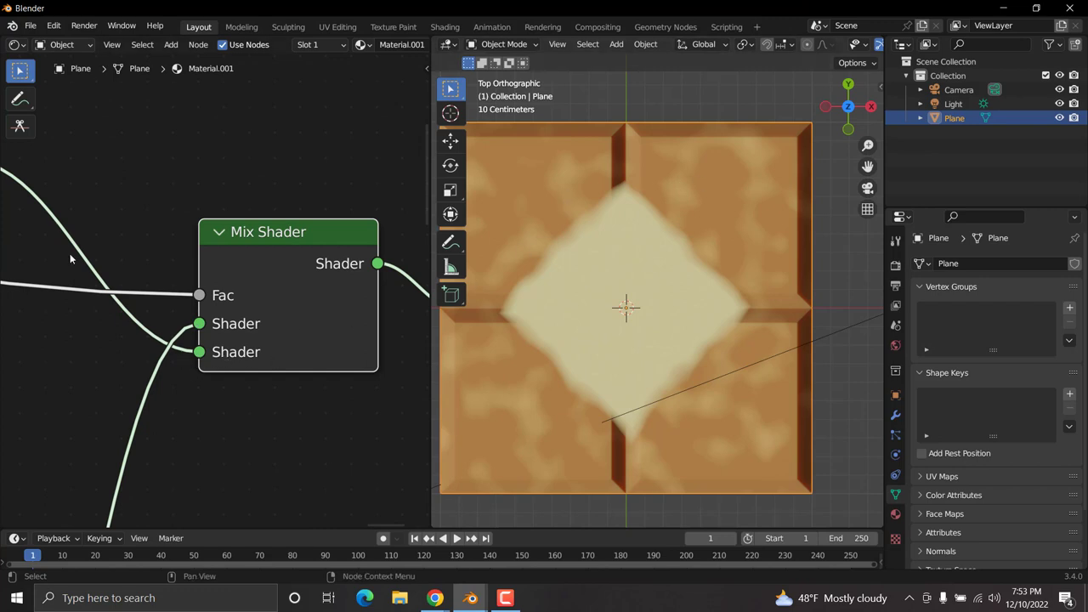
scroll(68, 231, "down", 2)
scroll(619, 315, "up", 2)
scroll(644, 305, "up", 3)
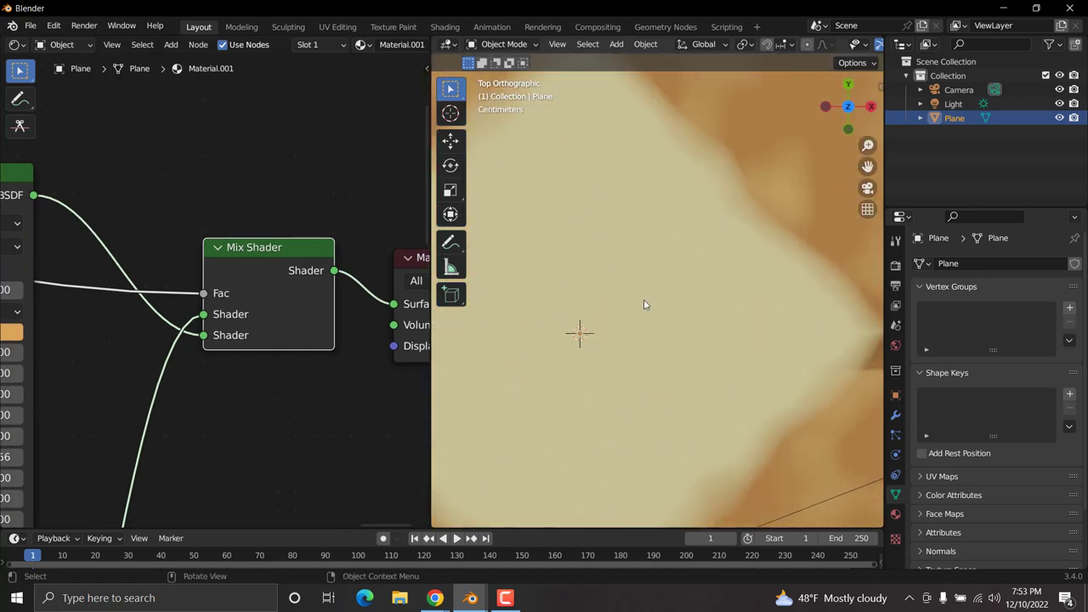
scroll(82, 255, "down", 5)
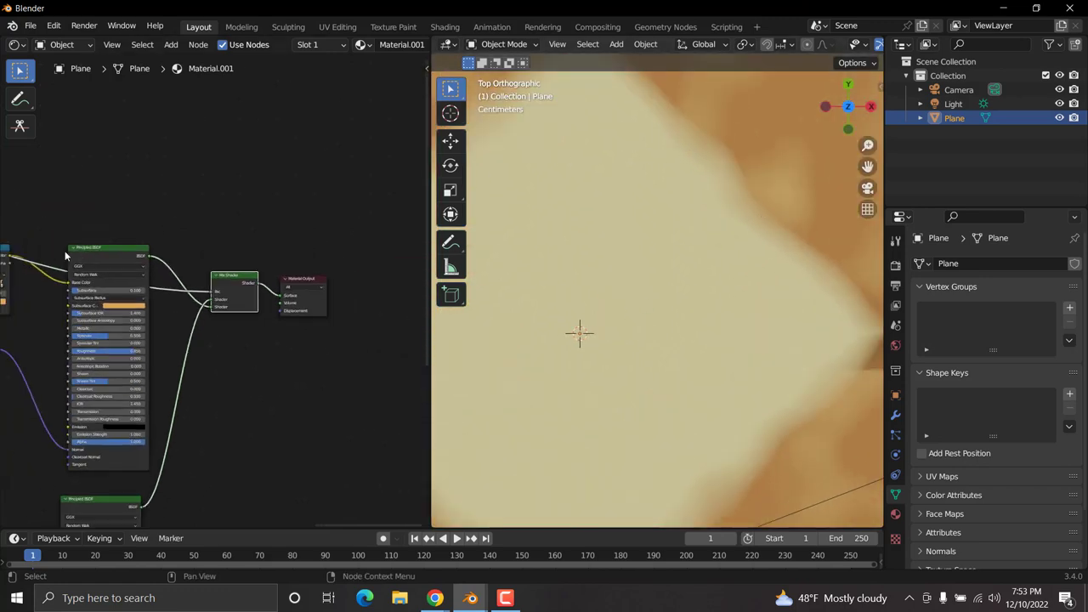
Slide the mask ColorRamp's white stop to position 0.615 to shrink the cream diamond.
middle_click_drag(65, 251, 187, 159)
scroll(252, 328, "up", 5)
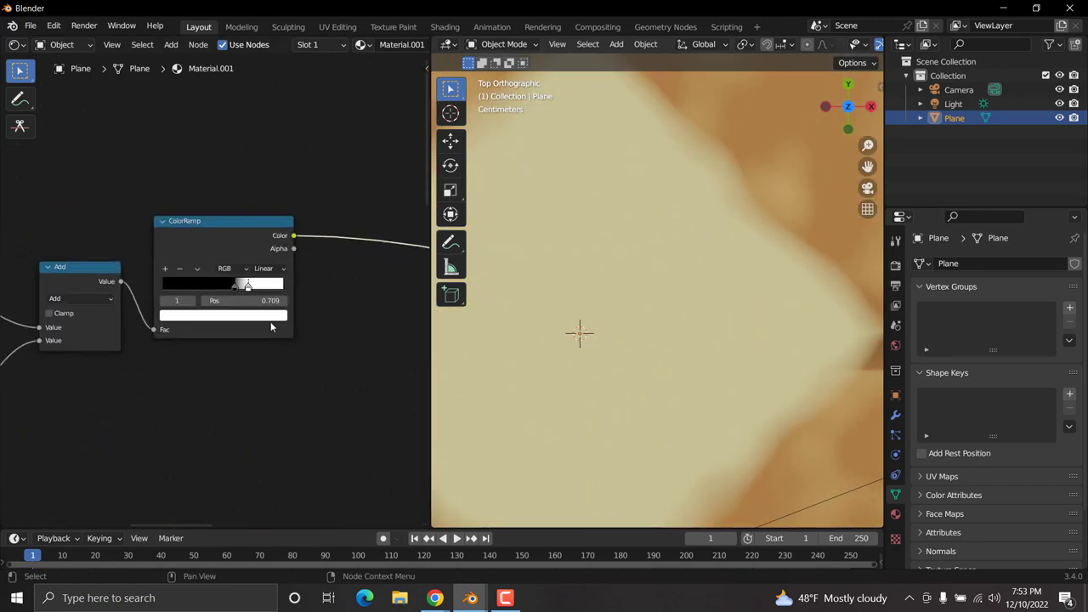
mouse_move(271, 291)
left_mouse_down()
mouse_move(253, 289)
mouse_move(304, 288)
mouse_move(251, 290)
left_mouse_up()
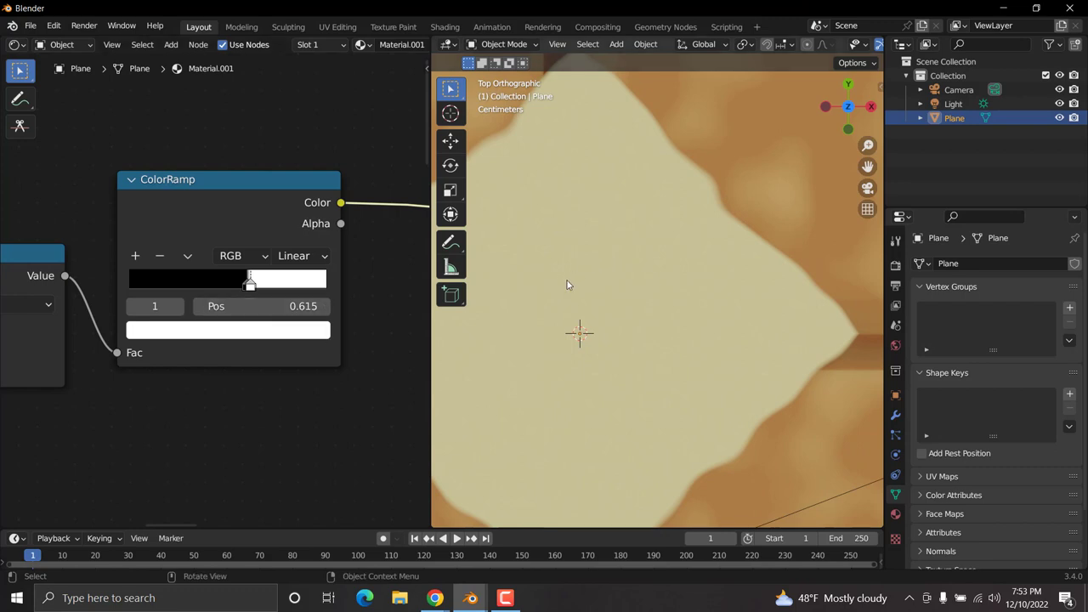
scroll(612, 275, "down", 8)
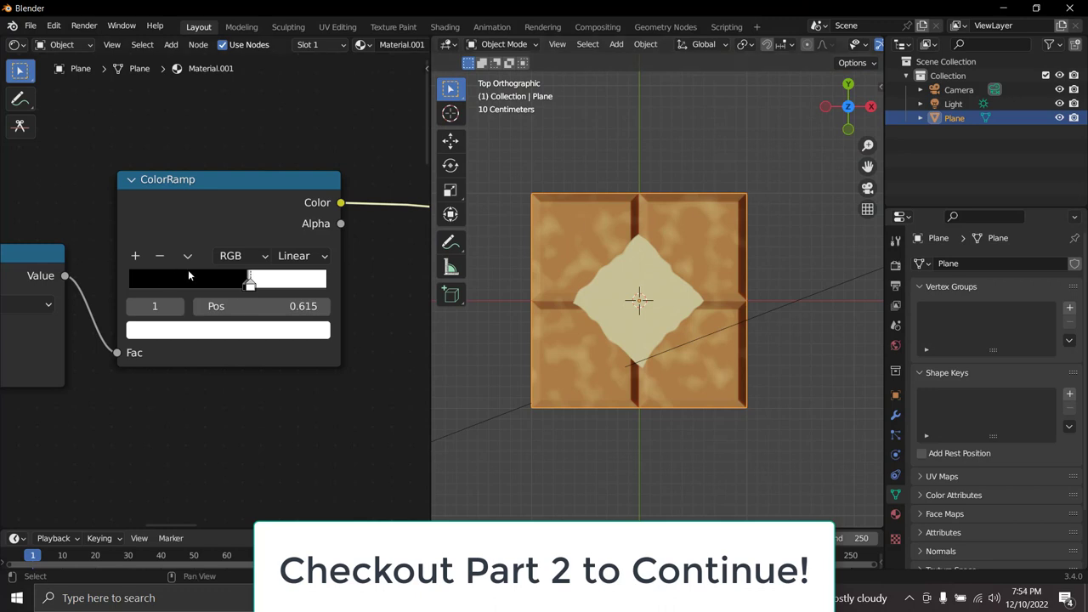
scroll(188, 271, "down", 7)
scroll(188, 272, "down", 3)
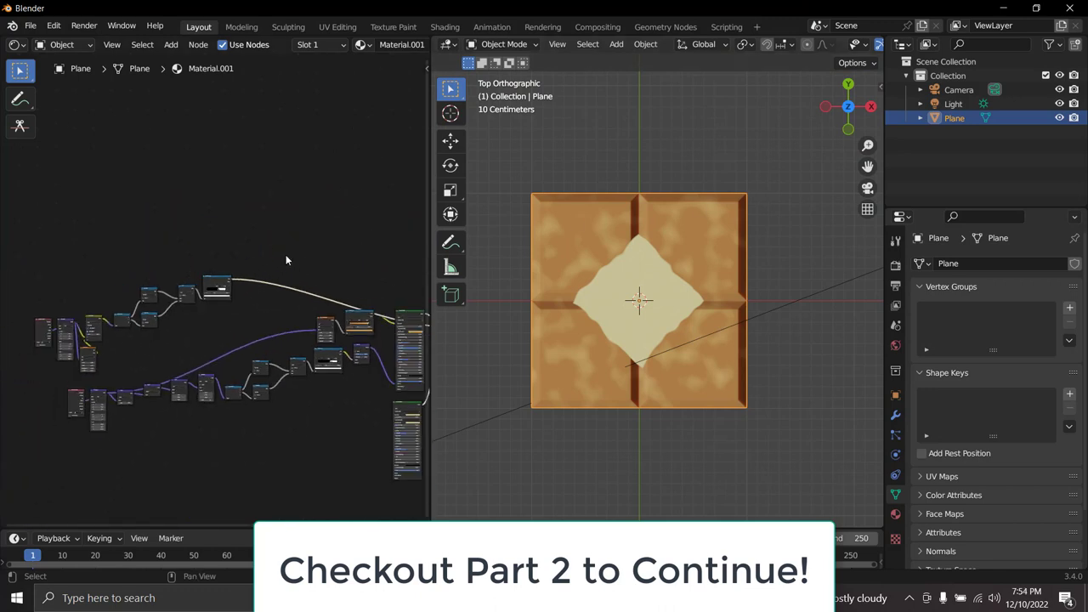